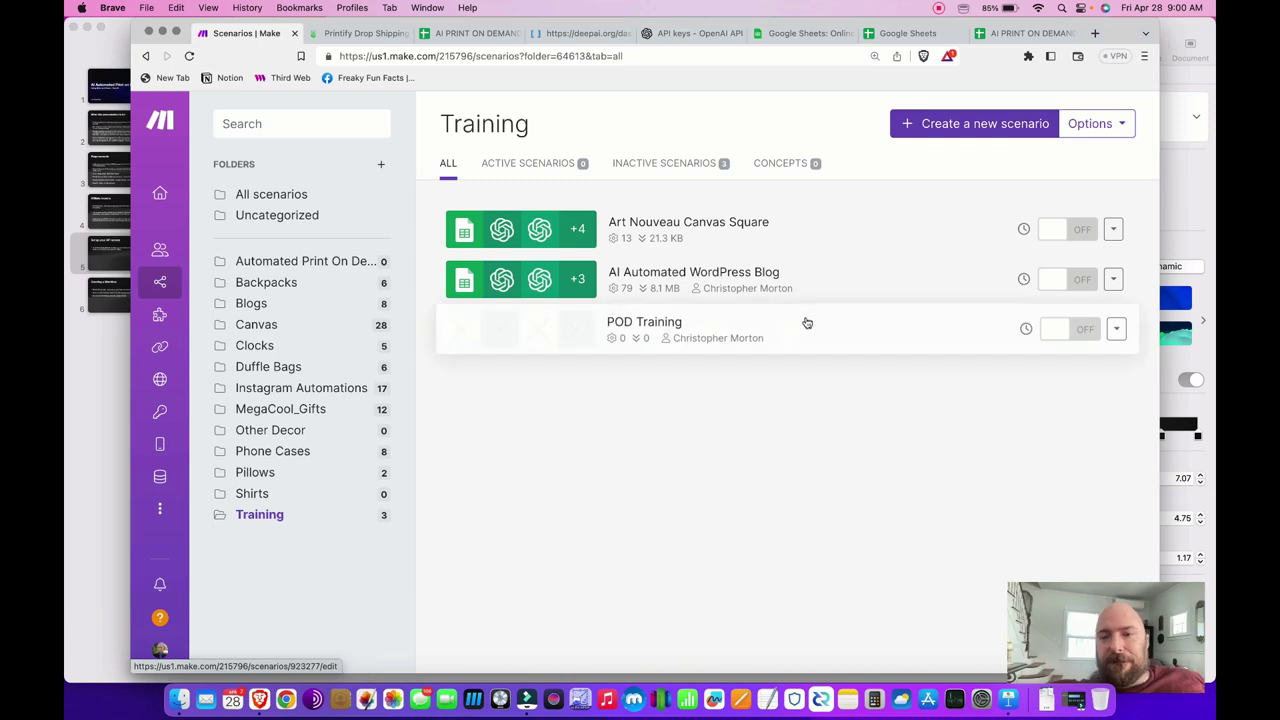
- Open the POD Training scenario in the editor and check the list of apps available for its first module
{"action": "left_click", "coordinate": [759, 334]}
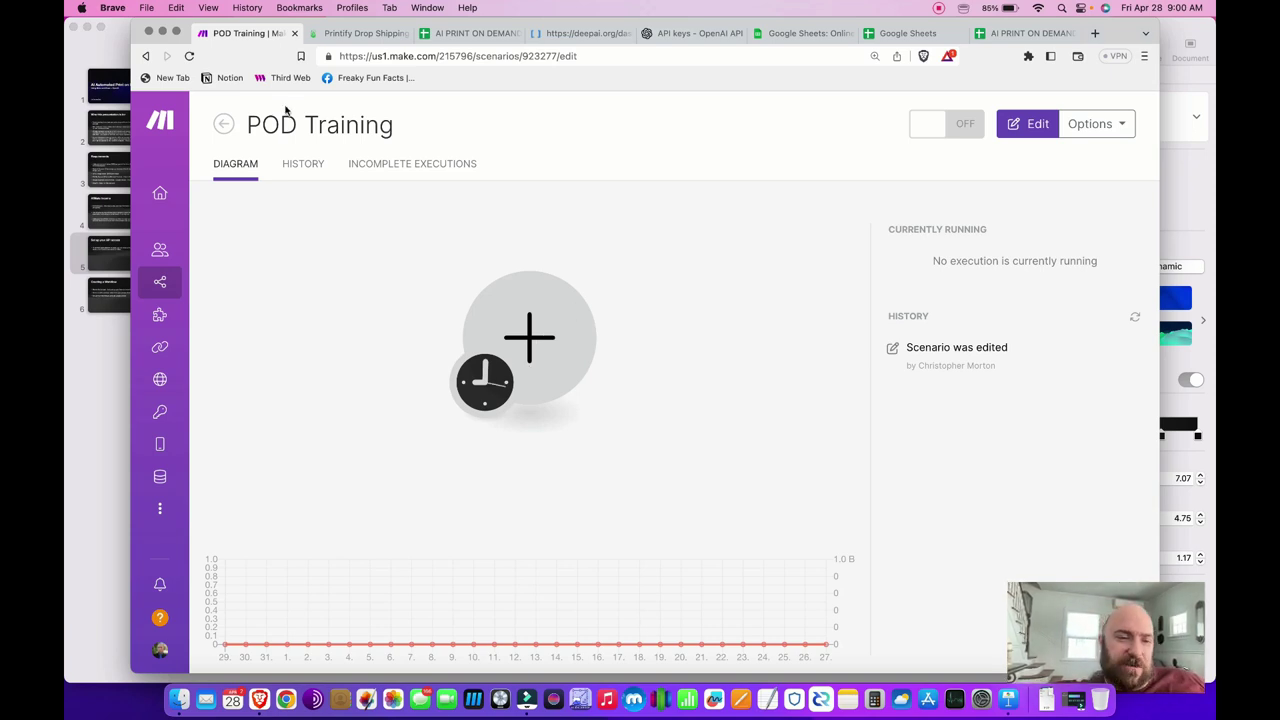
{"action": "left_click", "coordinate": [528, 337]}
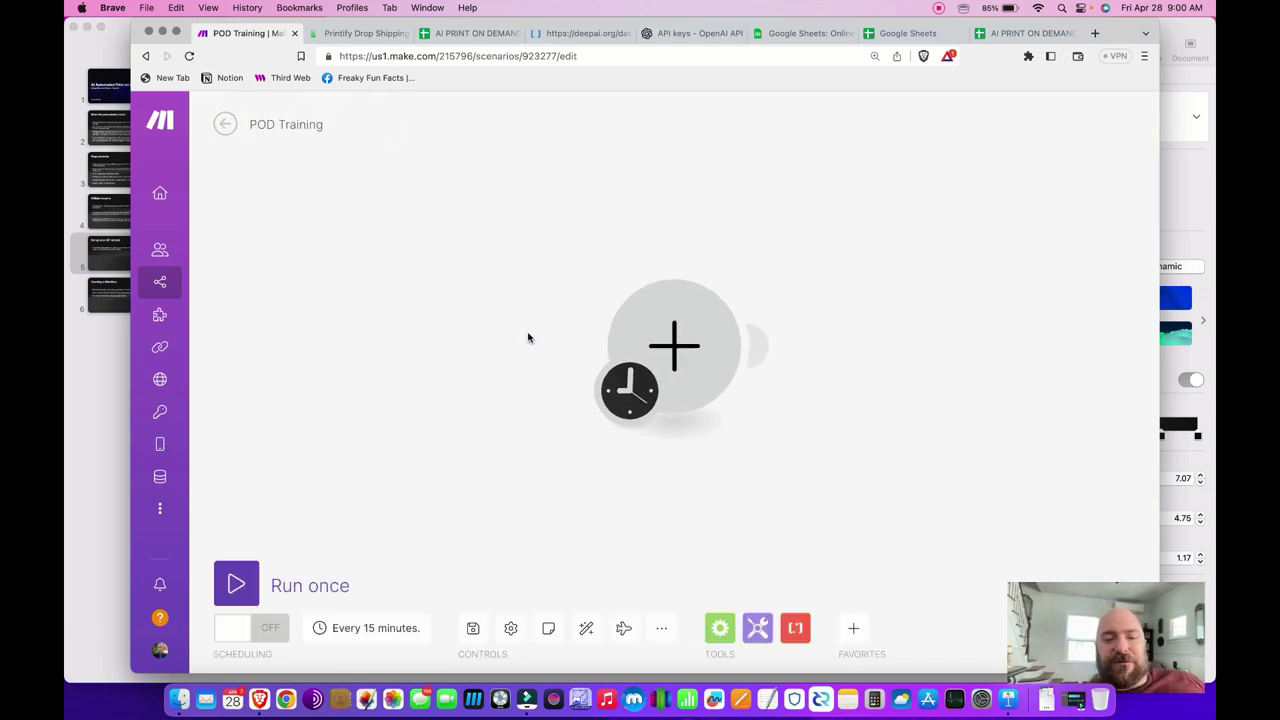
{"action": "left_click", "coordinate": [674, 345]}
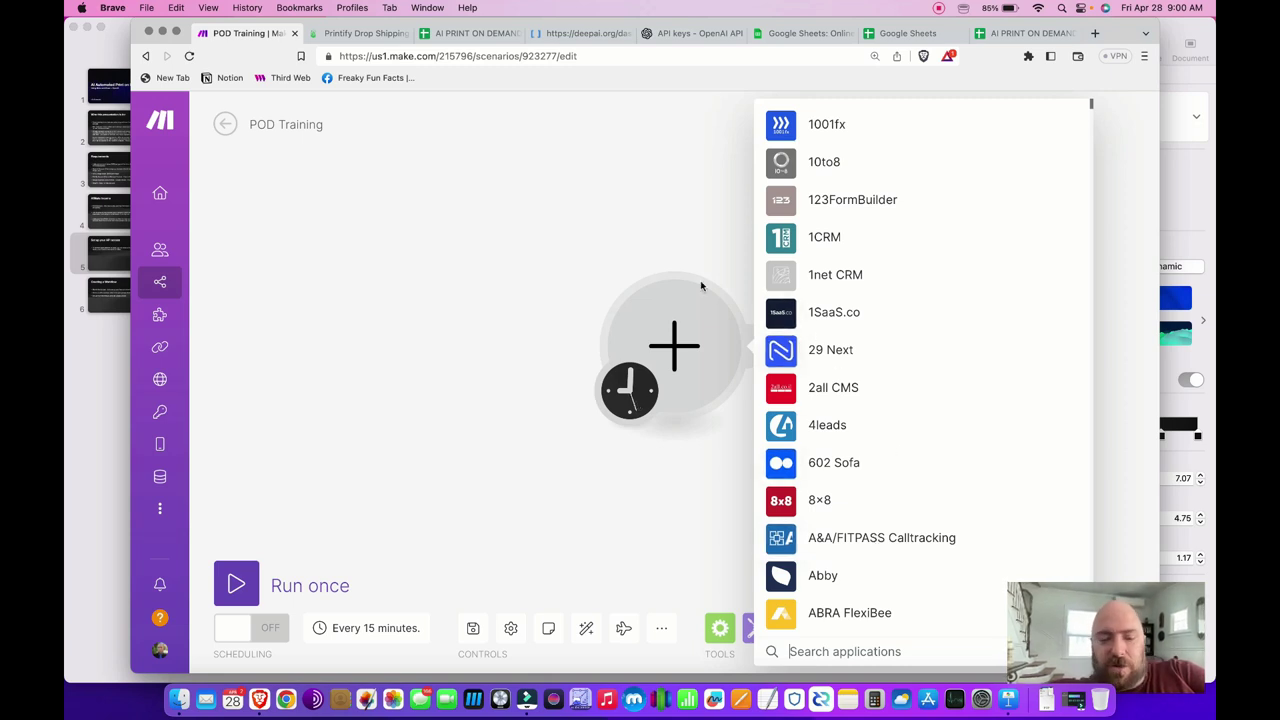
{"action": "left_click", "coordinate": [672, 172]}
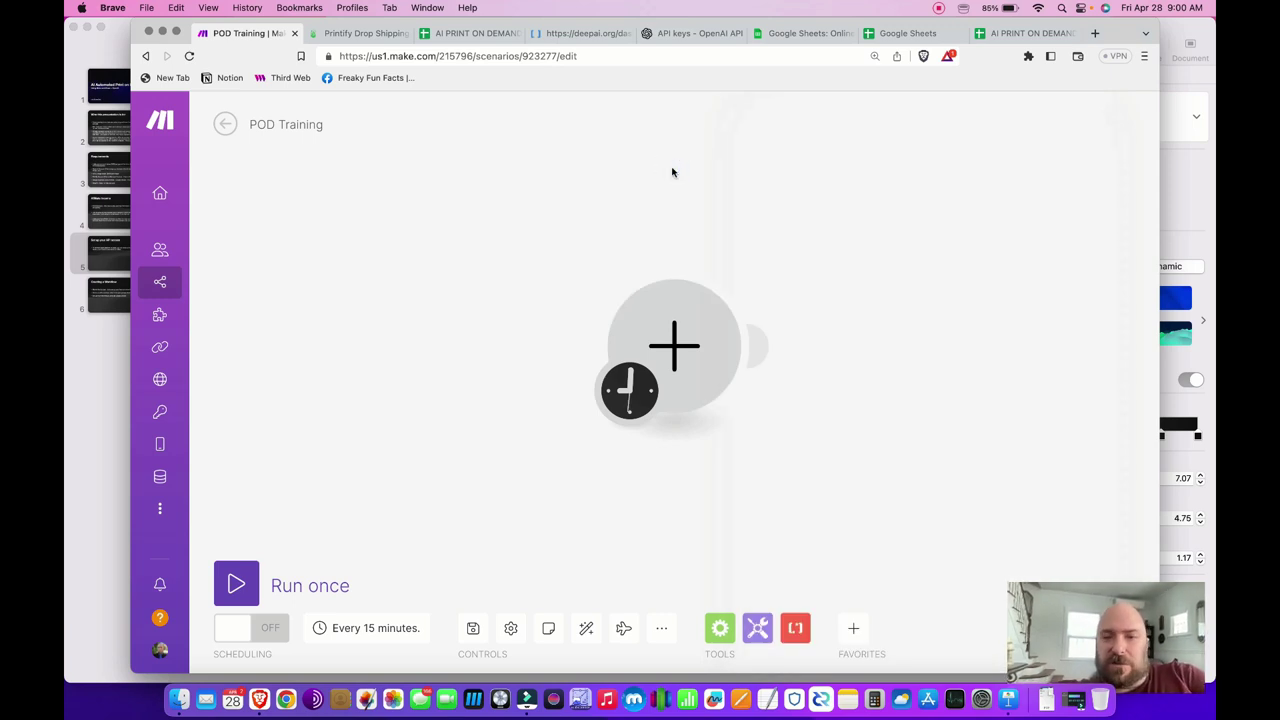
- Search the web for "google sheets", open the Google Sheets site and go to the Sheets home page
{"action": "left_click", "coordinate": [916, 35]}
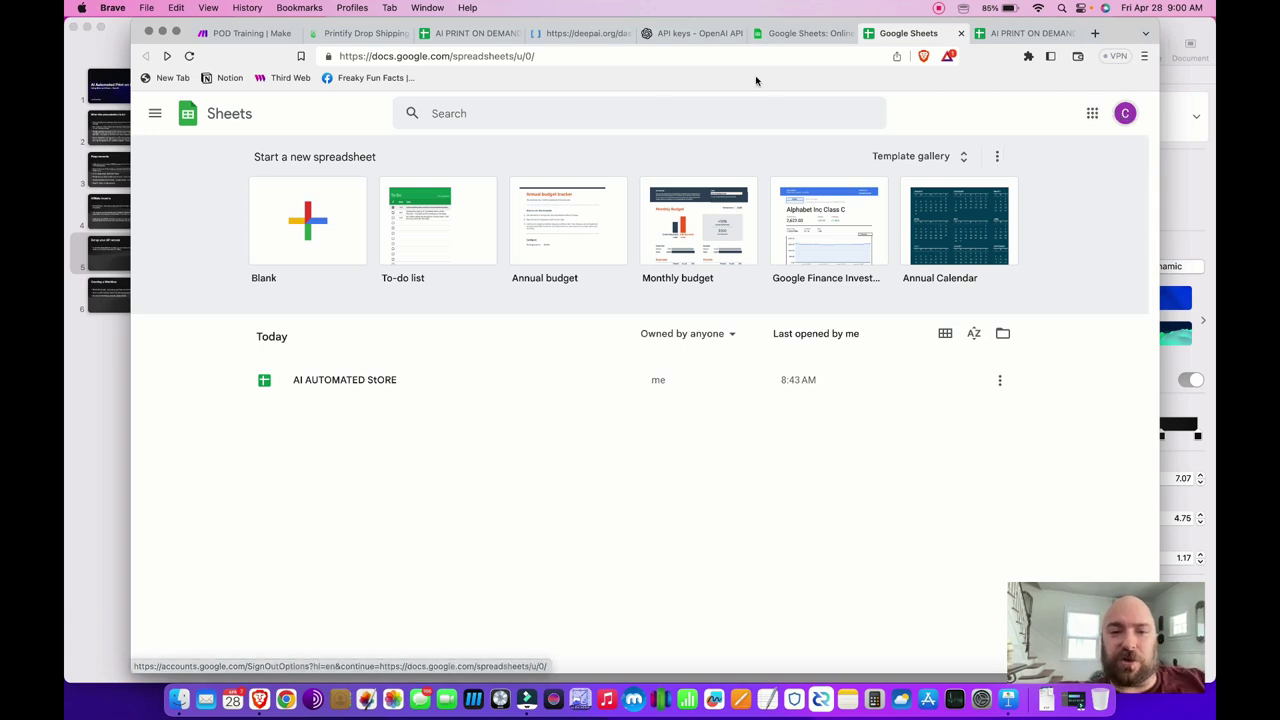
{"action": "left_click", "coordinate": [646, 58]}
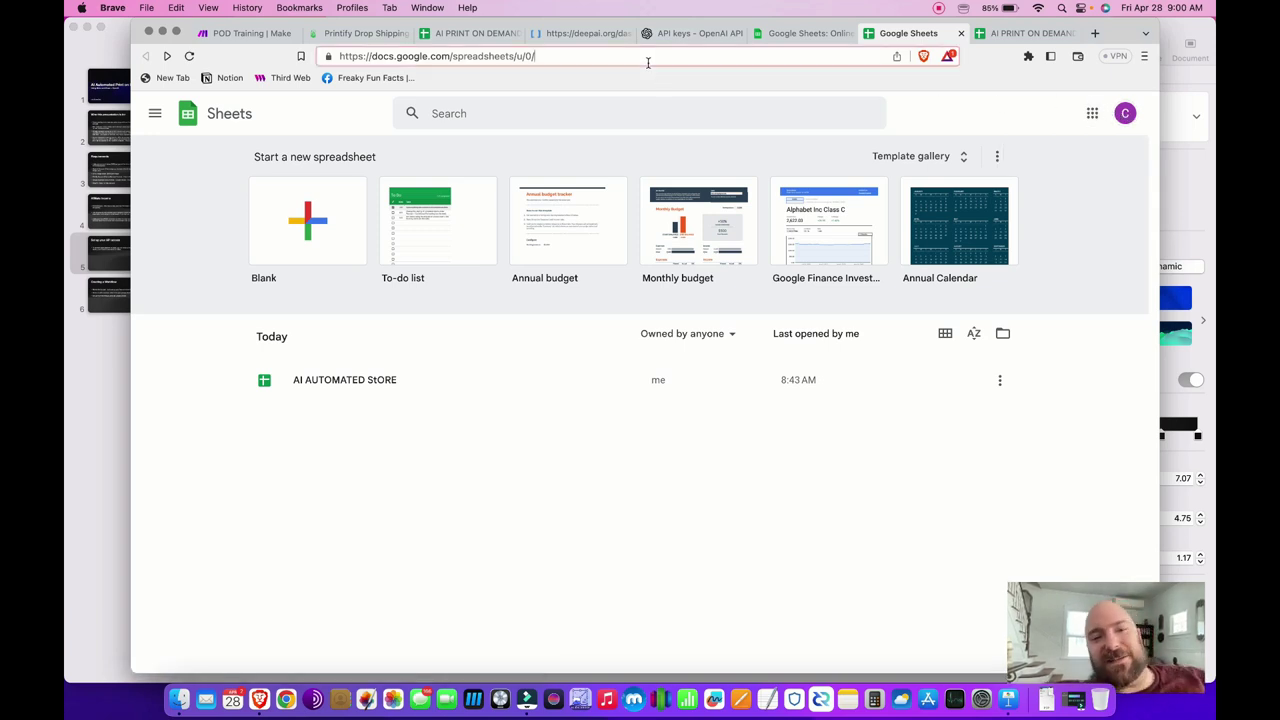
{"action": "type", "text": "goog"}
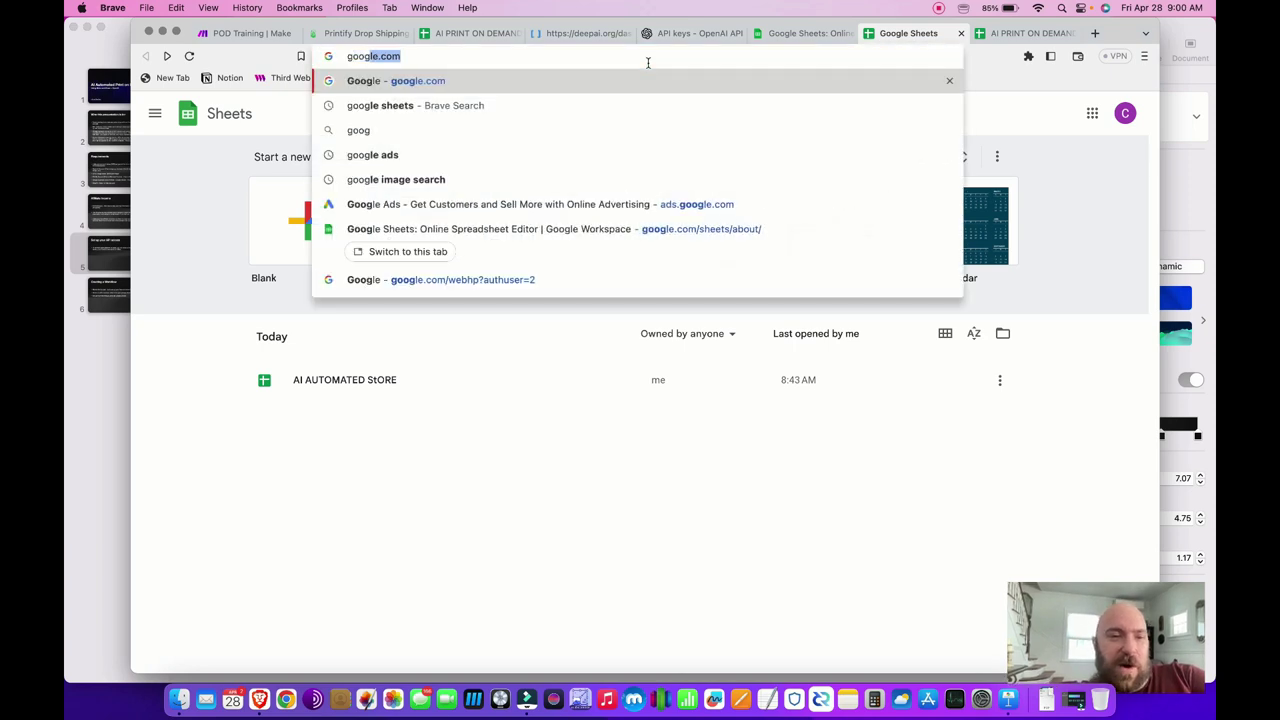
{"action": "type", "text": "le shee"}
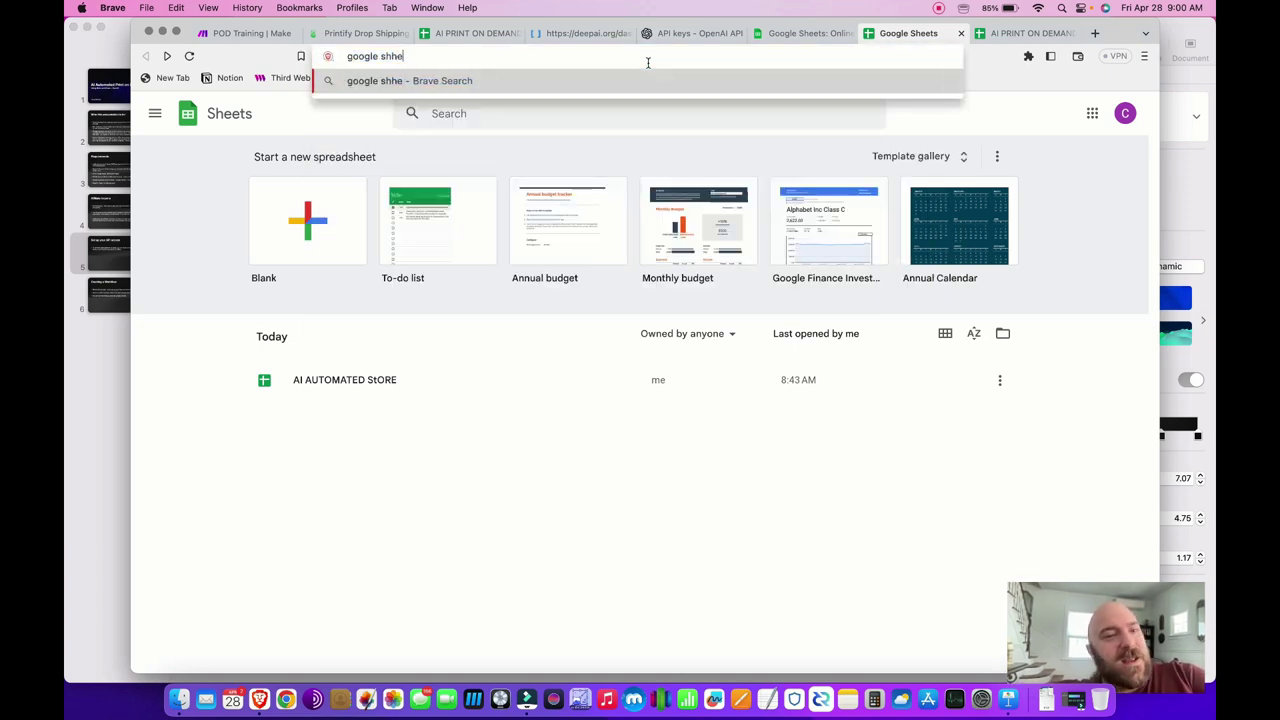
{"action": "type", "text": "ts"}
{"action": "key", "text": "Return"}
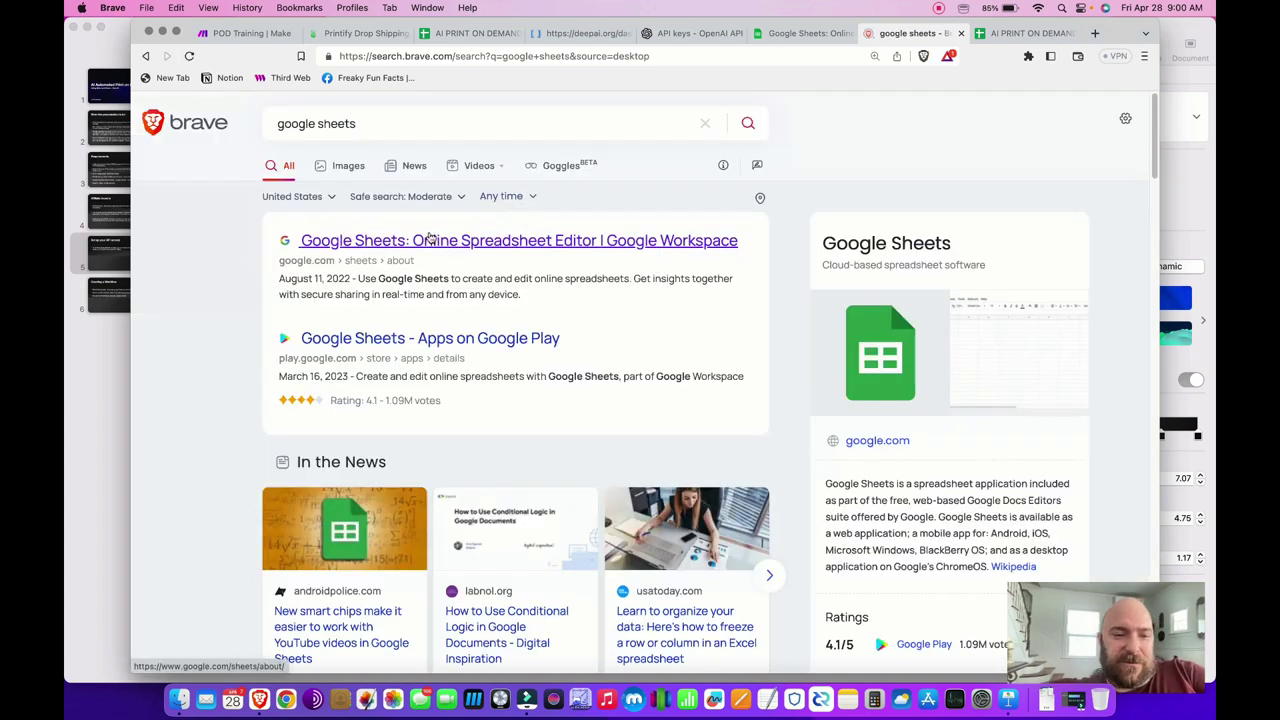
{"action": "left_click", "coordinate": [427, 240]}
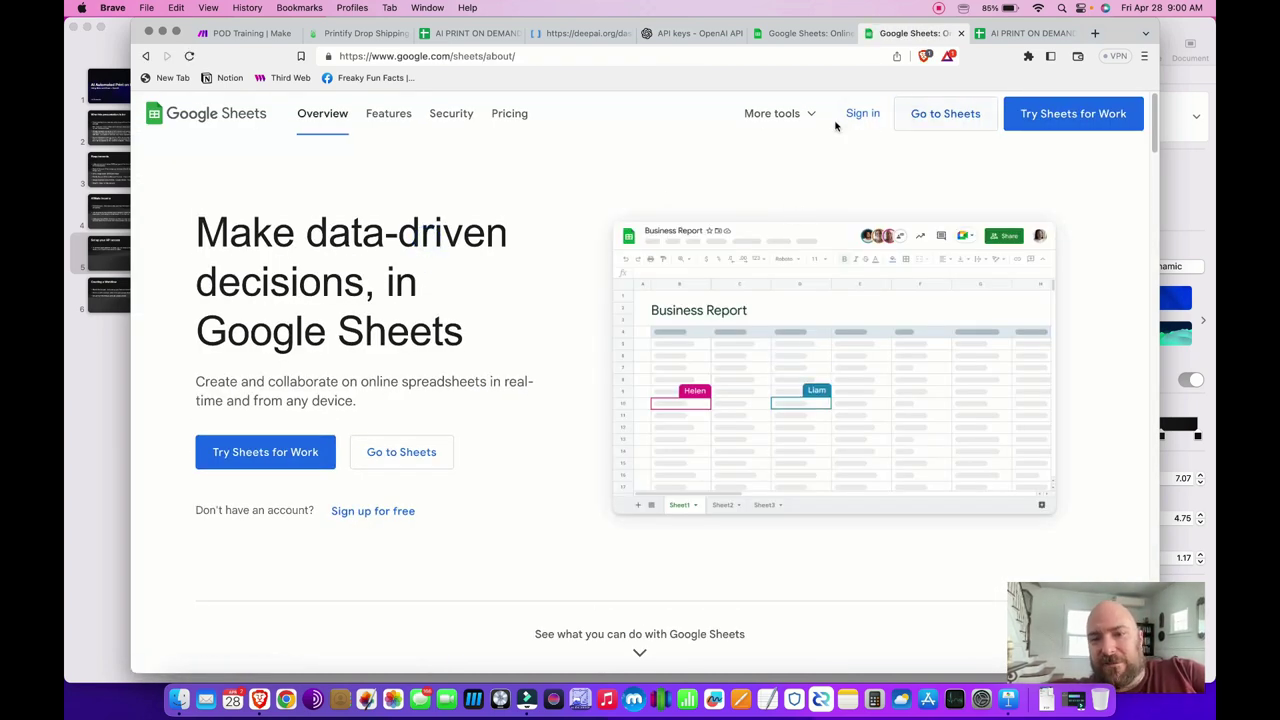
{"action": "left_click", "coordinate": [957, 121]}
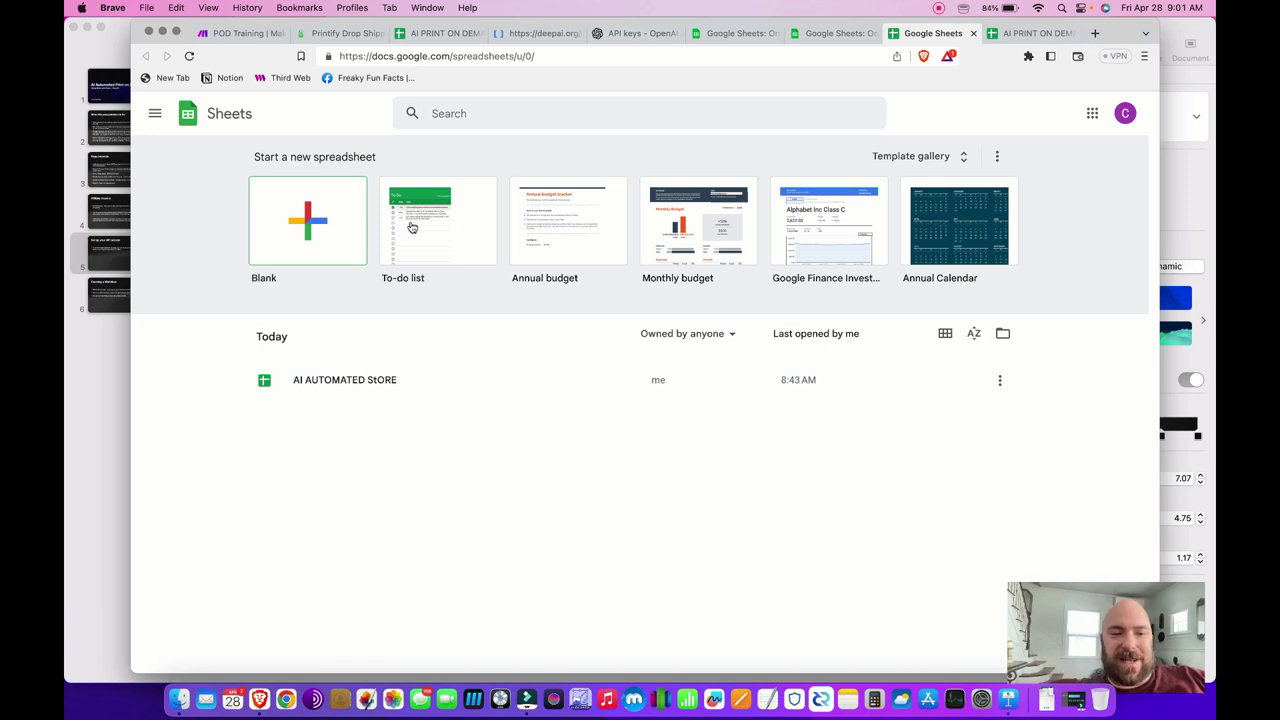
- Create a blank spreadsheet and start editing cell A2
{"action": "left_click", "coordinate": [307, 222]}
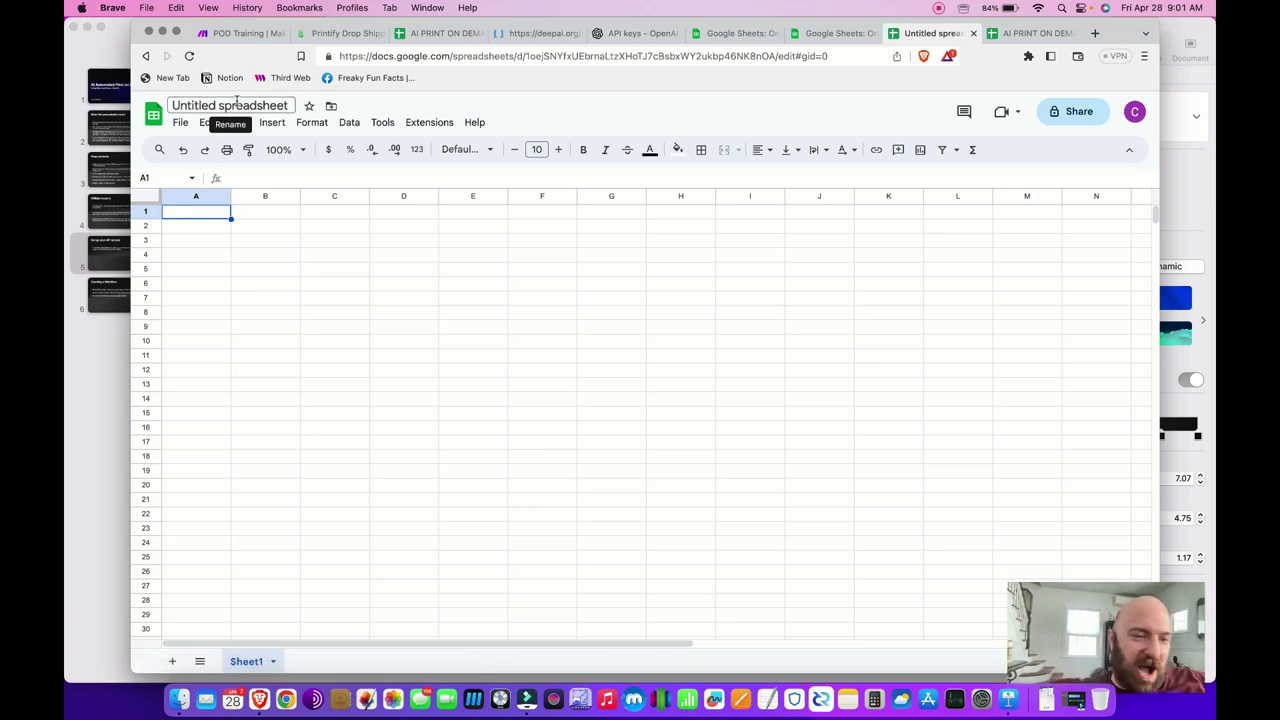
{"action": "left_click", "coordinate": [194, 226]}
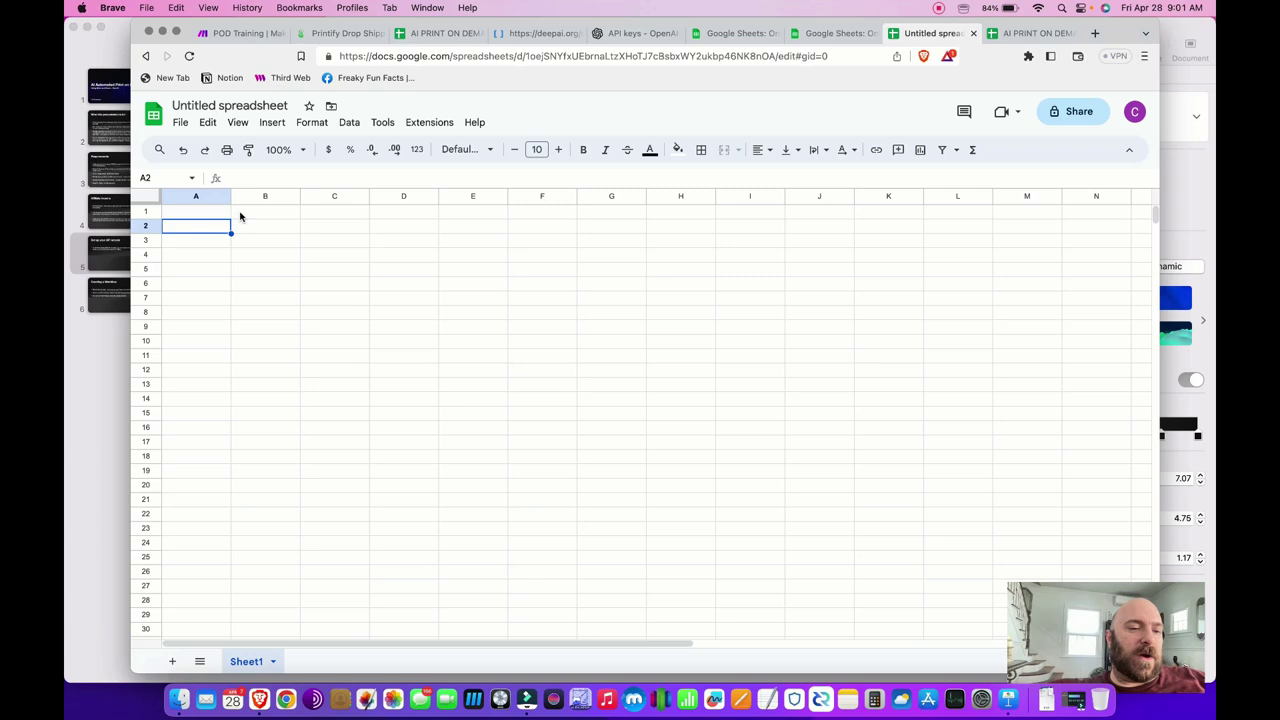
{"action": "left_click_drag", "start_coordinate": [229, 198], "coordinate": [209, 217]}
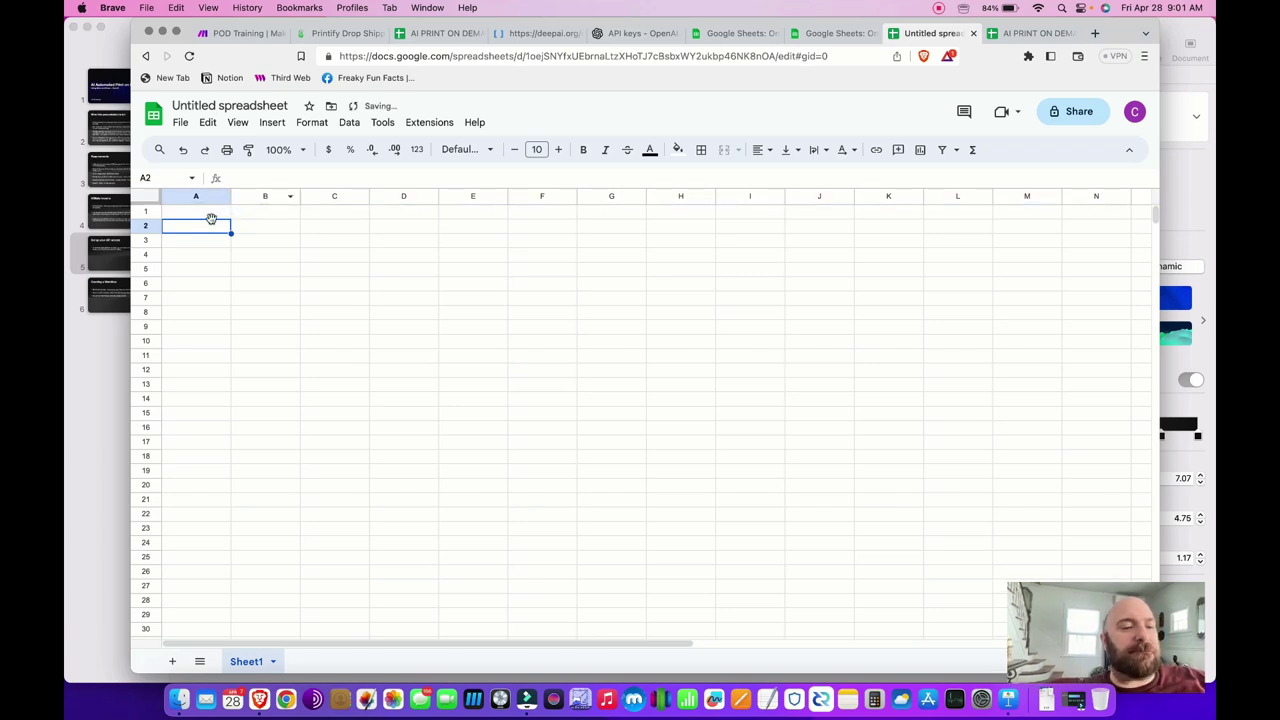
{"action": "double_click", "coordinate": [206, 226]}
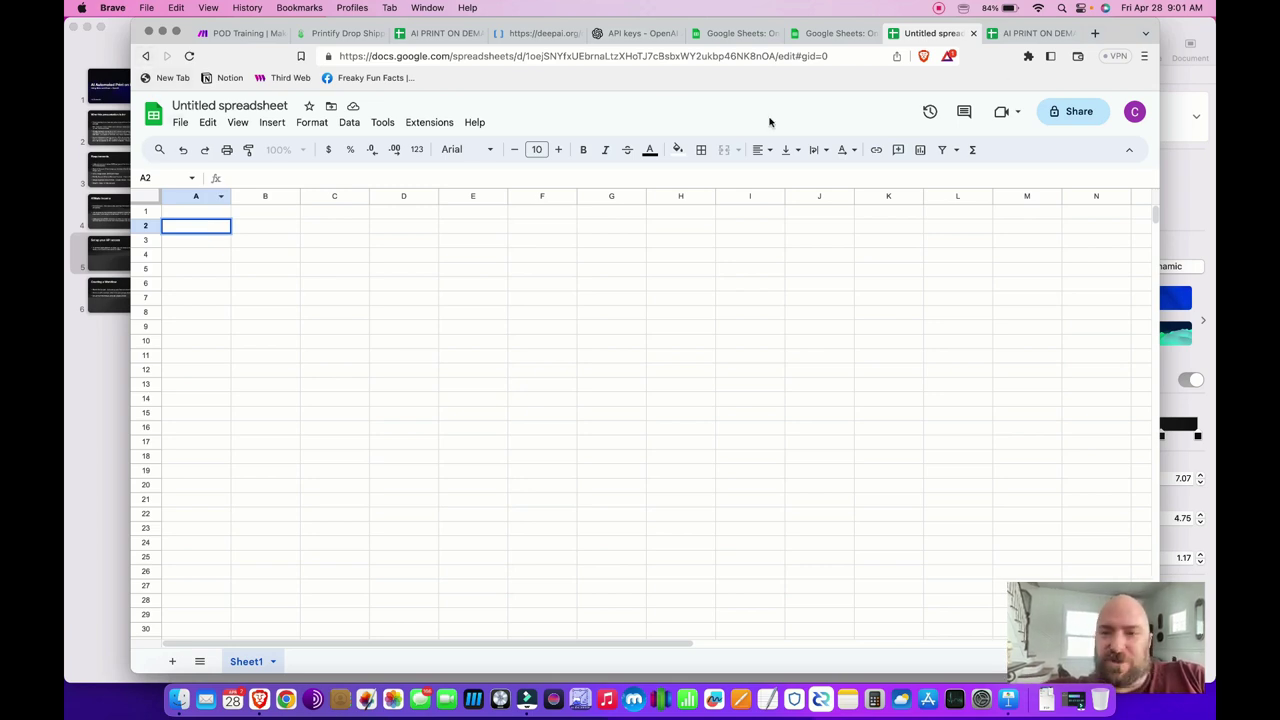
{"action": "left_click", "coordinate": [1131, 110]}
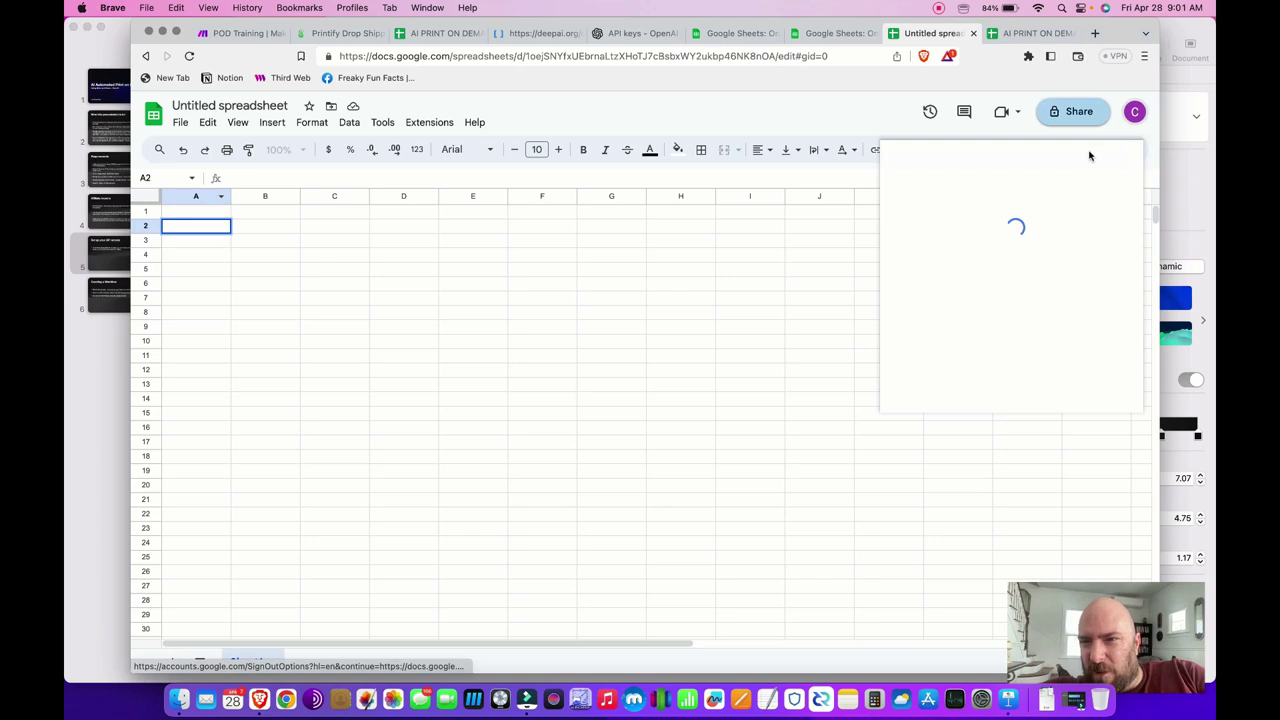
- Examine the art style prompts in column A of the AI PRINT ON DEMAND STORE spreadsheet, starting at cell A2
{"action": "left_click", "coordinate": [1040, 33]}
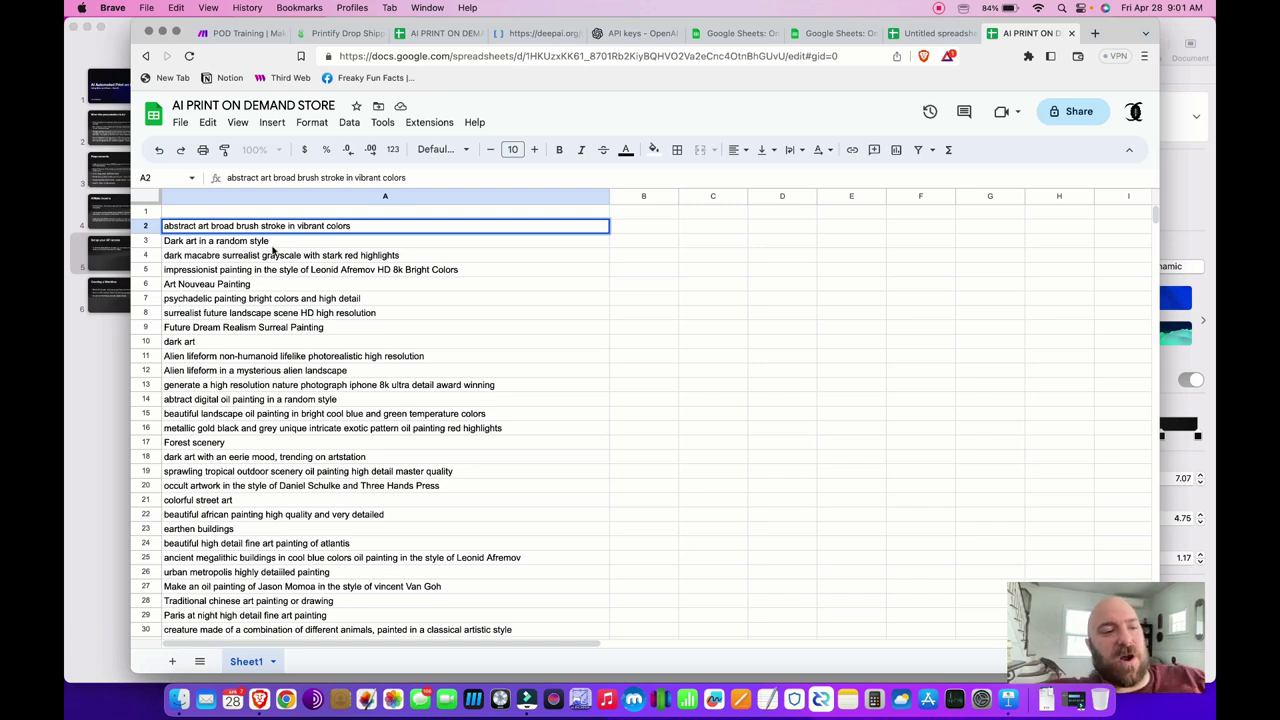
{"action": "triple_click", "coordinate": [284, 227]}
{"action": "key", "text": "Escape"}
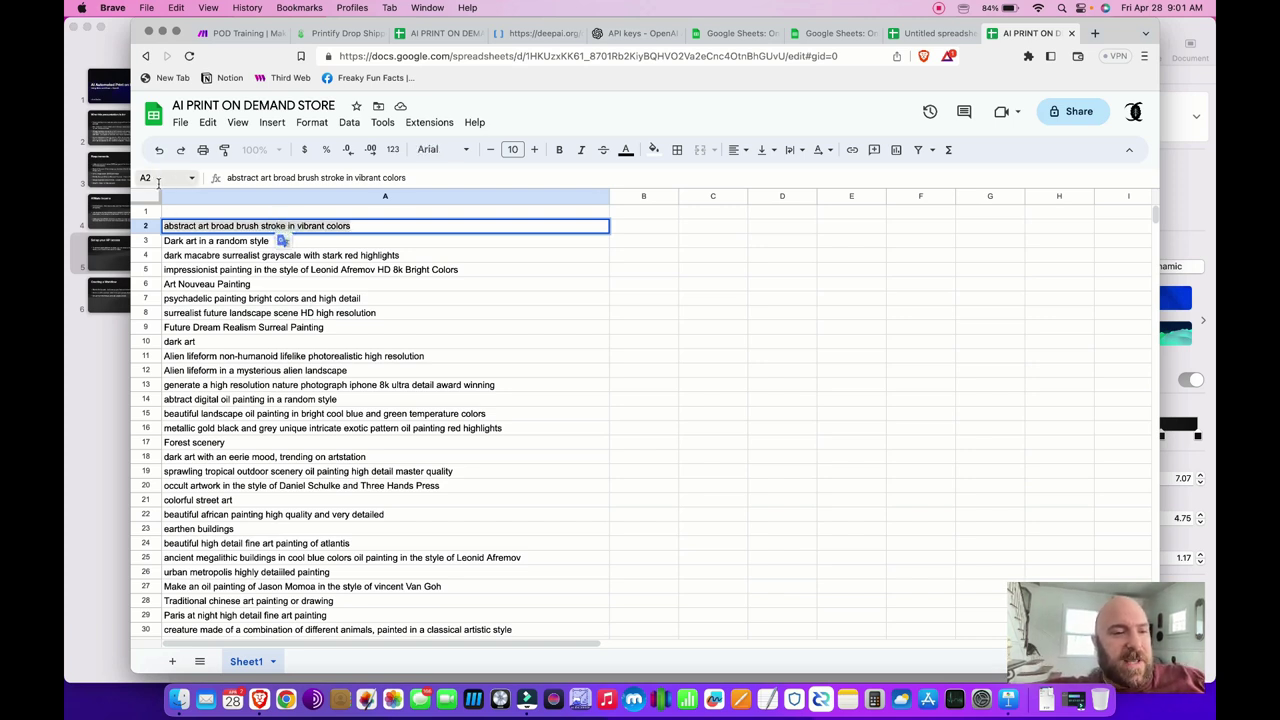
{"action": "triple_click", "coordinate": [348, 224]}
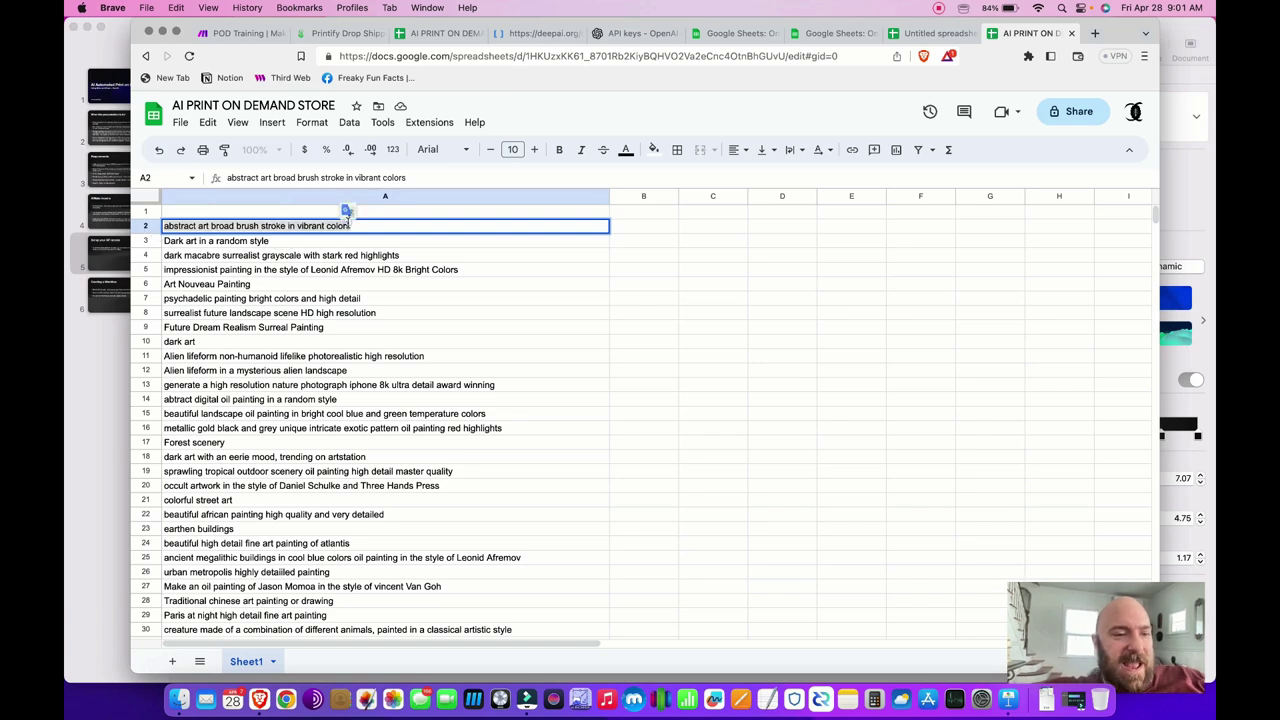
{"action": "triple_click", "coordinate": [300, 228]}
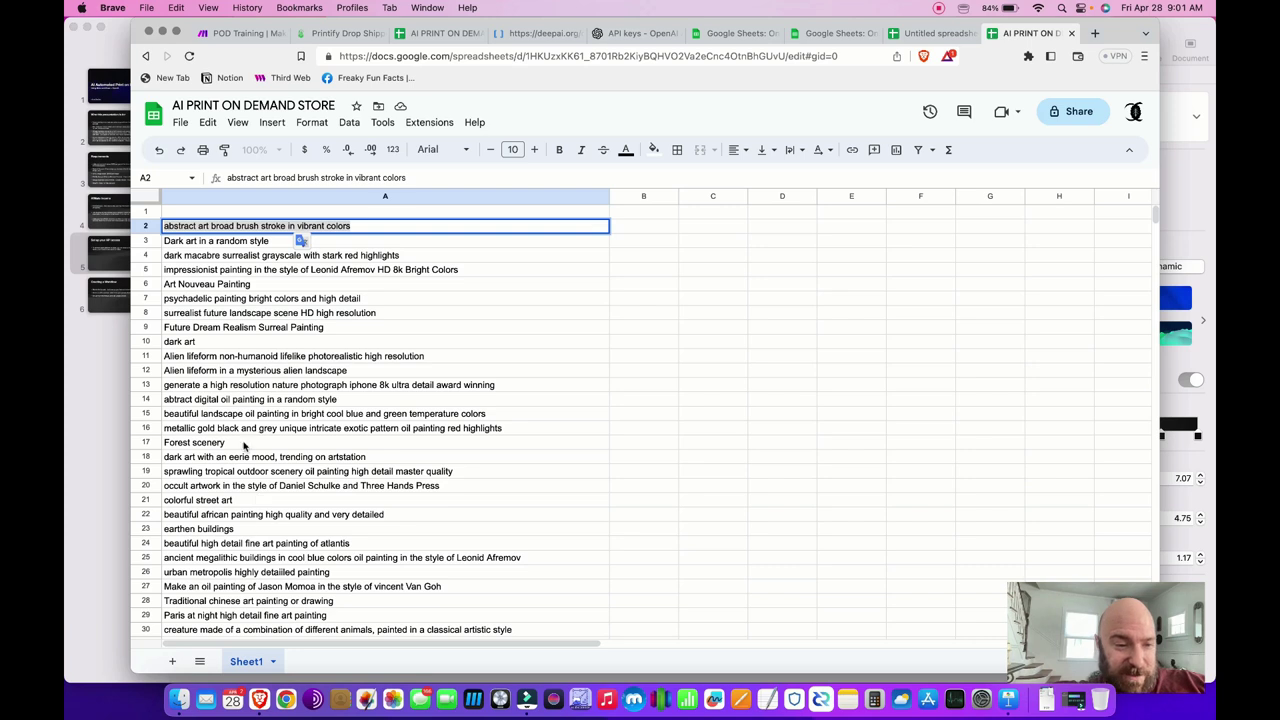
{"action": "left_click", "coordinate": [243, 244]}
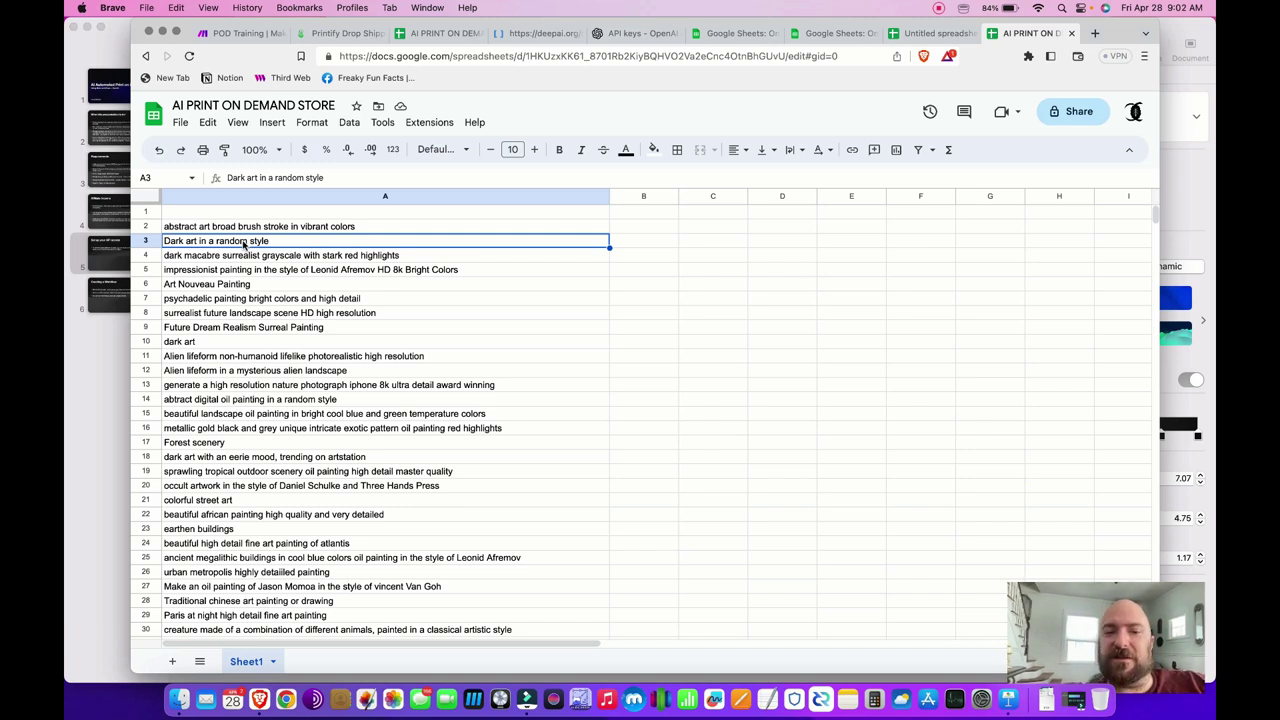
{"action": "left_click", "coordinate": [265, 227]}
{"action": "double_click", "coordinate": [257, 225]}
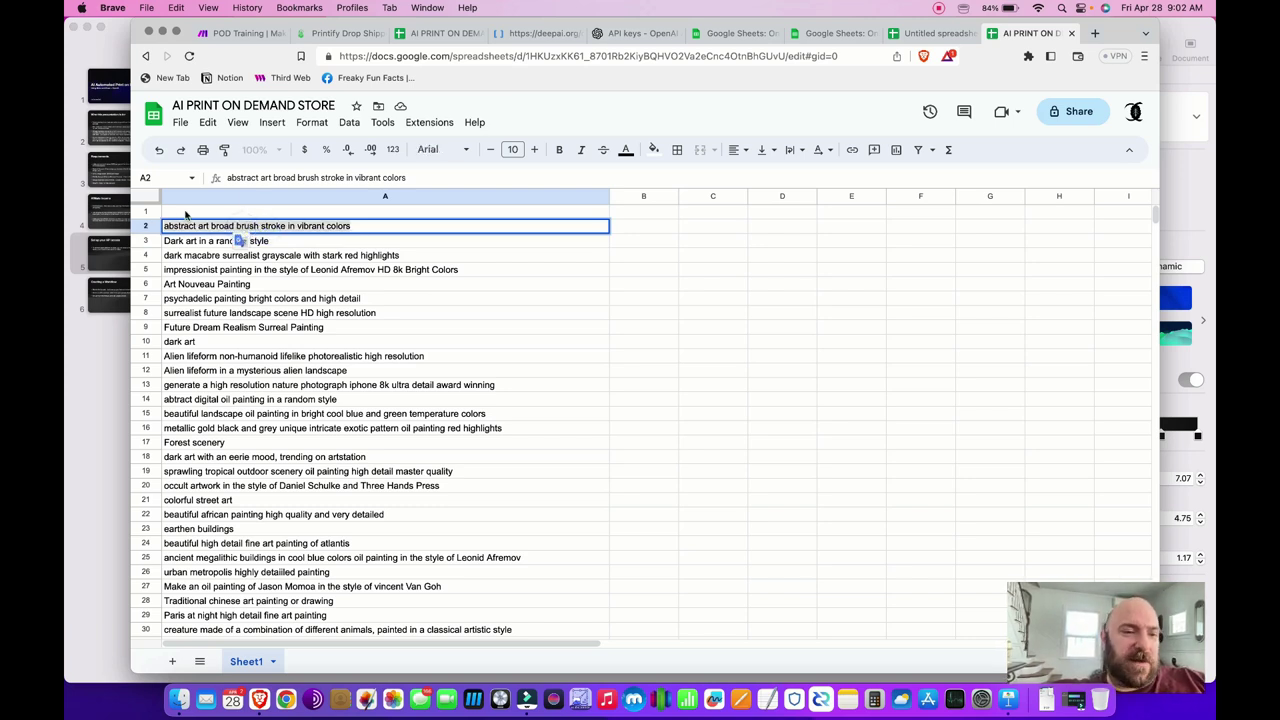
- Return to the POD Training scenario, shift the empty module aside and search its app list for "google sheet"
{"action": "left_click", "coordinate": [245, 33]}
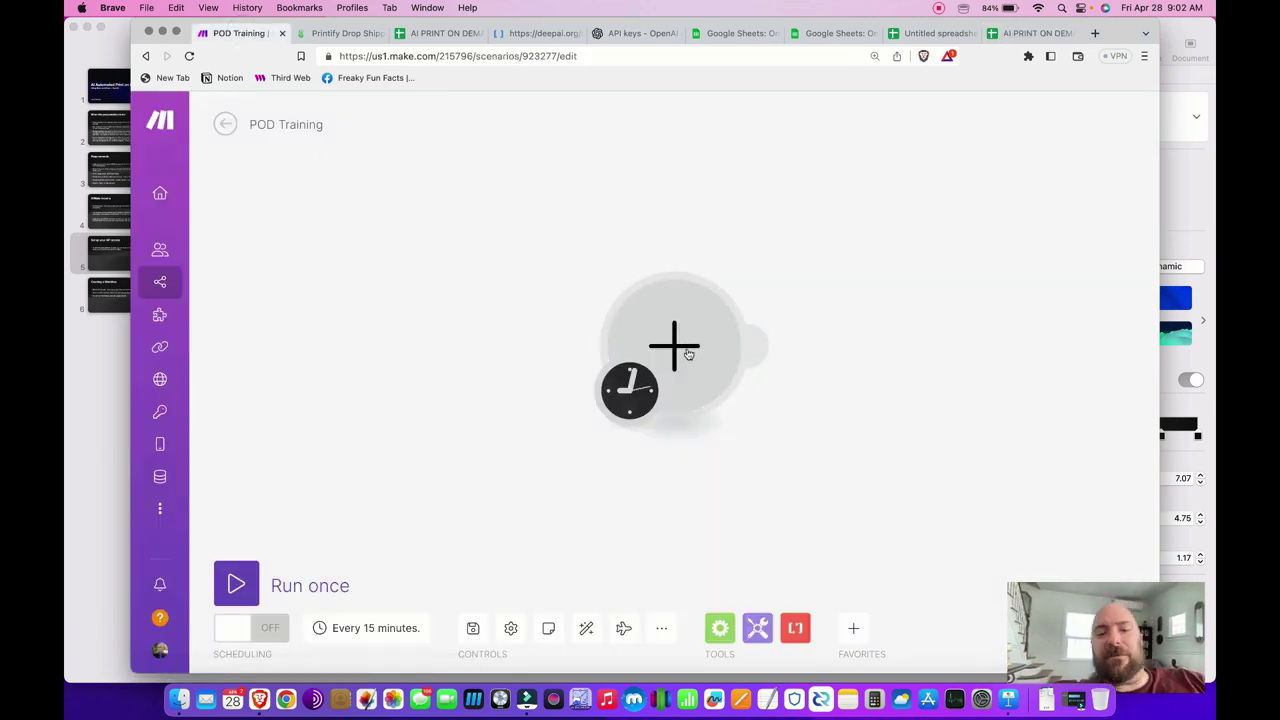
{"action": "left_click_drag", "start_coordinate": [700, 330], "coordinate": [383, 321]}
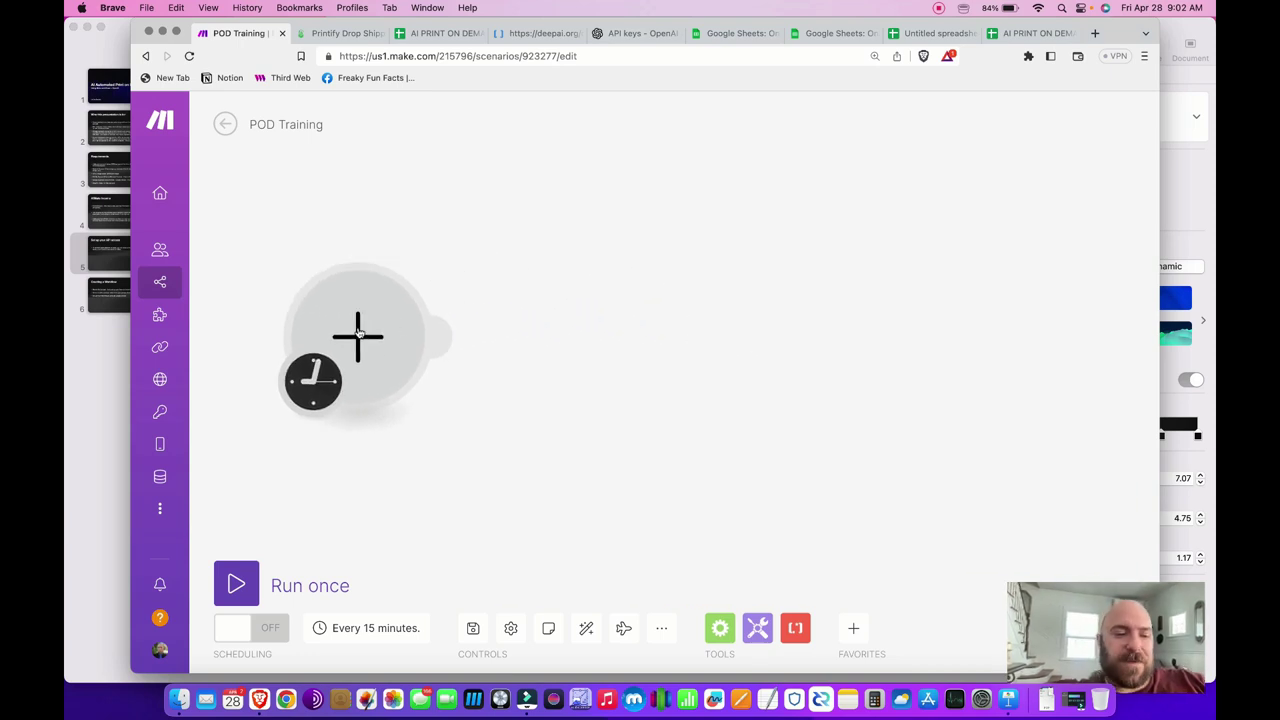
{"action": "left_click", "coordinate": [360, 334]}
{"action": "type", "text": "go"}
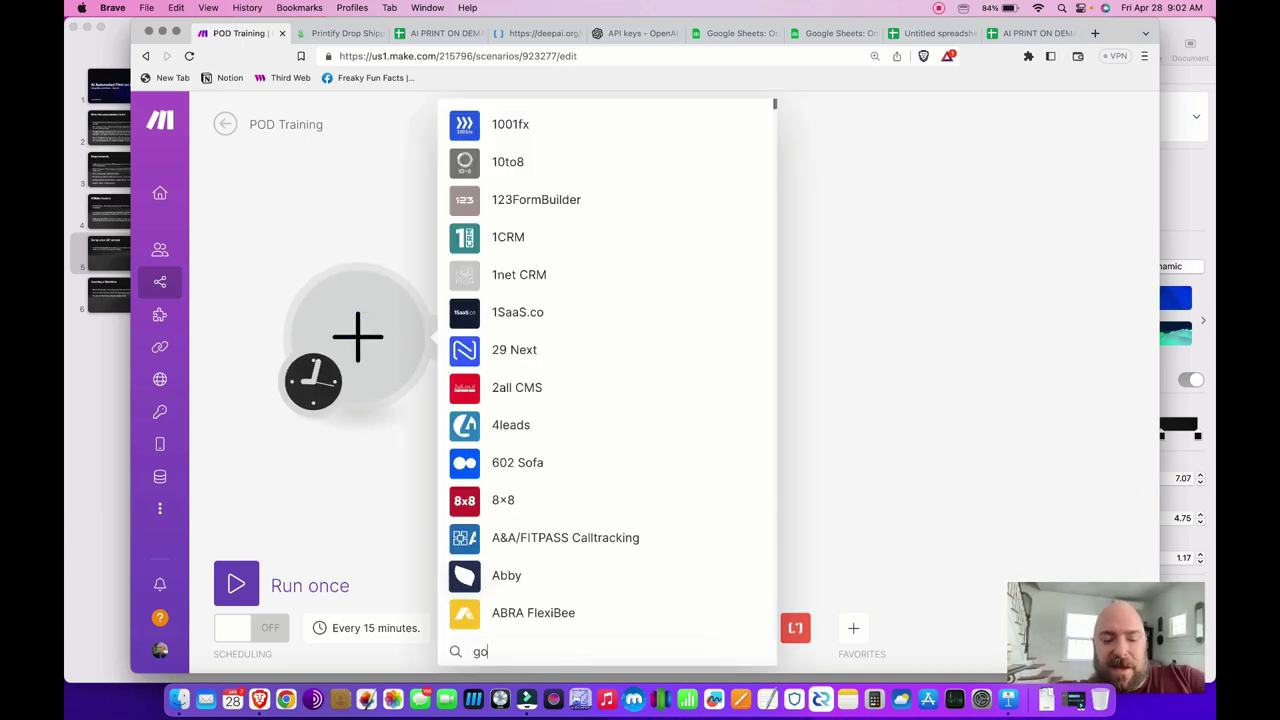
{"action": "type", "text": "ogle s"}
{"action": "type", "text": "hhet"}
{"action": "key", "text": "BackSpace"}
{"action": "type", "text": "eet"}
{"action": "key", "text": "BackSpace"}
{"action": "key", "text": "BackSpace"}
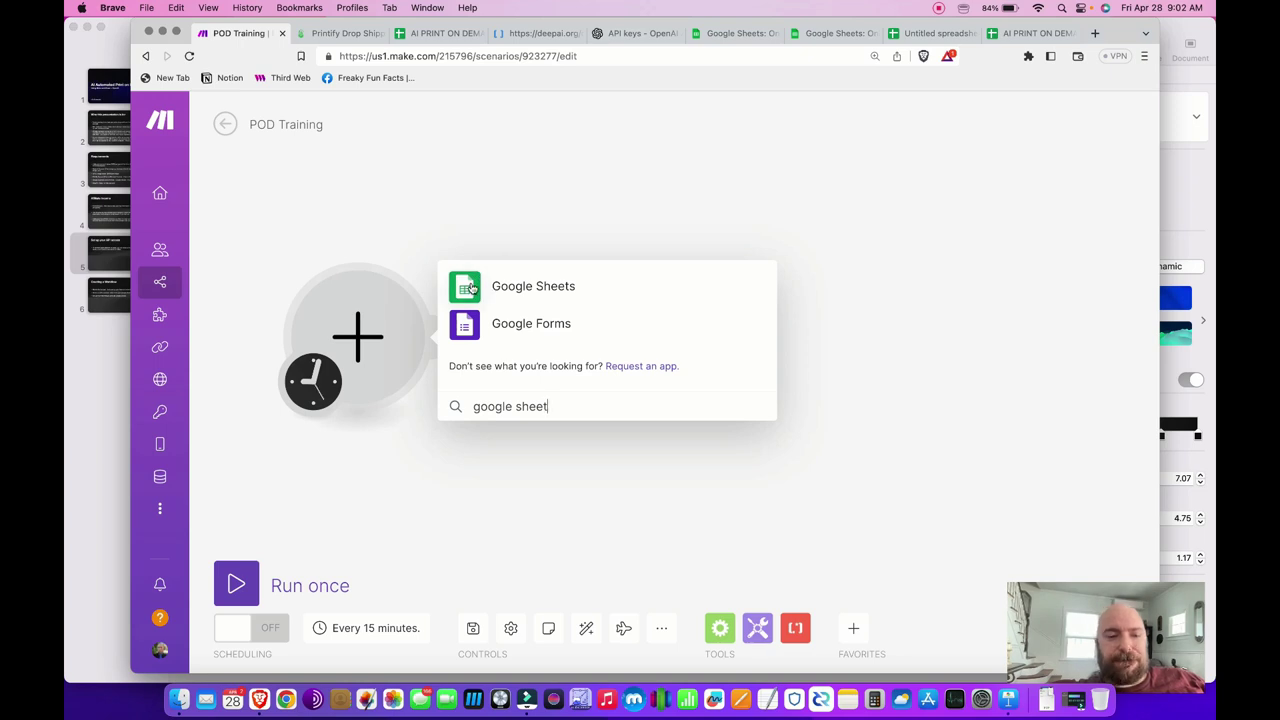
- Clear the app search and look through the full list of available apps
{"action": "double_click", "coordinate": [524, 408]}
{"action": "triple_click", "coordinate": [524, 408]}
{"action": "key", "text": "BackSpace"}
{"action": "scroll", "coordinate": [548, 350], "scroll_direction": "down", "scroll_amount": 5}
{"action": "scroll", "coordinate": [548, 350], "scroll_direction": "down", "scroll_amount": 10}
{"action": "scroll", "coordinate": [548, 350], "scroll_direction": "up", "scroll_amount": 20}
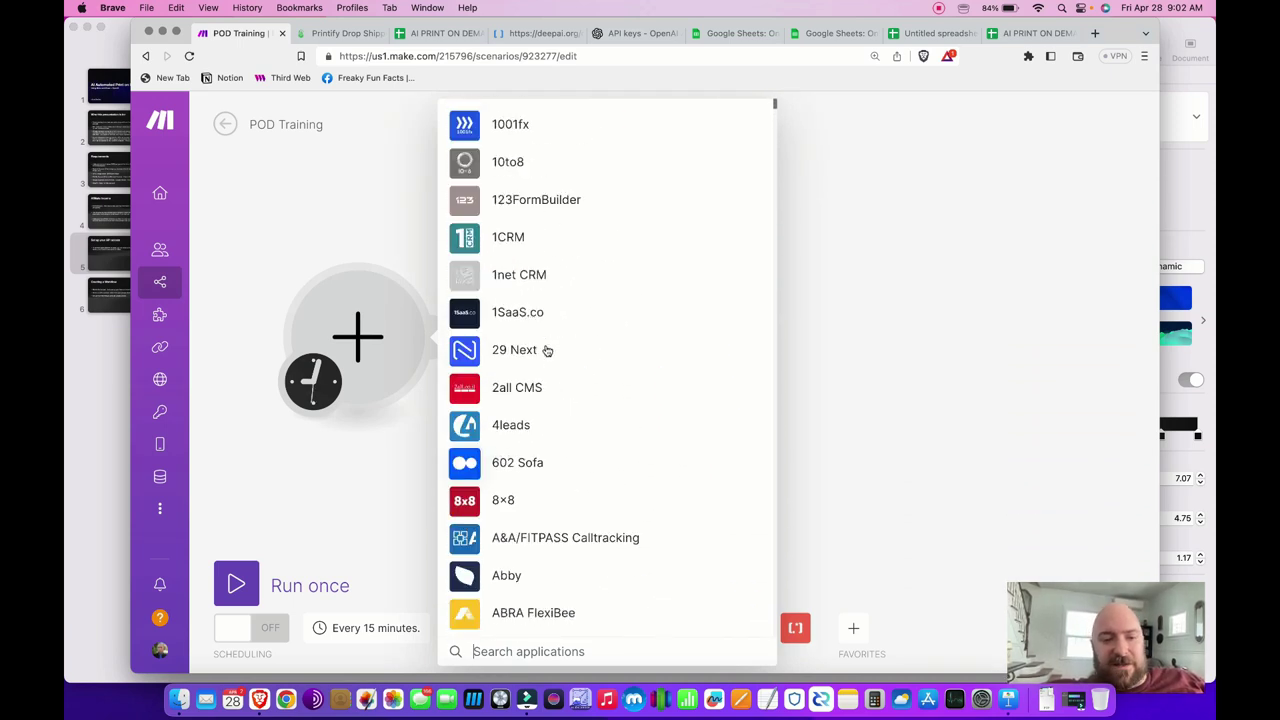
- Find Google Sheets in the app list and add its Get a Cell action as the first module
{"action": "type", "text": "google sheet"}
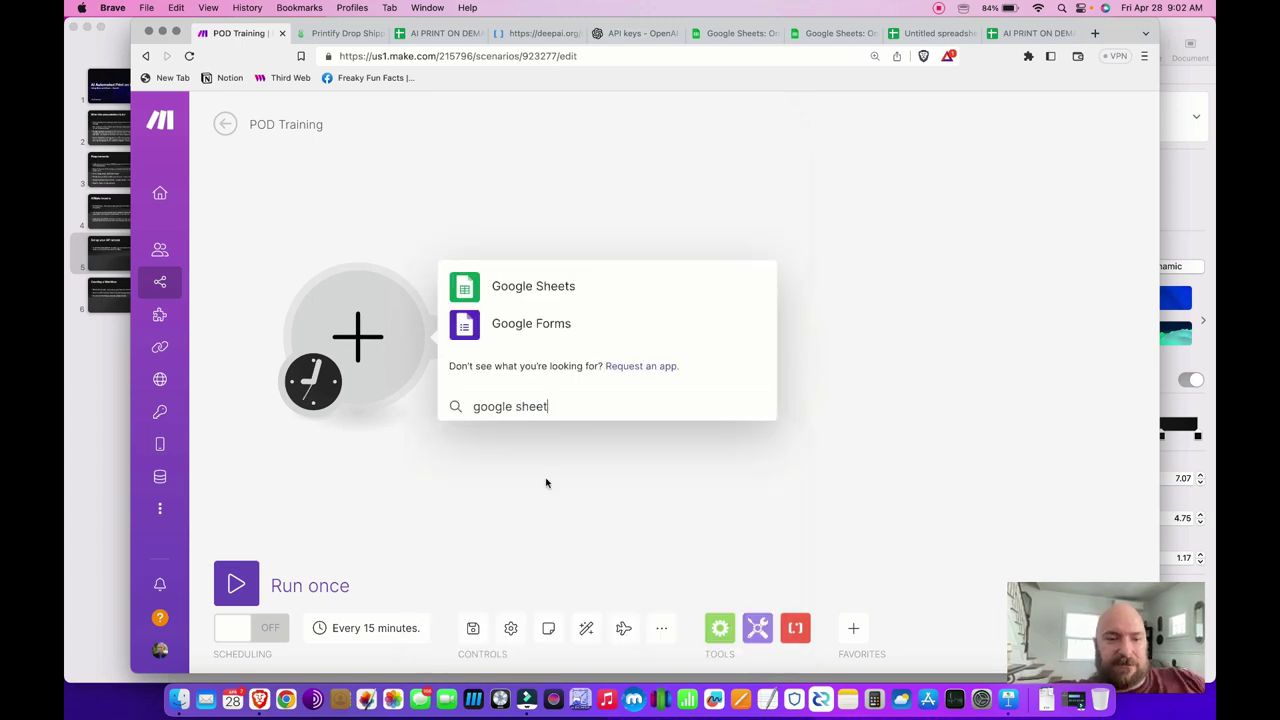
{"action": "left_click", "coordinate": [464, 288]}
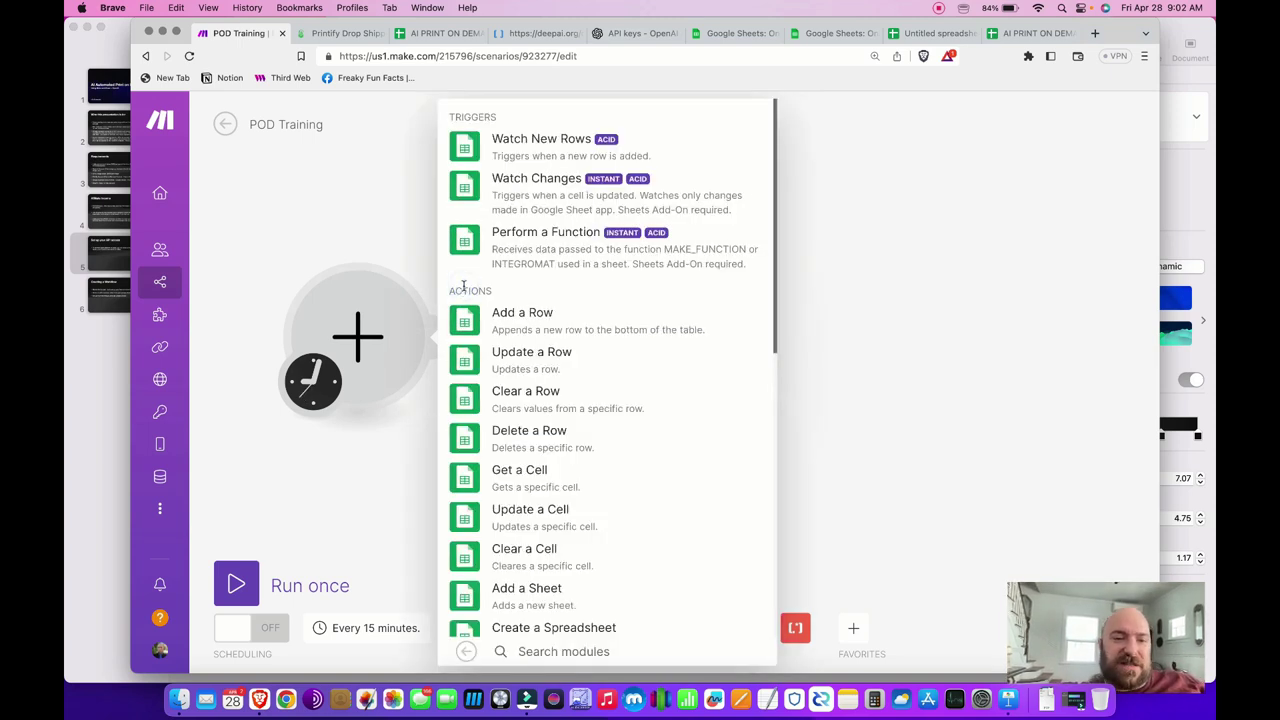
{"action": "scroll", "coordinate": [557, 466], "scroll_direction": "down", "scroll_amount": 10}
{"action": "scroll", "coordinate": [557, 468], "scroll_direction": "up", "scroll_amount": 10}
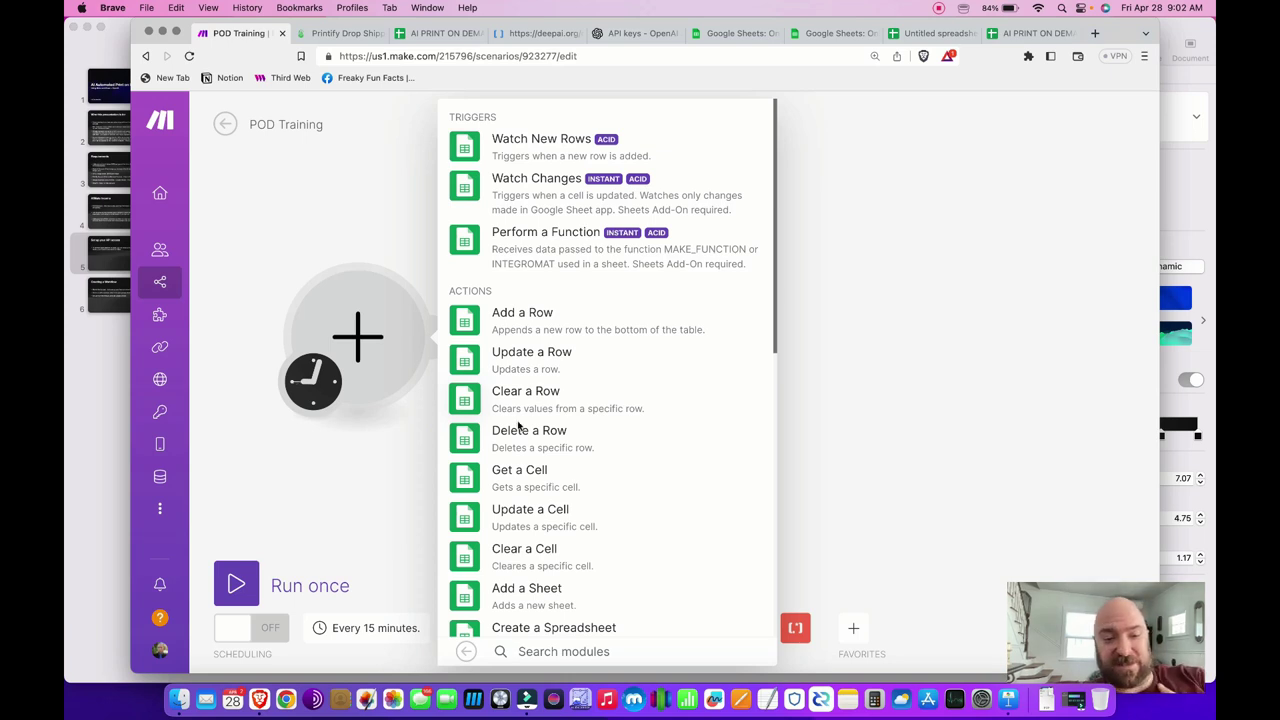
{"action": "left_click", "coordinate": [517, 483]}
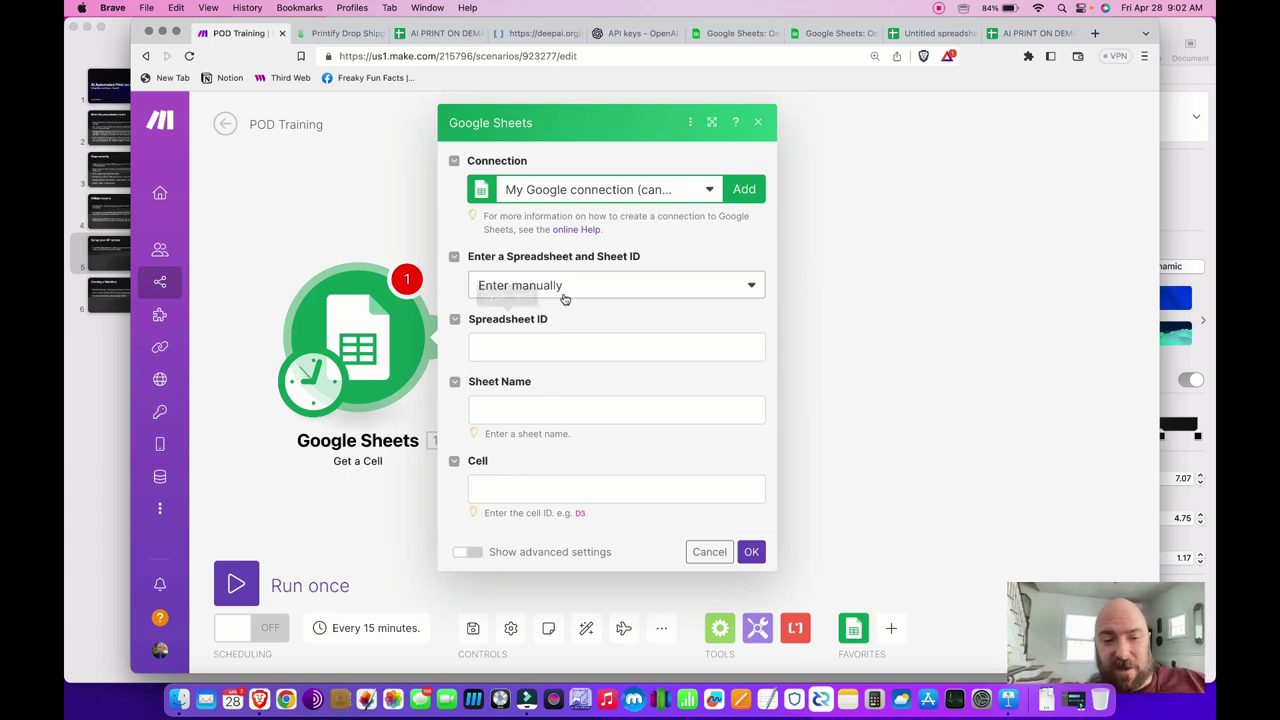
- Start a new Google connection for the module, bring up the Google account chooser and close it without signing in
{"action": "left_click", "coordinate": [745, 192]}
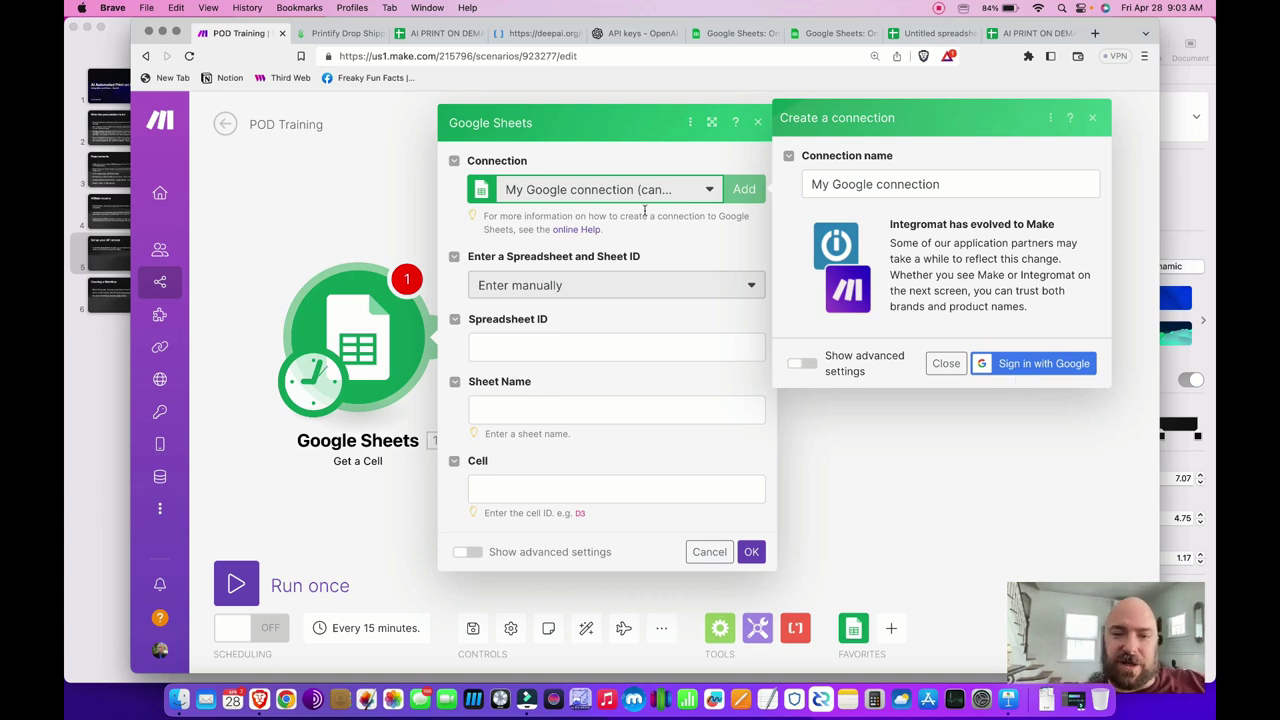
{"action": "left_click", "coordinate": [1023, 369]}
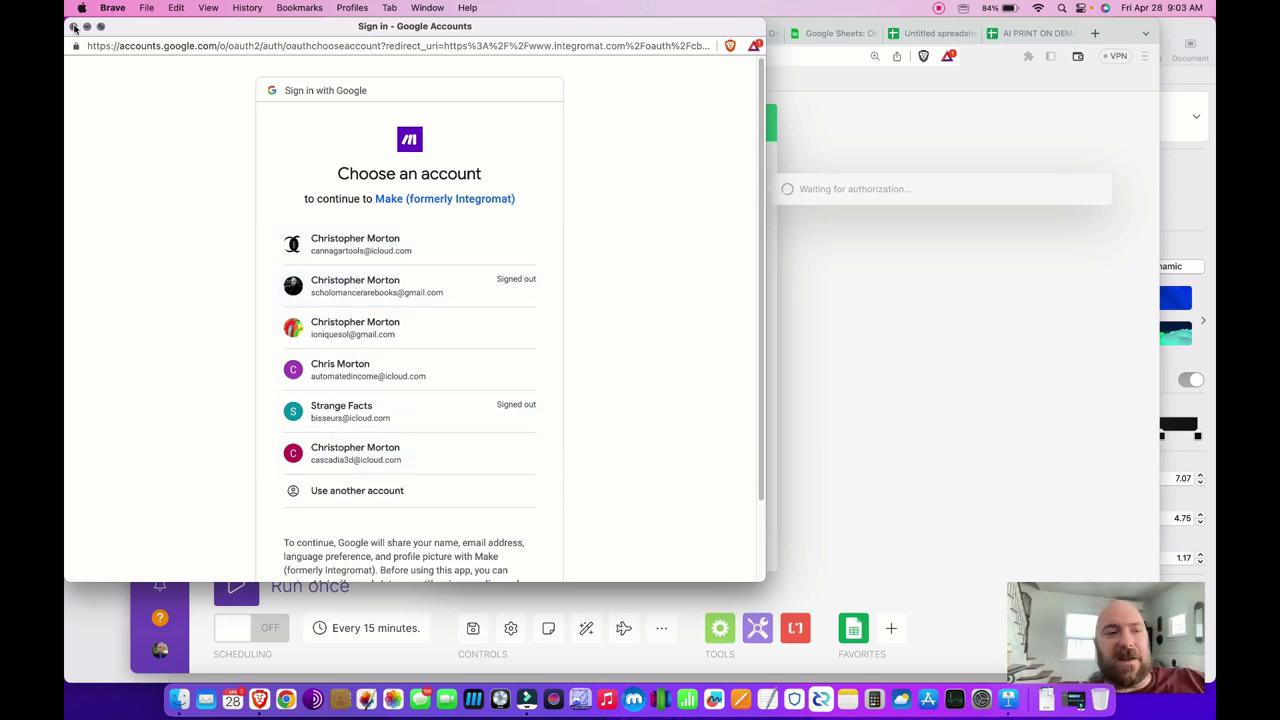
{"action": "left_click_drag", "start_coordinate": [150, 27], "coordinate": [266, 39]}
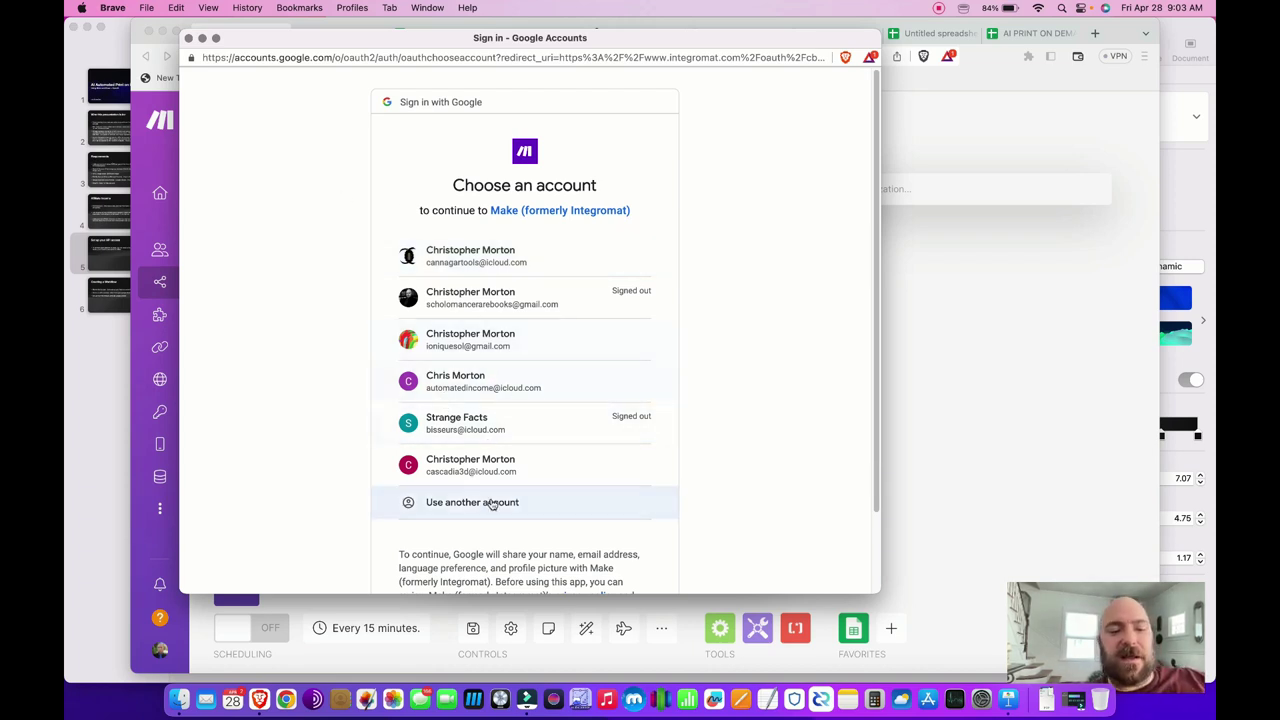
{"action": "left_click", "coordinate": [188, 37]}
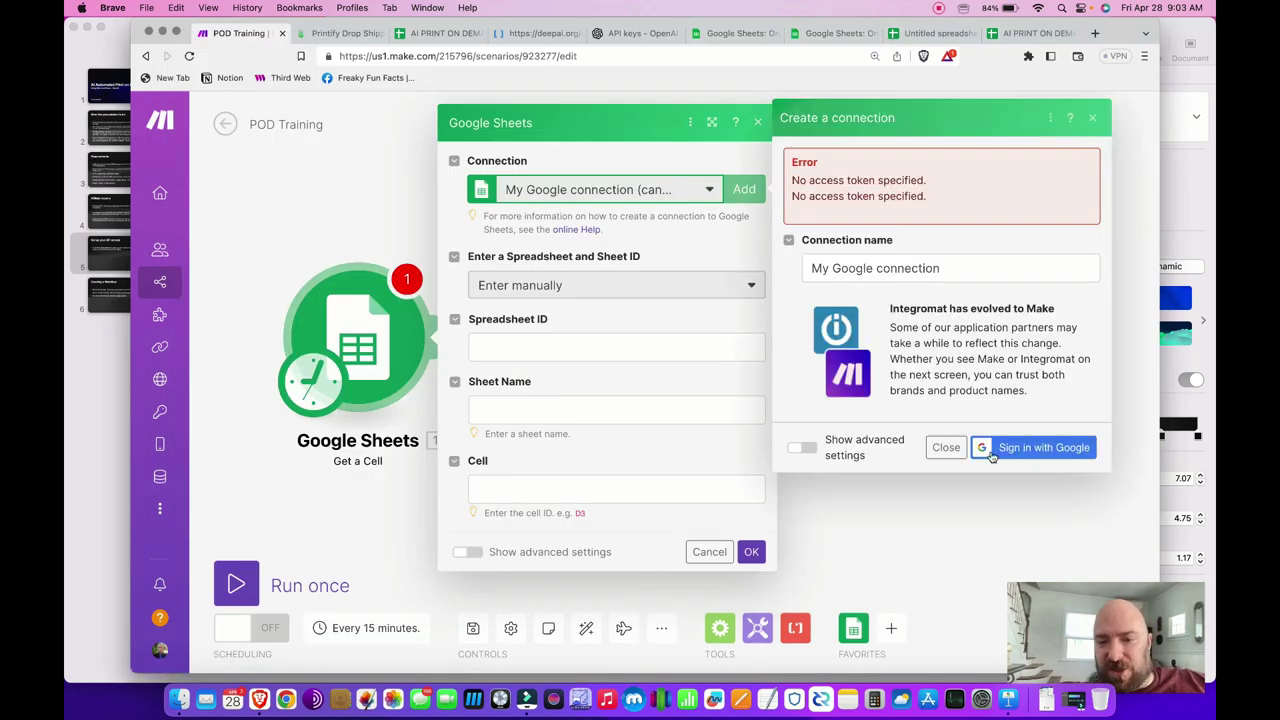
- Close the new connection form and check the saved Google connections, keeping the one already selected
{"action": "left_click", "coordinate": [946, 447]}
{"action": "left_click", "coordinate": [709, 189]}
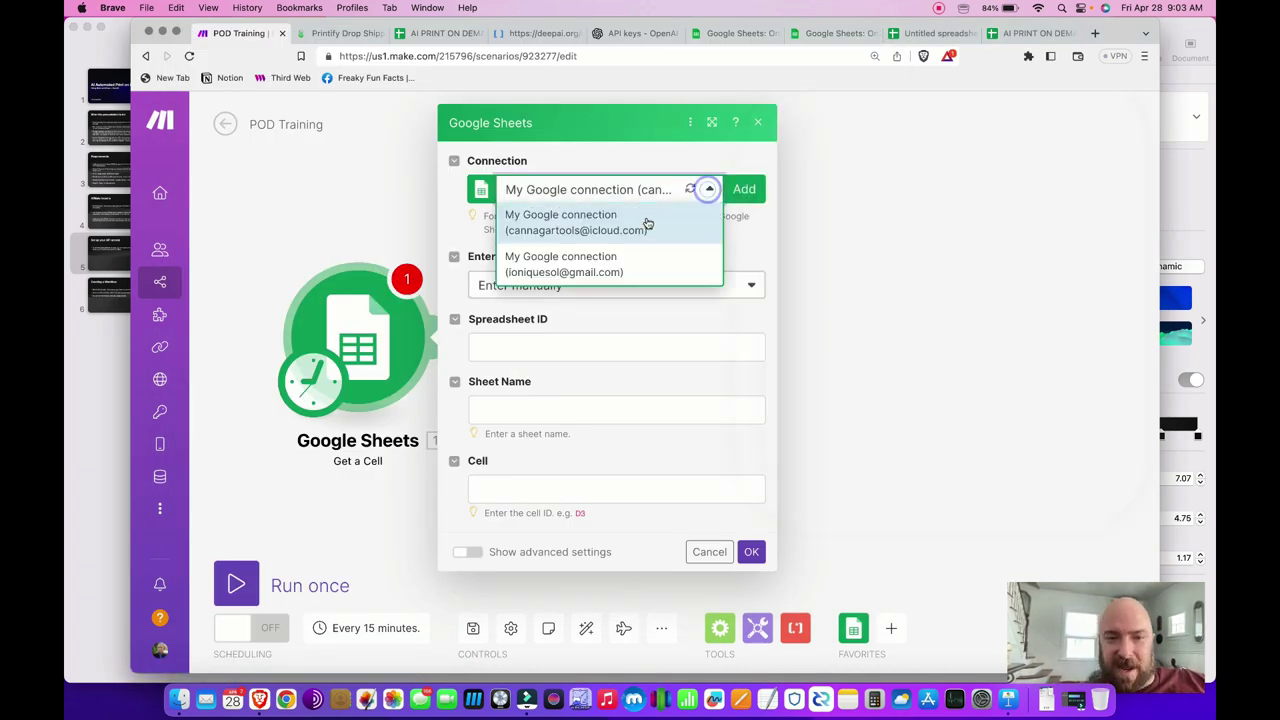
{"action": "left_click", "coordinate": [744, 222]}
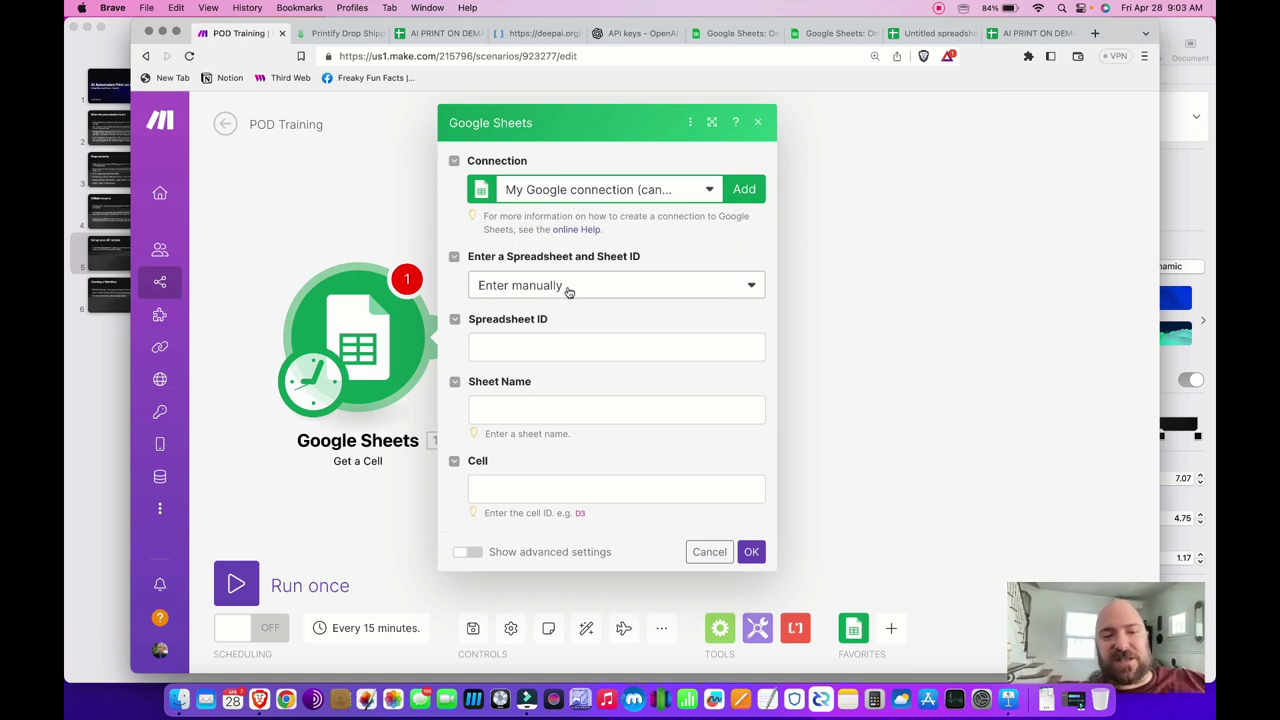
- Set the spreadsheet entry method to Select from the list and choose the AI PRINT ON DEMAND STORE file from My Drive
{"action": "left_click", "coordinate": [568, 288]}
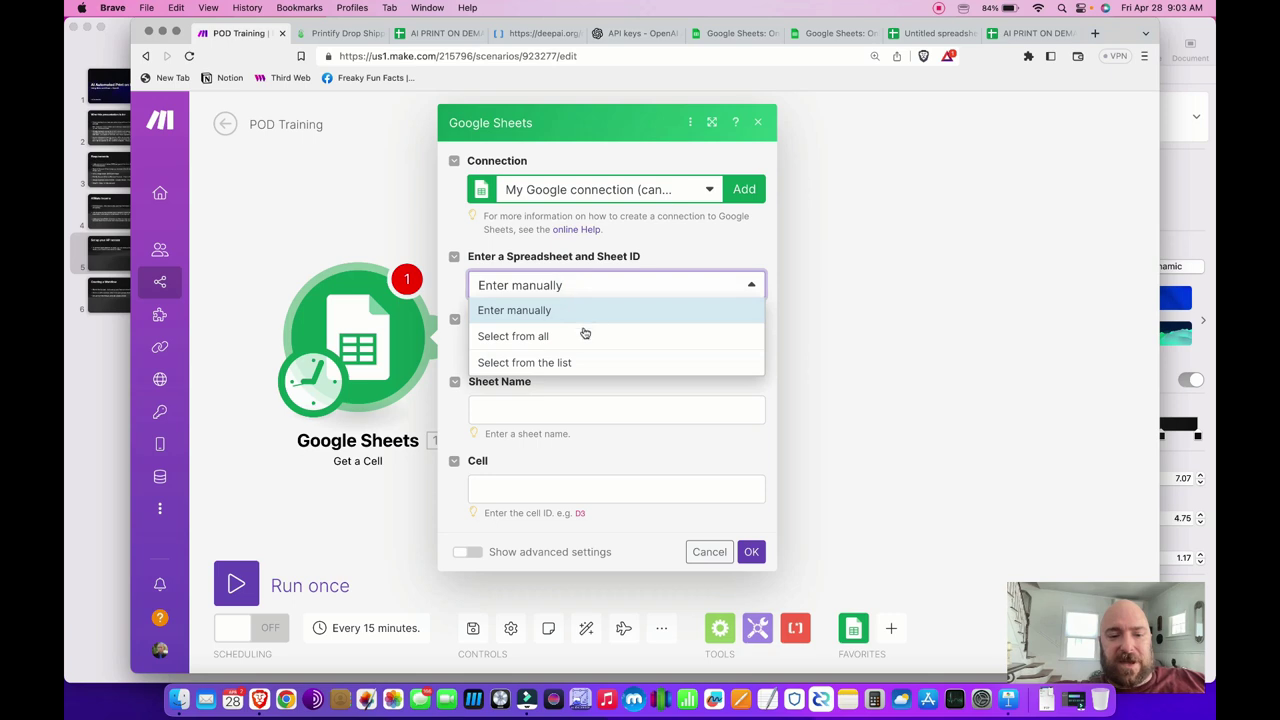
{"action": "left_click", "coordinate": [571, 362]}
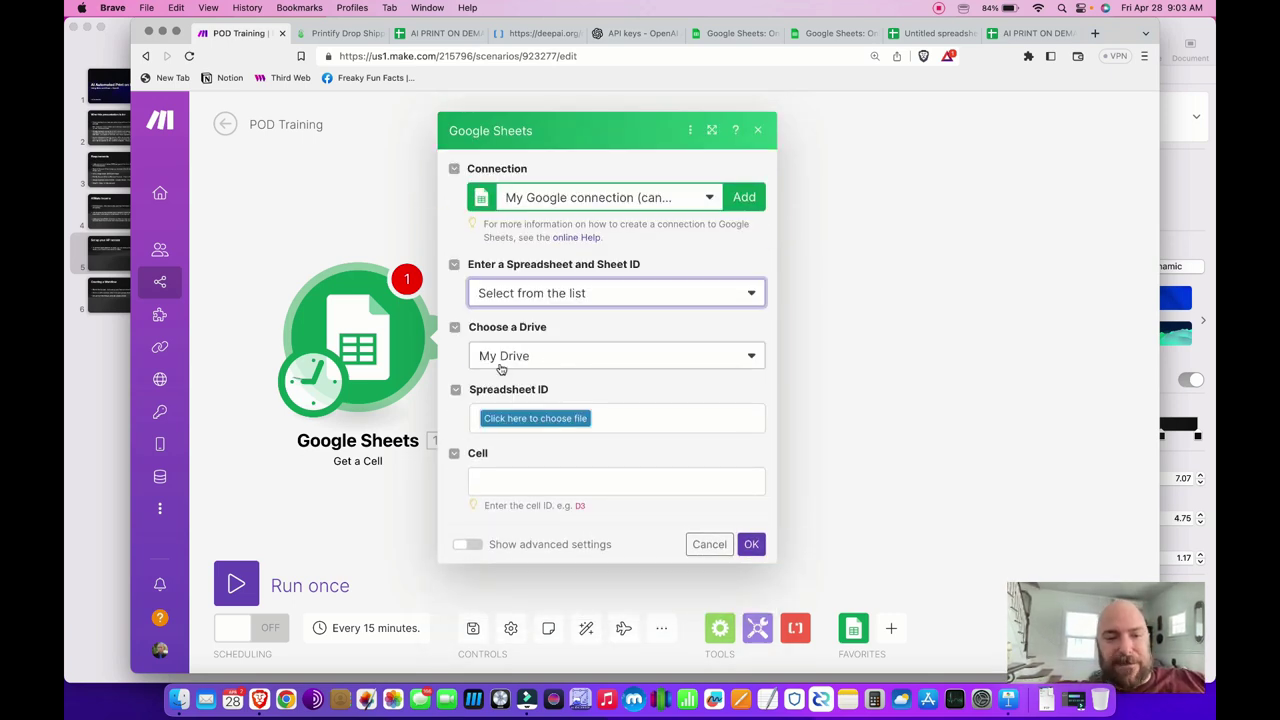
{"action": "left_click", "coordinate": [510, 422]}
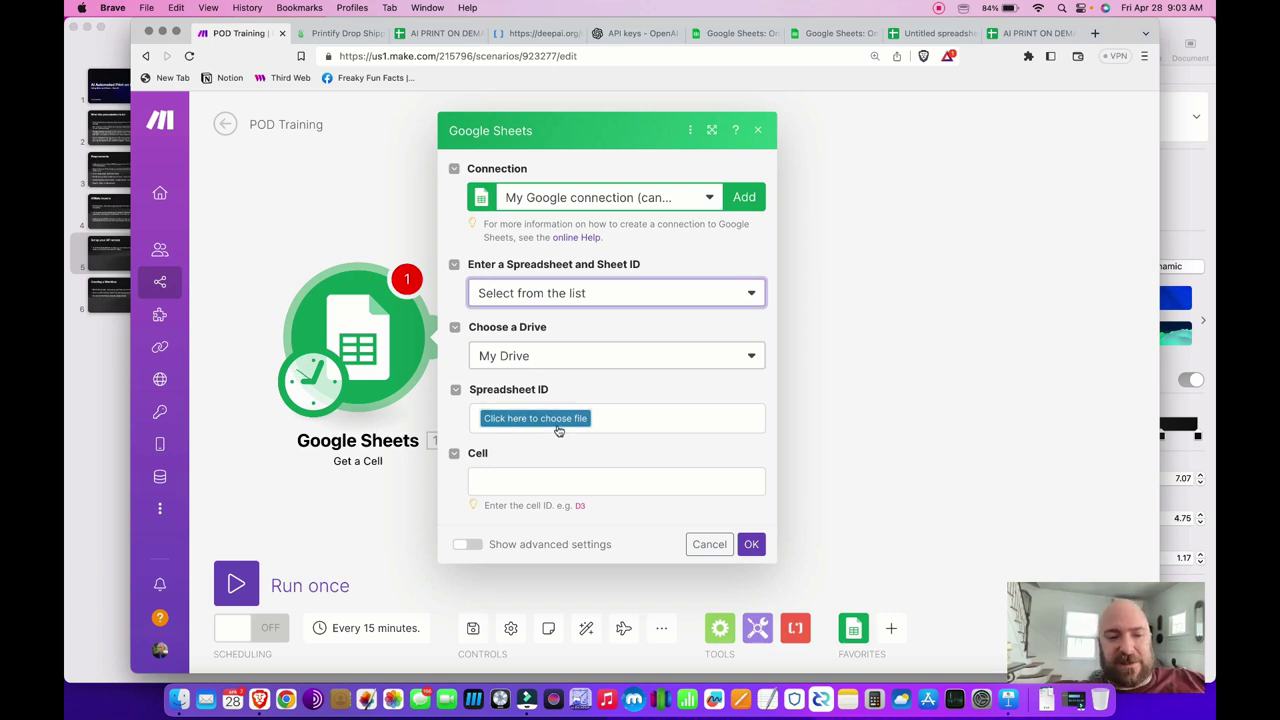
{"action": "left_click", "coordinate": [557, 425]}
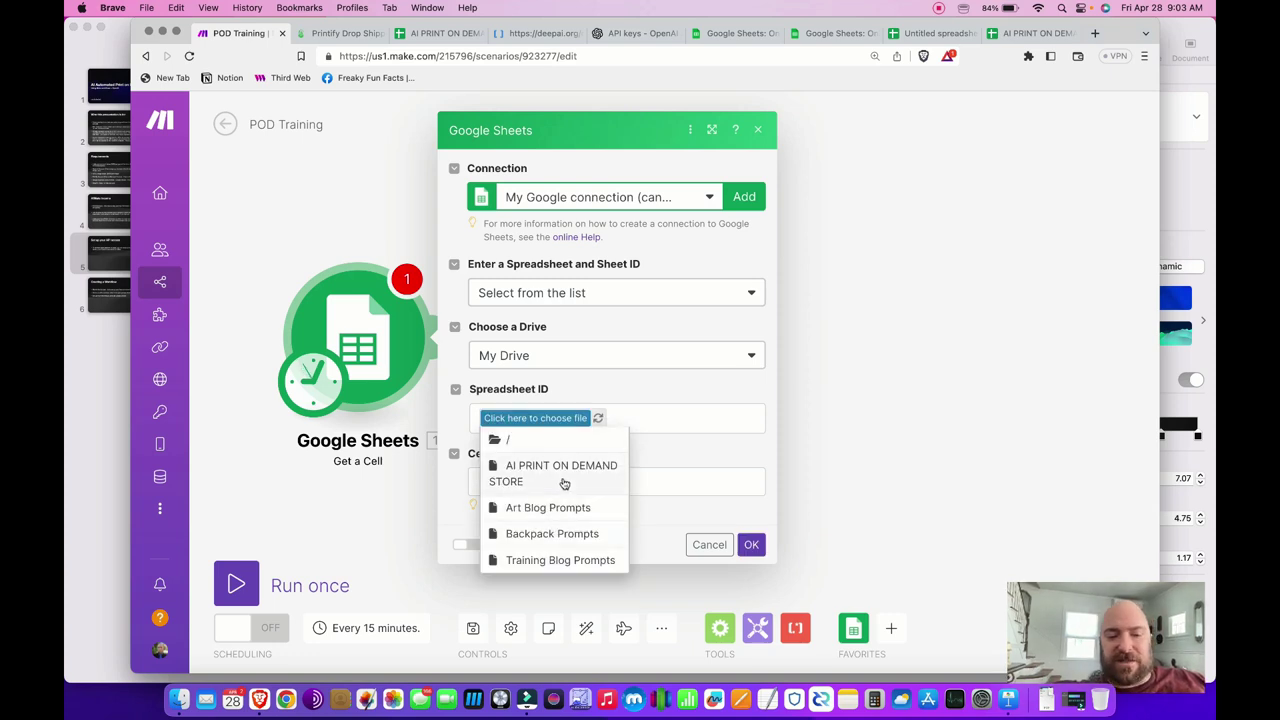
{"action": "left_click", "coordinate": [564, 483]}
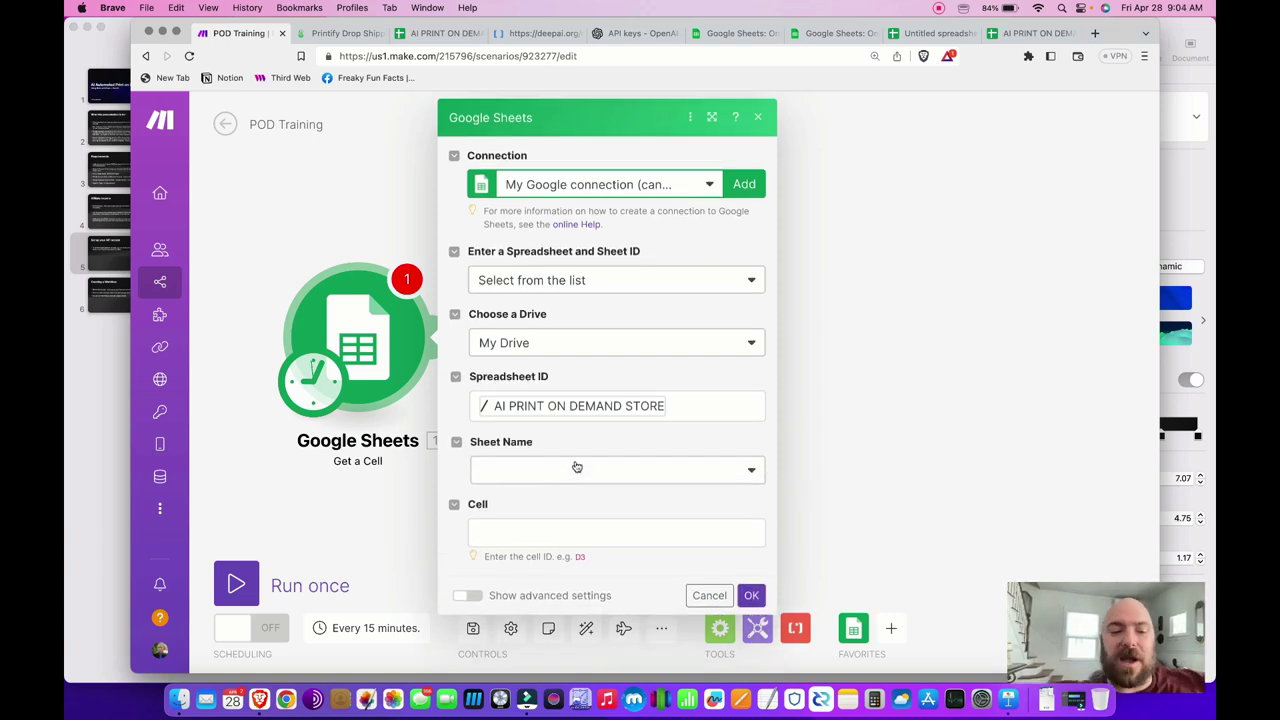
- Set the sheet name to Sheet1 and the cell to A2, and confirm the Google Sheets module settings
{"action": "left_click", "coordinate": [570, 472]}
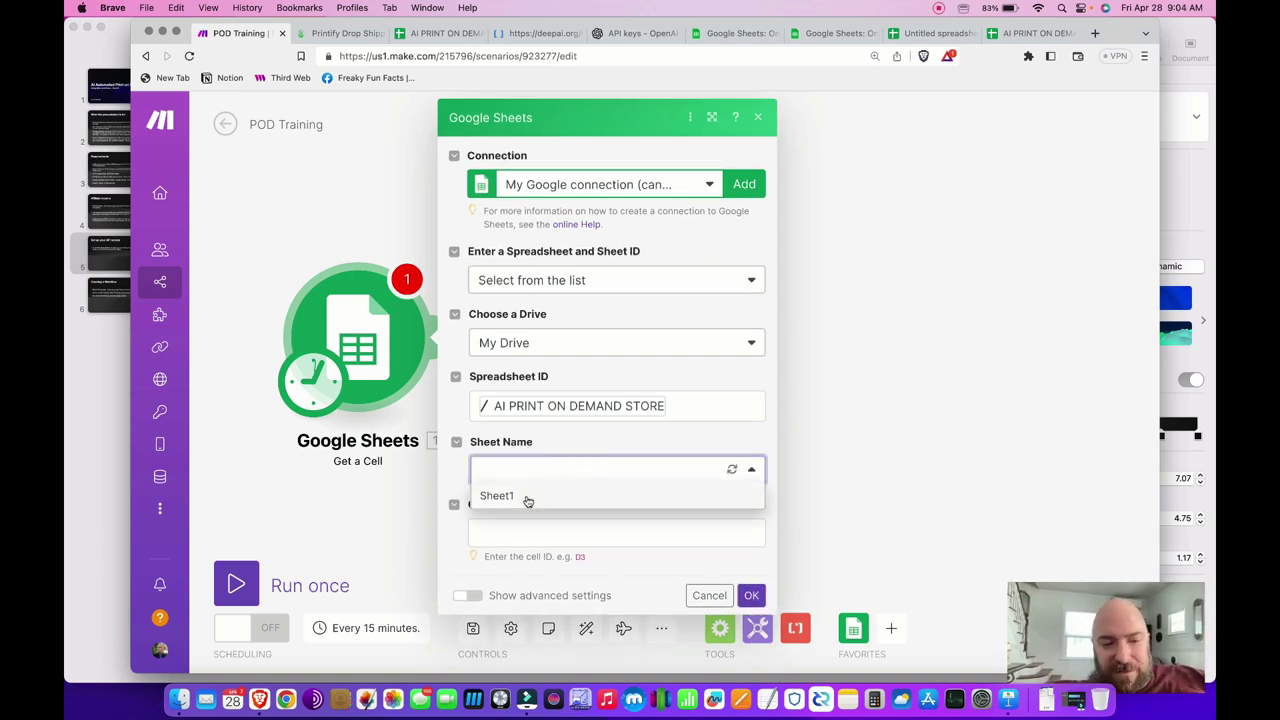
{"action": "left_click", "coordinate": [526, 497]}
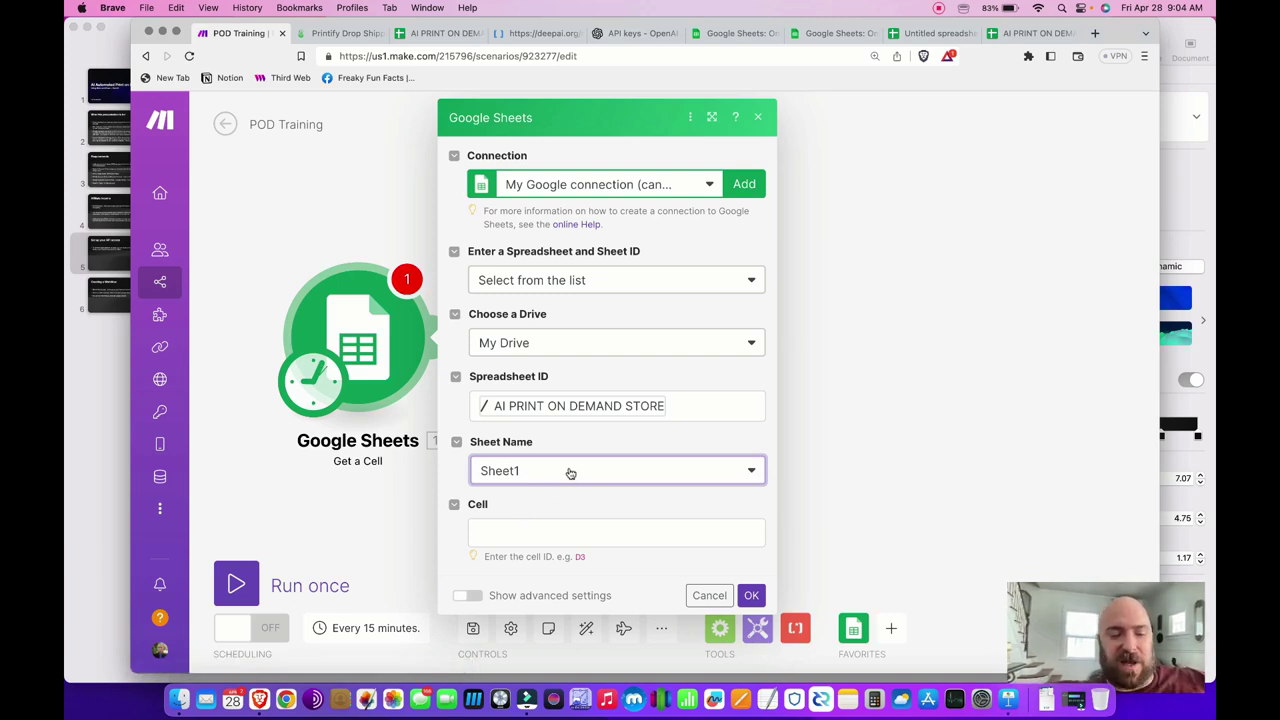
{"action": "left_click", "coordinate": [537, 524]}
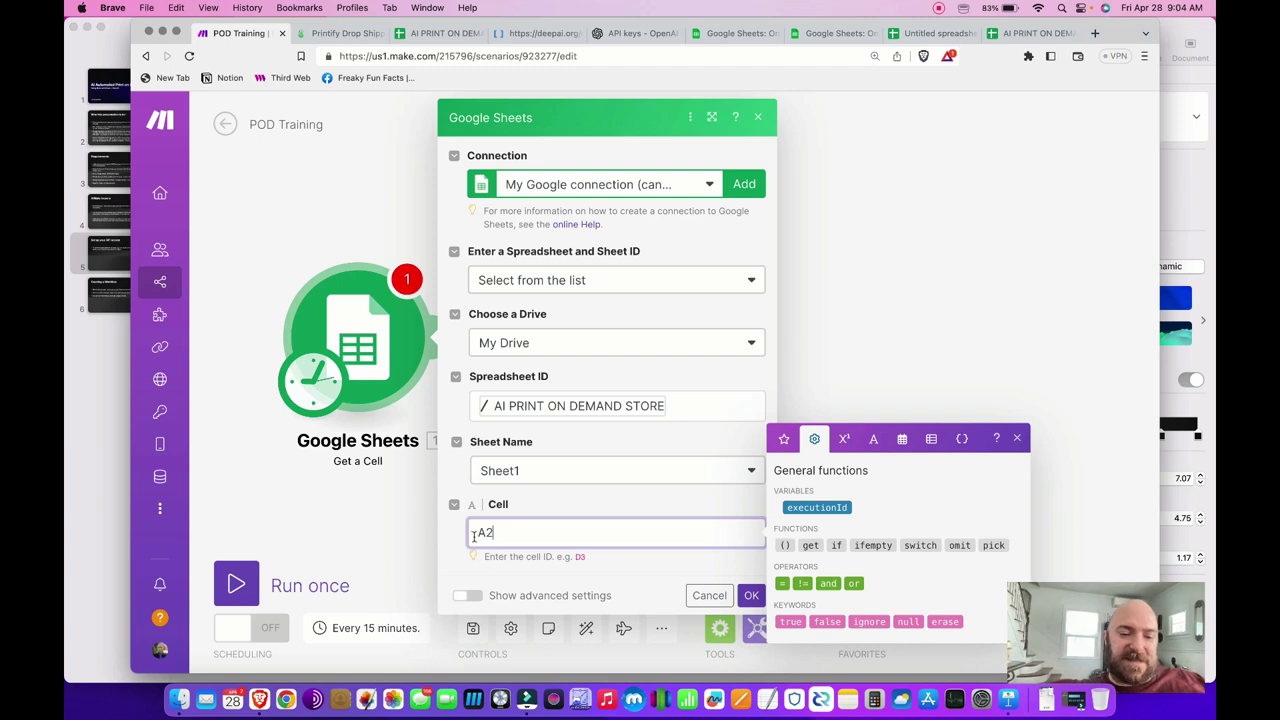
{"action": "left_click", "coordinate": [461, 540]}
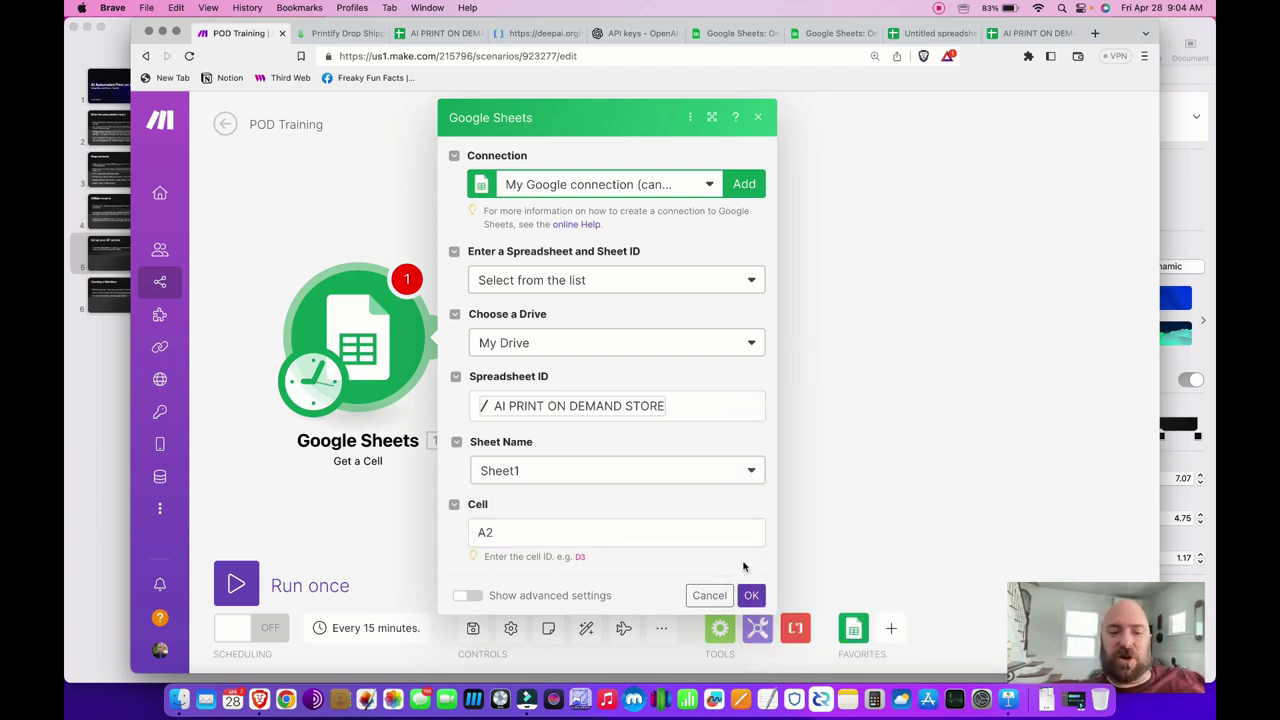
{"action": "left_click", "coordinate": [752, 596]}
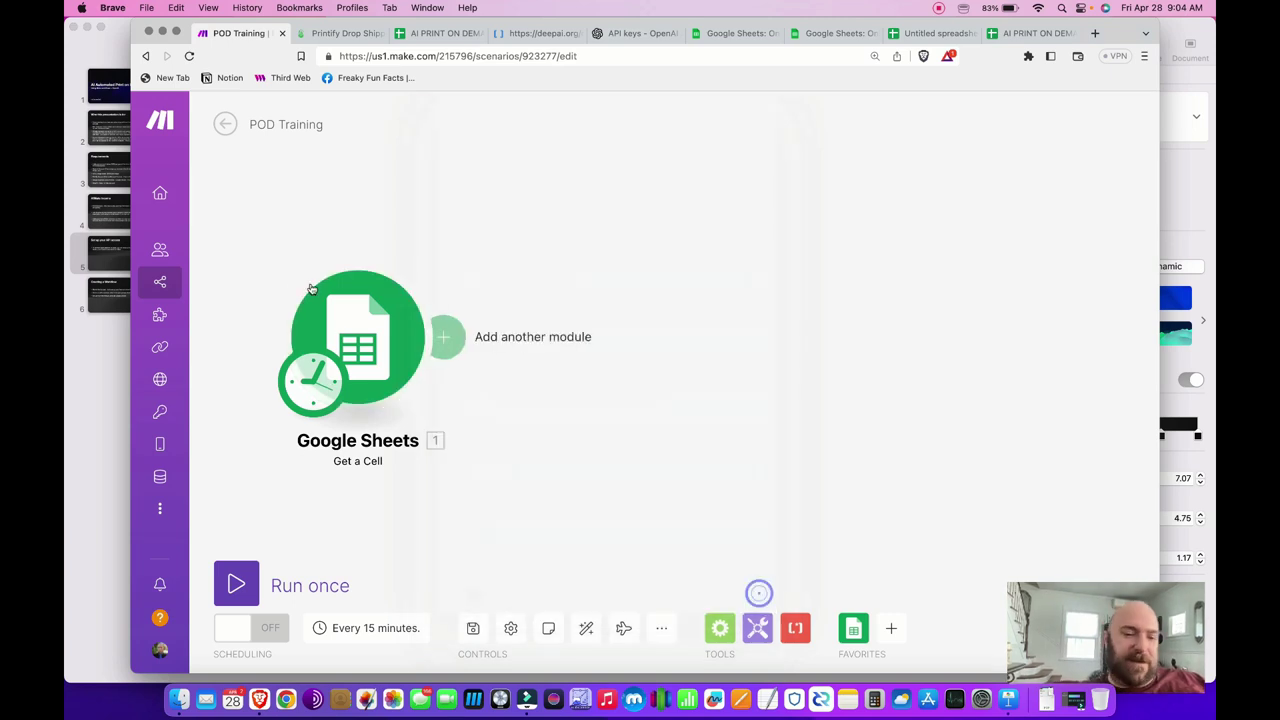
- Add an OpenAI (DALL-E & ChatGPT) Generate an Image module after the Google Sheets module
{"action": "left_click", "coordinate": [447, 340]}
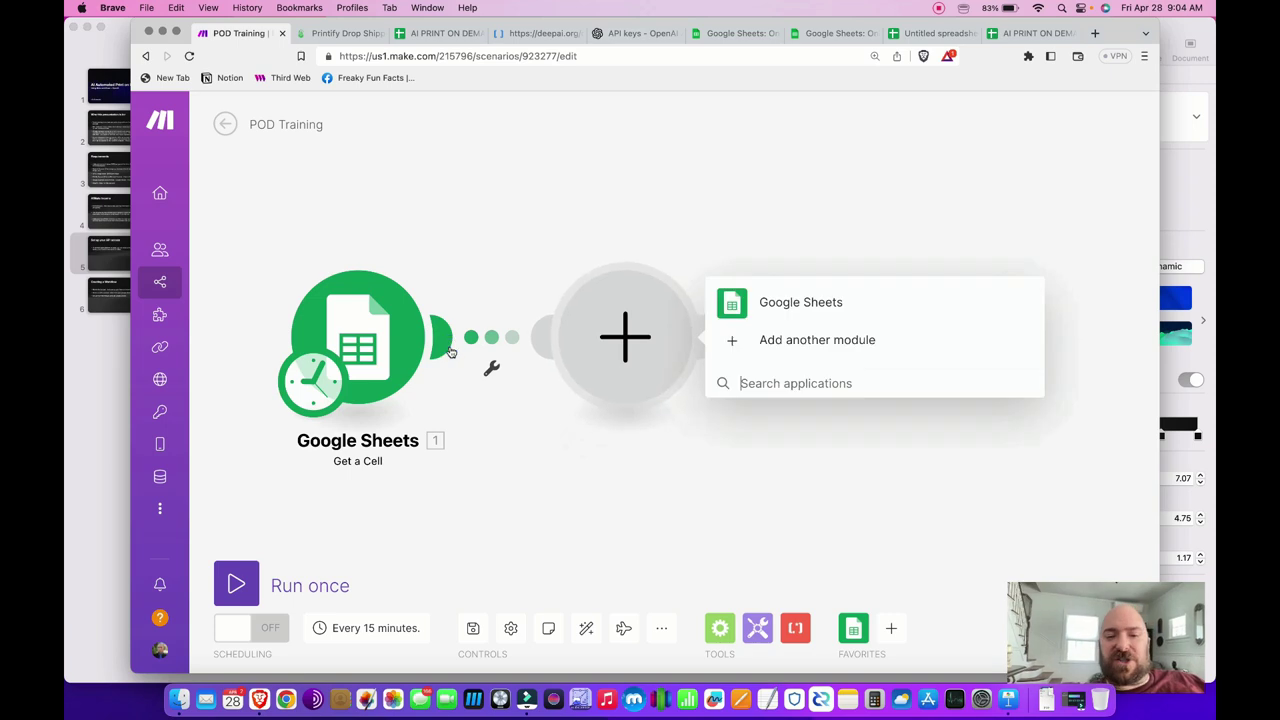
{"action": "type", "text": "Open AI"}
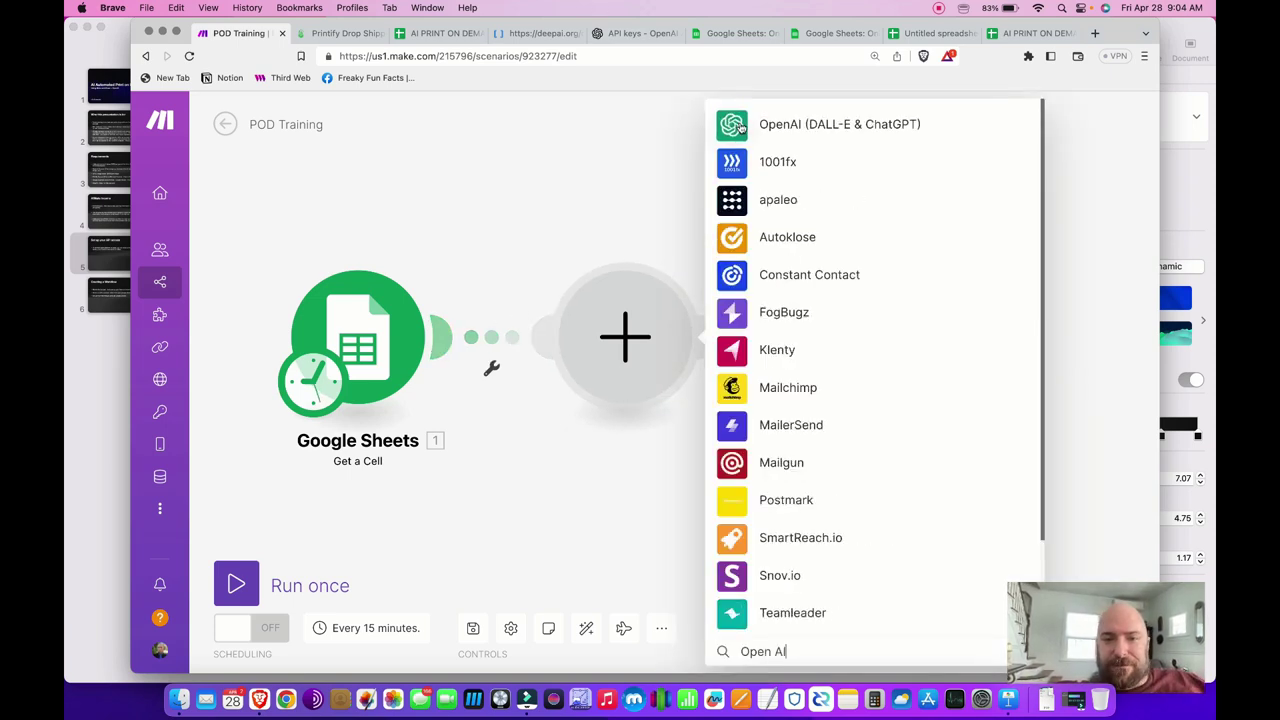
{"action": "left_click", "coordinate": [734, 126]}
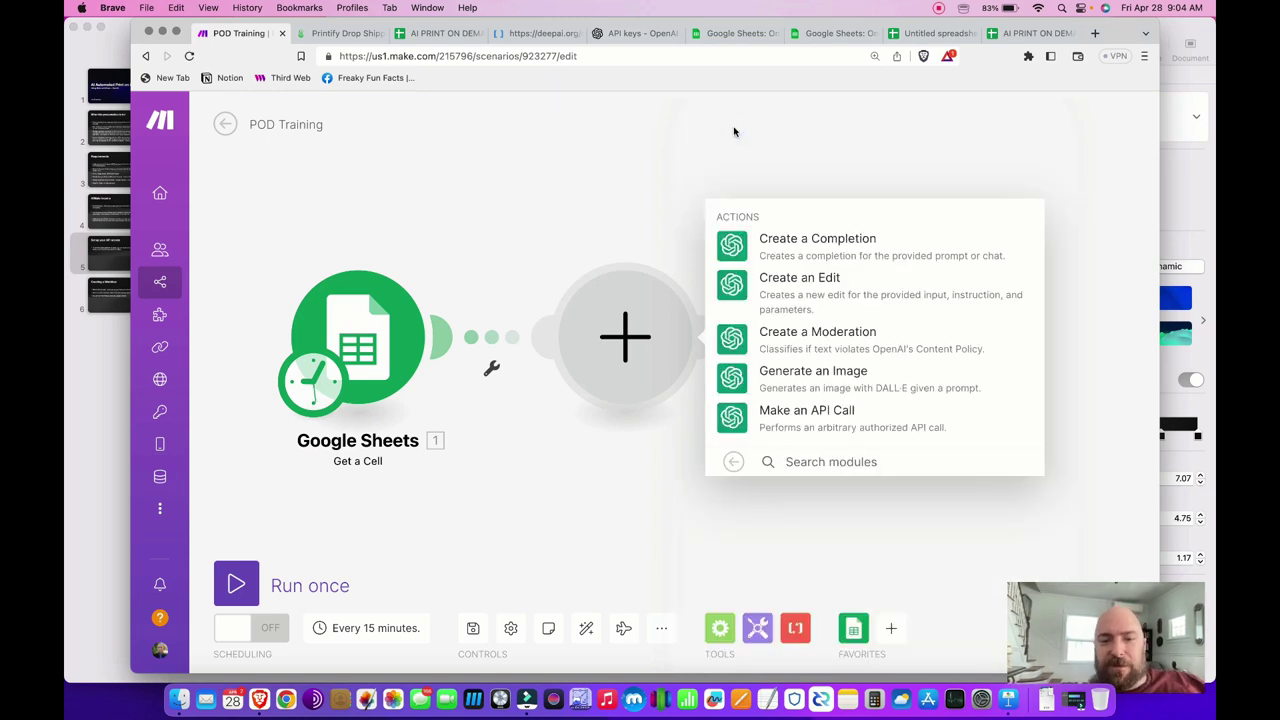
{"action": "left_click", "coordinate": [808, 383]}
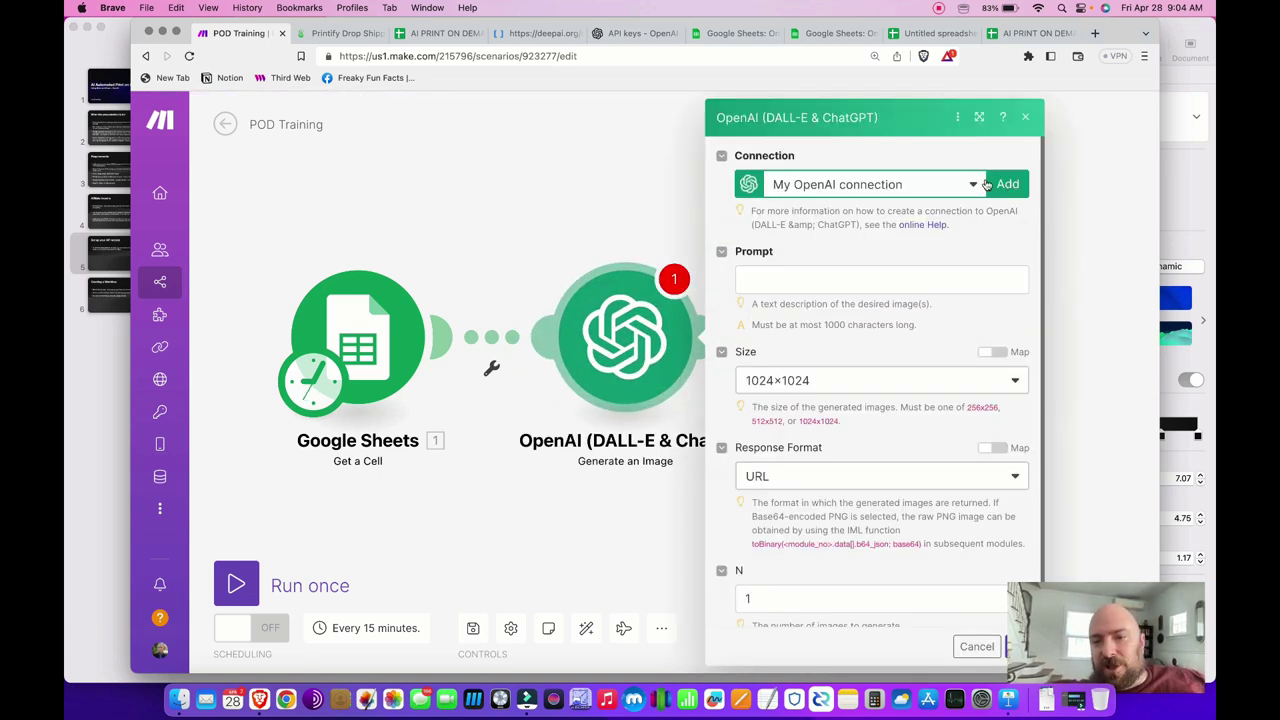
- Start a new OpenAI connection for the image module and go to its API key field, leaving it empty
{"action": "left_click", "coordinate": [1003, 184]}
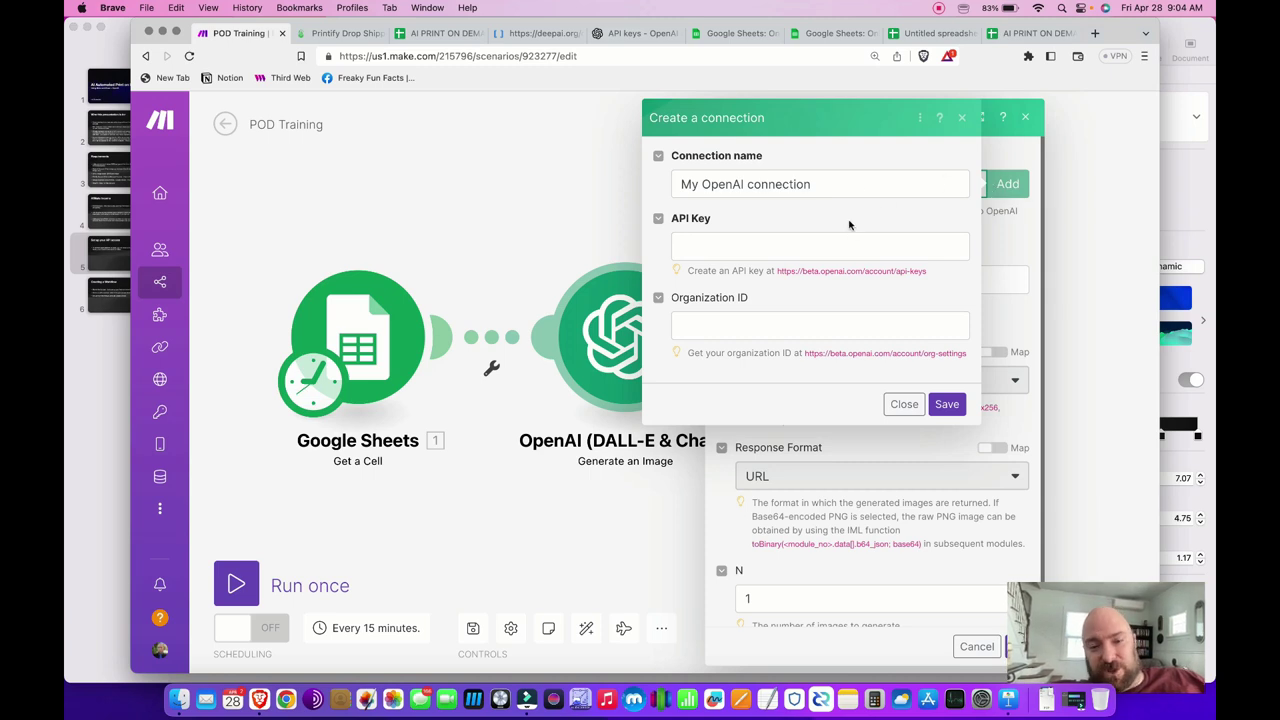
{"action": "triple_click", "coordinate": [749, 184]}
{"action": "left_click", "coordinate": [755, 243]}
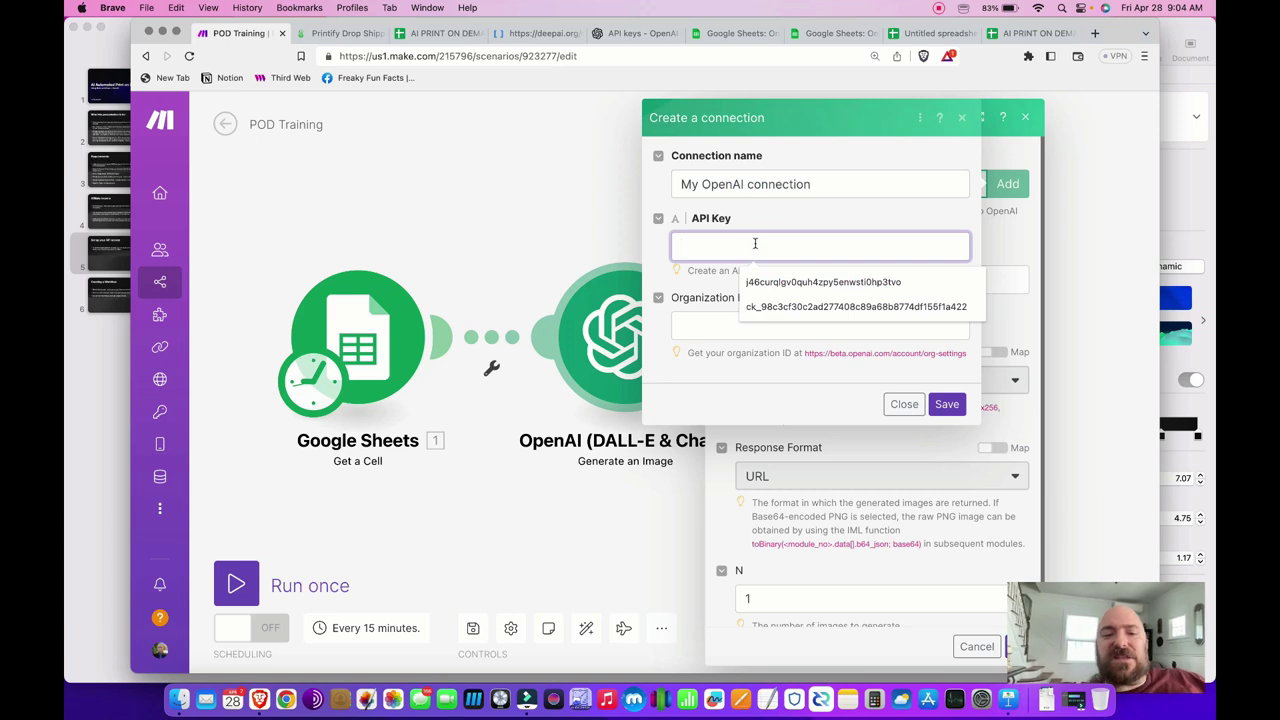
{"action": "key", "text": "Escape"}
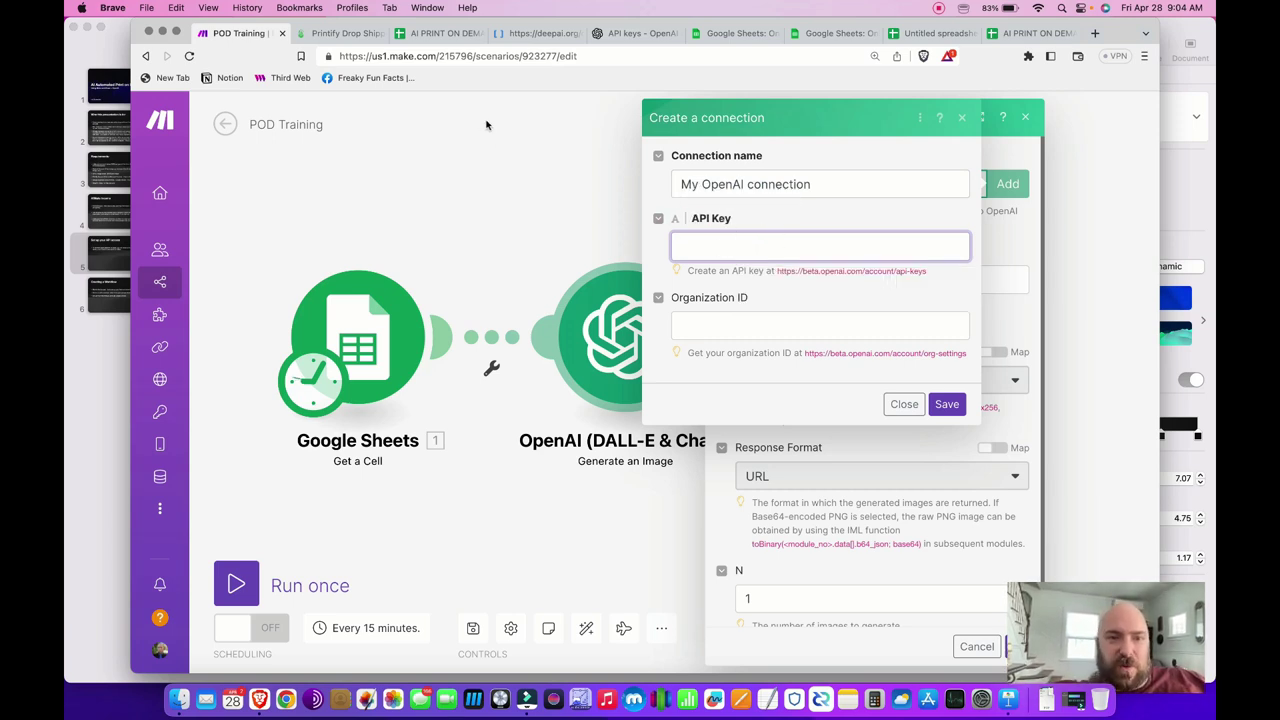
- Look at OpenAI's API keys page and account options, and return to the connection form's Organization ID field
{"action": "left_click", "coordinate": [632, 36]}
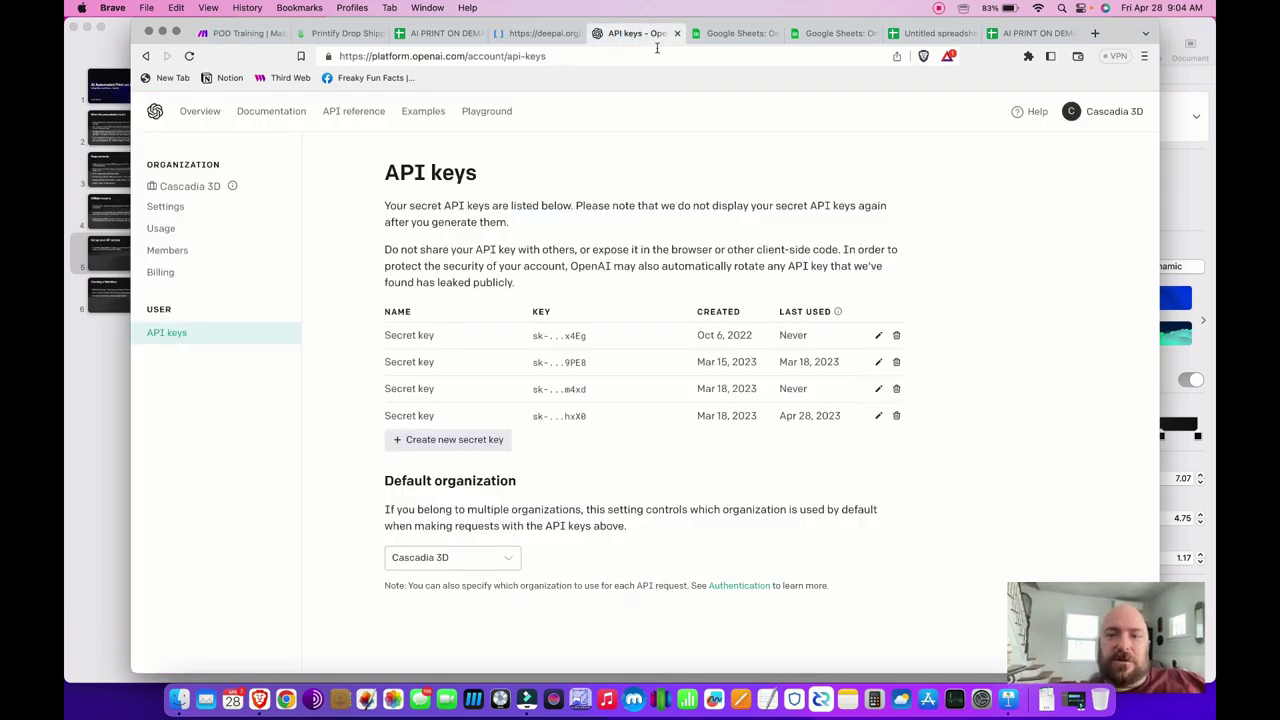
{"action": "left_click", "coordinate": [1101, 114]}
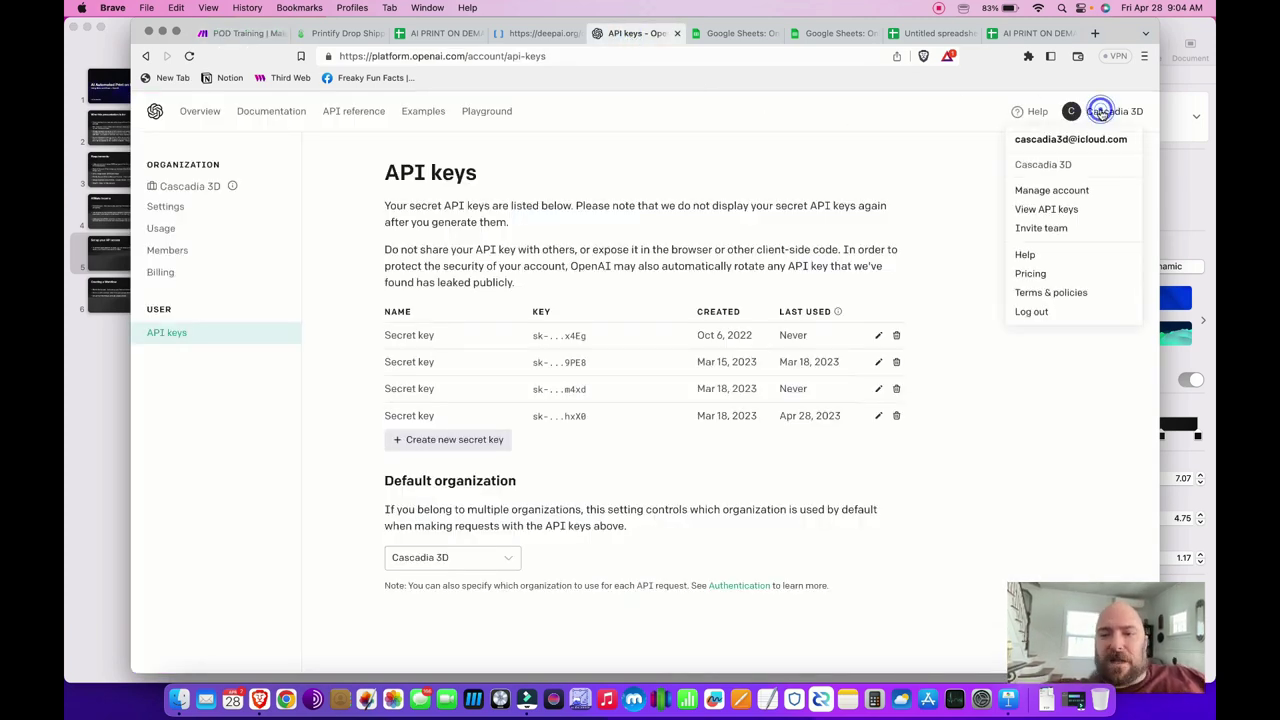
{"action": "left_click", "coordinate": [706, 168]}
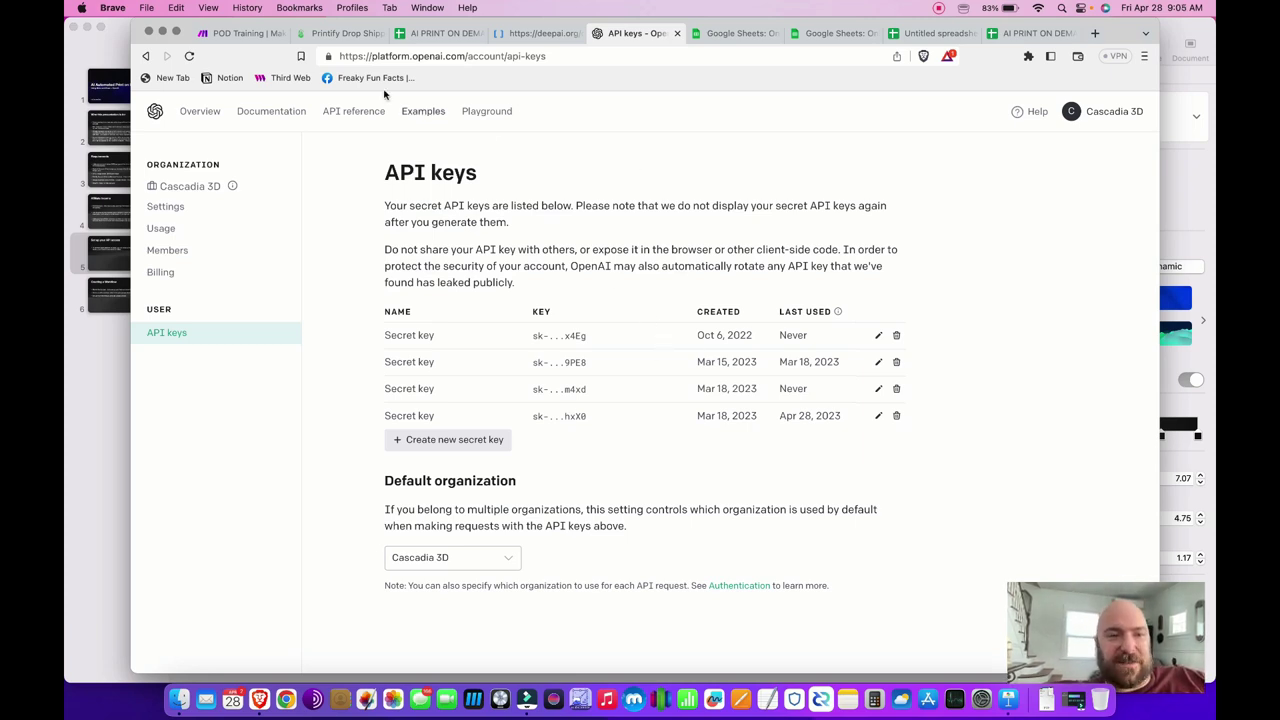
{"action": "left_click", "coordinate": [240, 34]}
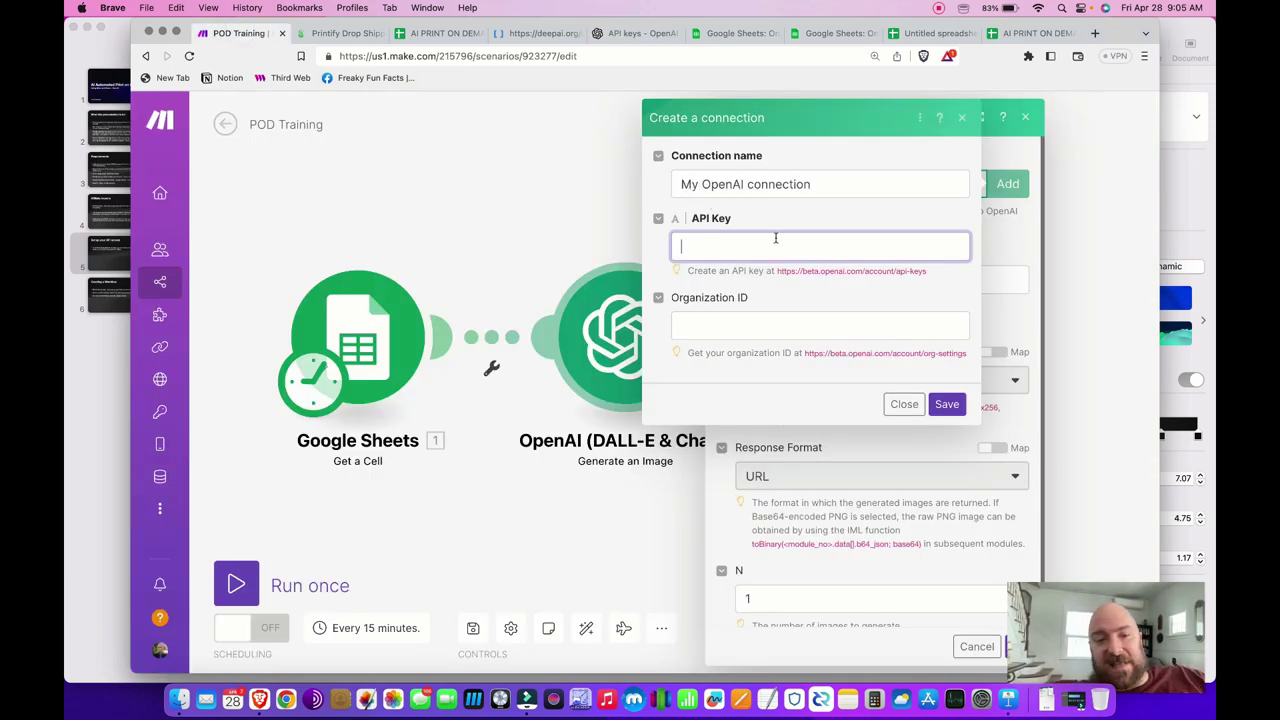
{"action": "left_click", "coordinate": [736, 320]}
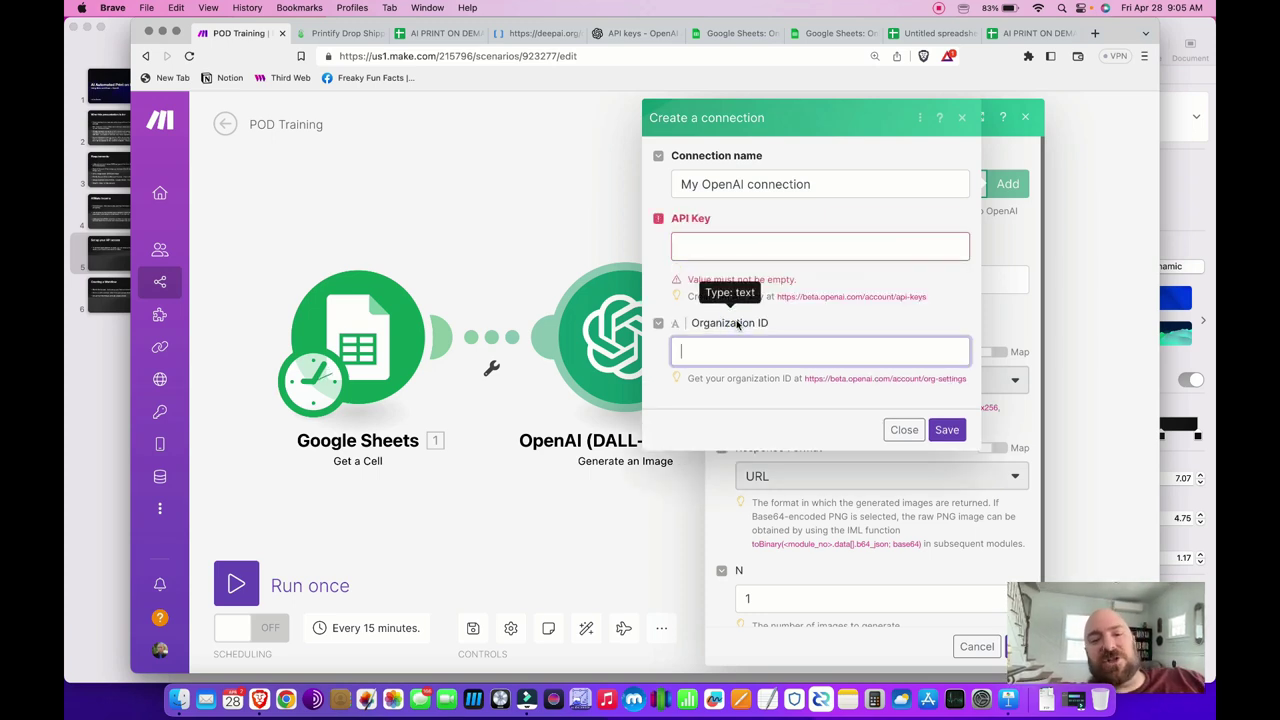
- Find the organization settings in the OpenAI account and copy the Organization ID
{"action": "left_click", "coordinate": [632, 33]}
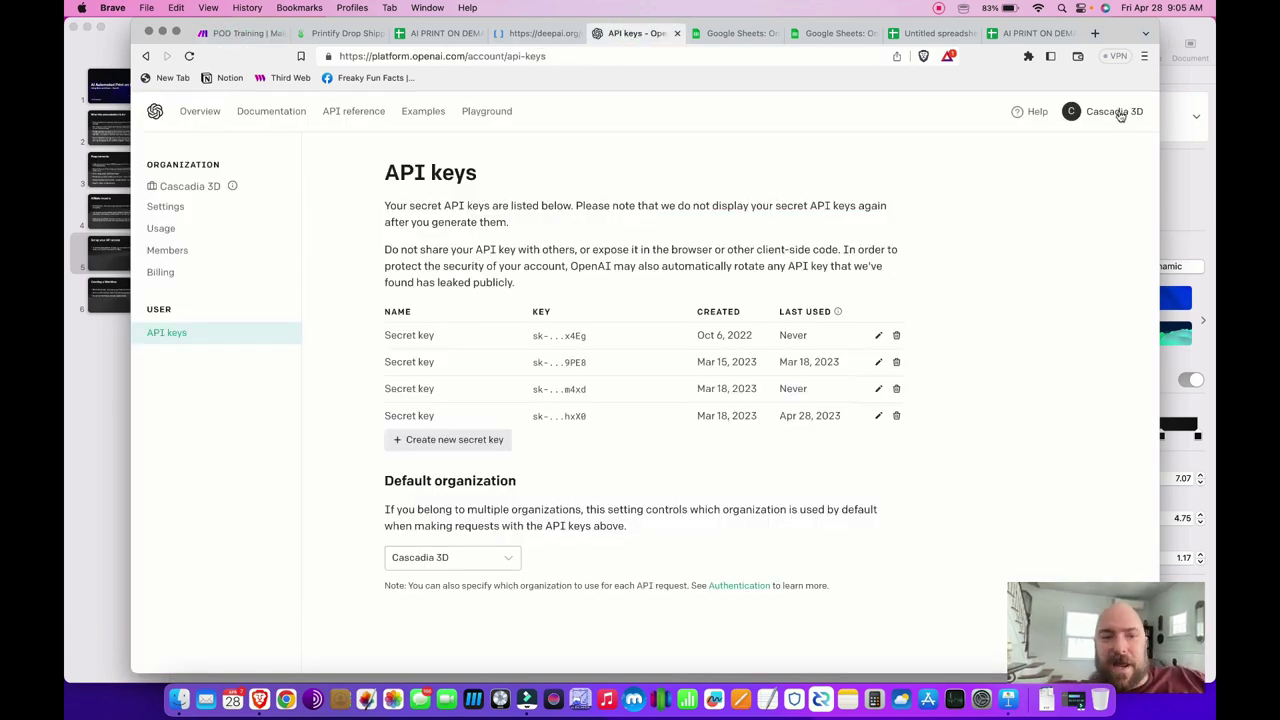
{"action": "left_click", "coordinate": [164, 206]}
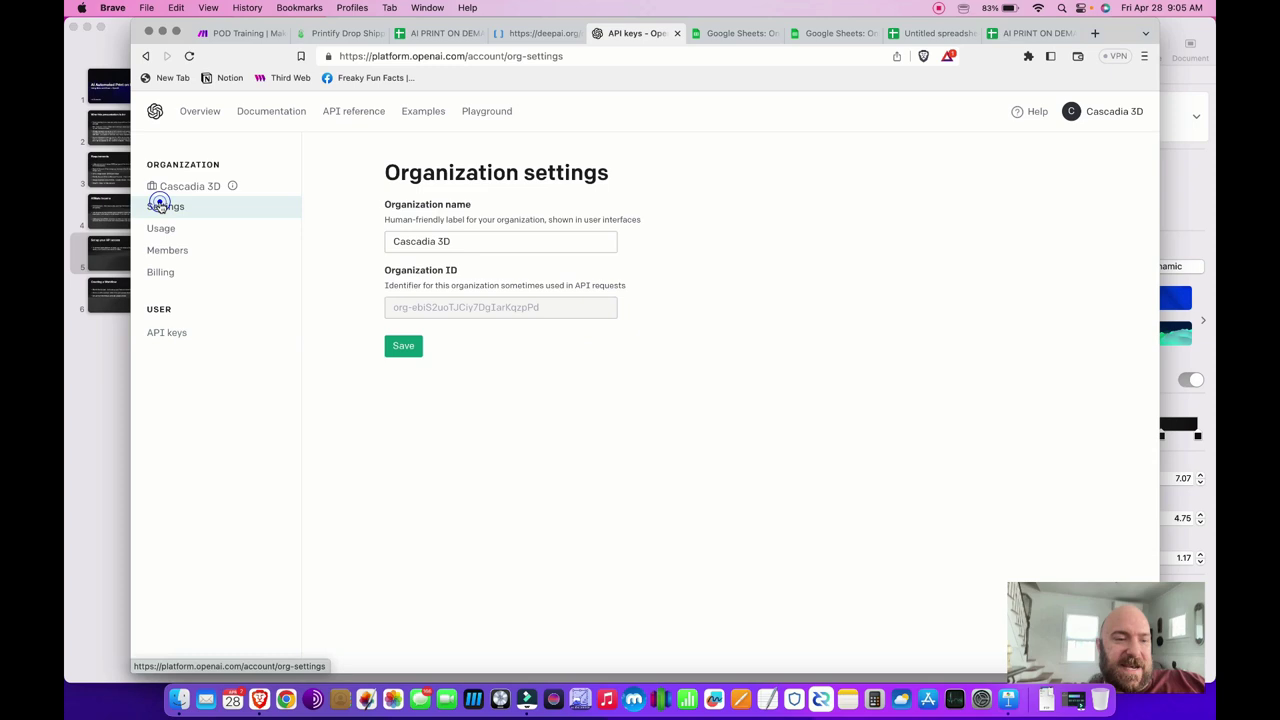
{"action": "left_click", "coordinate": [1118, 112]}
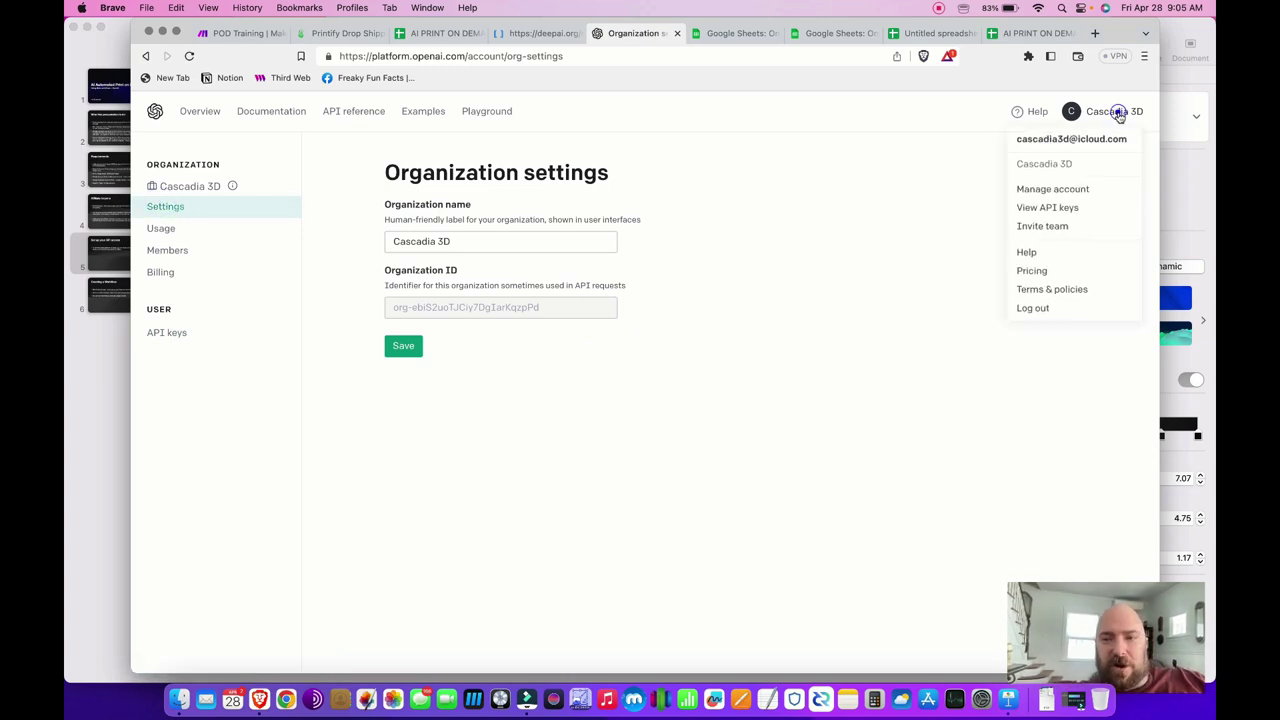
{"action": "left_click", "coordinate": [1068, 191]}
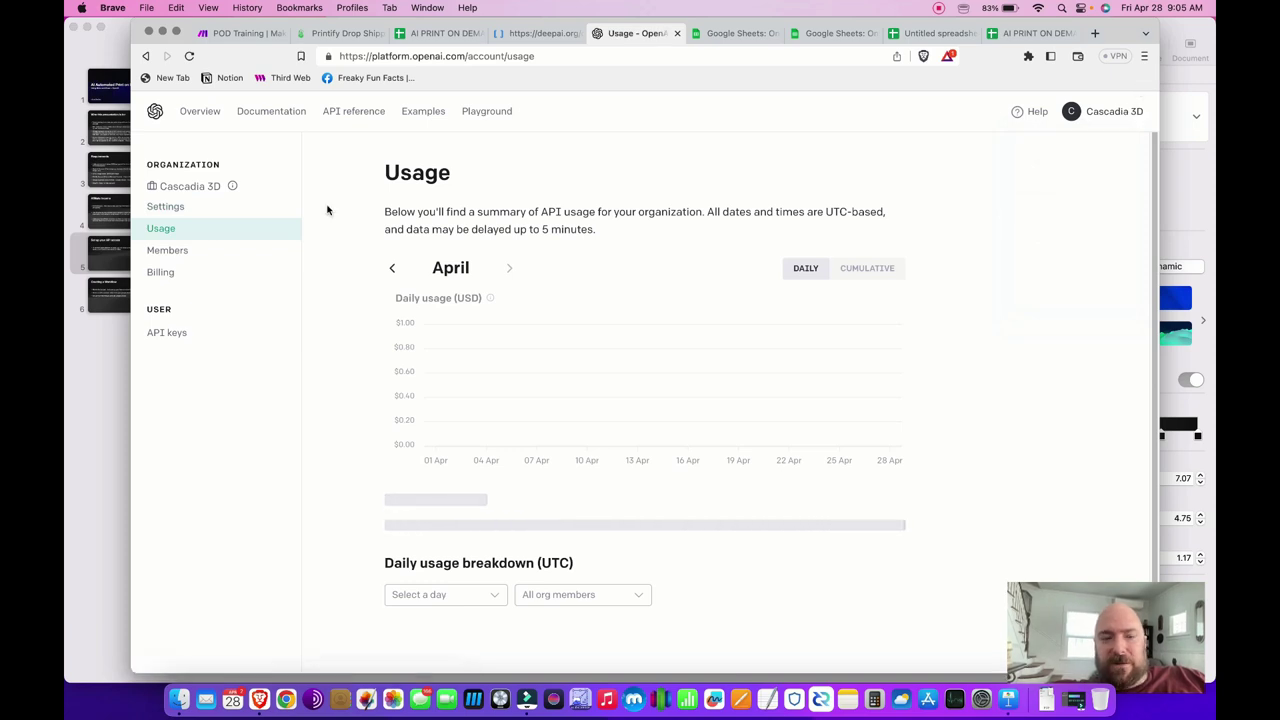
{"action": "left_click", "coordinate": [168, 210]}
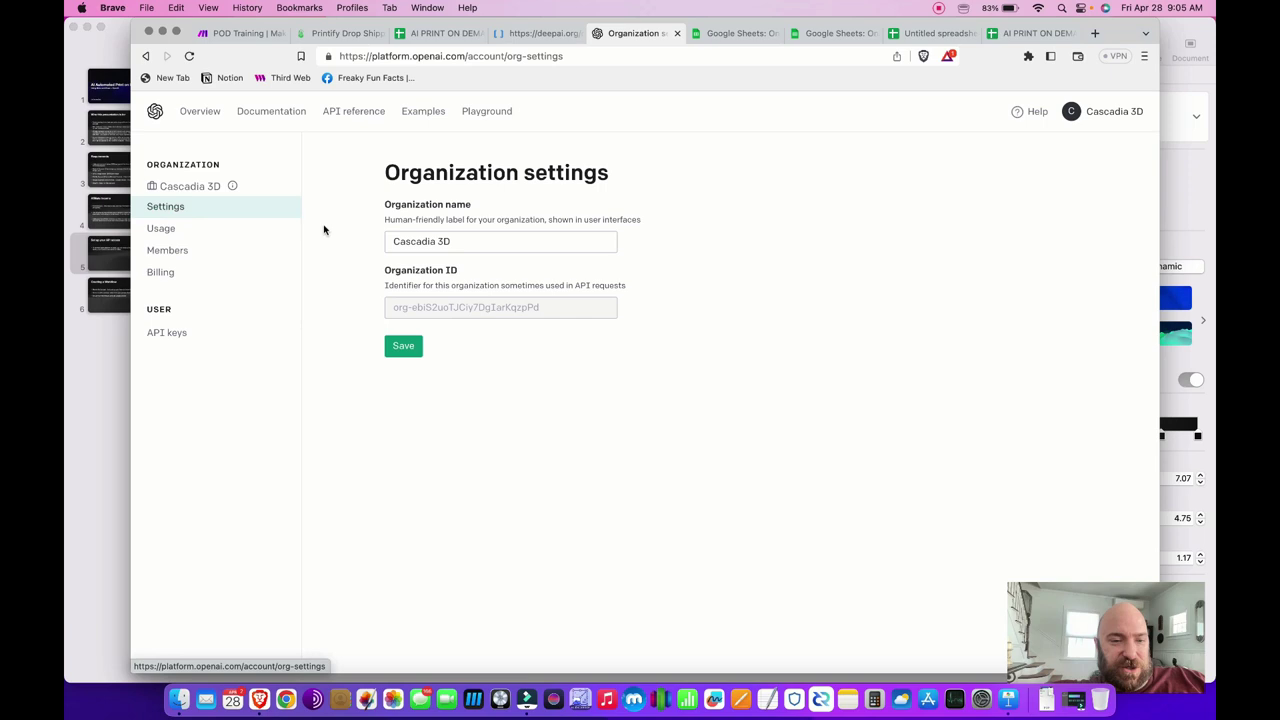
{"action": "triple_click", "coordinate": [472, 309]}
{"action": "key", "text": "super+c"}
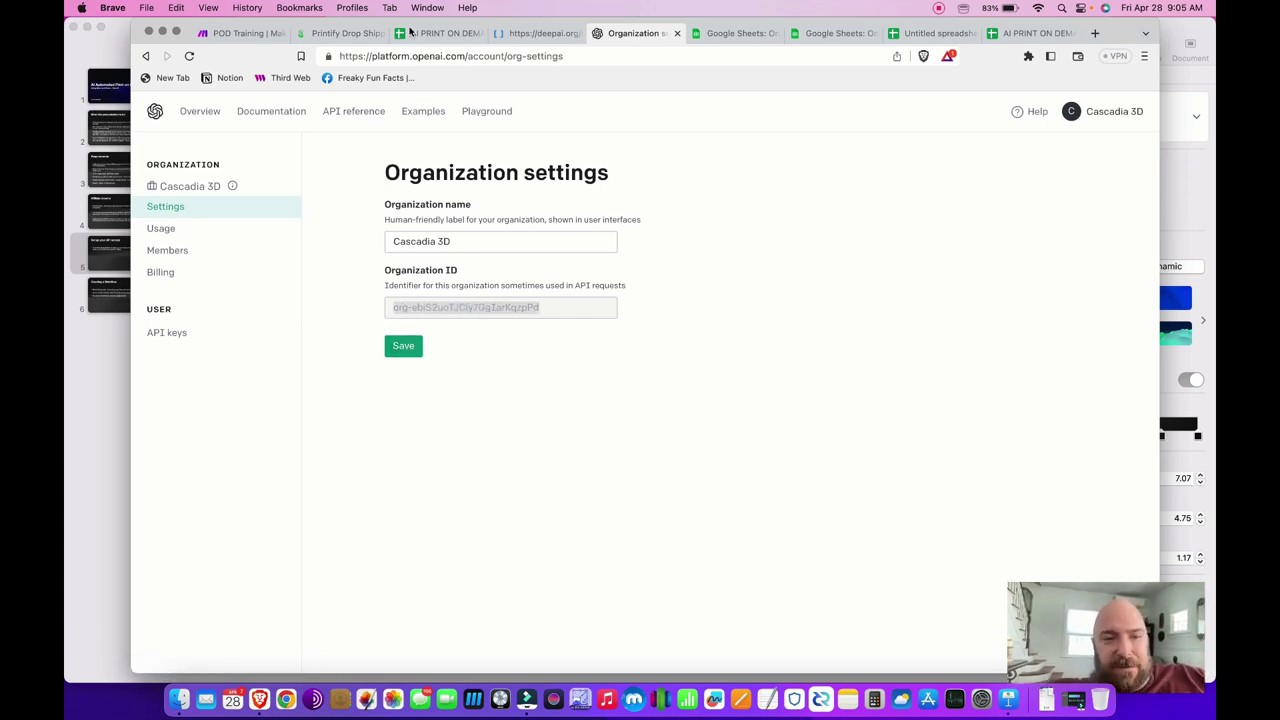
- Return to the POD Training scenario, close the new connection form and keep the saved My OpenAI connection
{"action": "left_click", "coordinate": [237, 33]}
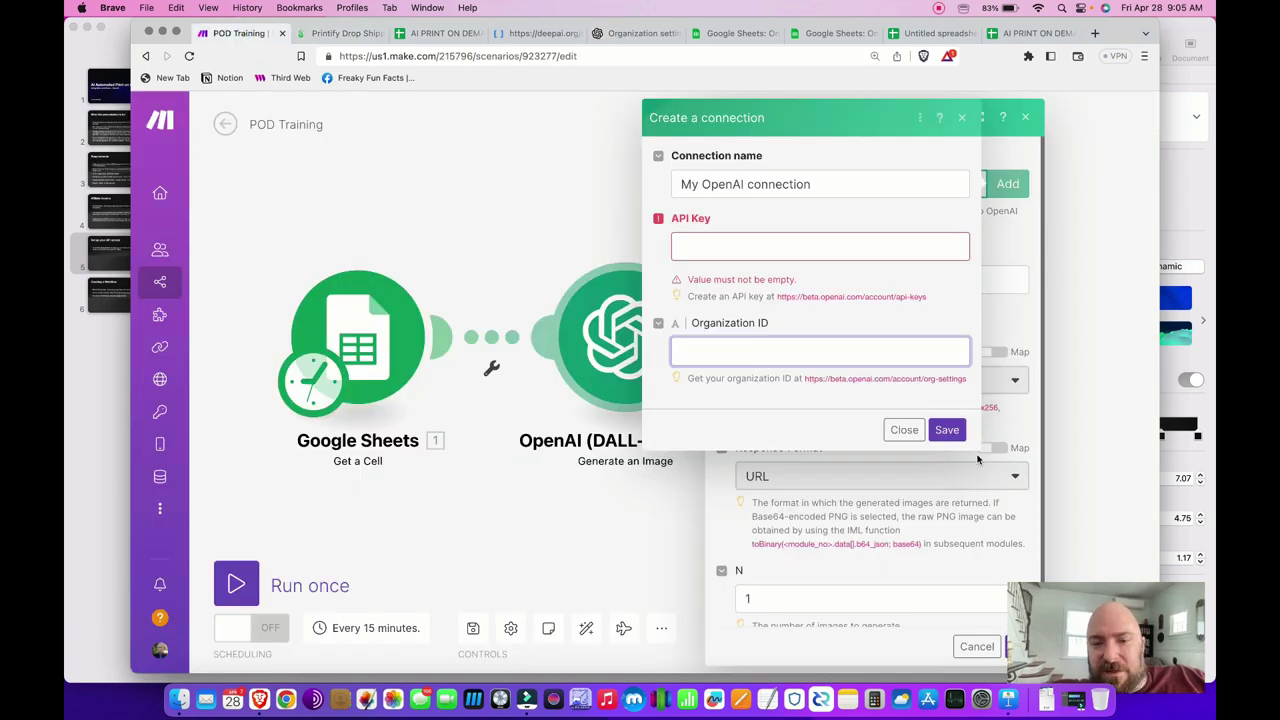
{"action": "left_click", "coordinate": [904, 429]}
{"action": "left_click", "coordinate": [972, 188]}
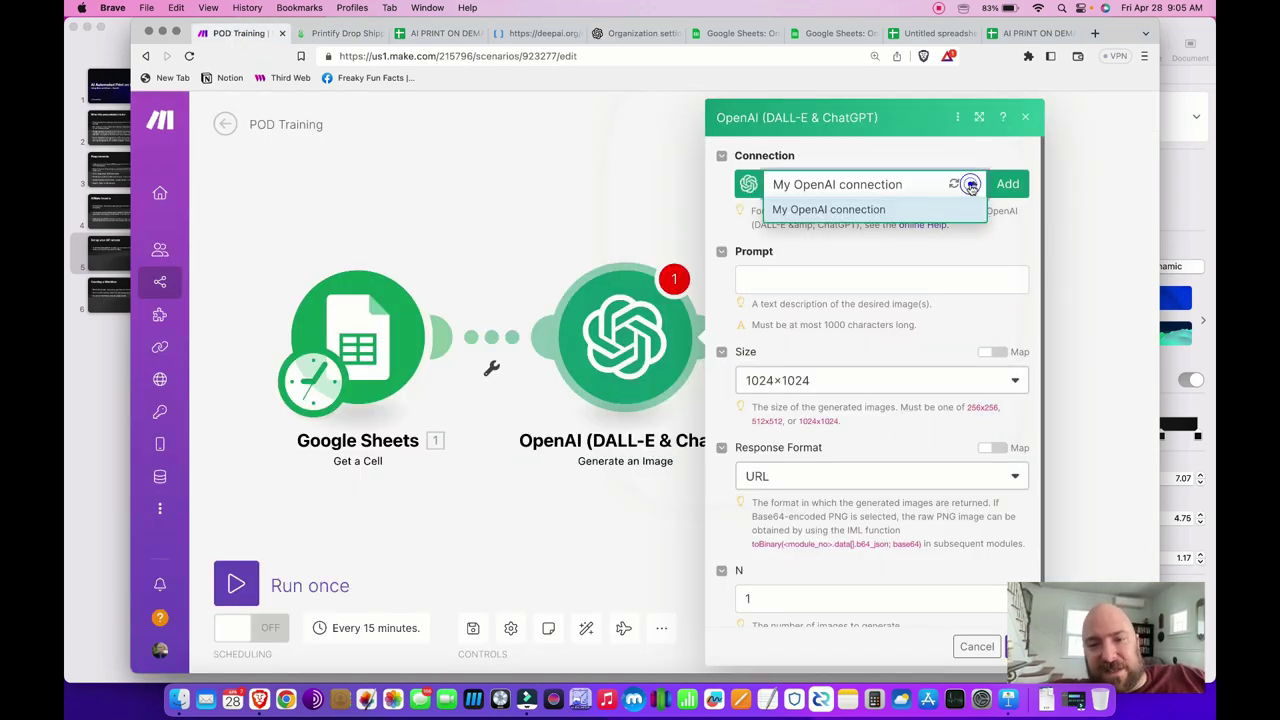
{"action": "left_click", "coordinate": [1004, 236]}
- Map the Value output of the Google Sheets Get a Cell module into the image module's Prompt
{"action": "left_click", "coordinate": [895, 278]}
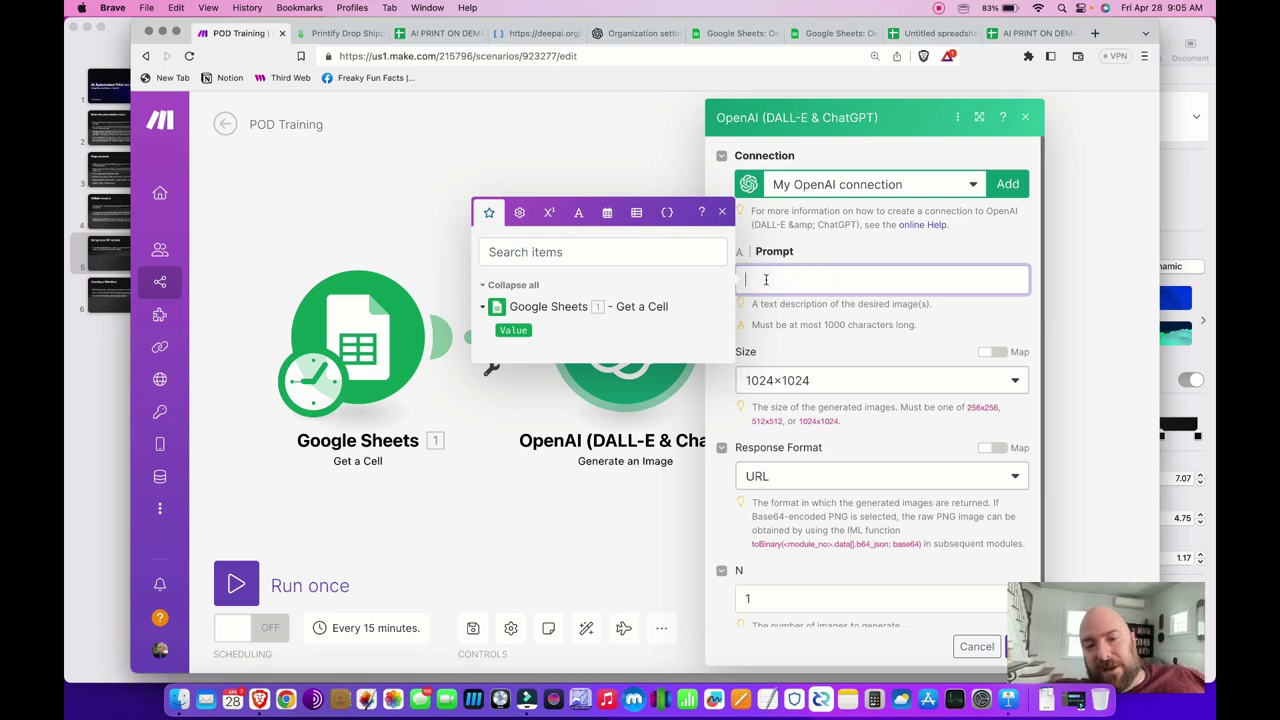
{"action": "left_click", "coordinate": [797, 251]}
{"action": "left_click", "coordinate": [767, 280]}
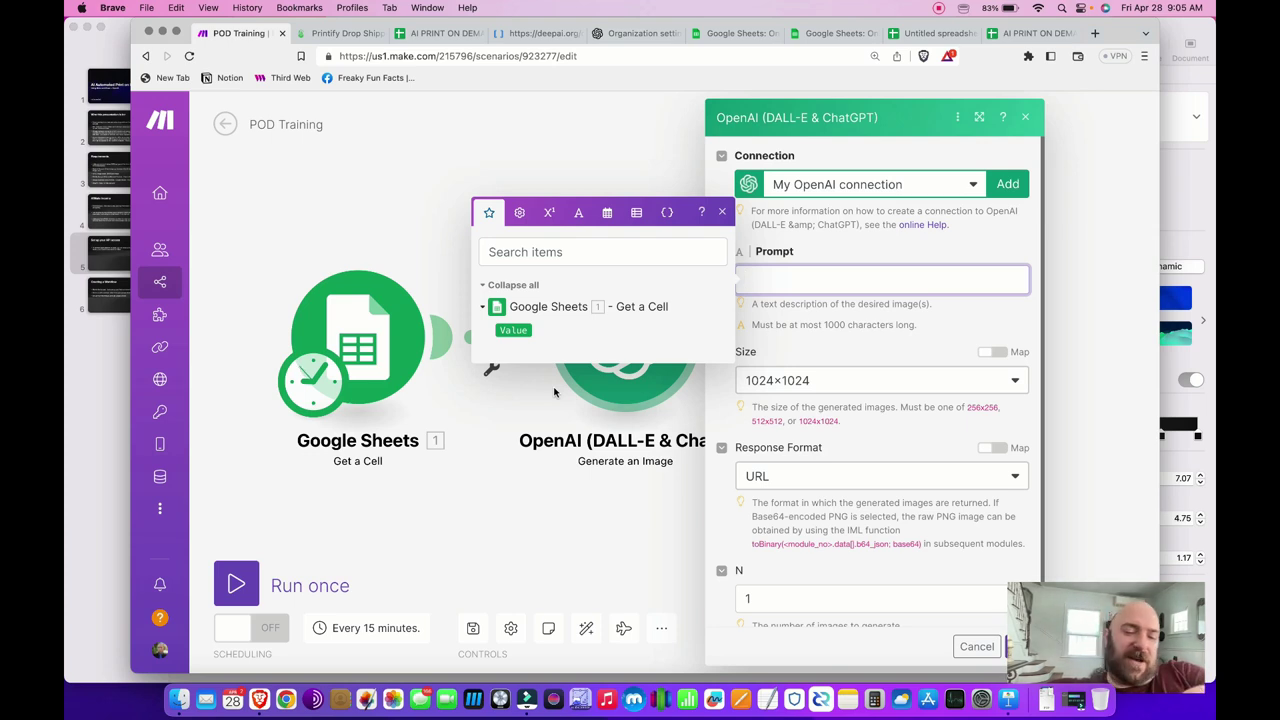
{"action": "left_click", "coordinate": [512, 330]}
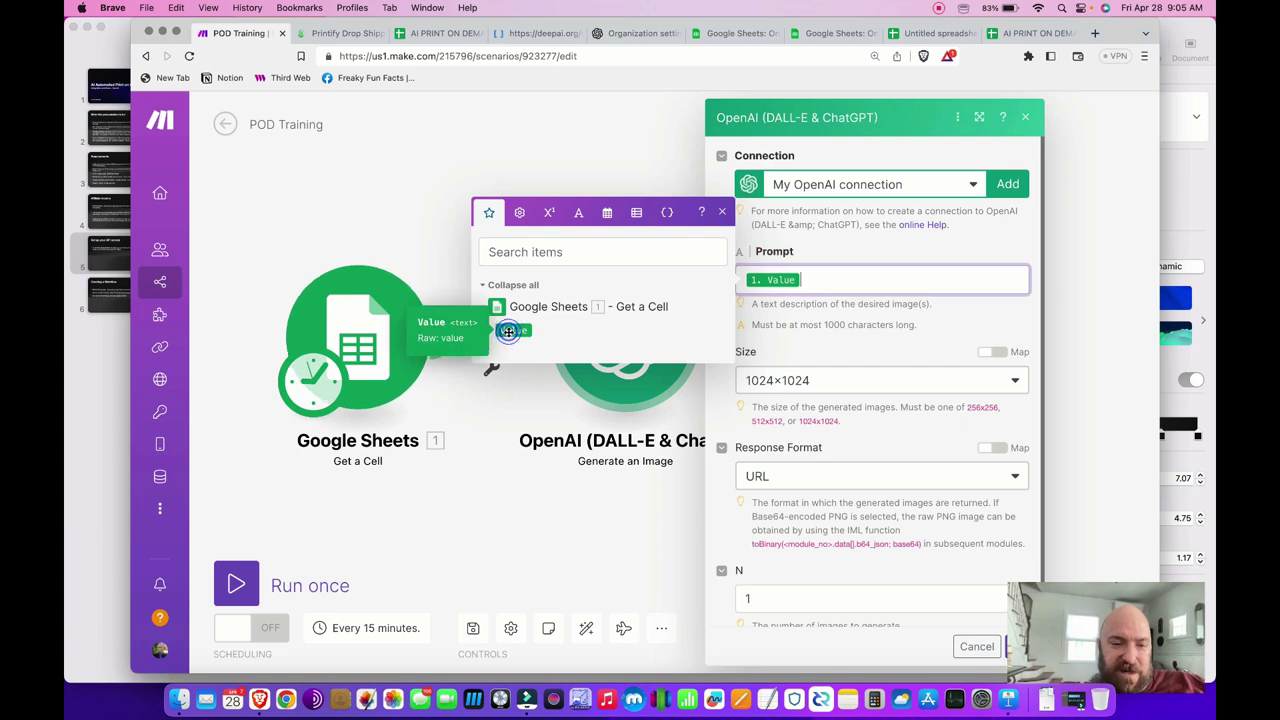
- Review the cell settings of the Google Sheets Get a Cell module, and reopen the OpenAI Generate an Image module's settings
{"action": "left_click", "coordinate": [863, 251]}
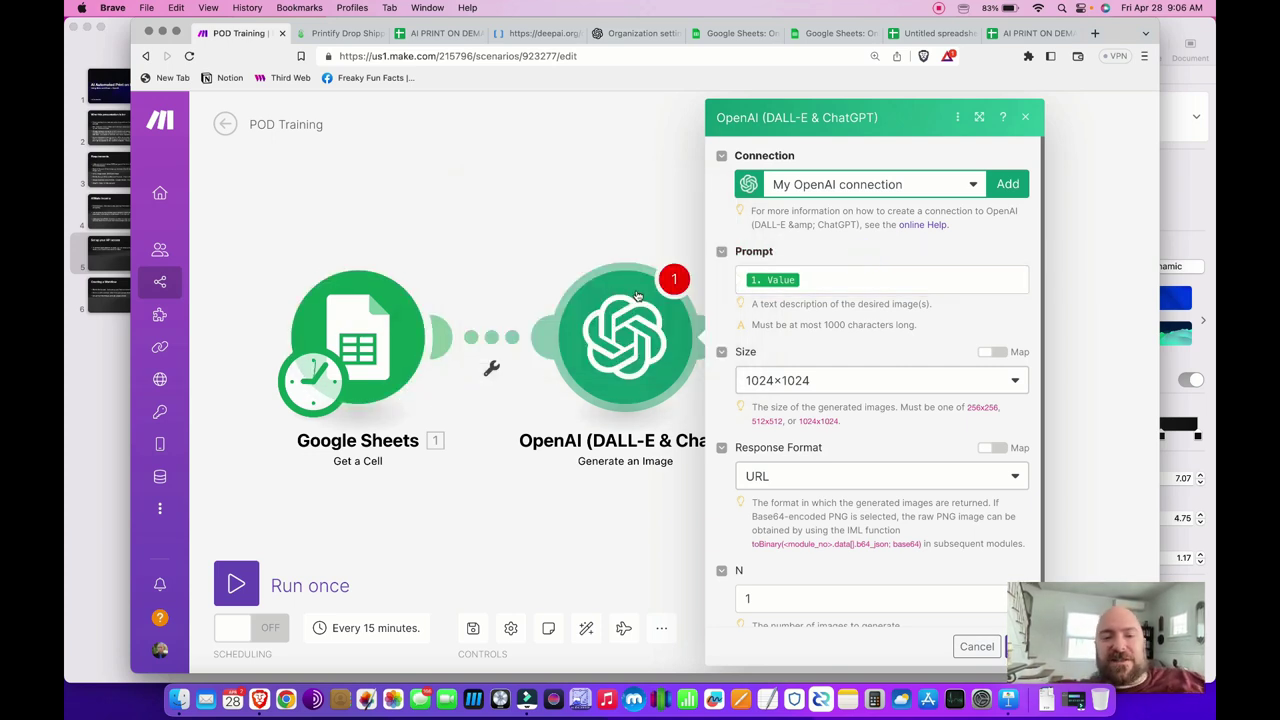
{"action": "left_click", "coordinate": [370, 312]}
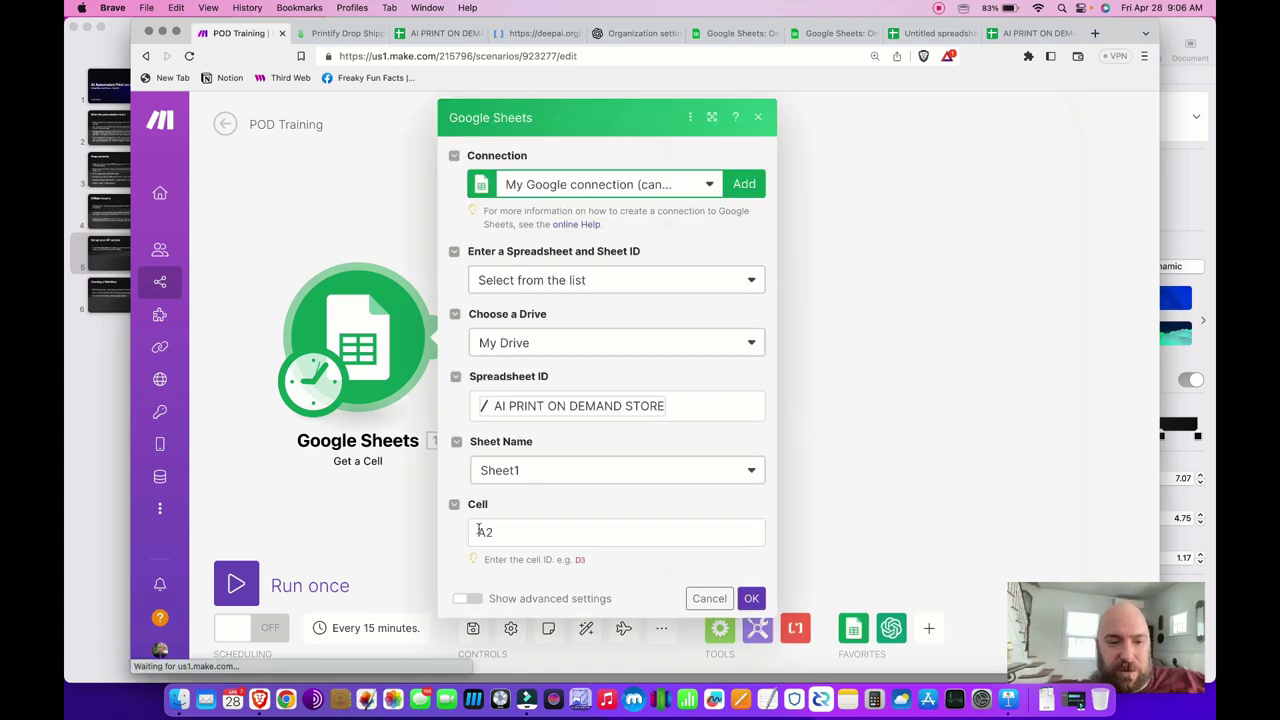
{"action": "left_click", "coordinate": [373, 520]}
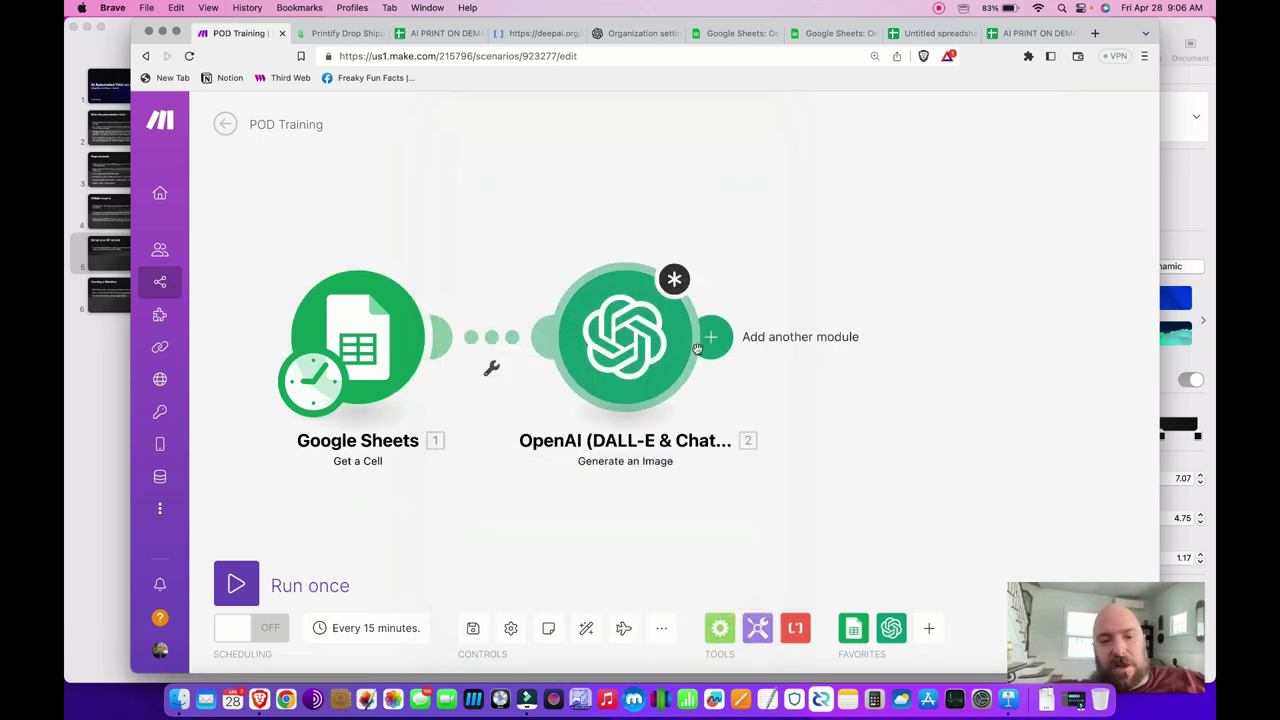
{"action": "left_click", "coordinate": [632, 328]}
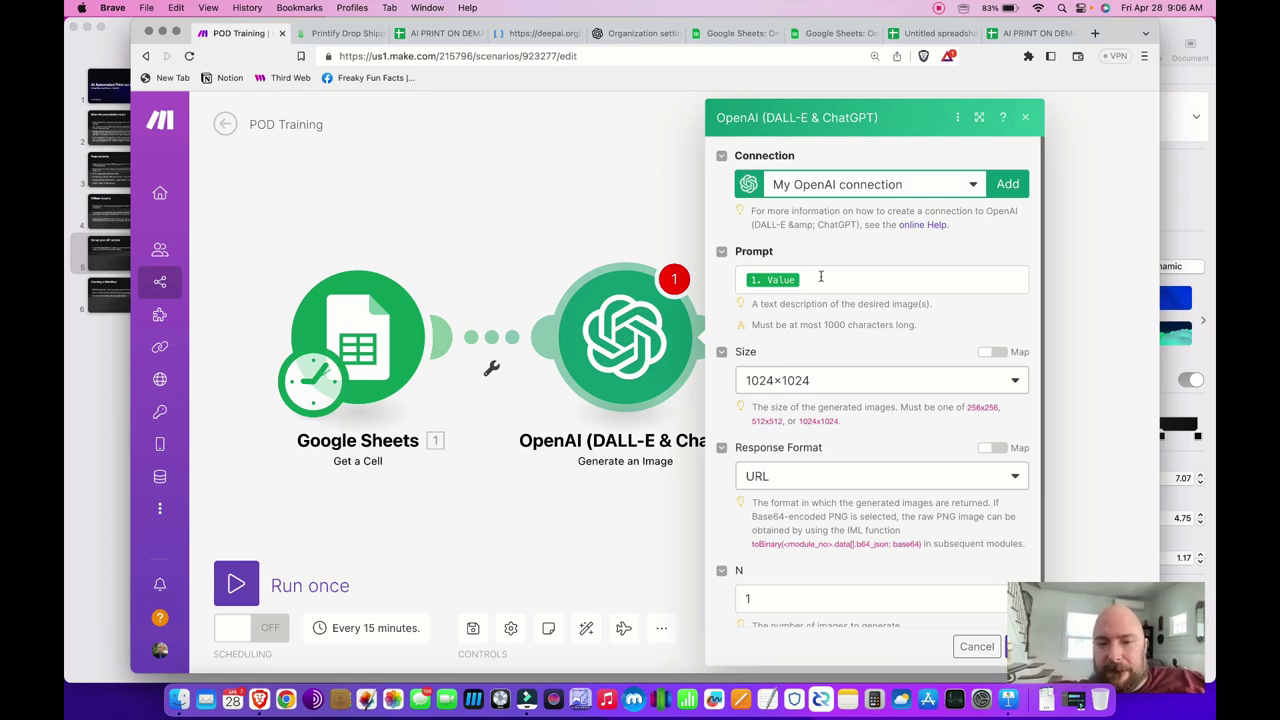
- Keep the image size at 1024×1024, set the response format to URL with one image, and save the image module's settings
{"action": "left_click", "coordinate": [814, 382]}
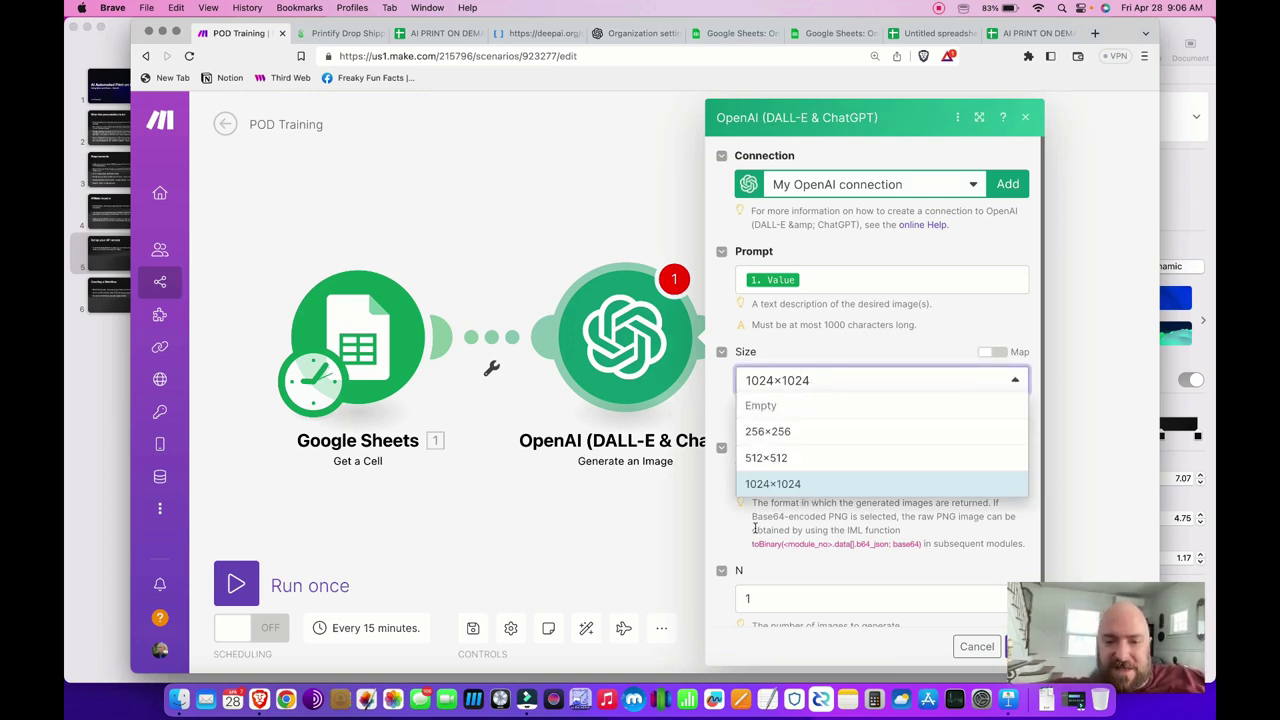
{"action": "left_click", "coordinate": [755, 527]}
{"action": "left_click", "coordinate": [826, 474]}
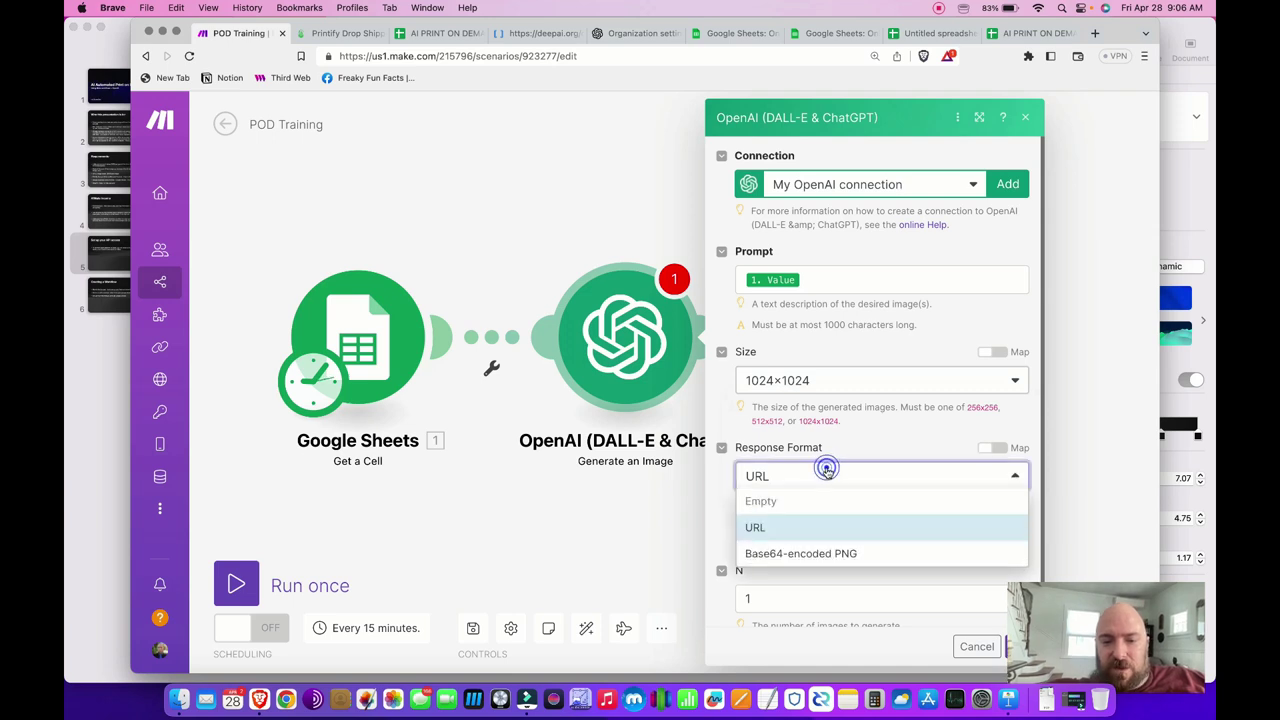
{"action": "left_click", "coordinate": [804, 527]}
{"action": "scroll", "coordinate": [792, 557], "scroll_direction": "down", "scroll_amount": 1}
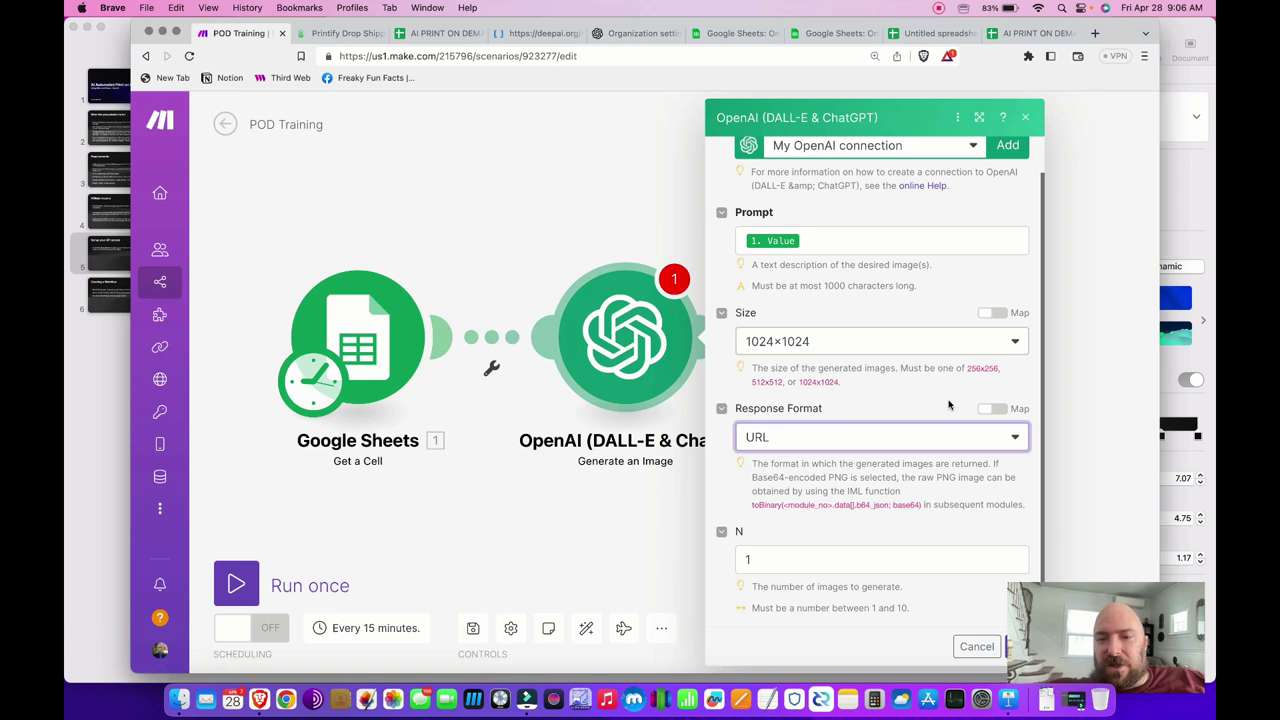
{"action": "left_click_drag", "start_coordinate": [1135, 27], "coordinate": [1070, 20]}
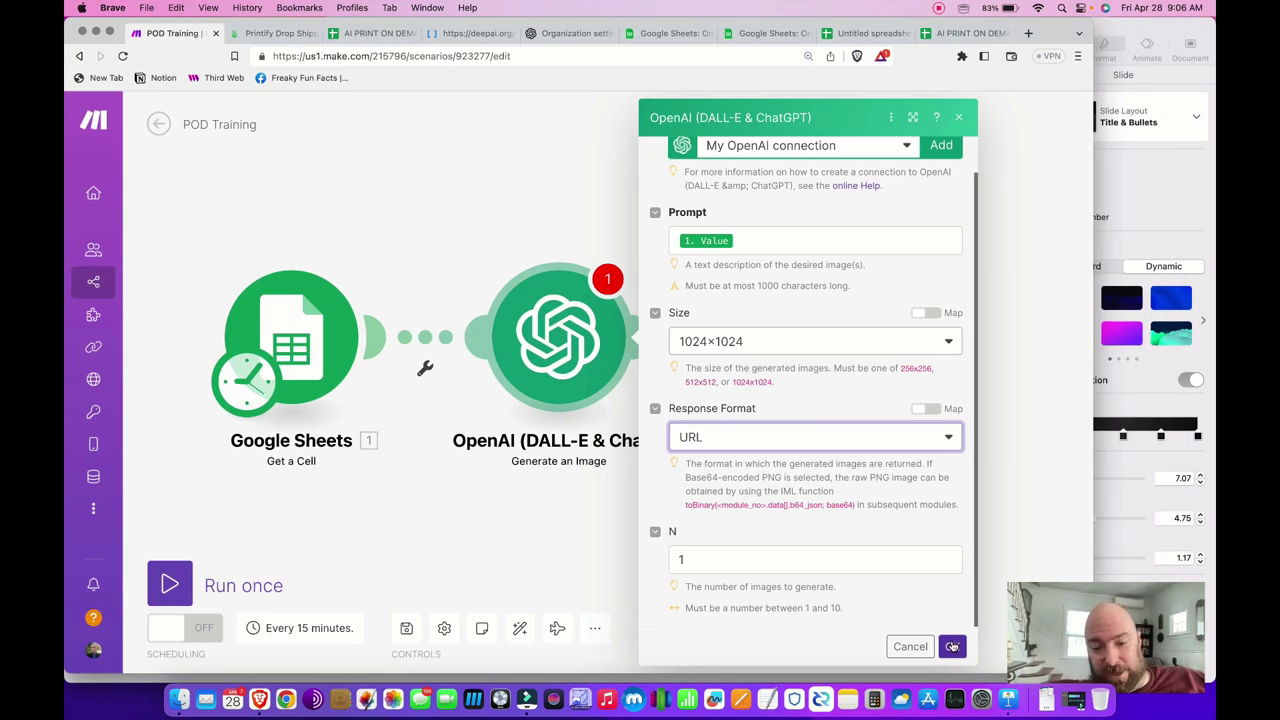
{"action": "left_click", "coordinate": [952, 647]}
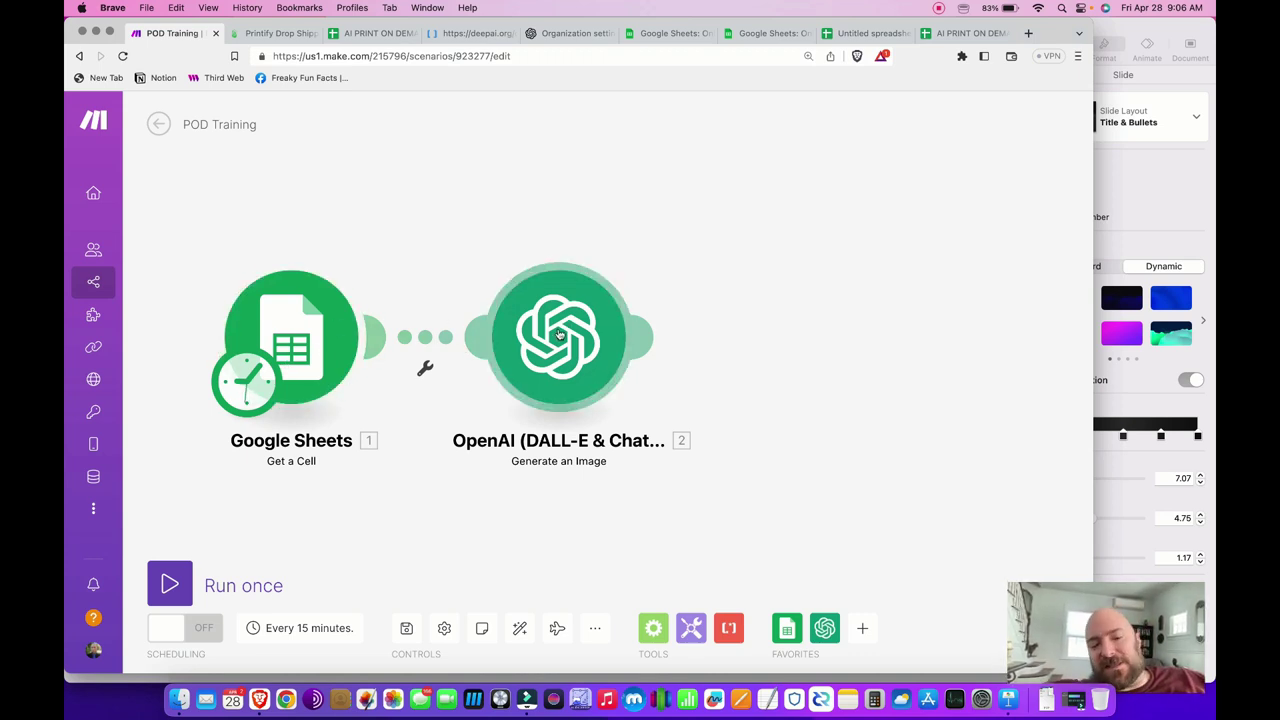
- Run the scenario once and expand the Generate an Image module's output data down to the image URL
{"action": "left_click", "coordinate": [170, 585]}
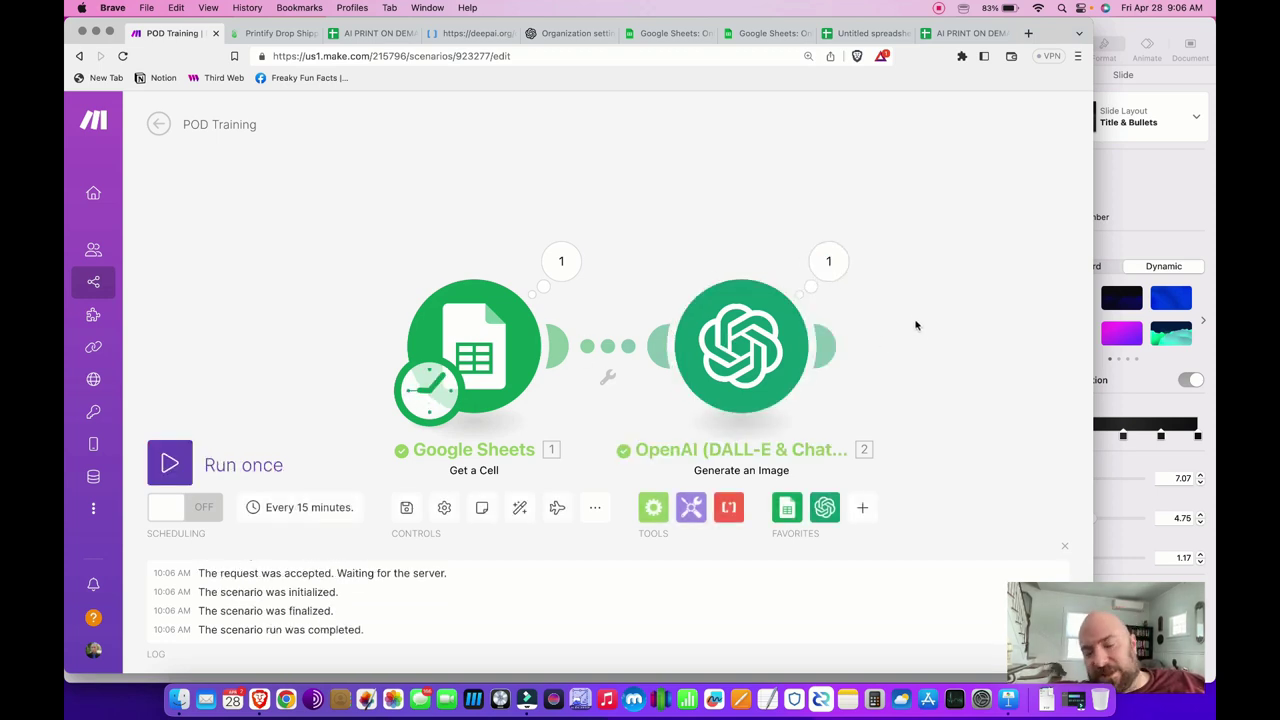
{"action": "left_click", "coordinate": [824, 264]}
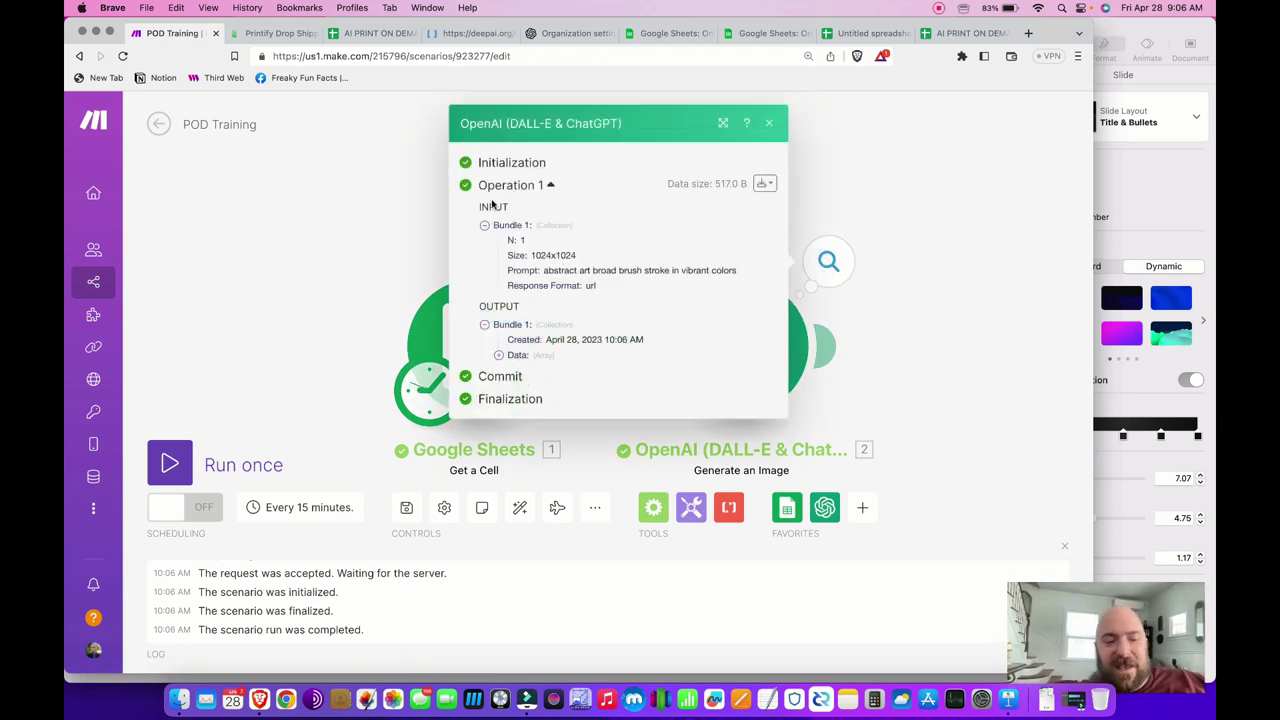
{"action": "left_click", "coordinate": [499, 356]}
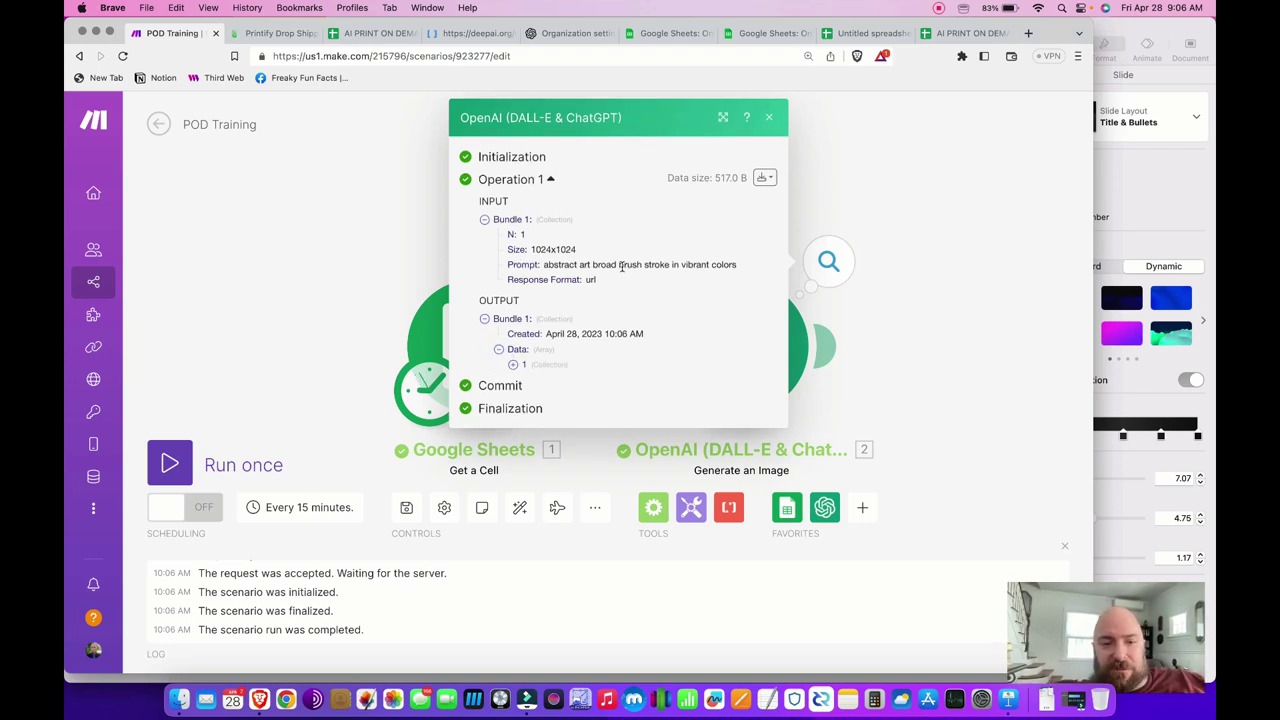
{"action": "left_click", "coordinate": [513, 364]}
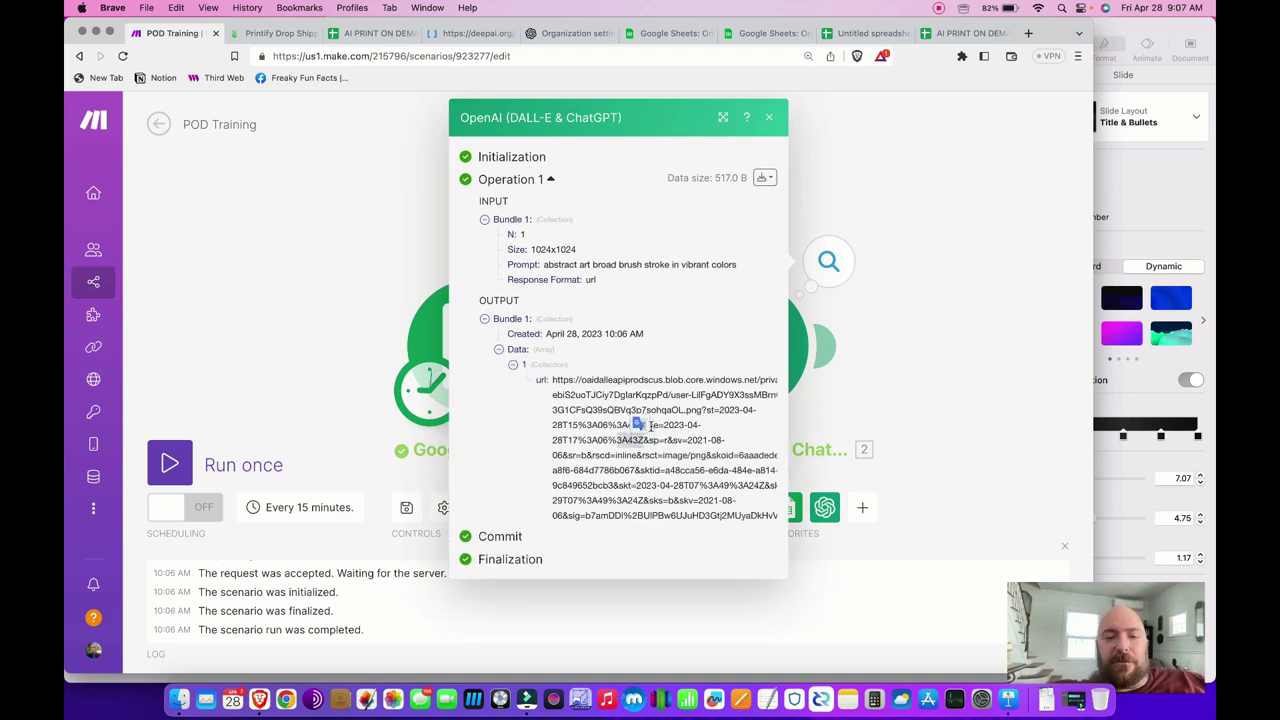
- Copy the generated image's URL from the module output and open it in a new browser tab
{"action": "triple_click", "coordinate": [651, 426]}
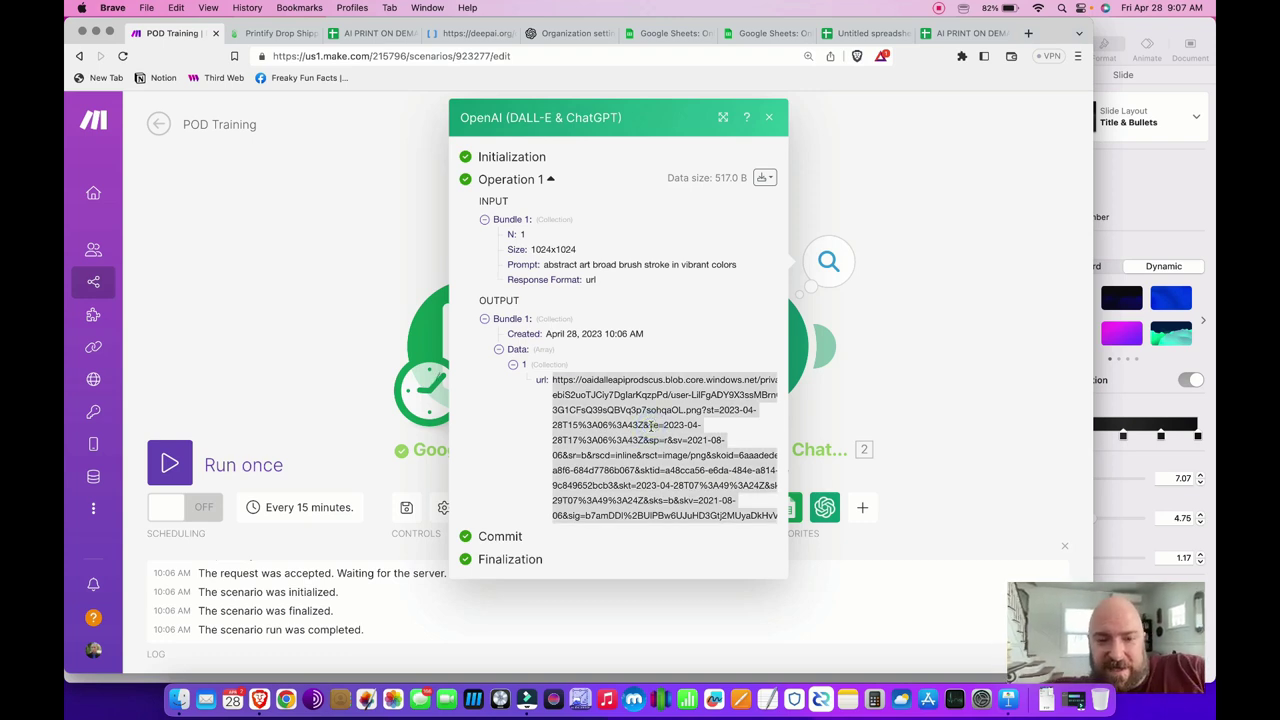
{"action": "left_click", "coordinate": [341, 282]}
{"action": "key", "text": "cmd+t"}
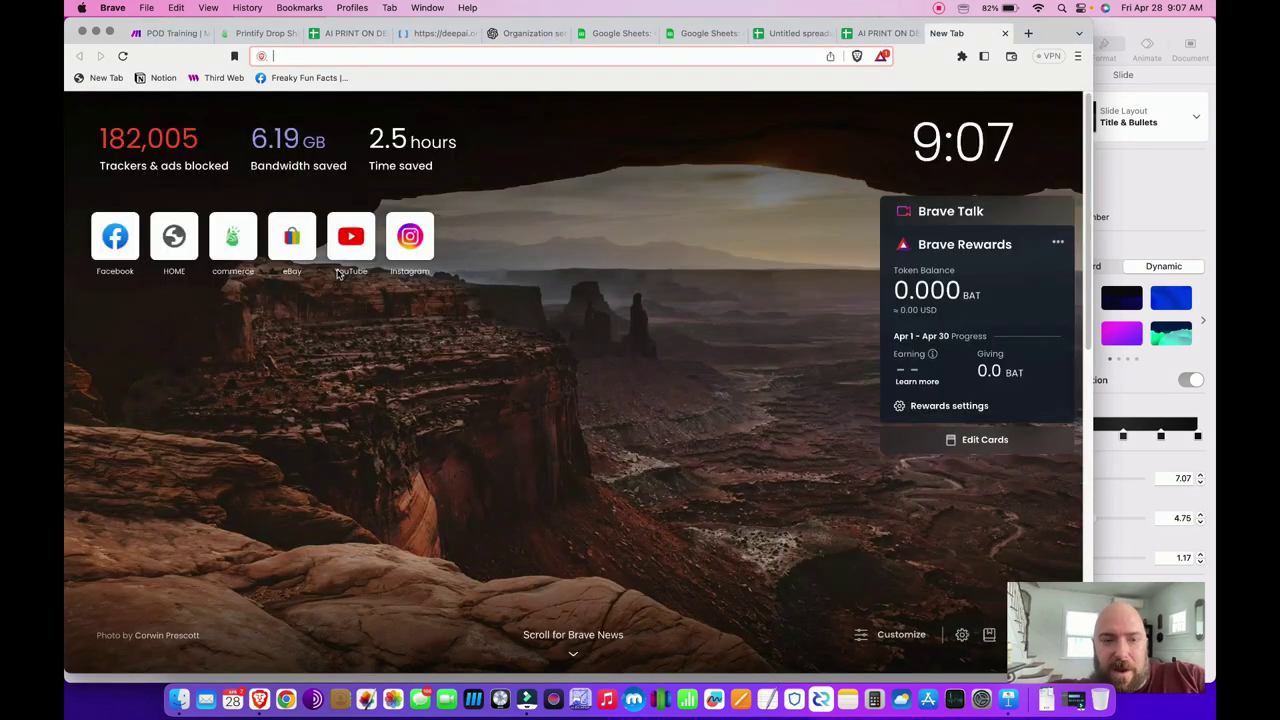
{"action": "key", "text": "cmd+v"}
{"action": "key", "text": "Return"}
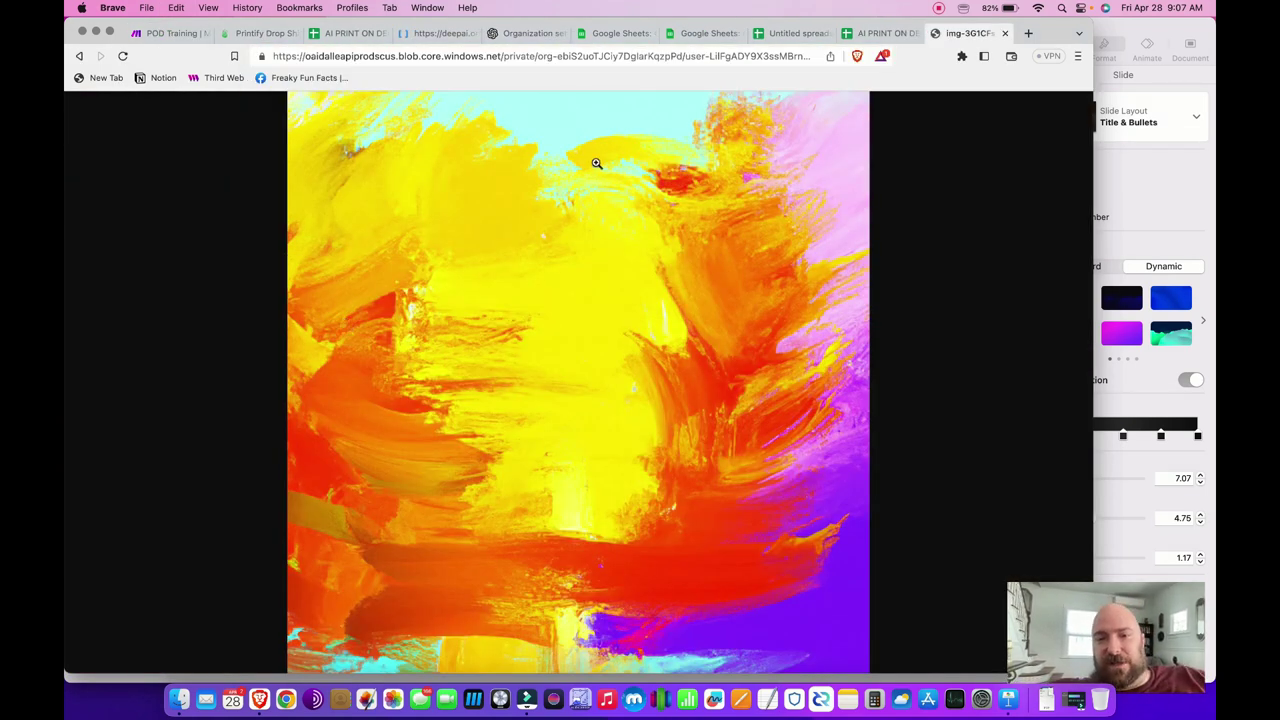
- Examine the generated image by zooming in and out, and close its tab to return to the POD Training scenario
{"action": "left_click", "coordinate": [754, 165]}
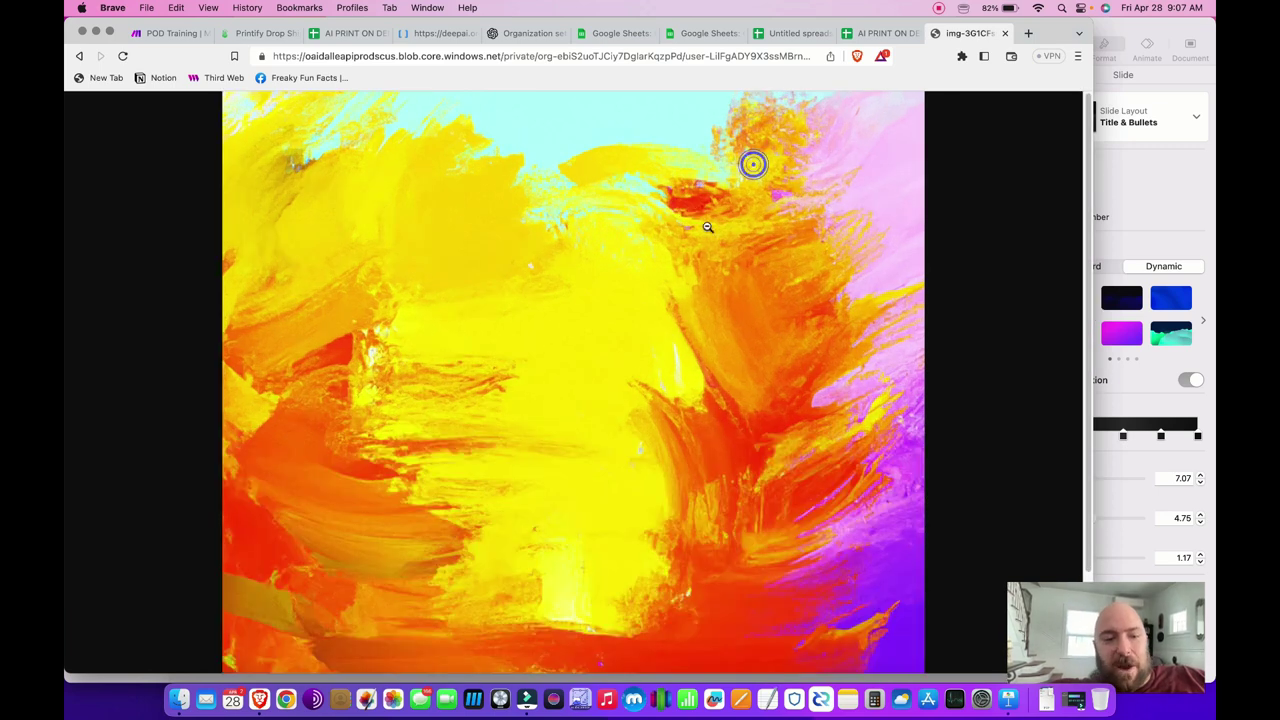
{"action": "left_click", "coordinate": [688, 242]}
{"action": "left_click", "coordinate": [688, 242]}
{"action": "left_click", "coordinate": [688, 244]}
{"action": "left_click", "coordinate": [688, 244]}
{"action": "left_click", "coordinate": [770, 224]}
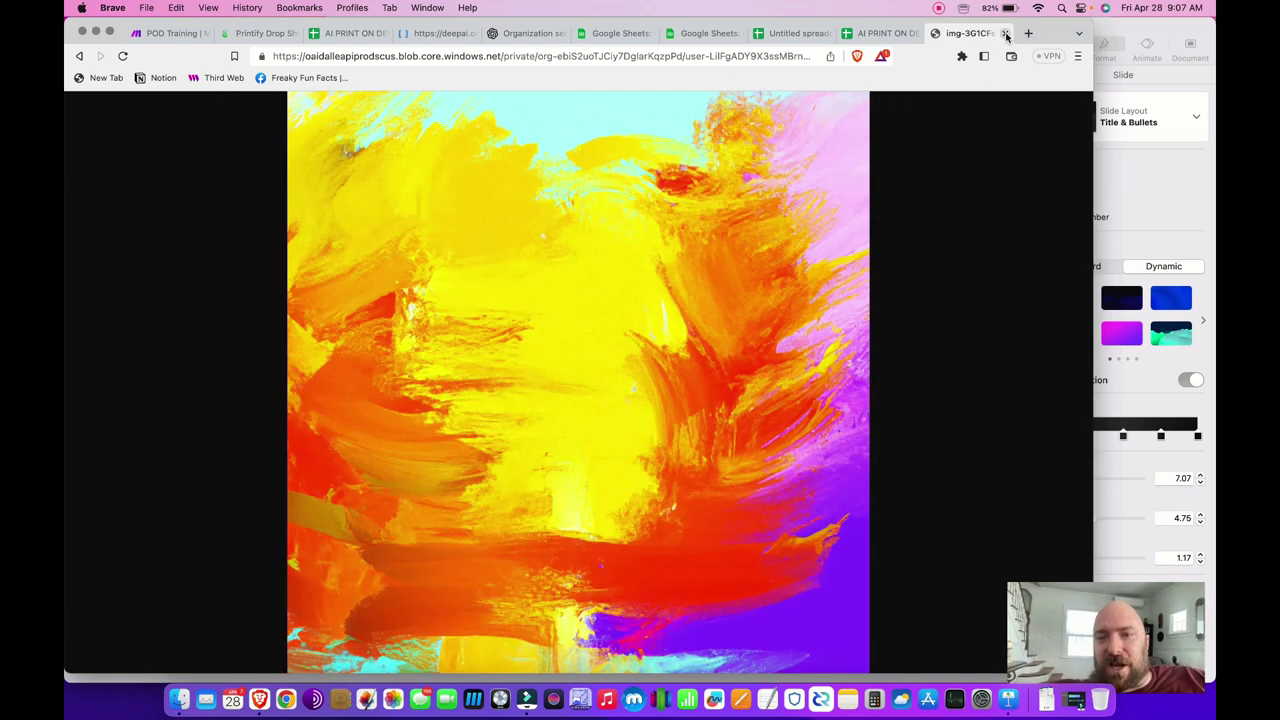
{"action": "left_click", "coordinate": [1006, 34]}
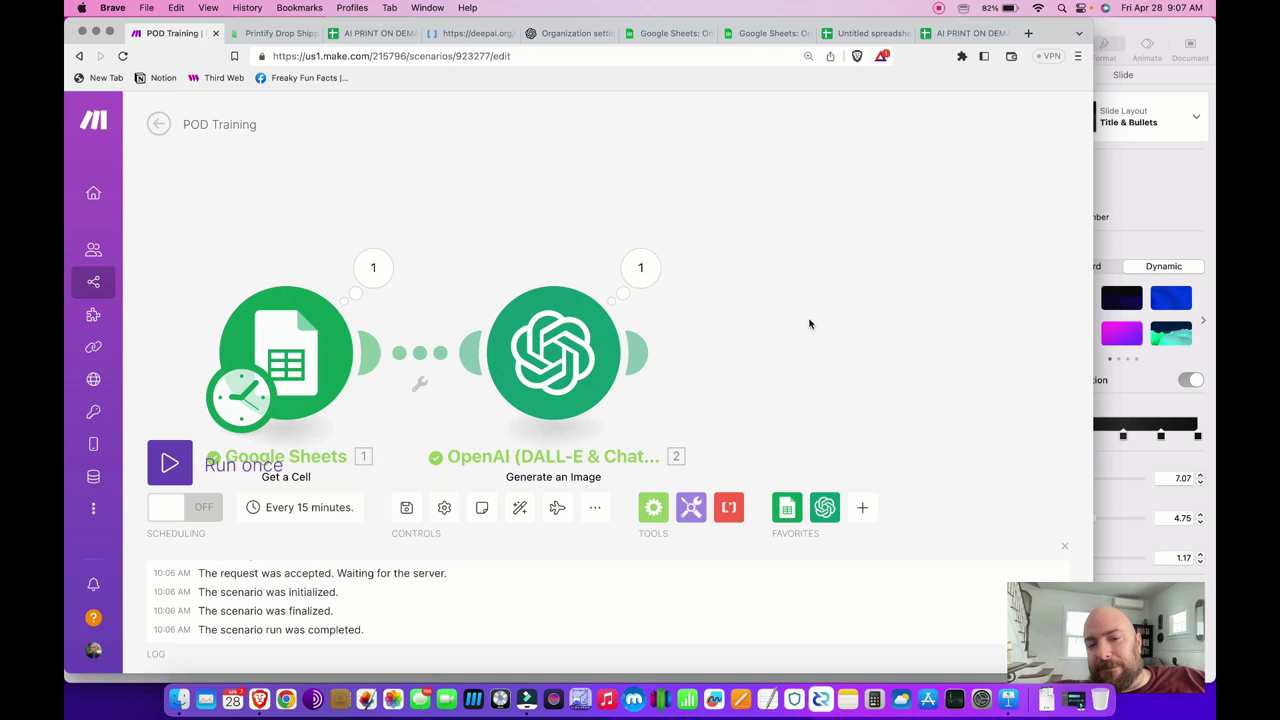
- Add an OpenAI Create a Completion module after the image module, using the Create a Prompt Completion method and the text-davinci-003 model
{"action": "mouse_move", "coordinate": [643, 353]}
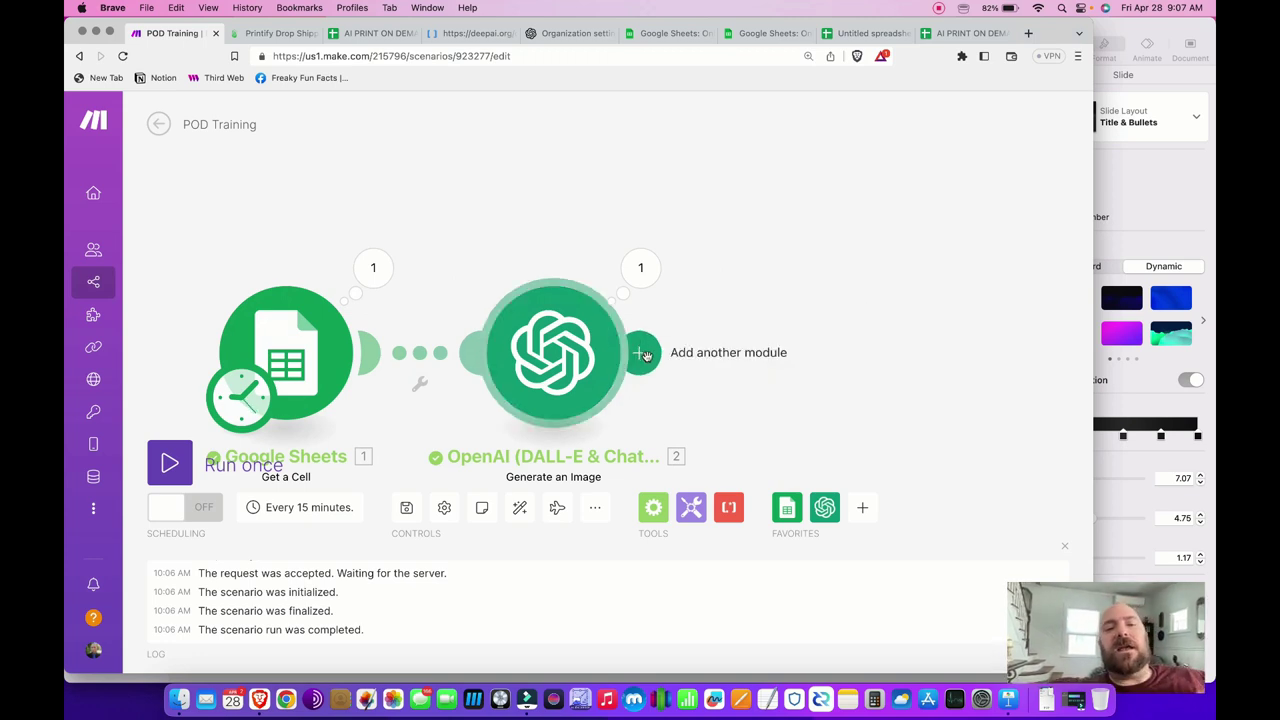
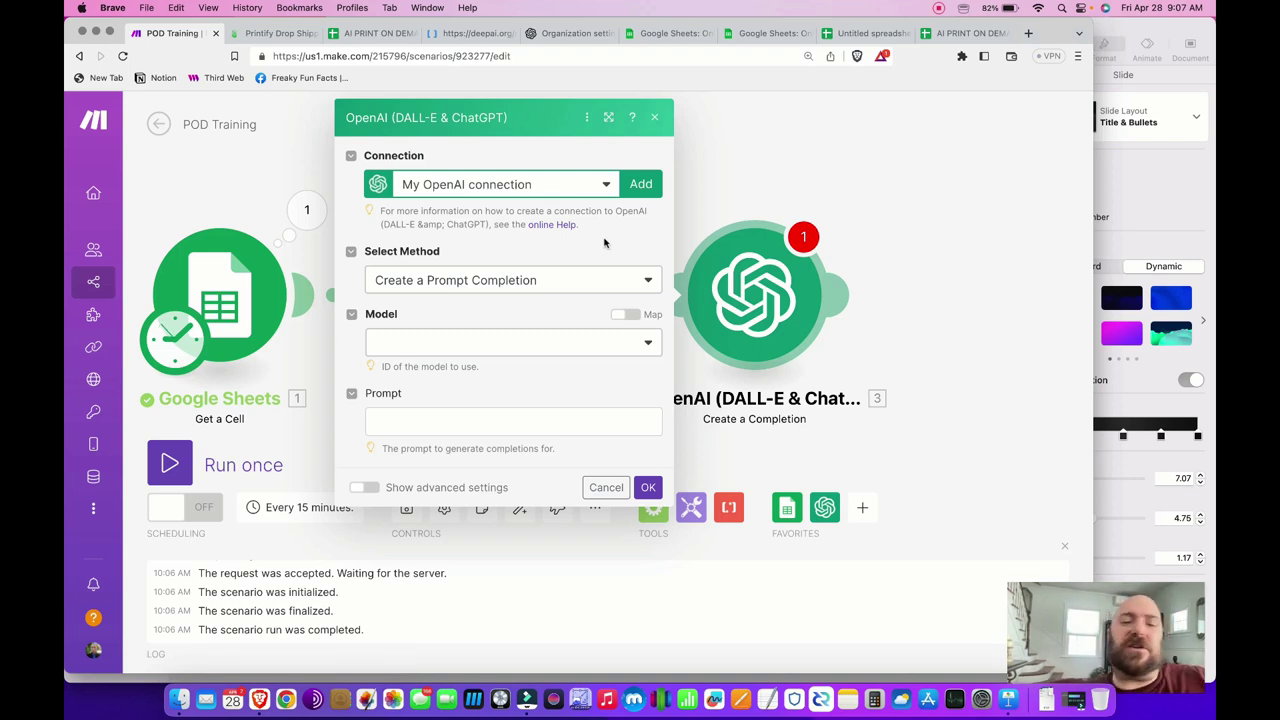
{"action": "left_click", "coordinate": [542, 285]}
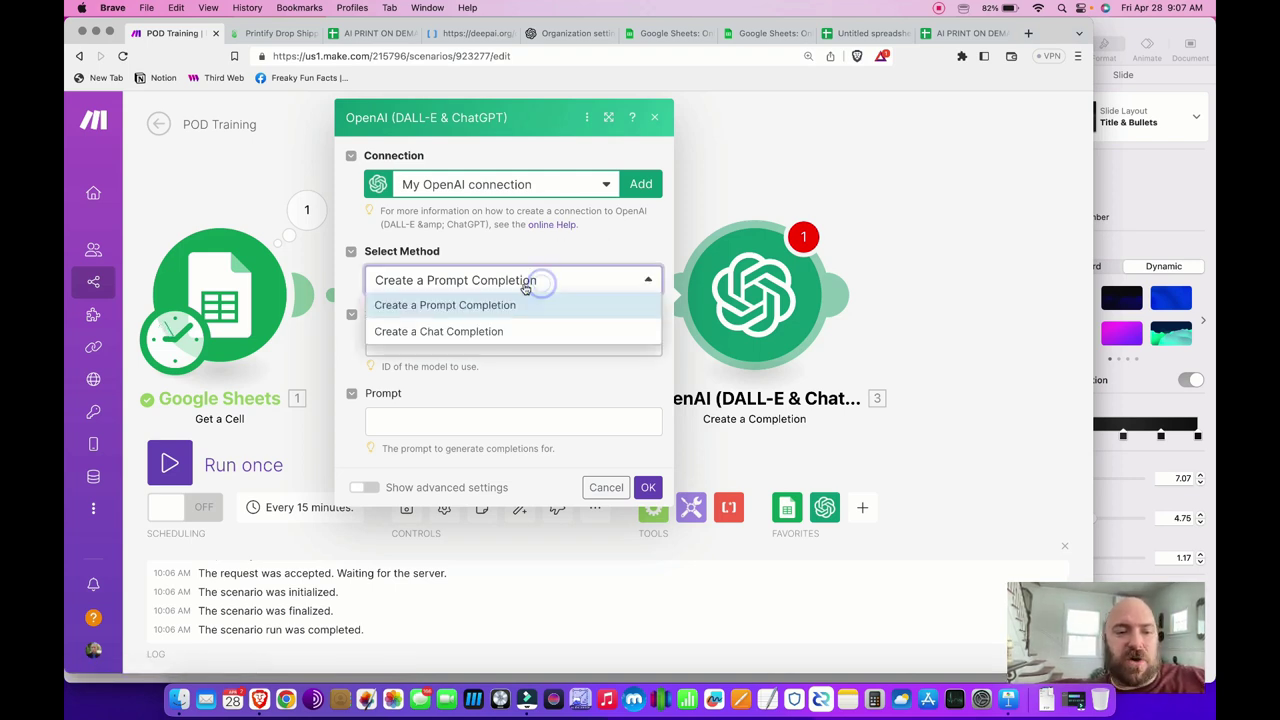
{"action": "left_click", "coordinate": [464, 307]}
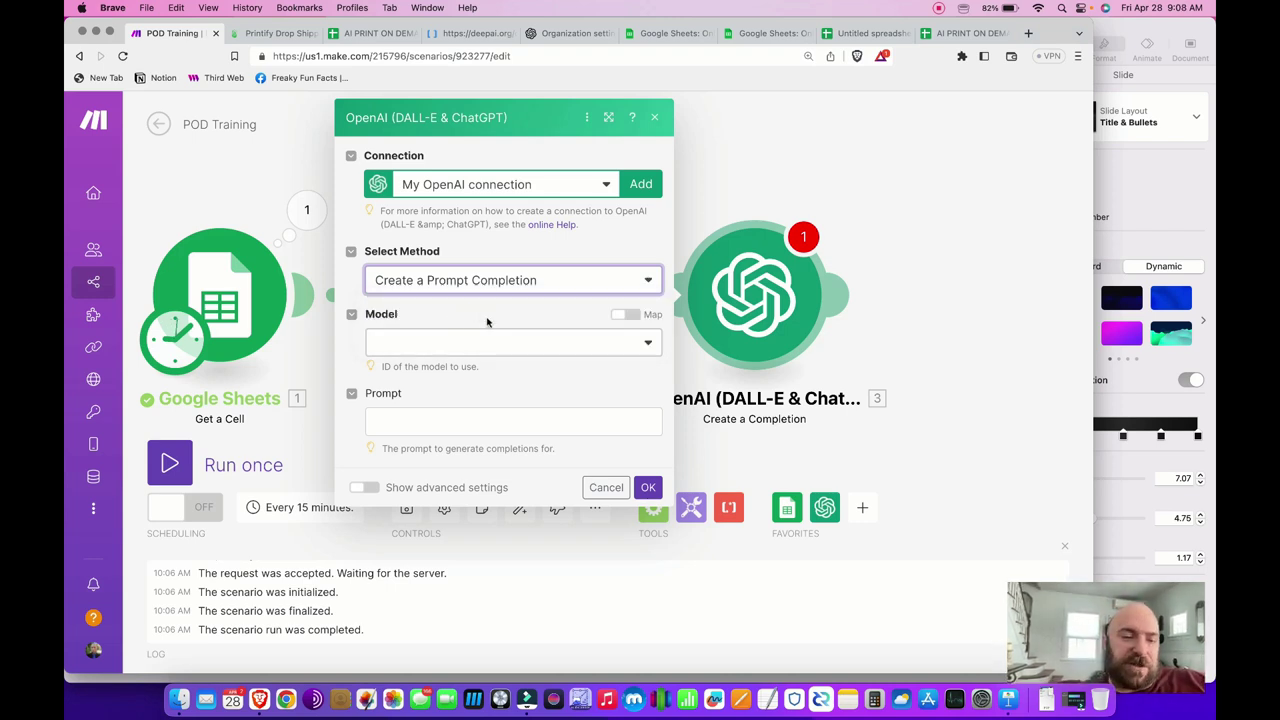
{"action": "left_click", "coordinate": [497, 341]}
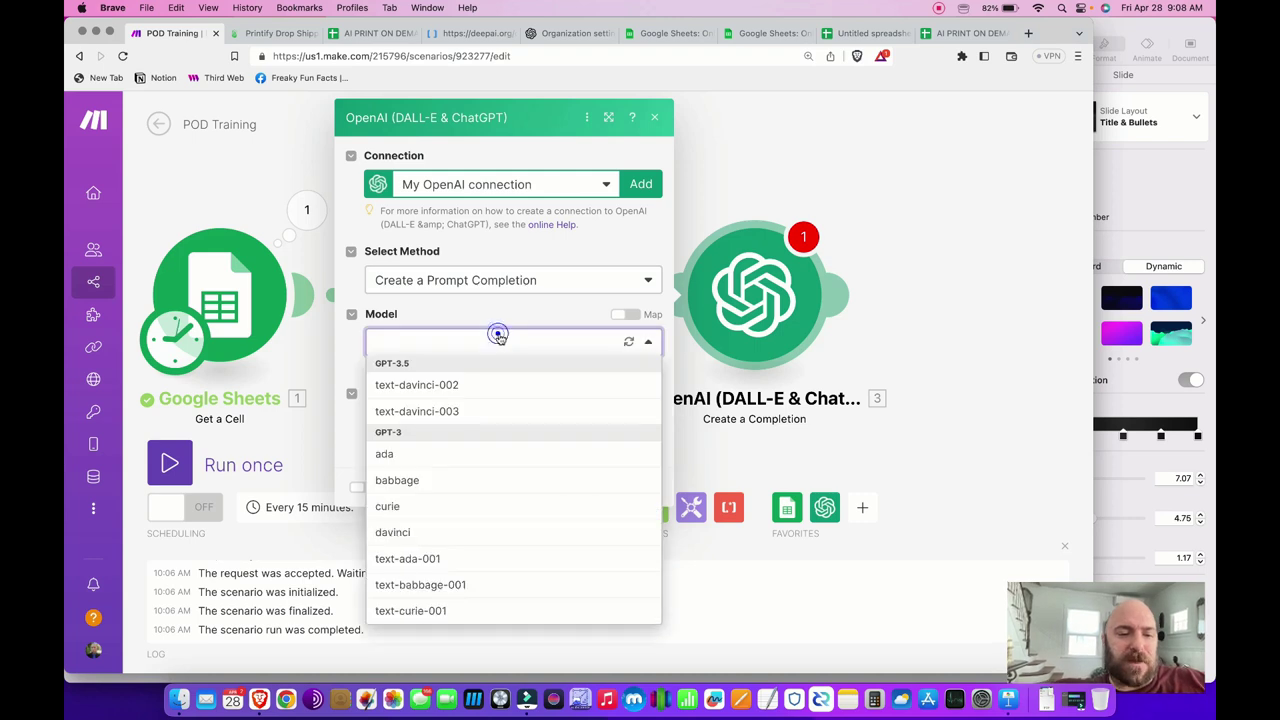
{"action": "left_click", "coordinate": [473, 414]}
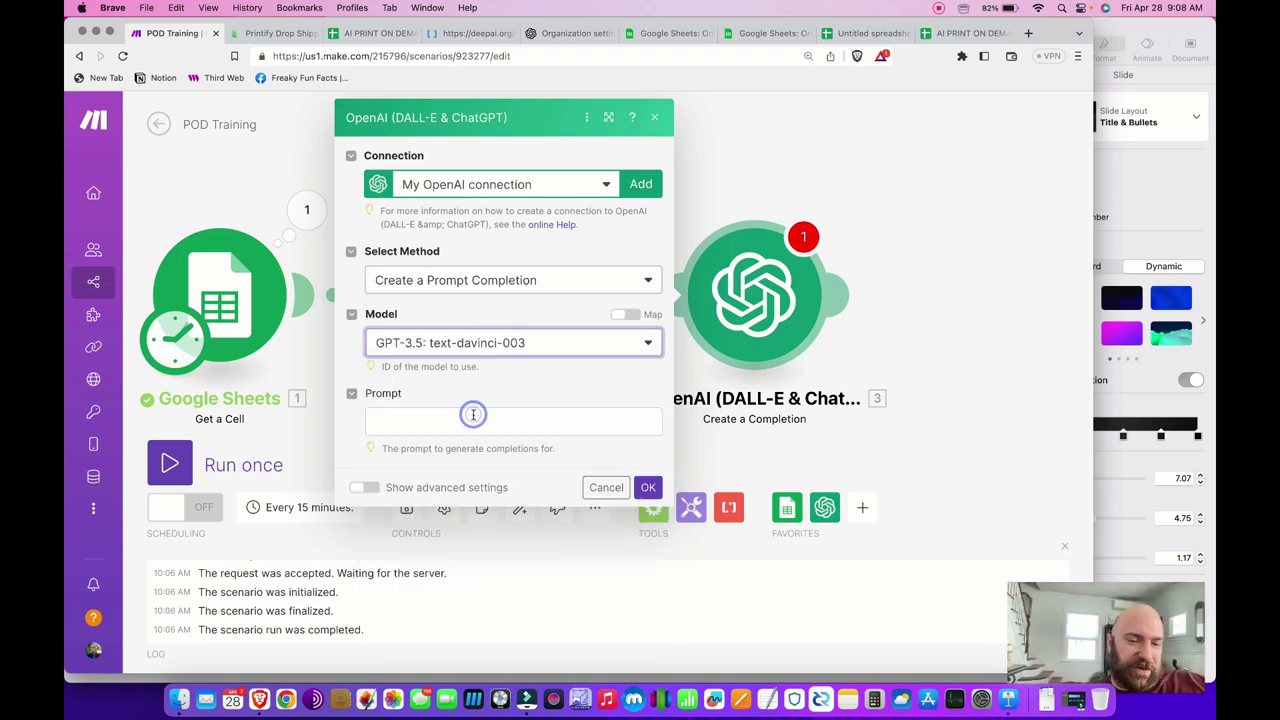
{"action": "left_click", "coordinate": [425, 343]}
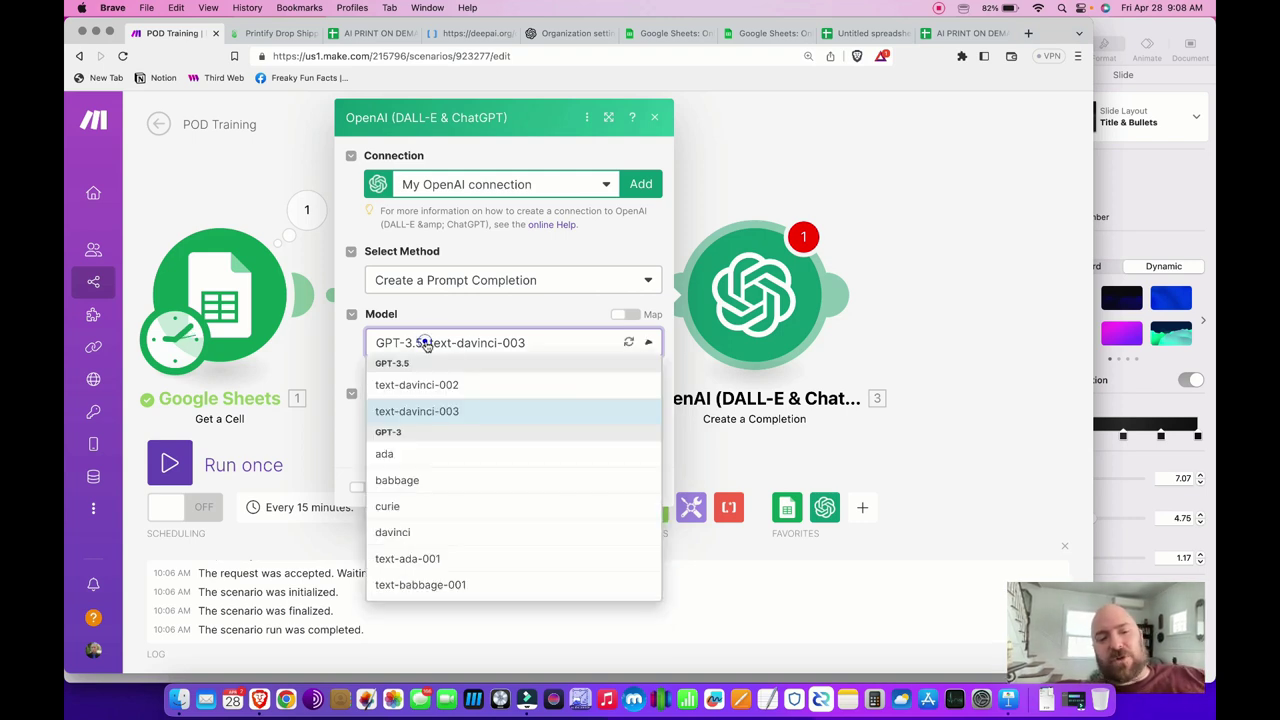
{"action": "left_click", "coordinate": [468, 324]}
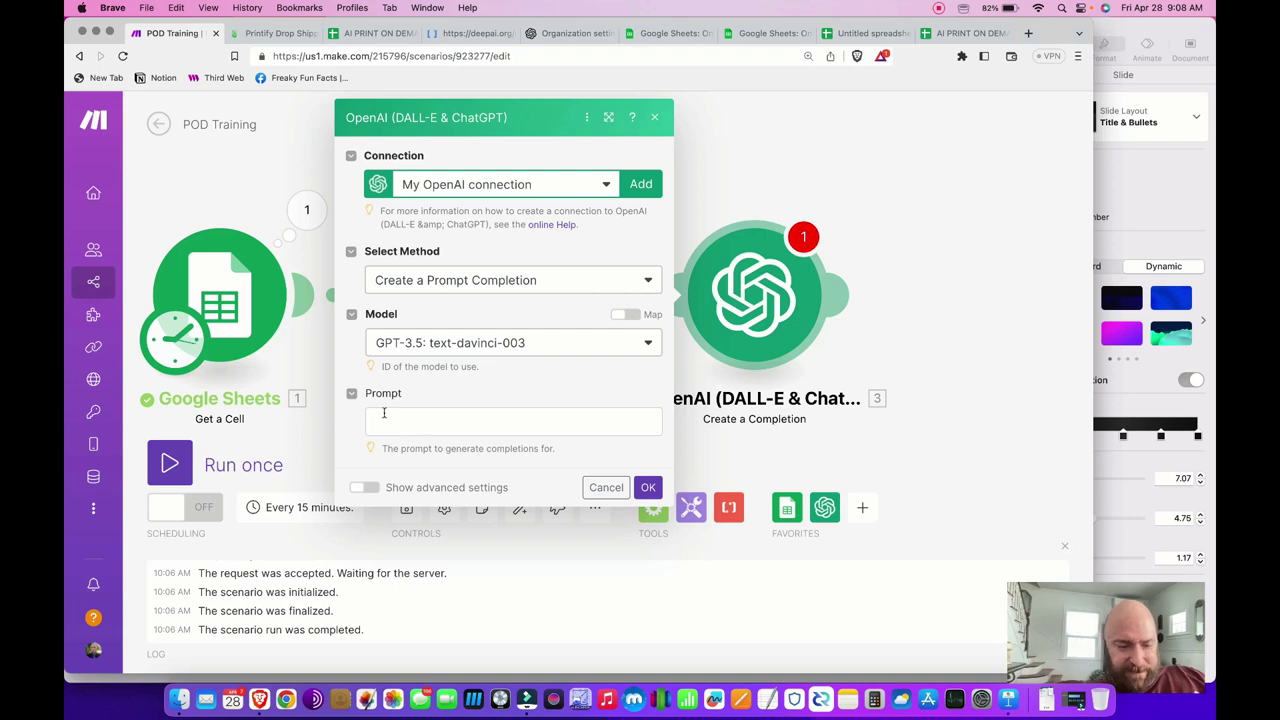
- Enter "Generate a product title for a canvas art print using" as the completion prompt, and expand the image module's Data array among the mappable items
{"action": "left_click", "coordinate": [409, 419]}
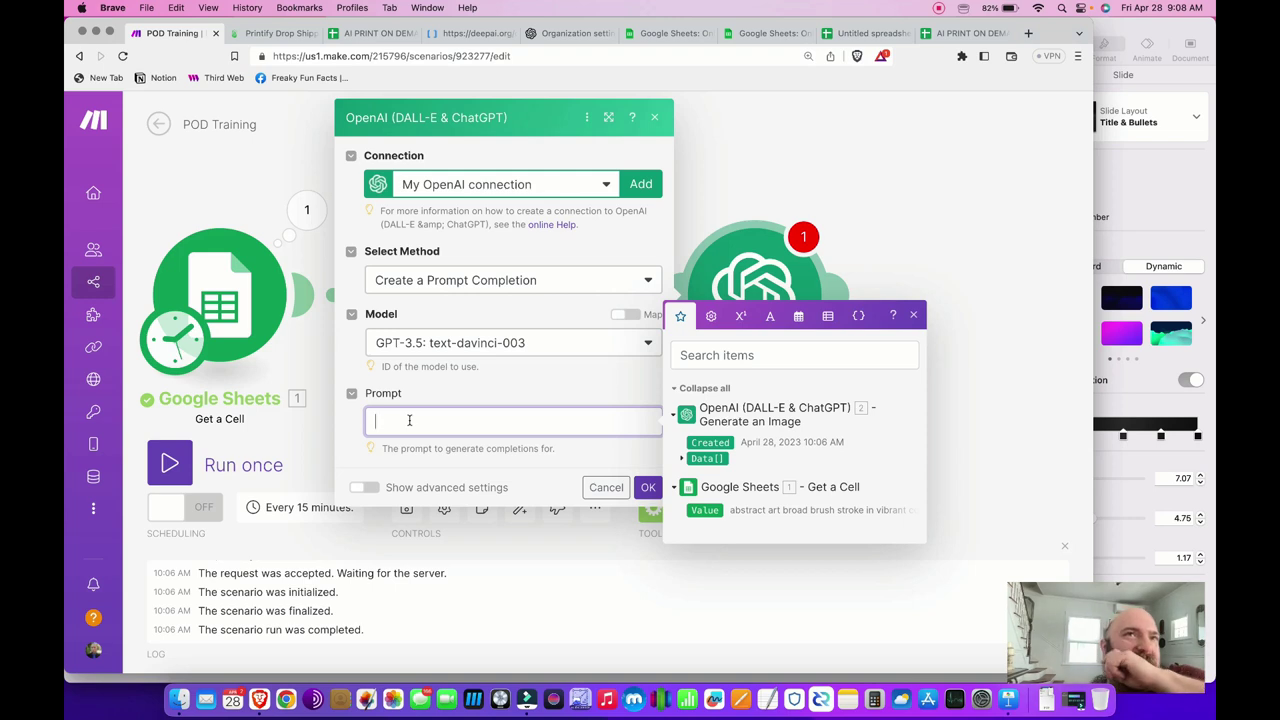
{"action": "type", "text": "Generate a p"}
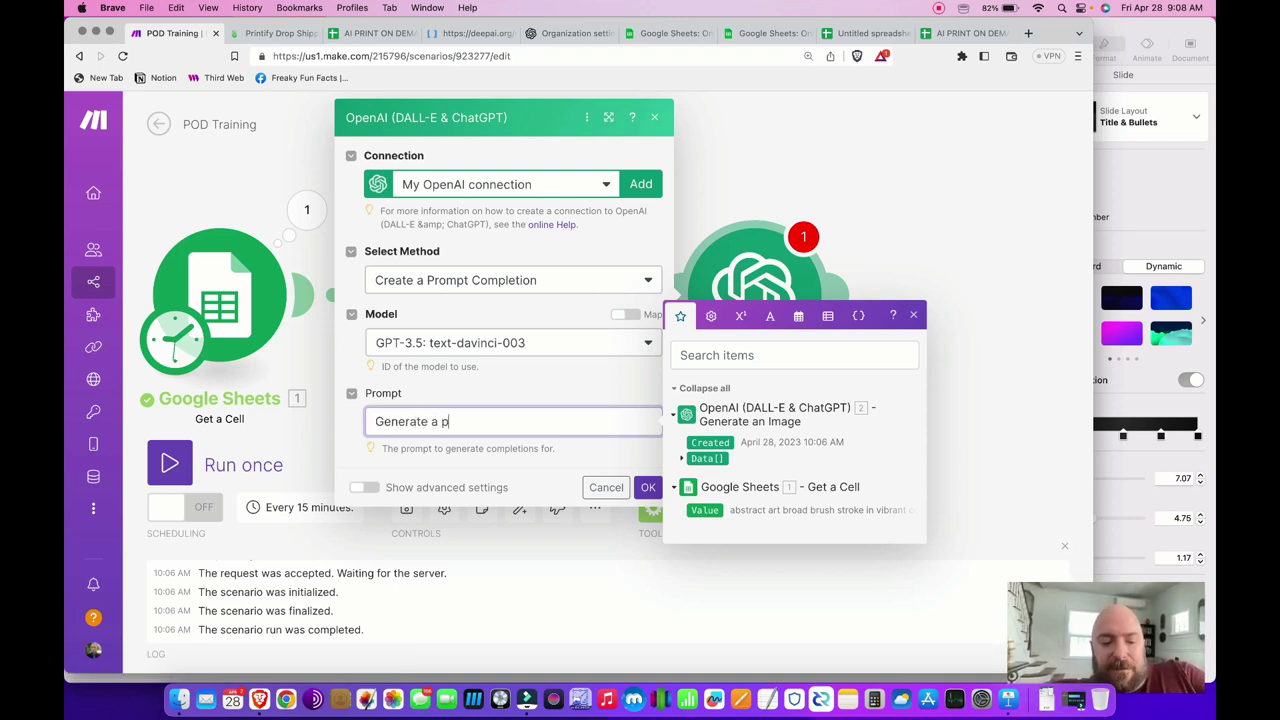
{"action": "type", "text": "roduct title f"}
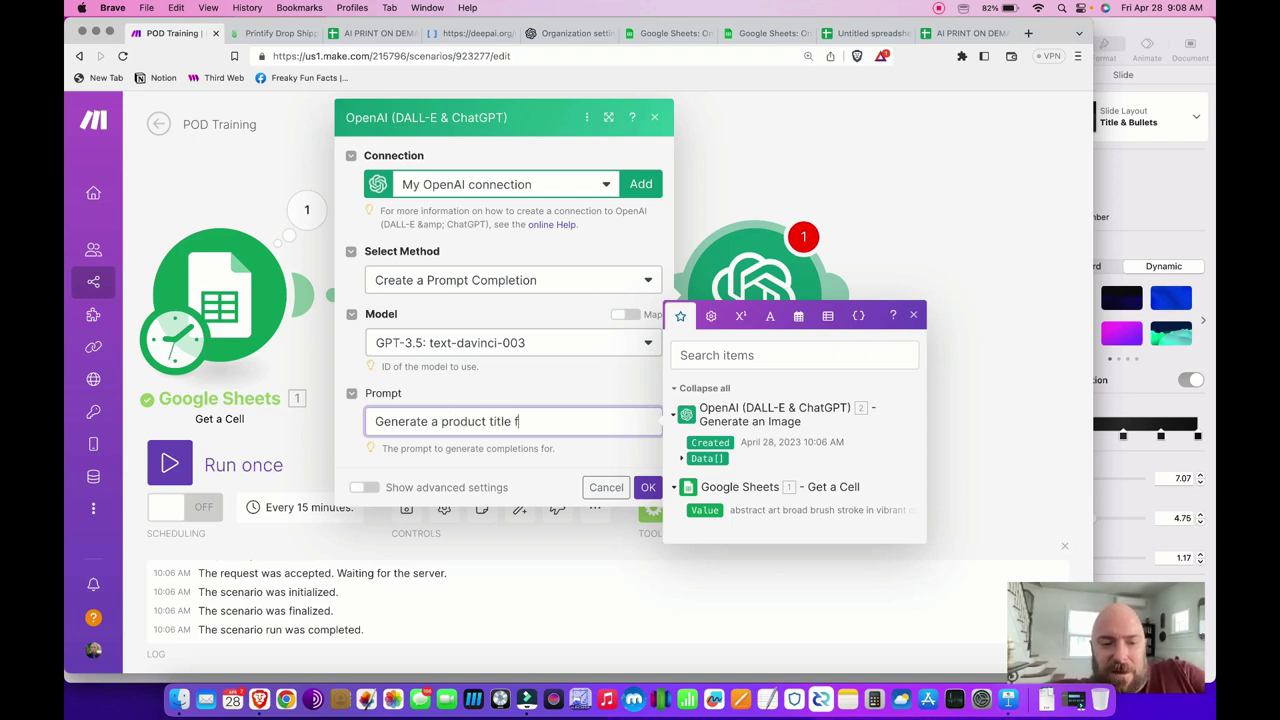
{"action": "type", "text": "or a canvas art print using"}
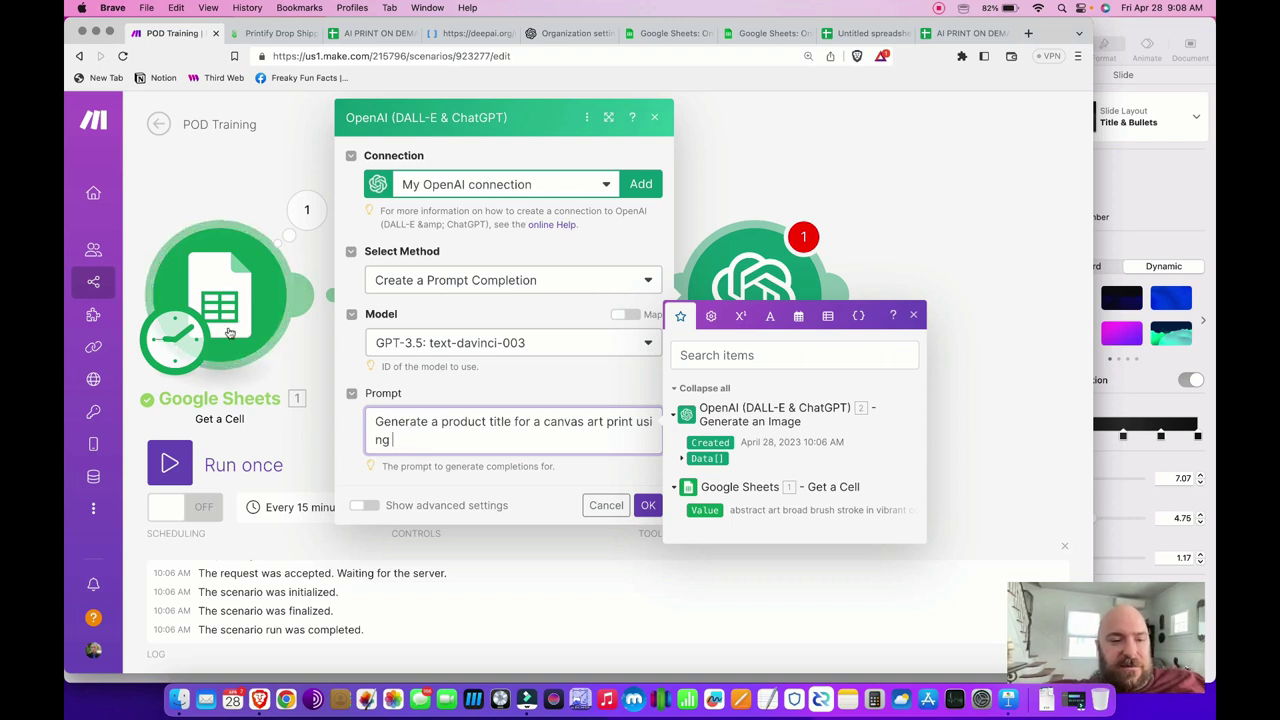
{"action": "left_click", "coordinate": [452, 452]}
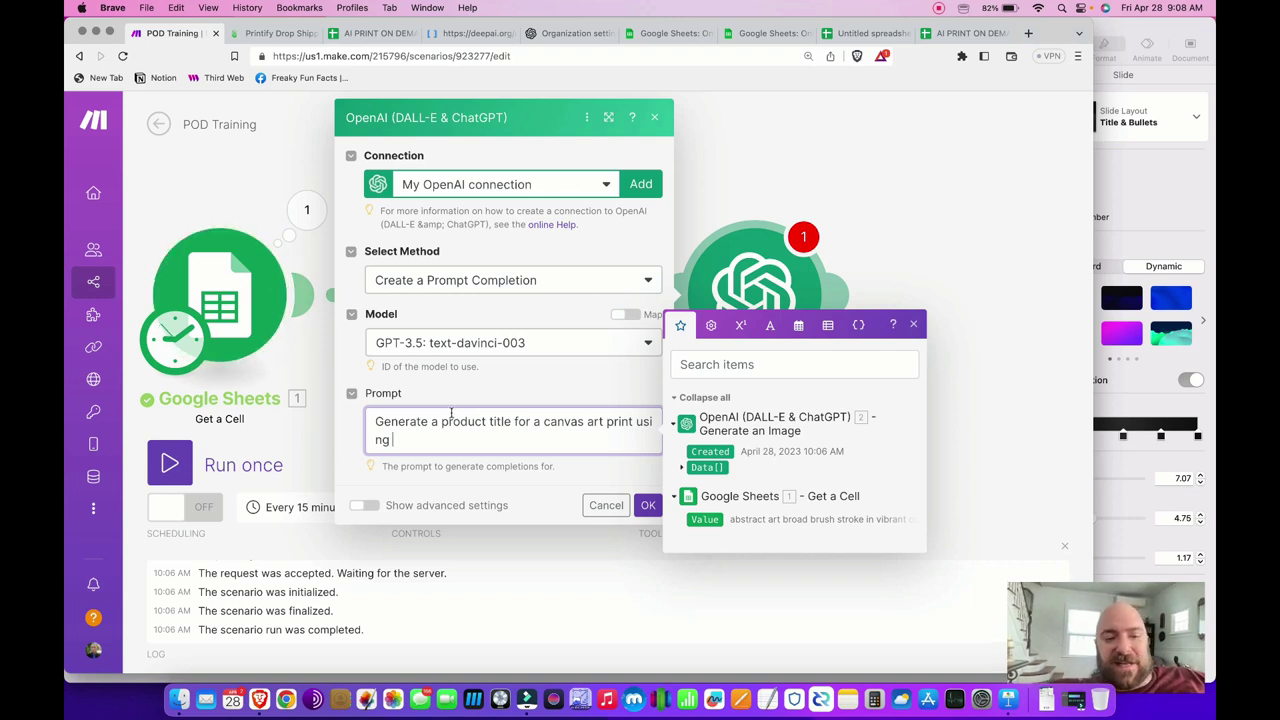
{"action": "left_click", "coordinate": [682, 467]}
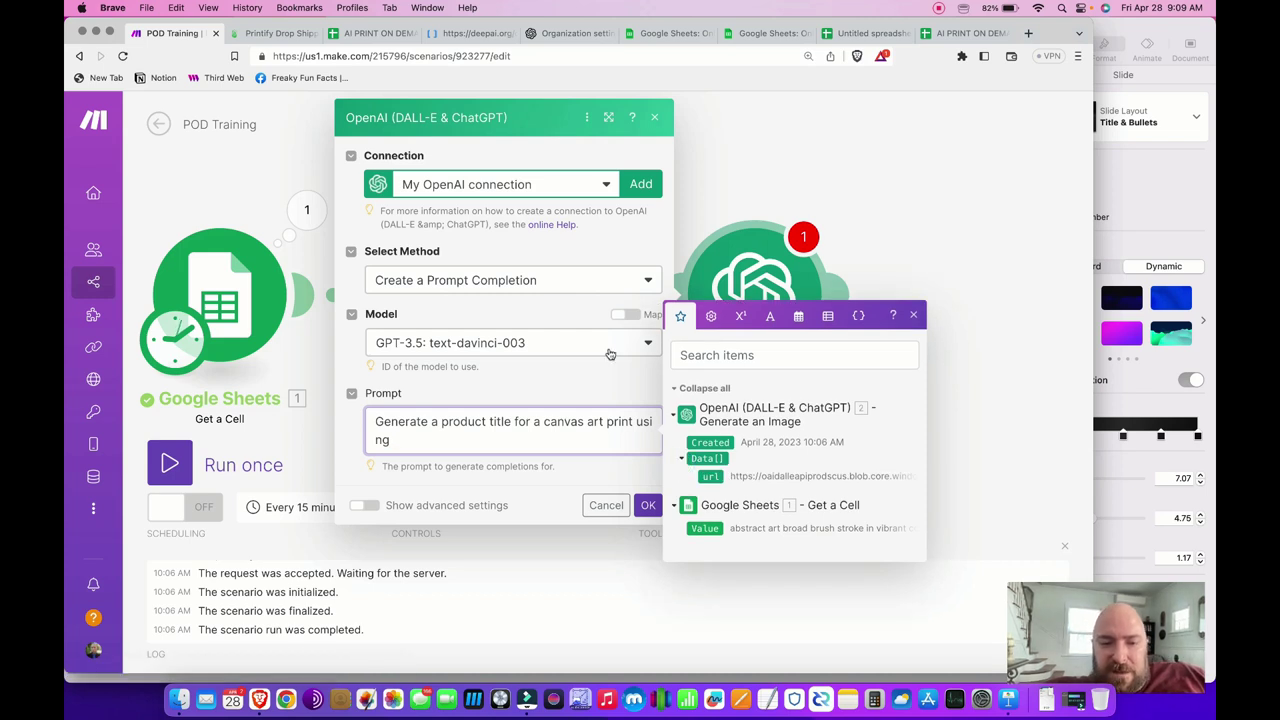
- Check the settings of the Generate an Image module, and return to the settings of the Create a Completion module
{"action": "left_click", "coordinate": [465, 101]}
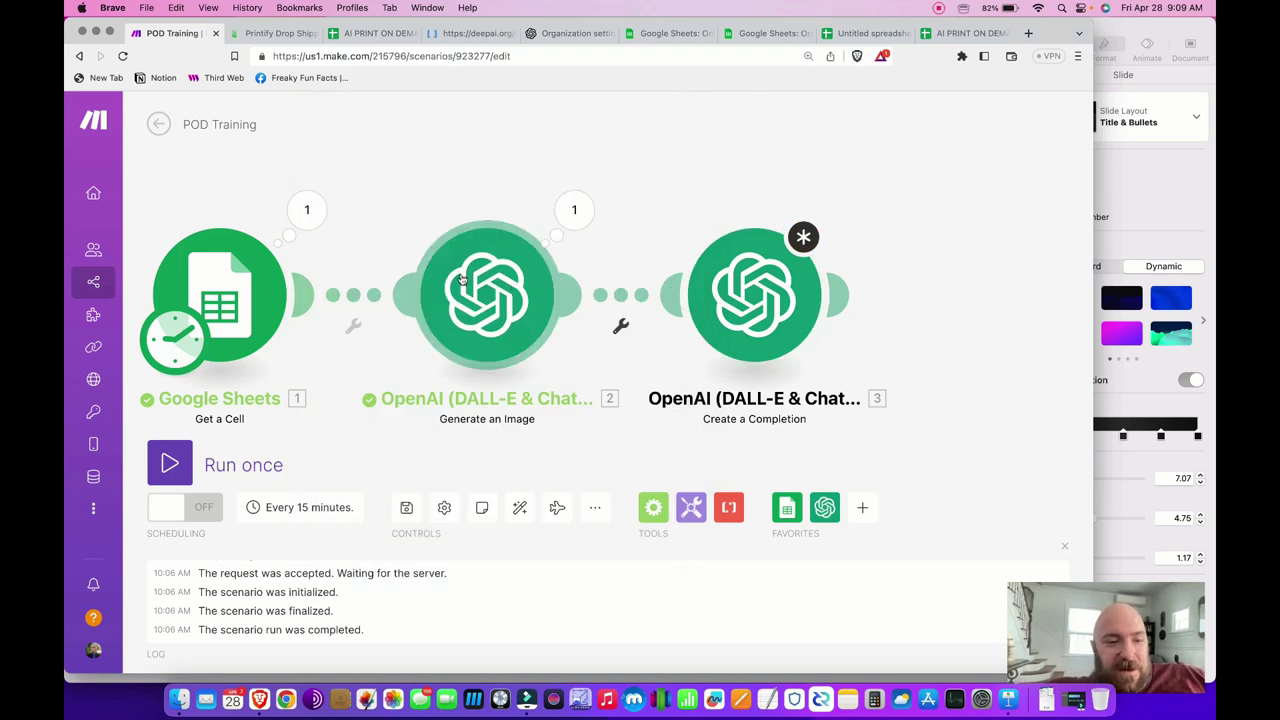
{"action": "left_click", "coordinate": [502, 261]}
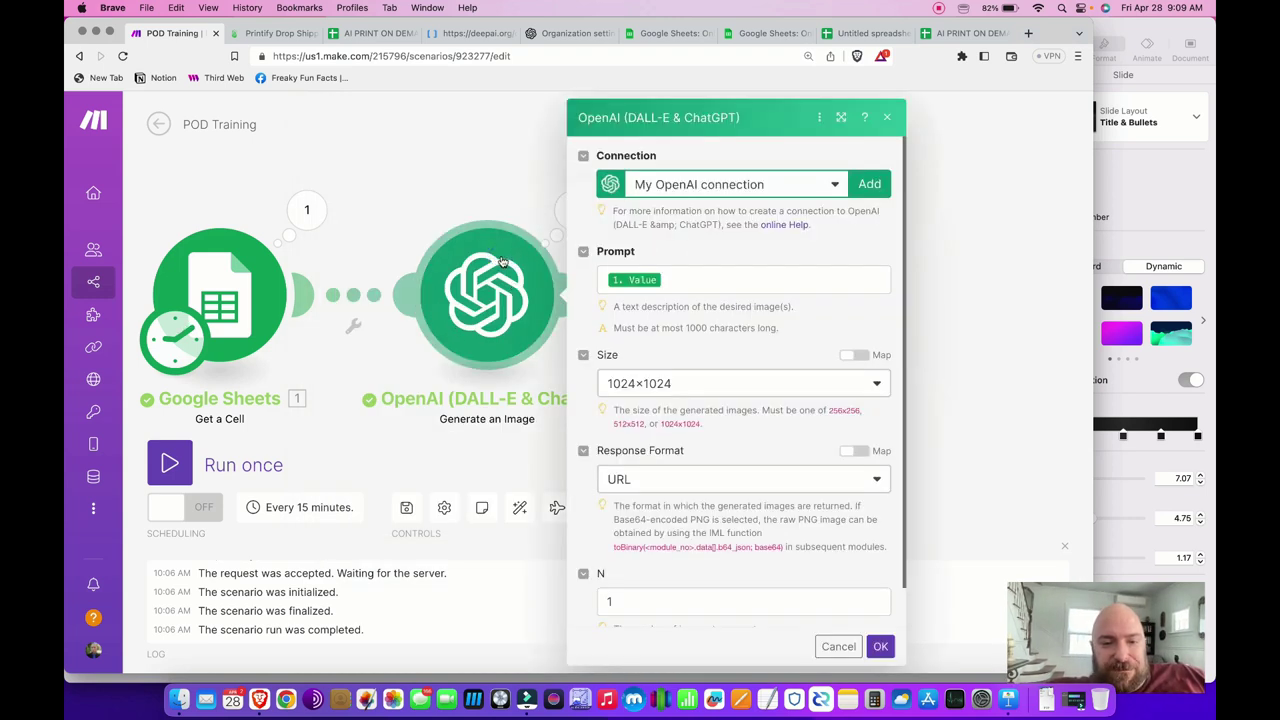
{"action": "left_click", "coordinate": [483, 151]}
{"action": "left_click", "coordinate": [752, 292]}
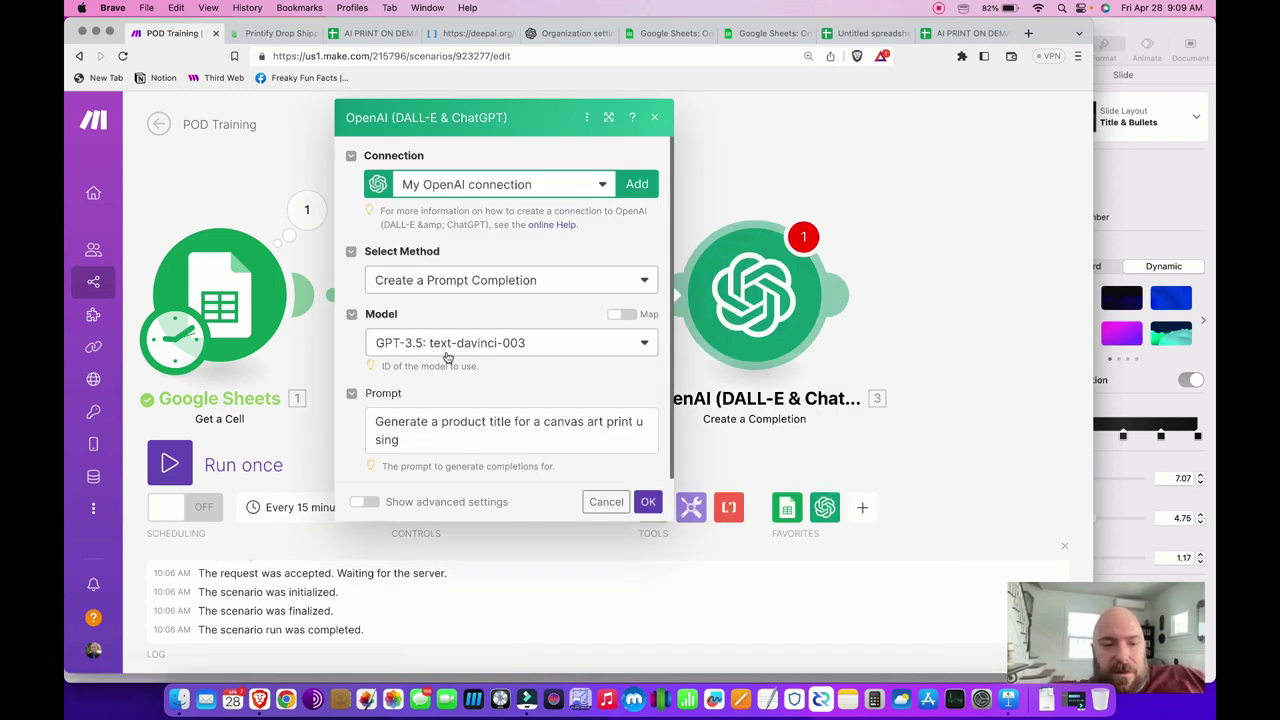
- Add the generated image's url from the Data array to the end of the completion prompt and save the module
{"action": "left_click", "coordinate": [421, 432]}
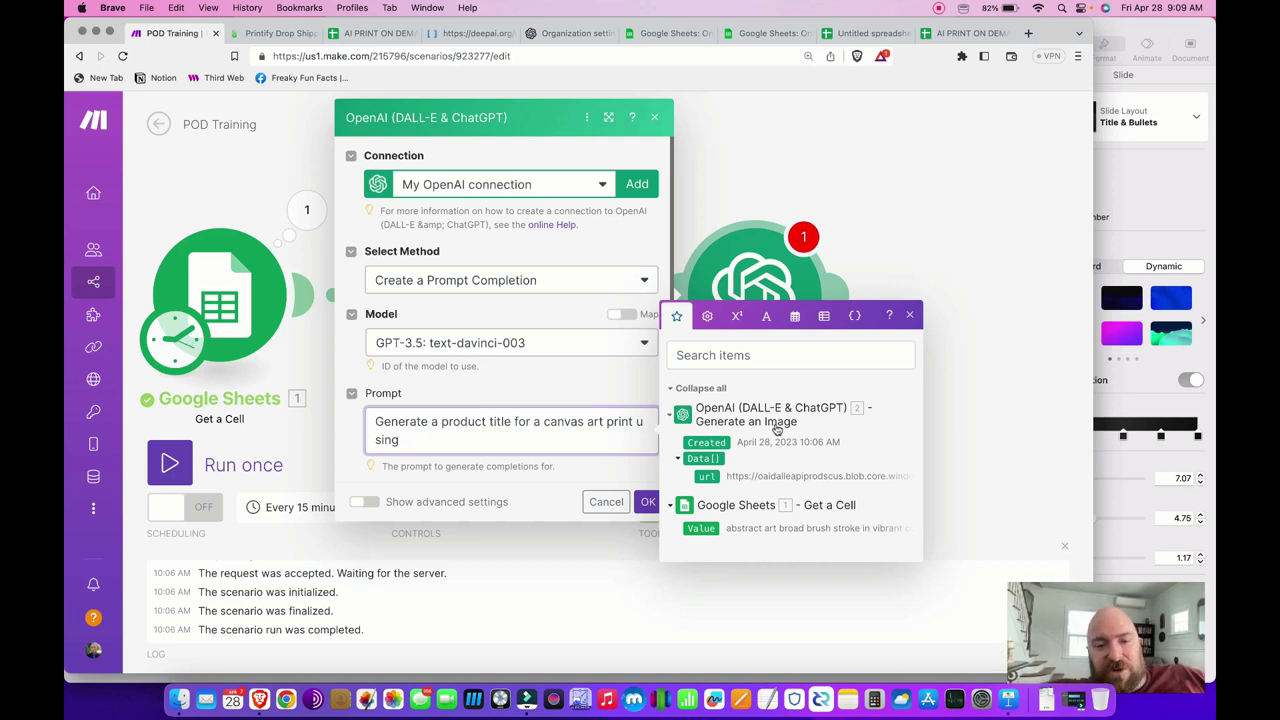
{"action": "left_click", "coordinate": [705, 474]}
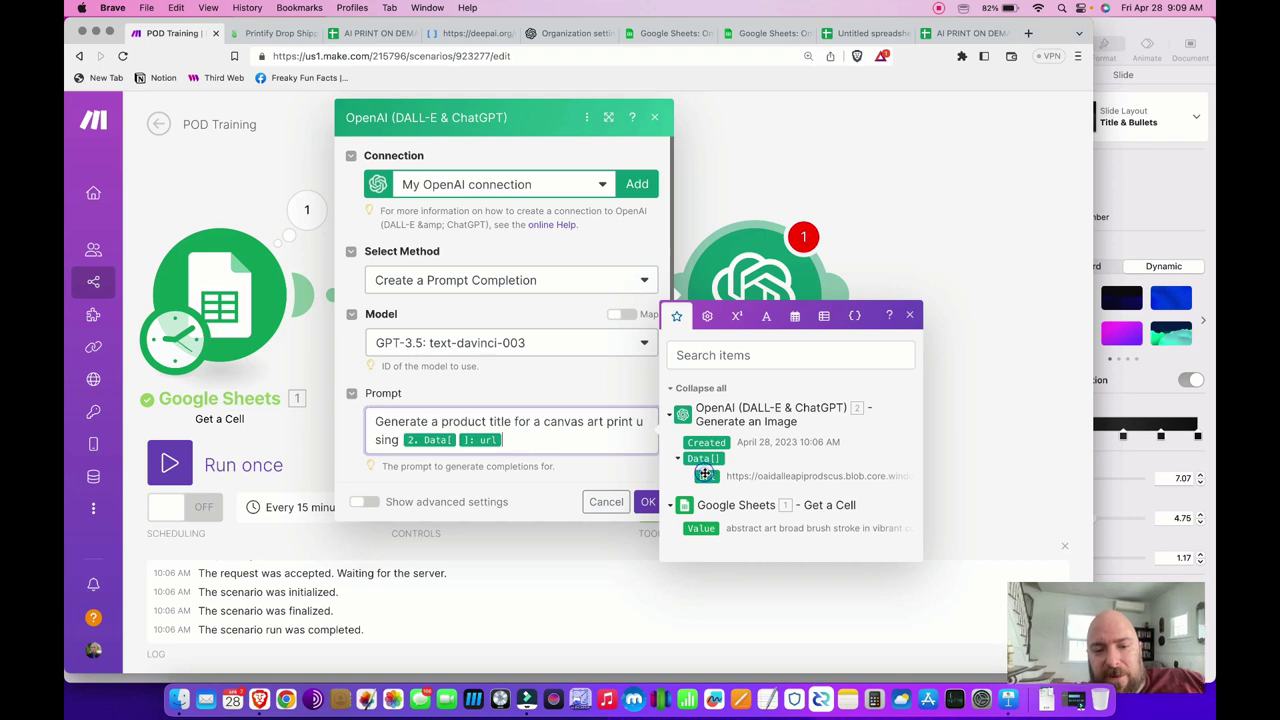
{"action": "left_click", "coordinate": [530, 441]}
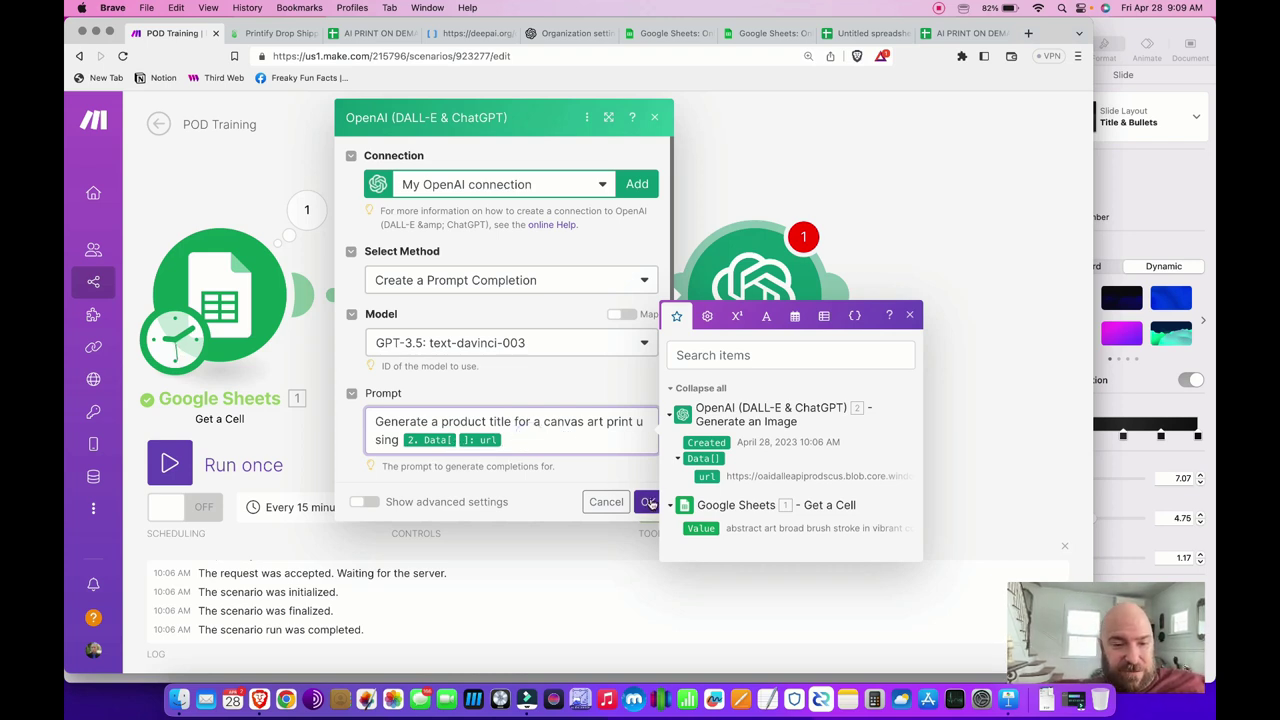
{"action": "left_click", "coordinate": [550, 424]}
{"action": "left_click", "coordinate": [543, 420]}
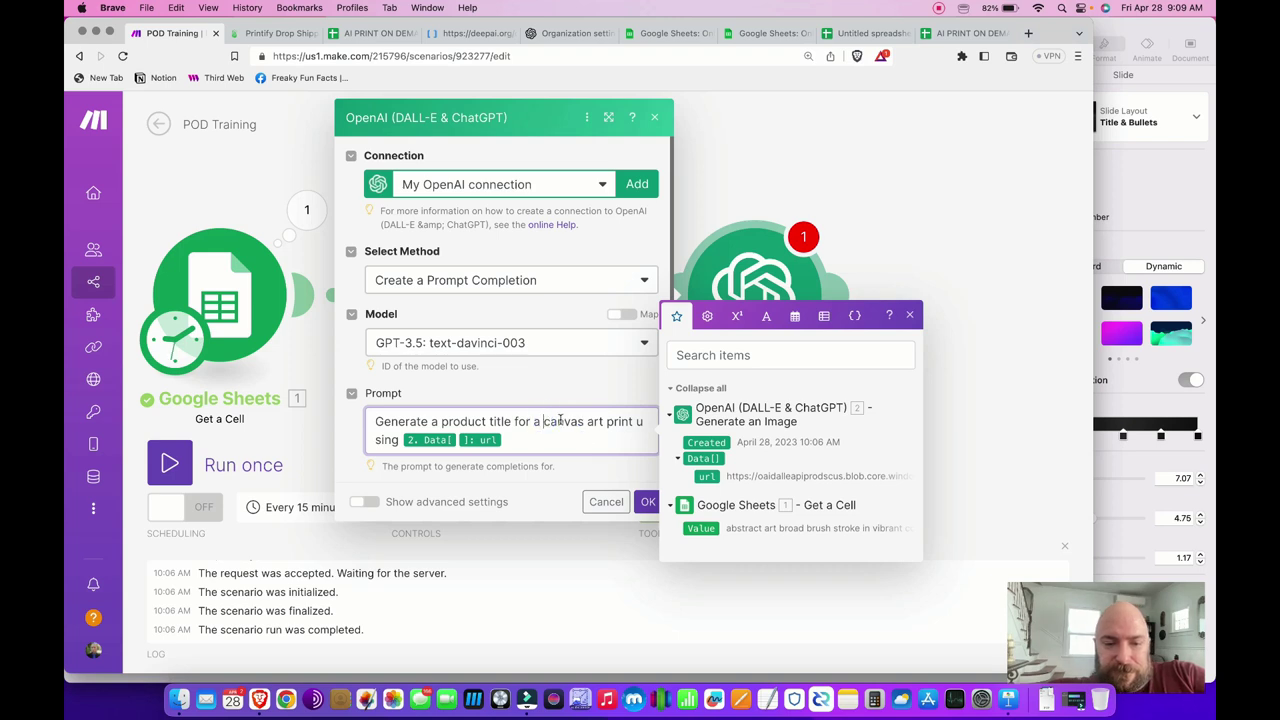
{"action": "left_click", "coordinate": [647, 502]}
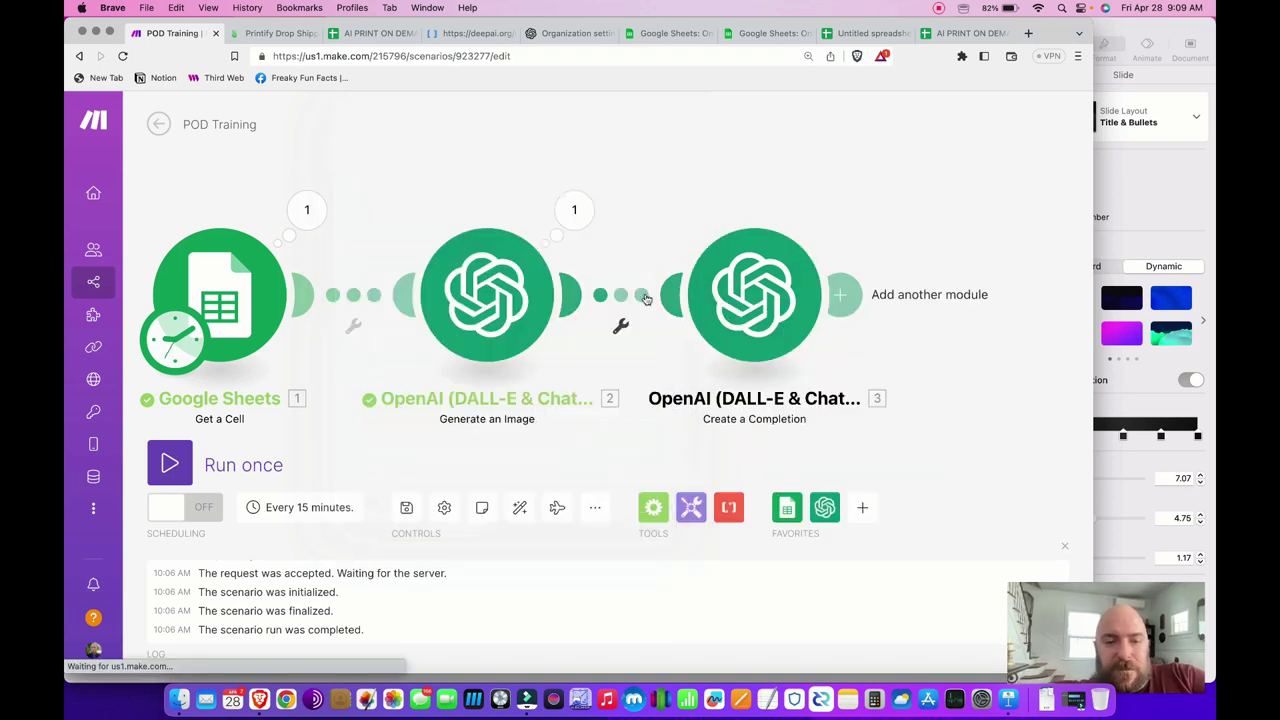
- Show the advanced settings of the Create a Completion module and set Max Tokens to 25
{"action": "left_click", "coordinate": [850, 295]}
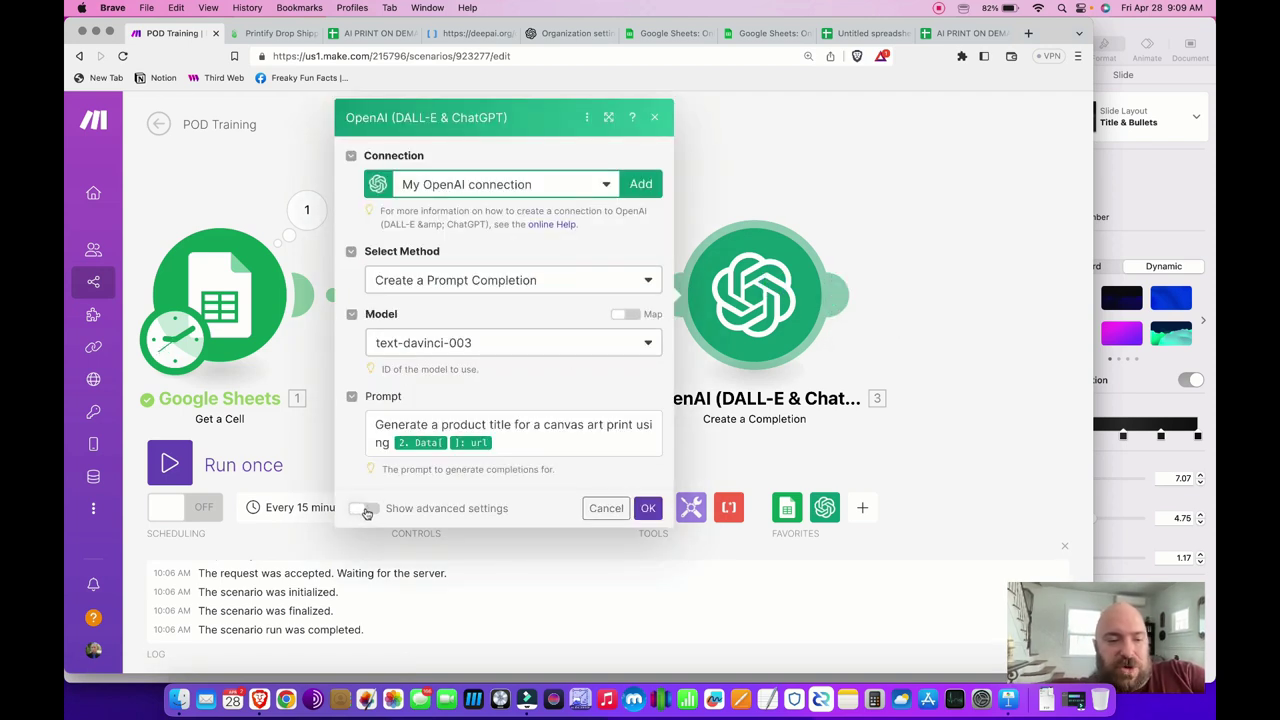
{"action": "left_click", "coordinate": [367, 512]}
{"action": "scroll", "coordinate": [479, 440], "scroll_direction": "down", "scroll_amount": 3}
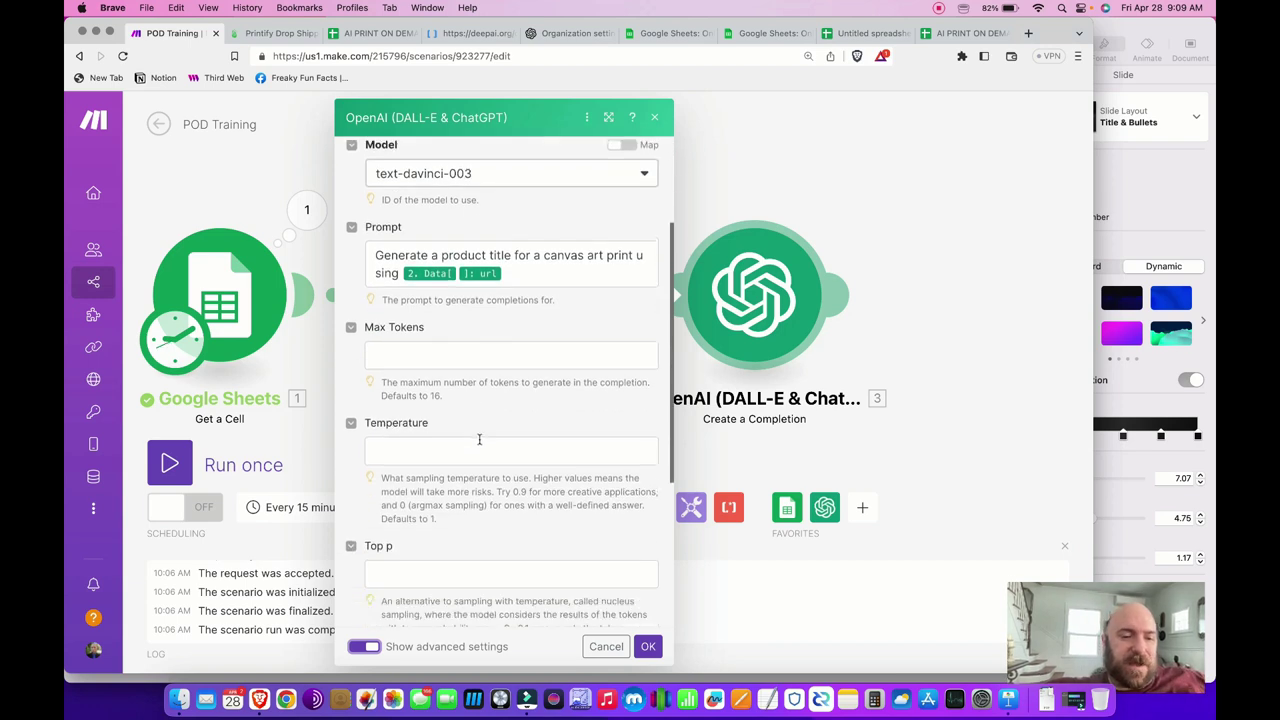
{"action": "left_click", "coordinate": [436, 356]}
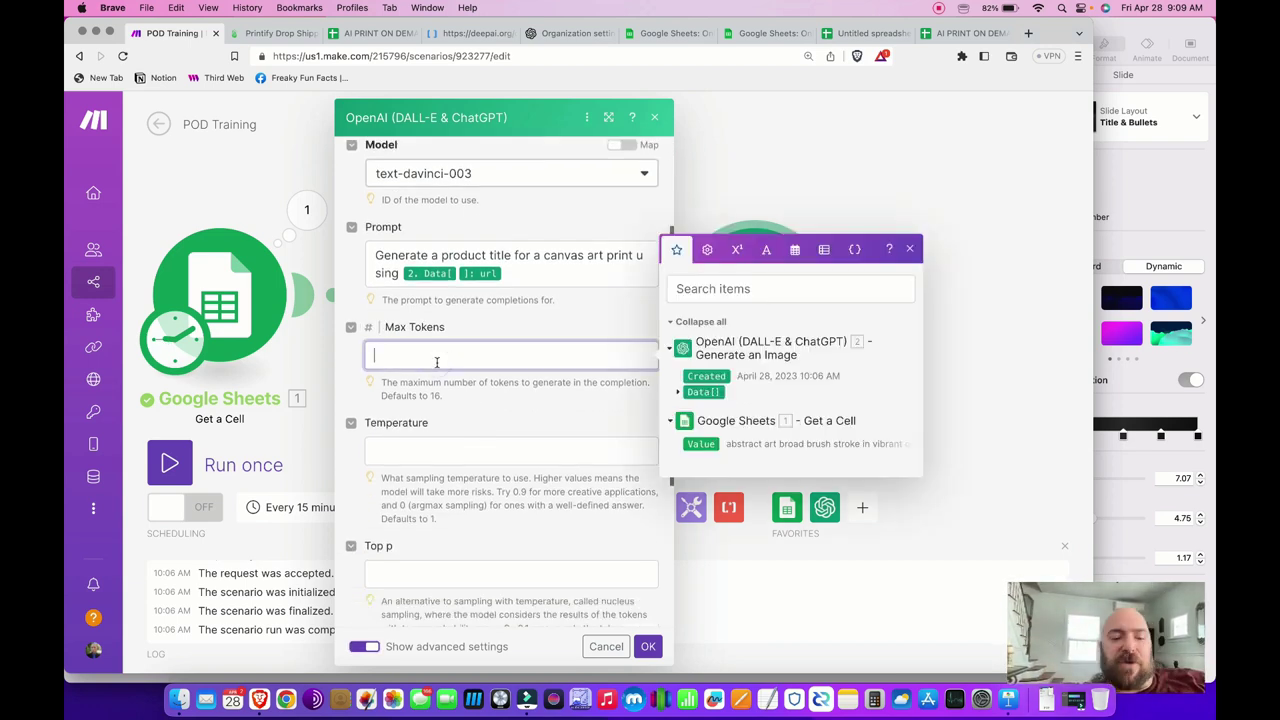
{"action": "type", "text": "25"}
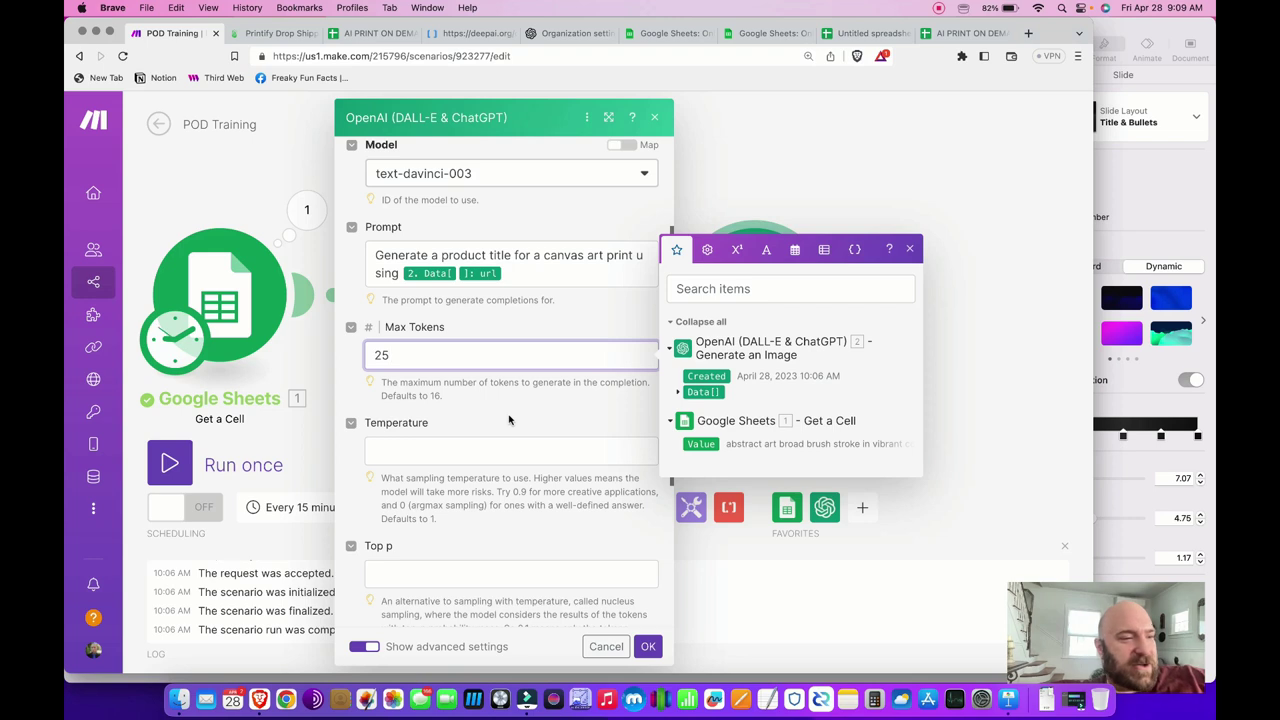
{"action": "double_click", "coordinate": [493, 350]}
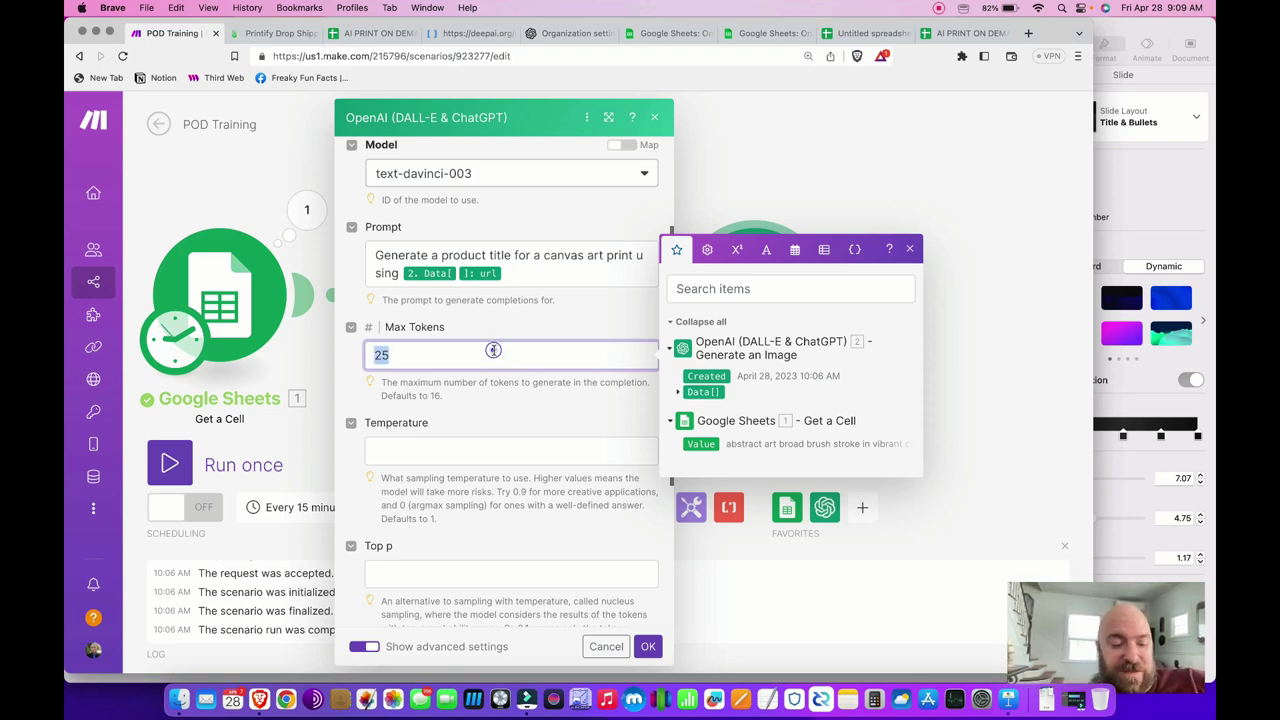
{"action": "type", "text": "50"}
{"action": "type", "text": "25"}
{"action": "key", "text": "BackSpace"}
{"action": "type", "text": "45"}
{"action": "key", "text": "BackSpace"}
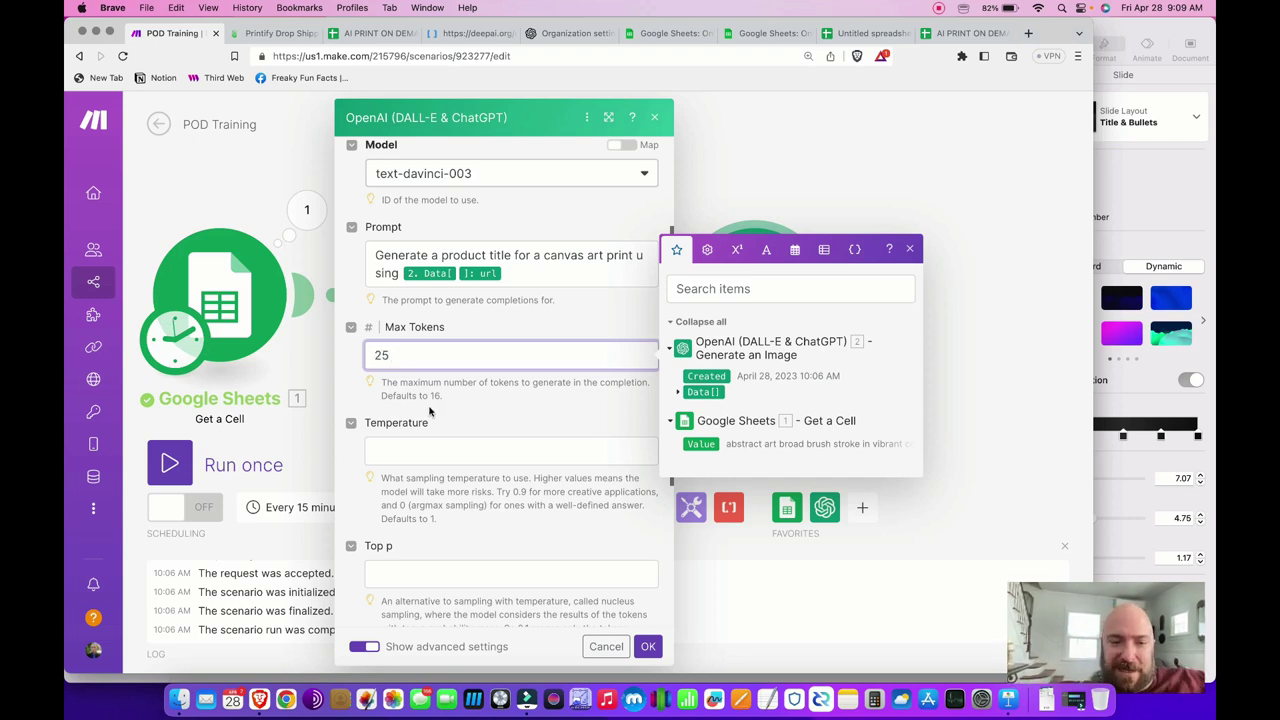
- Set the completion's Temperature to 1 and read the guidance on sampling temperature
{"action": "left_click", "coordinate": [424, 448]}
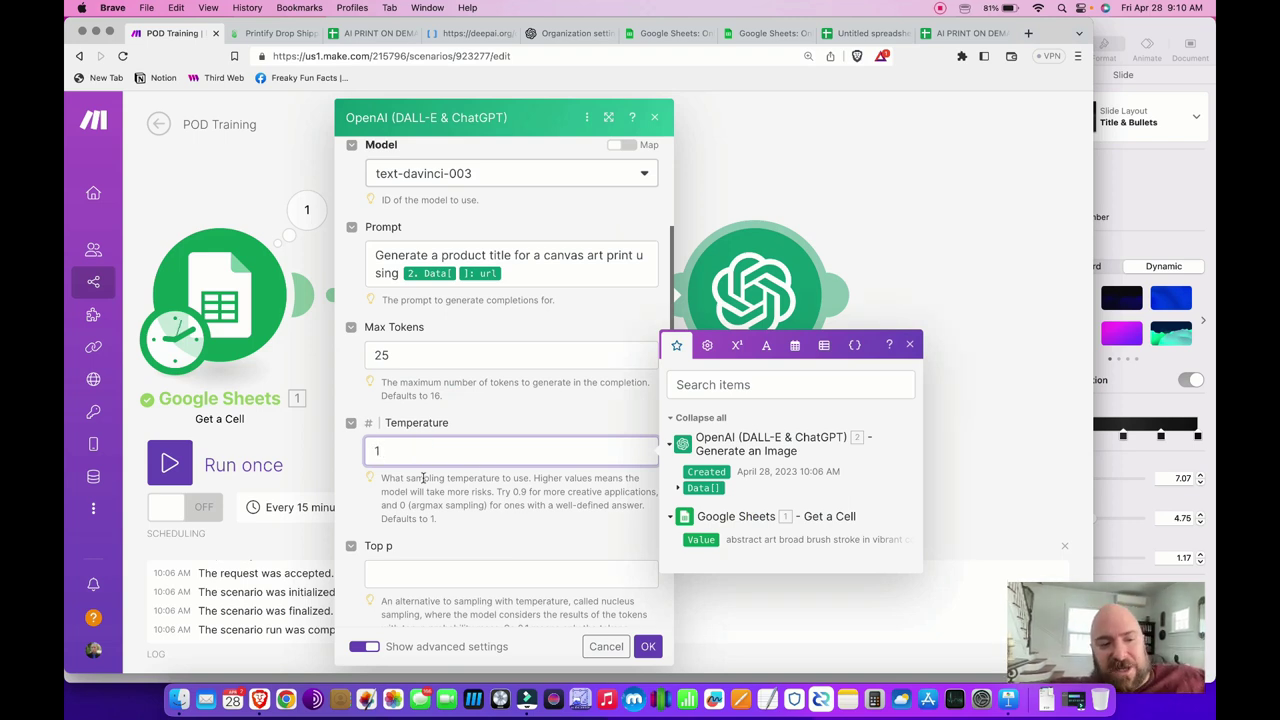
{"action": "left_click", "coordinate": [535, 488]}
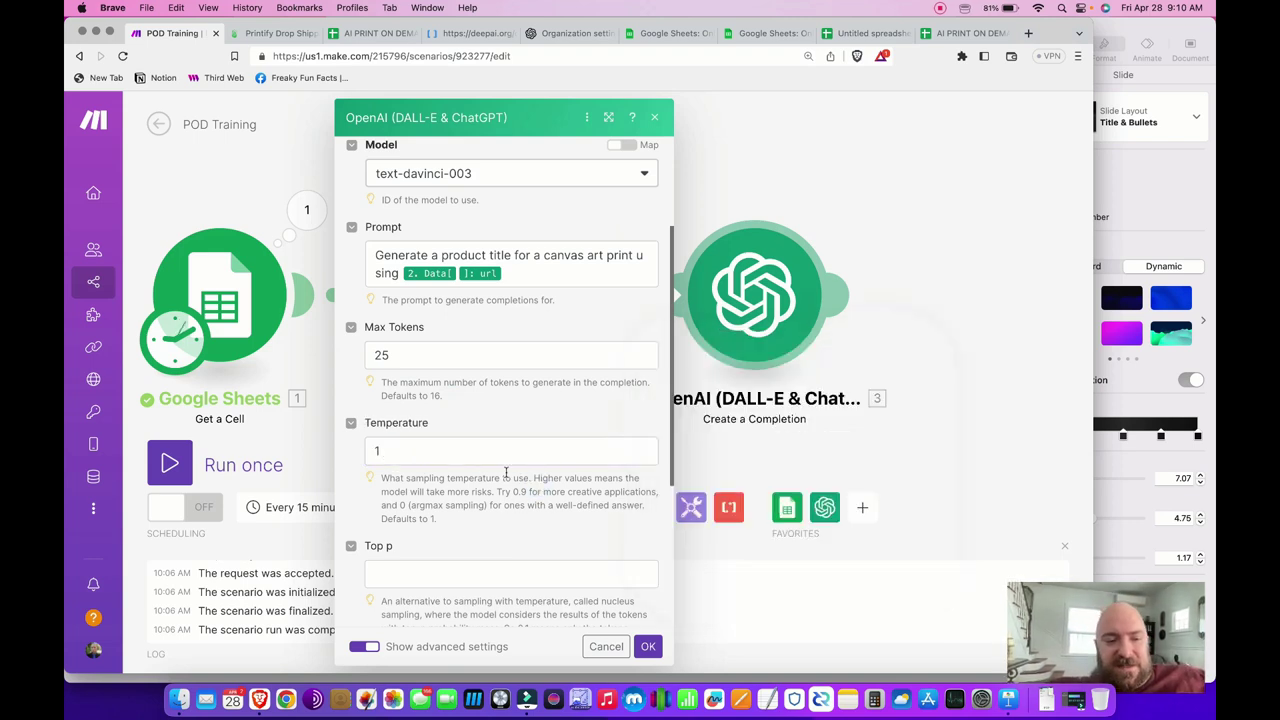
{"action": "left_click", "coordinate": [446, 450]}
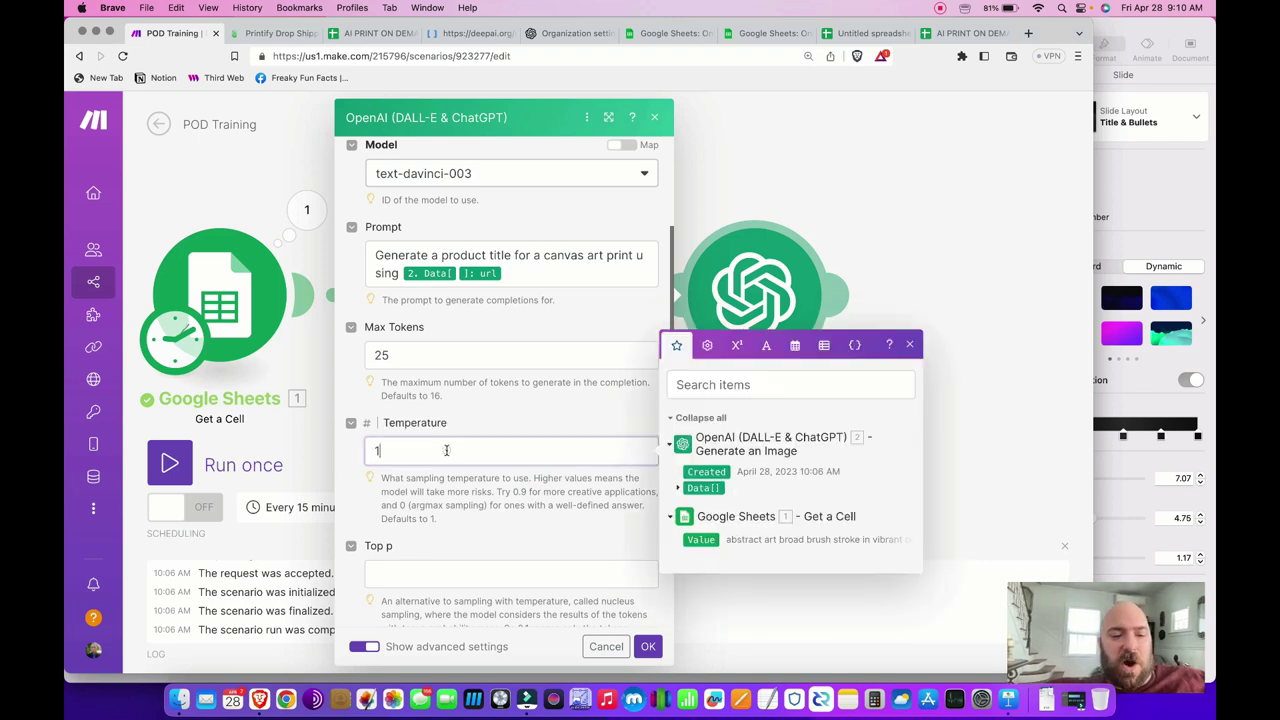
{"action": "left_click", "coordinate": [441, 509]}
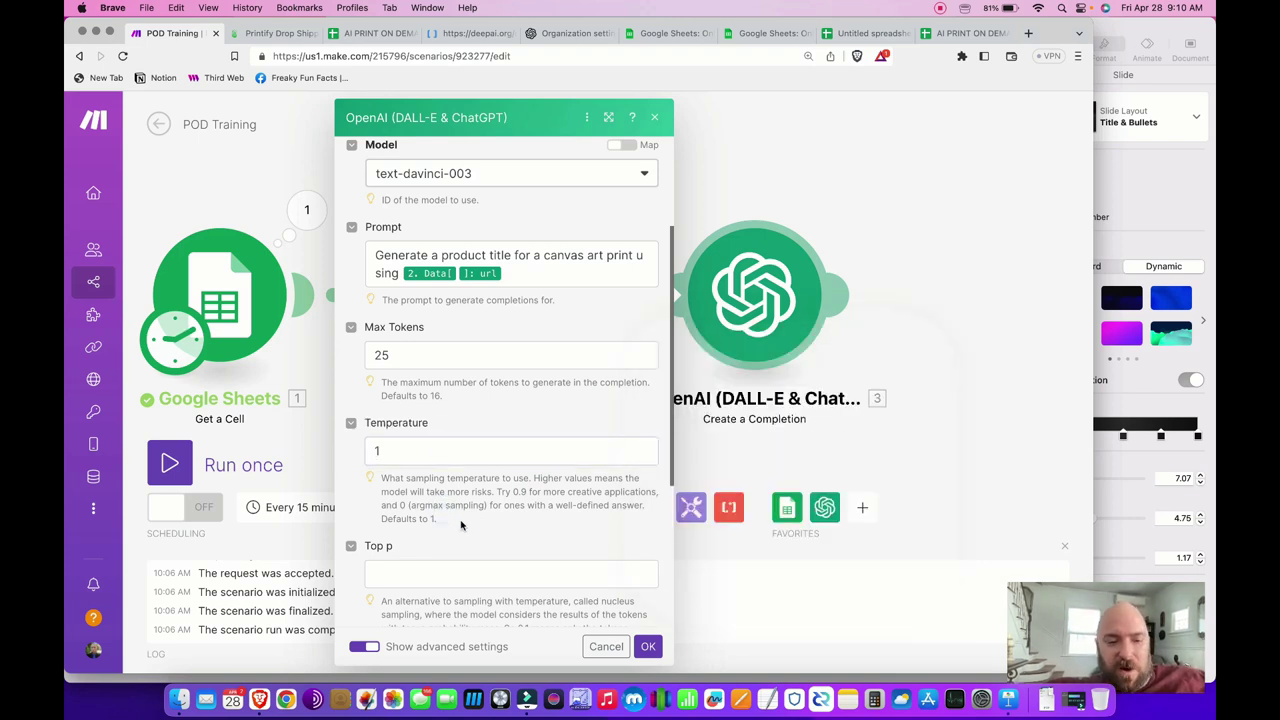
{"action": "left_click_drag", "start_coordinate": [424, 518], "coordinate": [402, 505]}
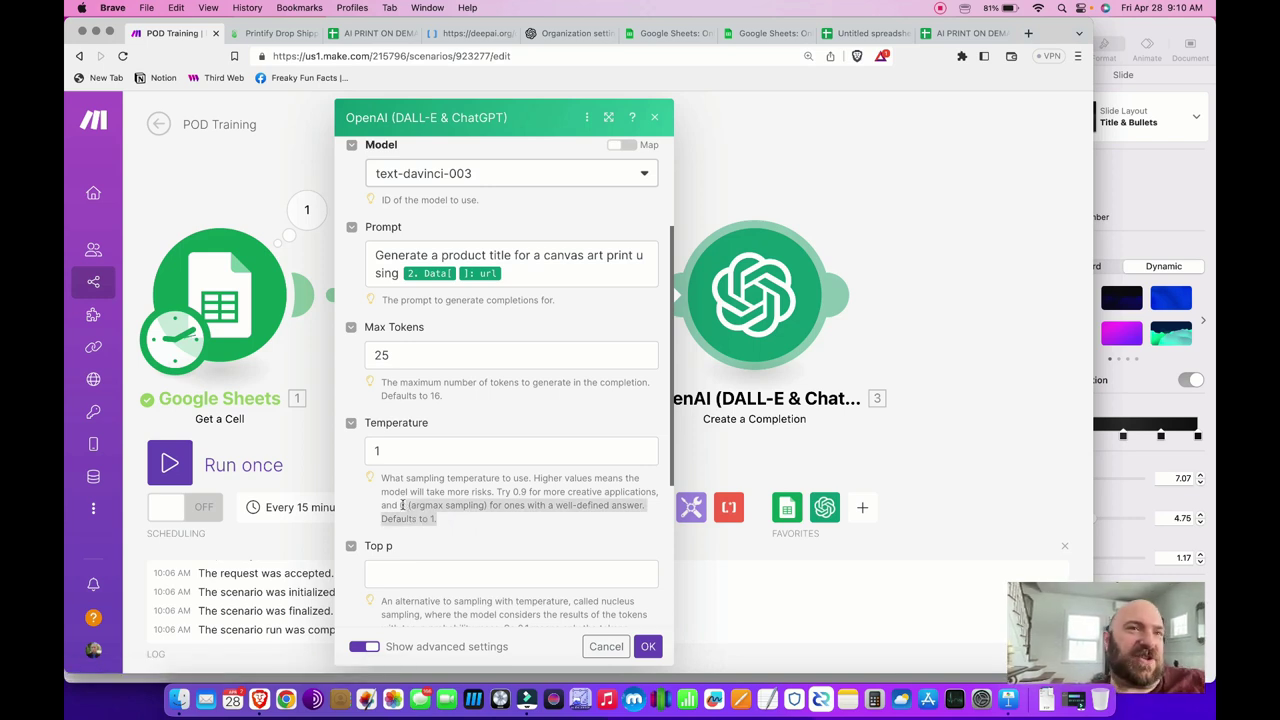
{"action": "left_click", "coordinate": [397, 449]}
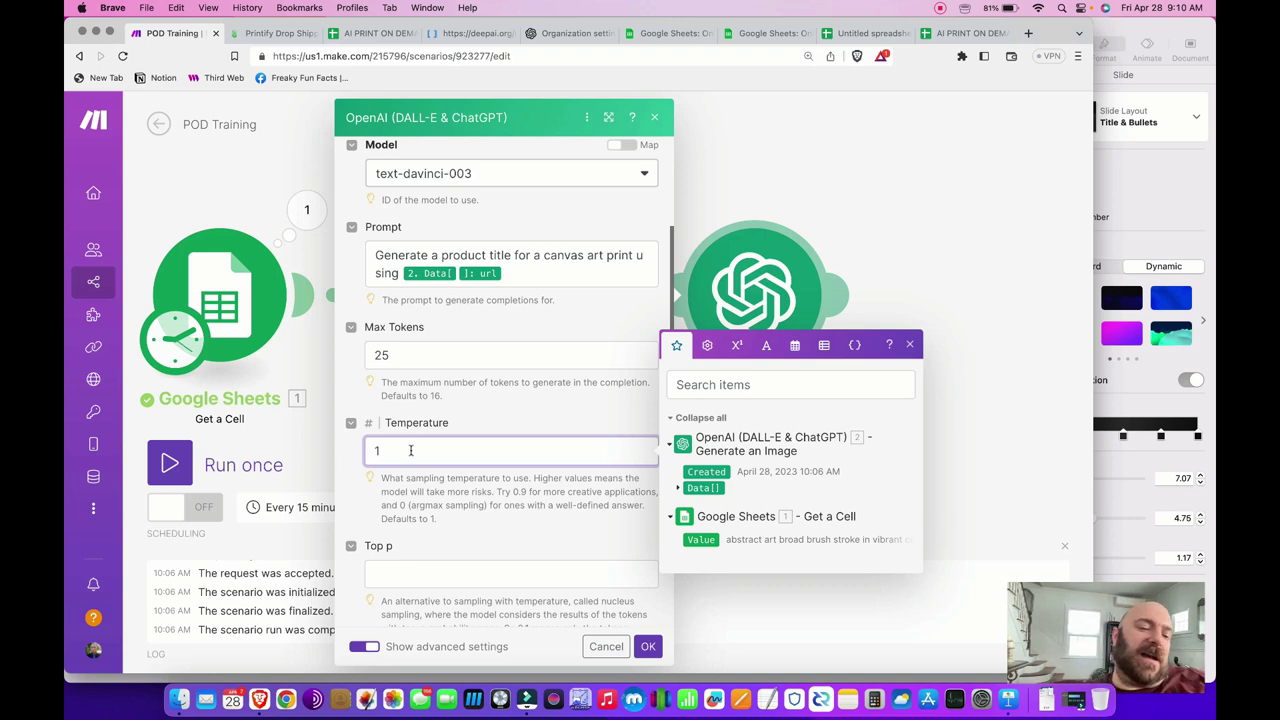
- Set N, the number of completions generated for each prompt, to 1
{"action": "scroll", "coordinate": [420, 562], "scroll_direction": "down", "scroll_amount": 3}
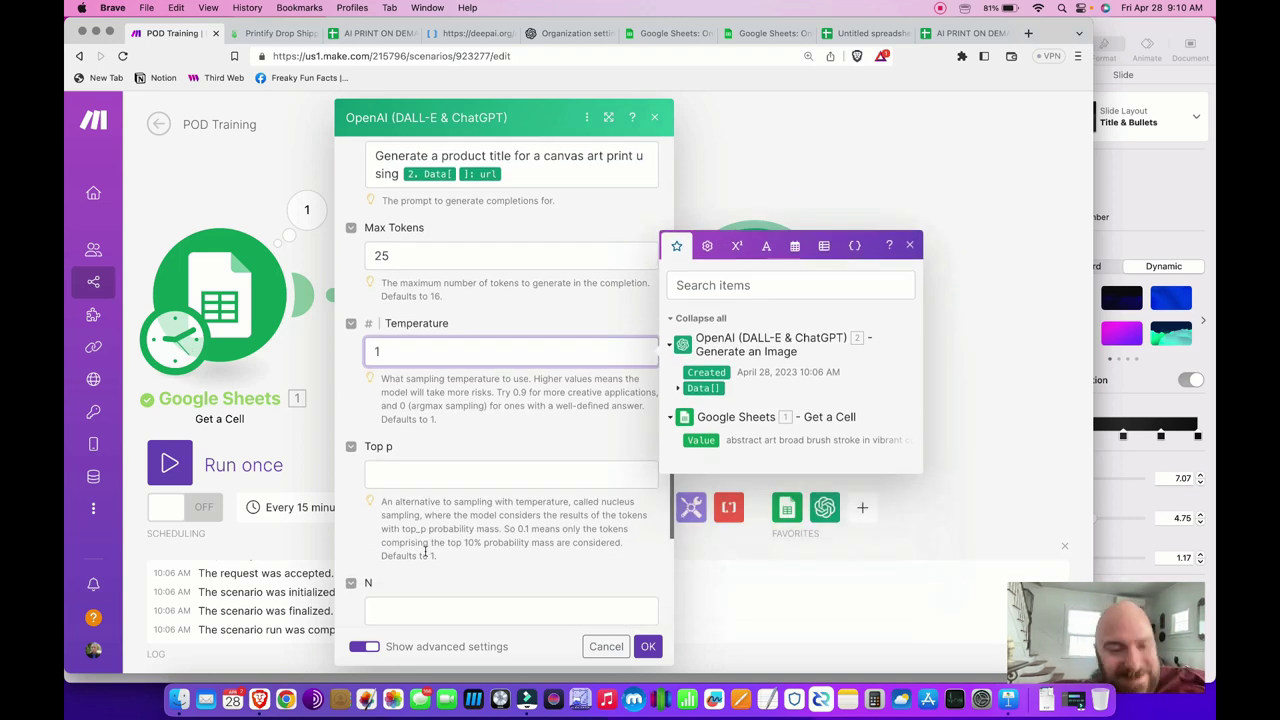
{"action": "scroll", "coordinate": [425, 556], "scroll_direction": "down", "scroll_amount": 2}
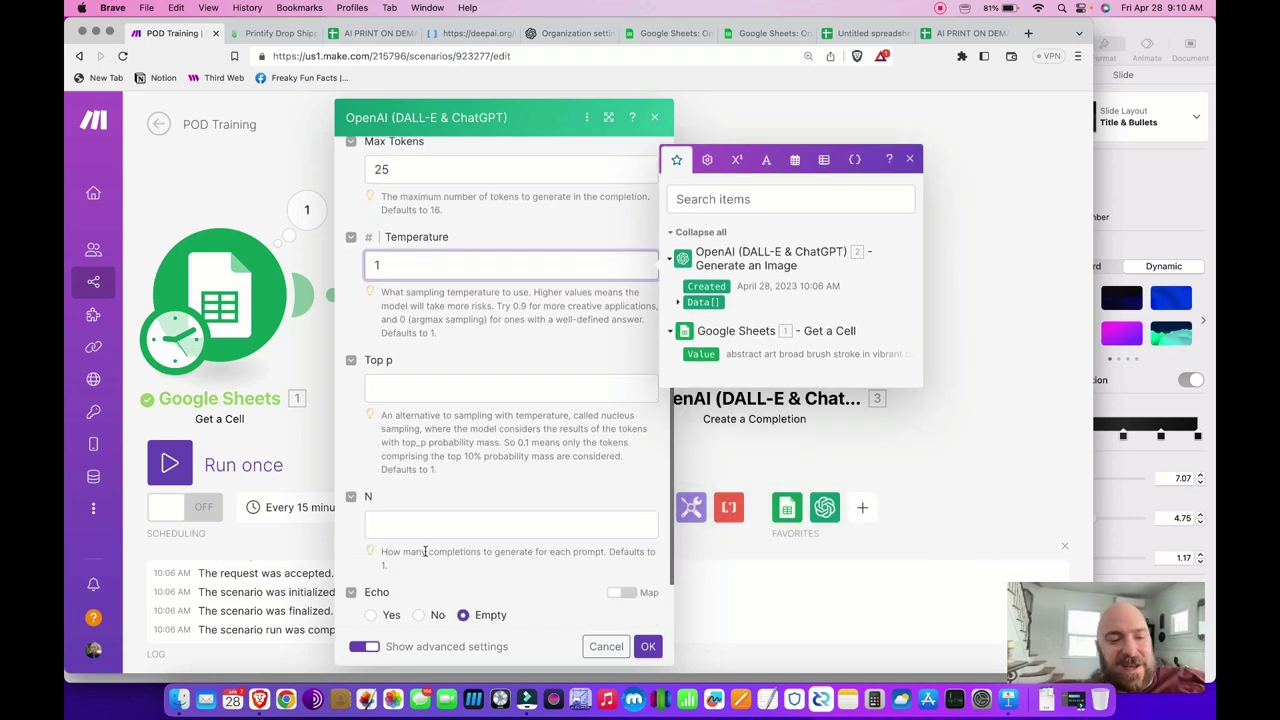
{"action": "left_click", "coordinate": [458, 441]}
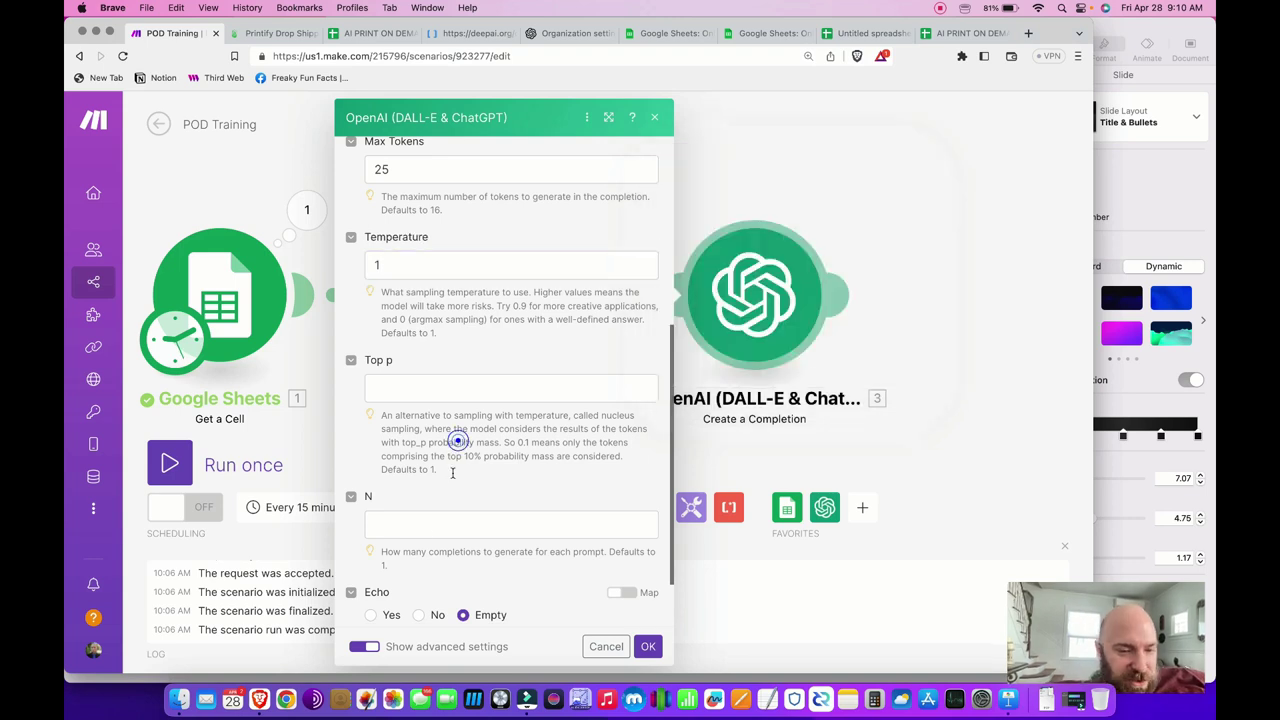
{"action": "left_click", "coordinate": [420, 526]}
{"action": "type", "text": "1"}
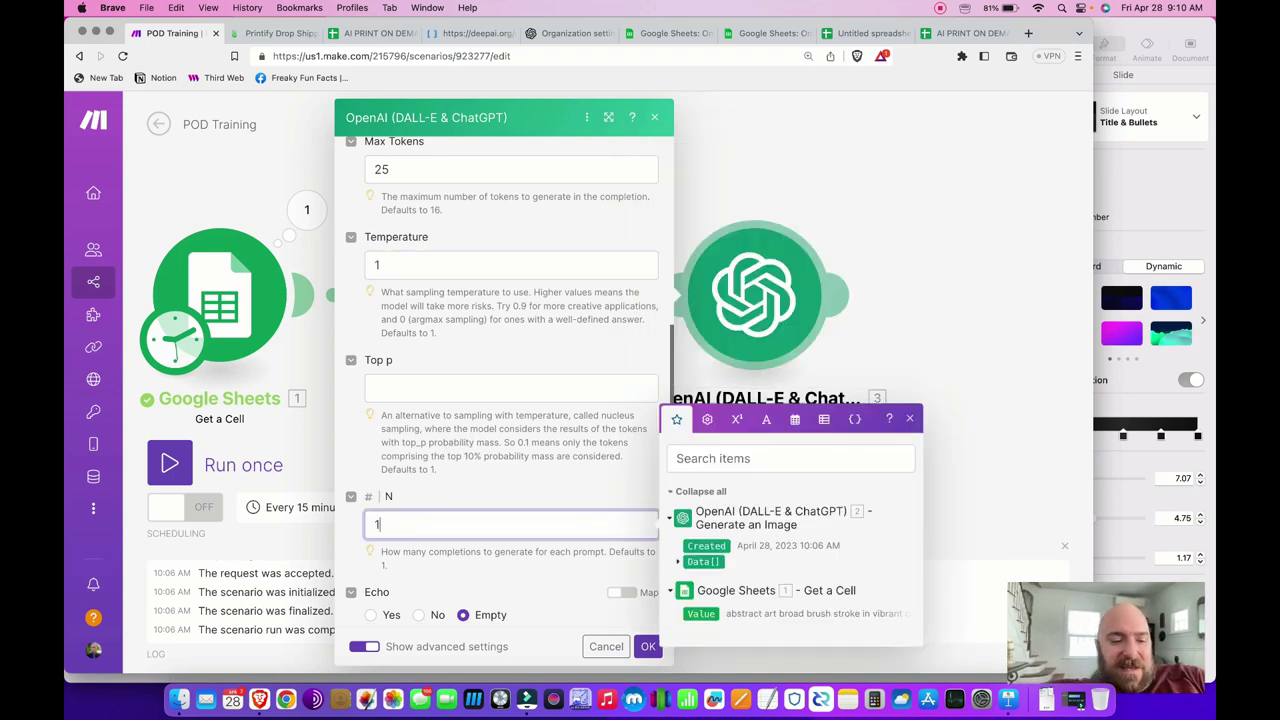
- Set Echo to No, save the completion module's settings, and run the scenario once
{"action": "scroll", "coordinate": [463, 473], "scroll_direction": "down", "scroll_amount": 2}
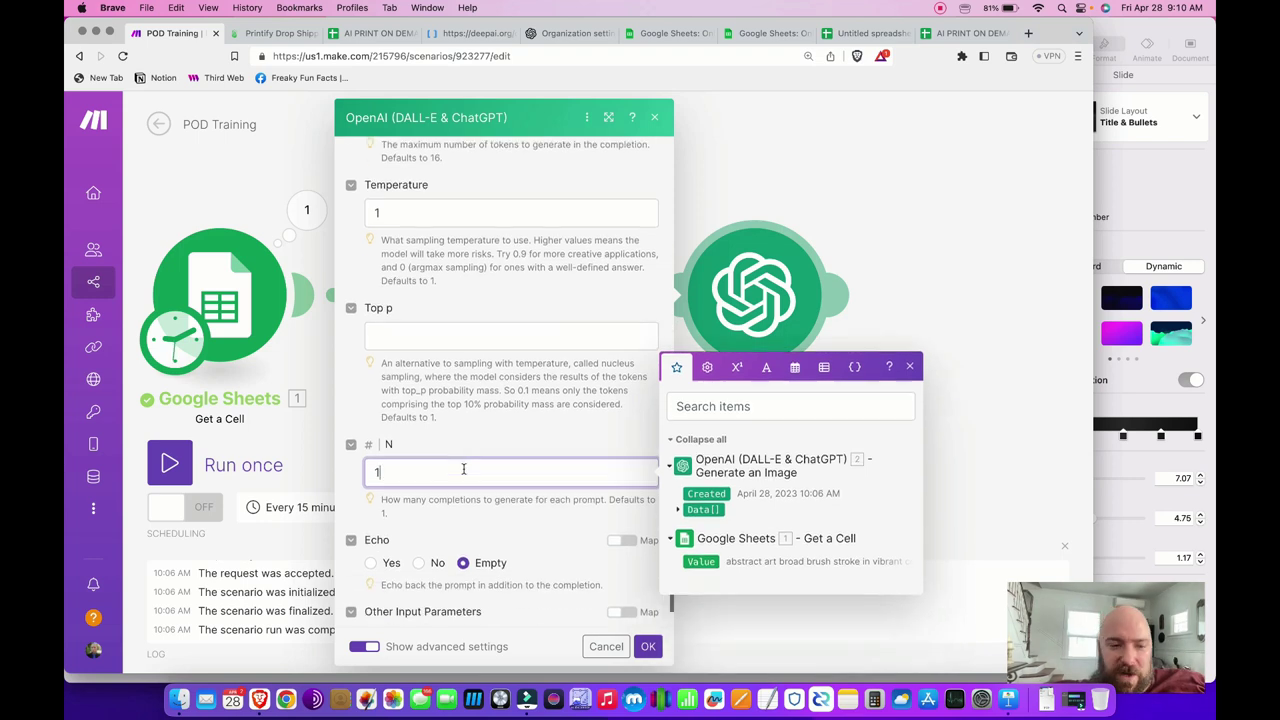
{"action": "left_click", "coordinate": [481, 398]}
{"action": "scroll", "coordinate": [481, 398], "scroll_direction": "down", "scroll_amount": 1}
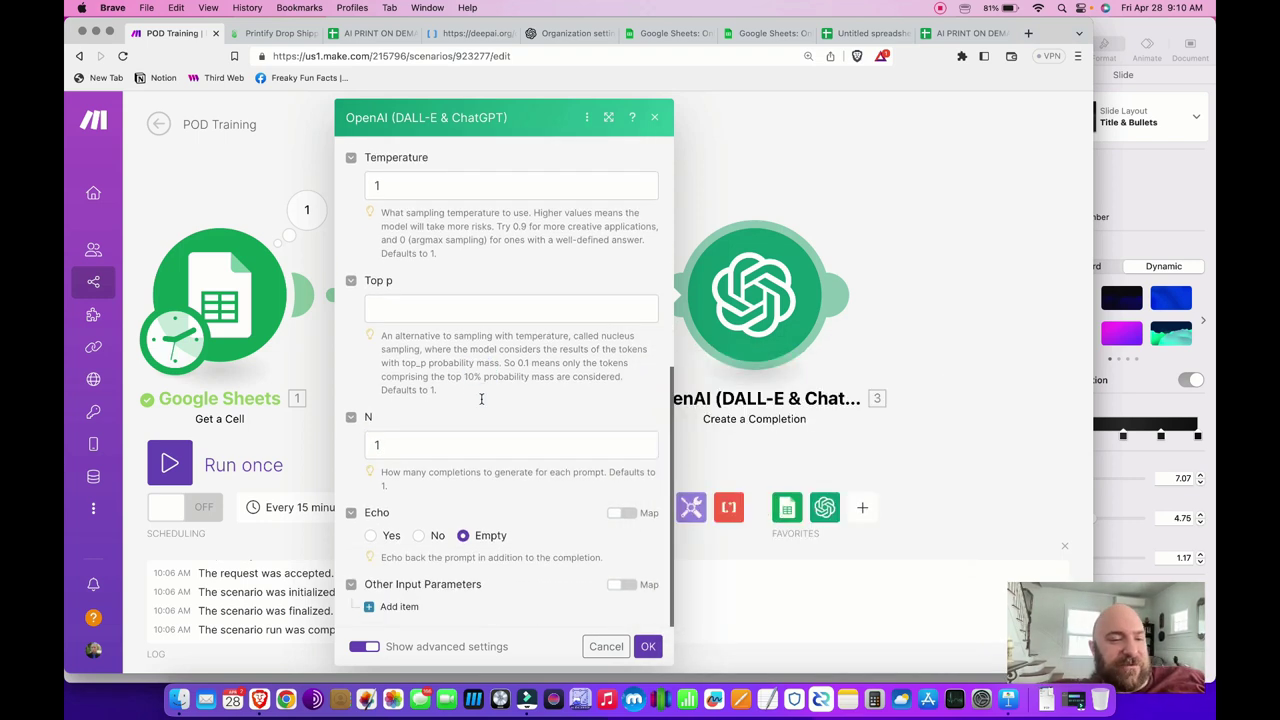
{"action": "left_click", "coordinate": [419, 536]}
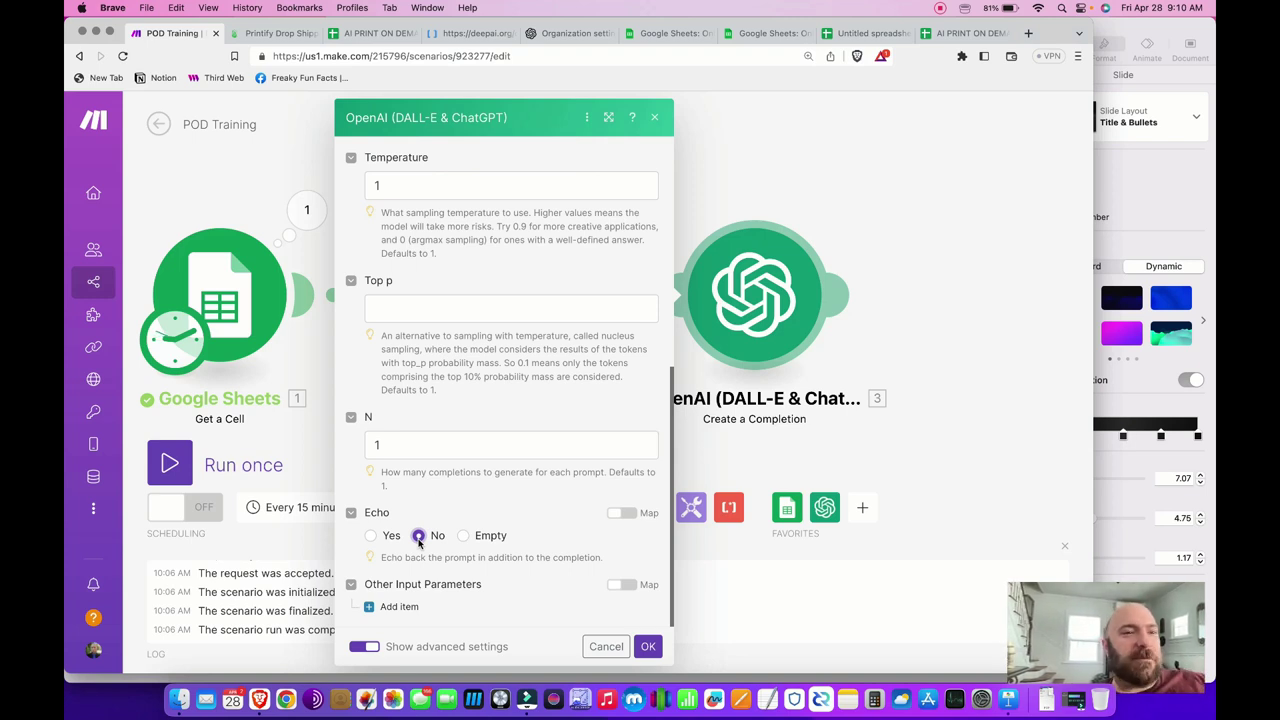
{"action": "left_click", "coordinate": [649, 648]}
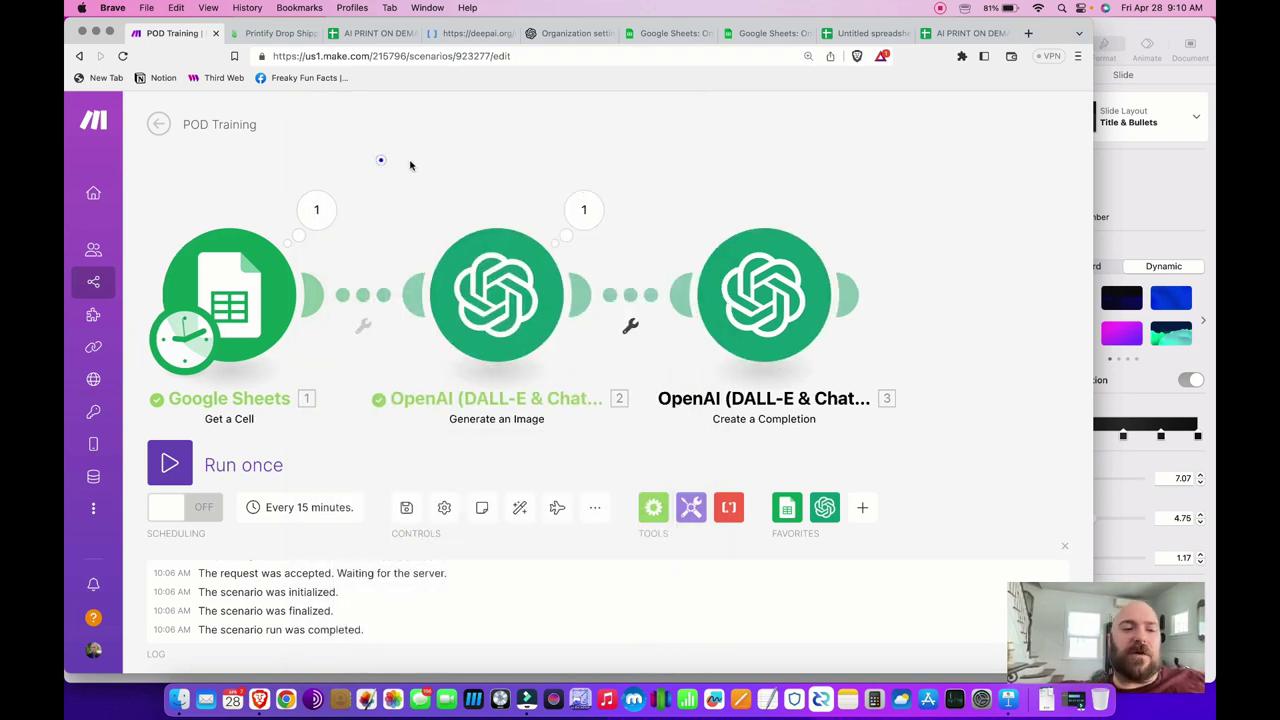
{"action": "left_click", "coordinate": [172, 461]}
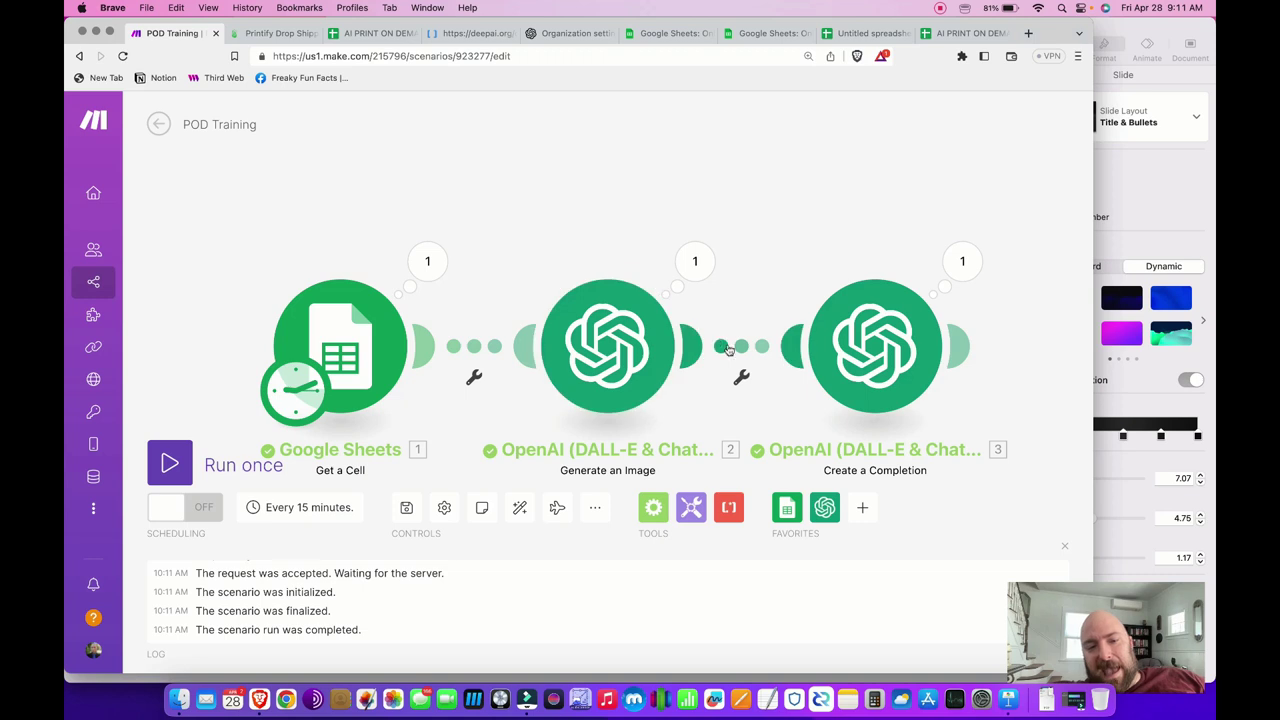
- Examine the organization's daily and monthly API usage in the OpenAI account, and return to the POD Training scenario
{"action": "left_click", "coordinate": [575, 33]}
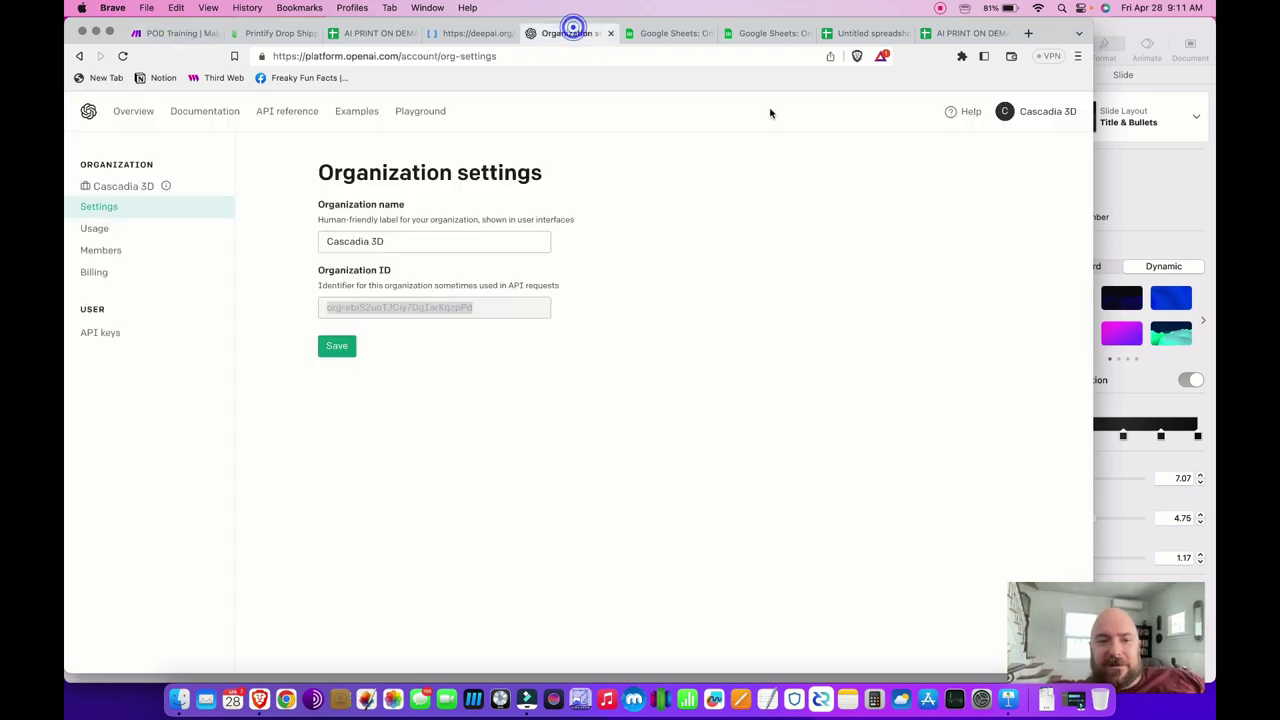
{"action": "left_click", "coordinate": [1030, 110]}
{"action": "left_click", "coordinate": [988, 190]}
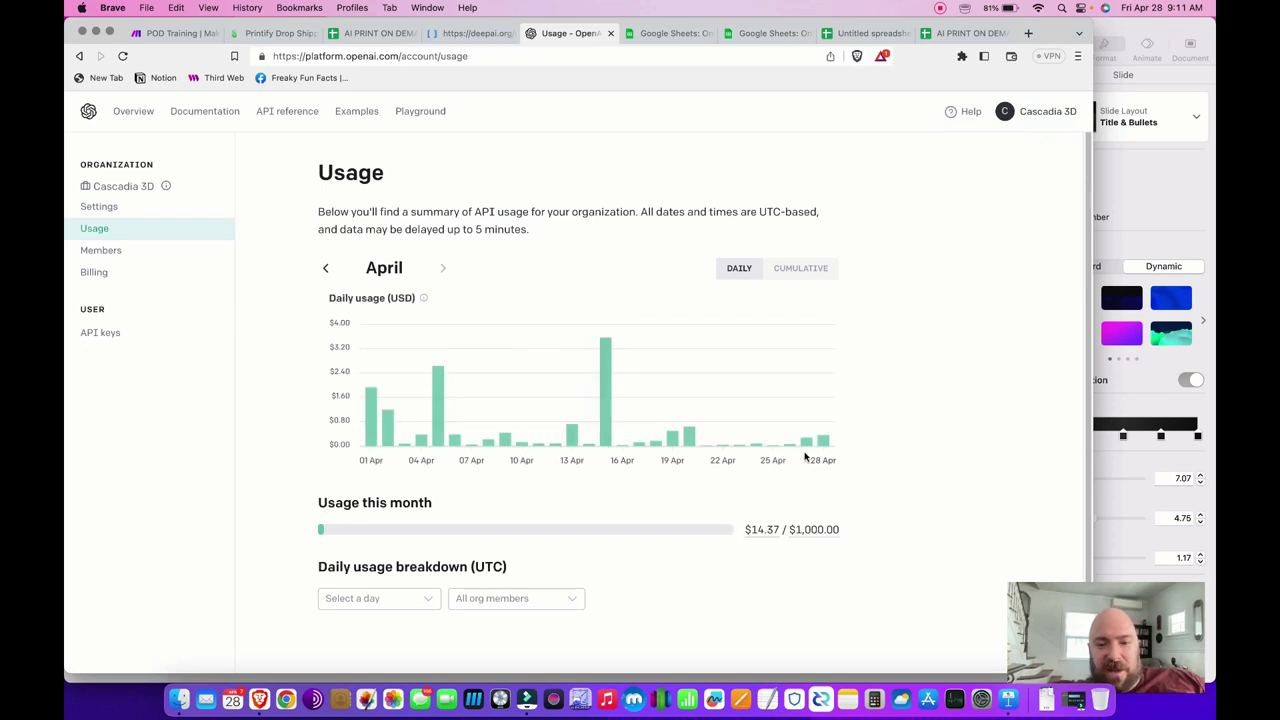
{"action": "mouse_move", "coordinate": [779, 541]}
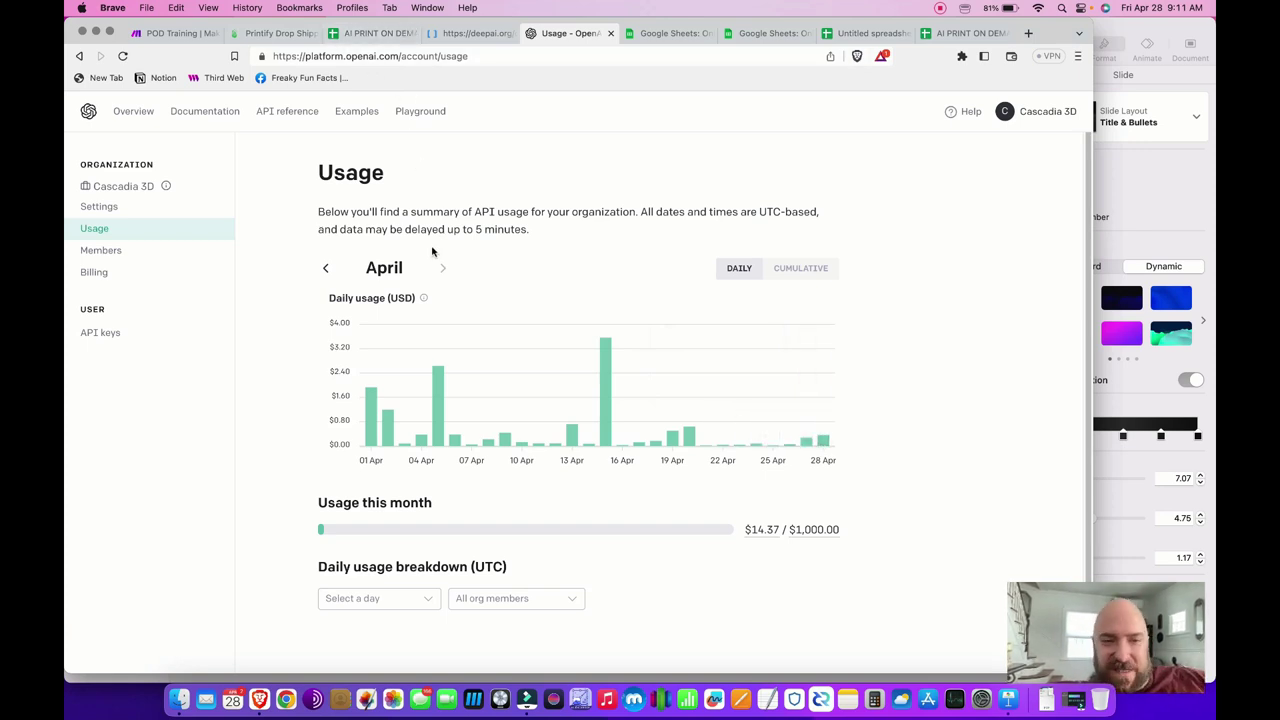
{"action": "left_click", "coordinate": [190, 35]}
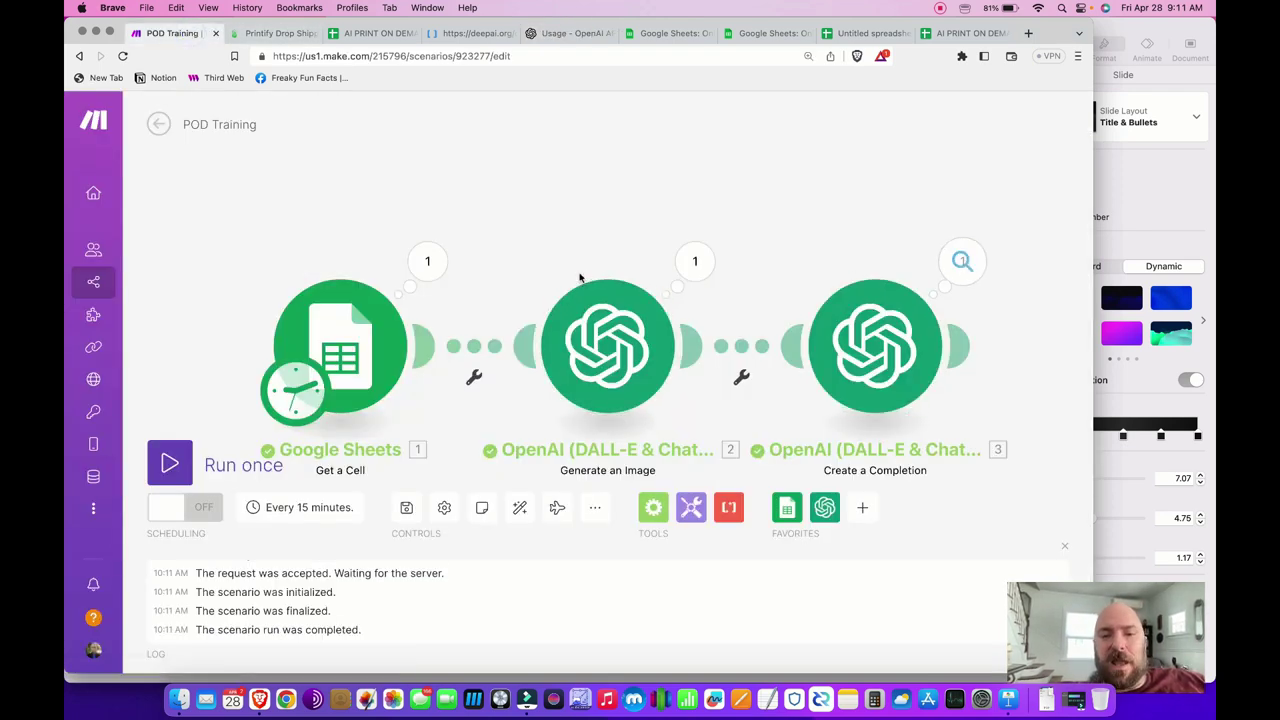
- Examine the completion module's run output down to the generated title text under Choices, and close the output
{"action": "left_click", "coordinate": [962, 263]}
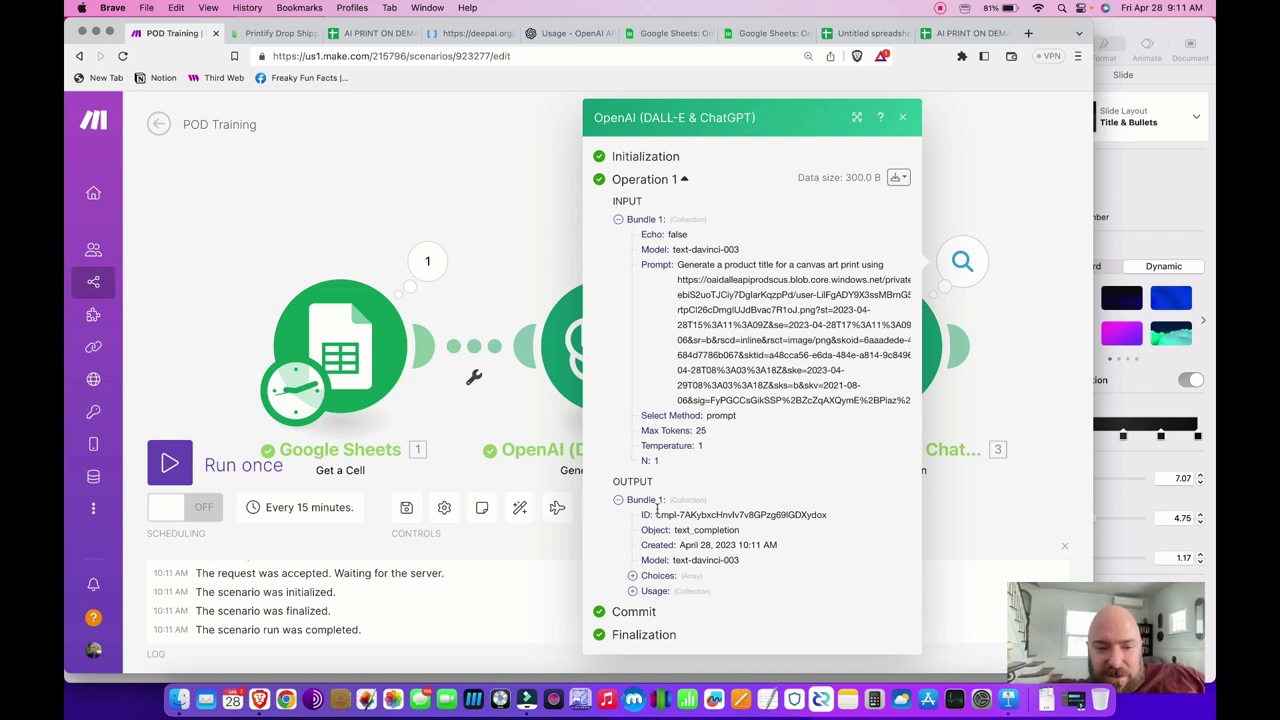
{"action": "left_click", "coordinate": [632, 575]}
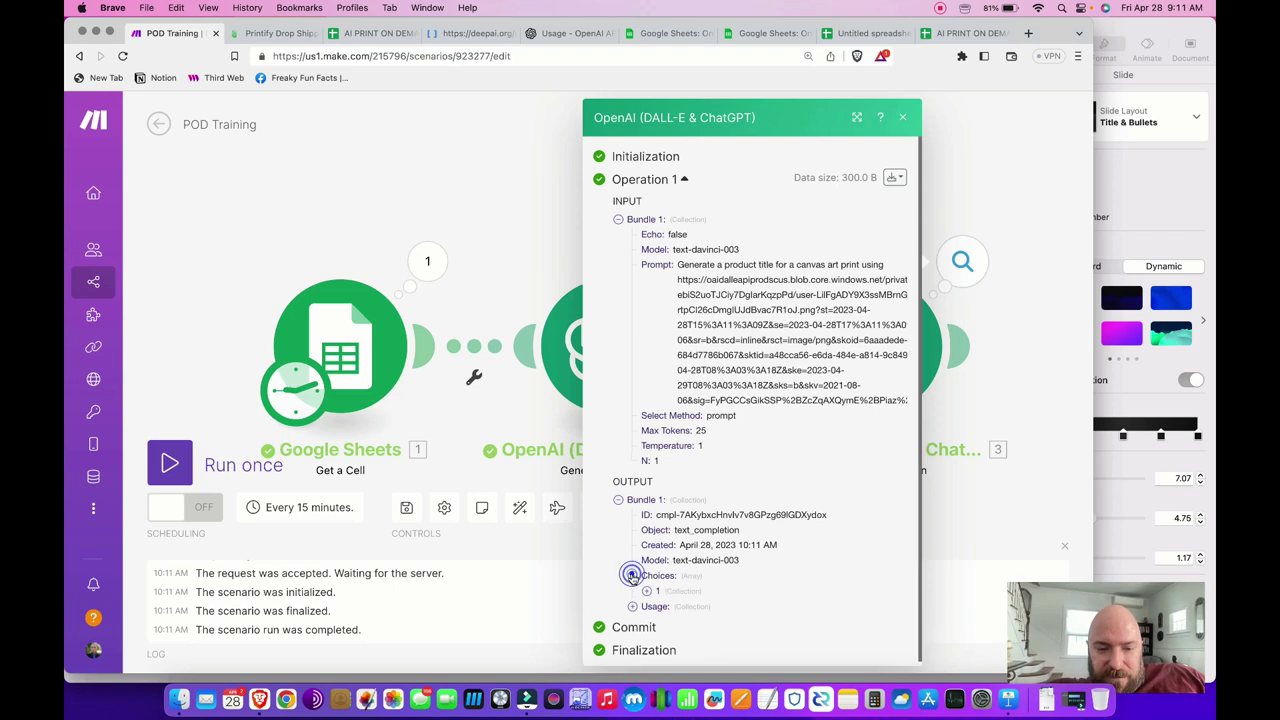
{"action": "left_click", "coordinate": [647, 586]}
{"action": "scroll", "coordinate": [665, 575], "scroll_direction": "down", "scroll_amount": 2}
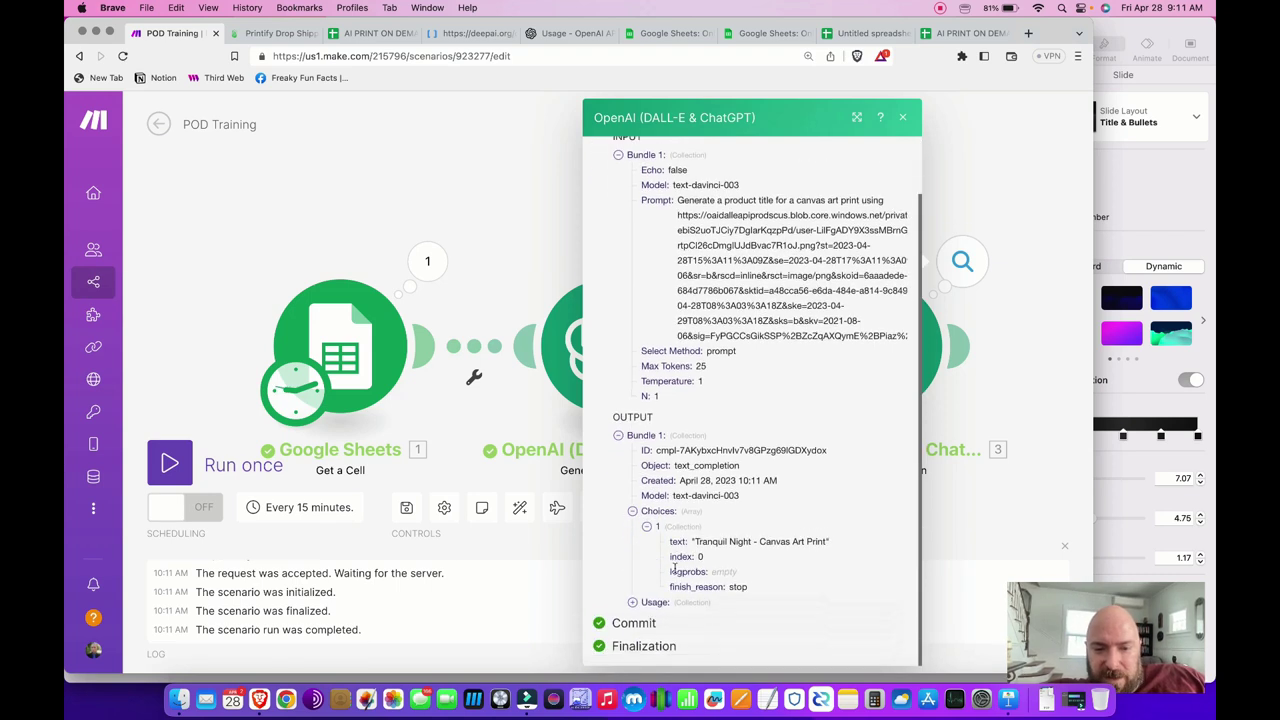
{"action": "left_click_drag", "start_coordinate": [694, 541], "coordinate": [830, 547]}
{"action": "left_click_drag", "start_coordinate": [749, 541], "coordinate": [695, 557]}
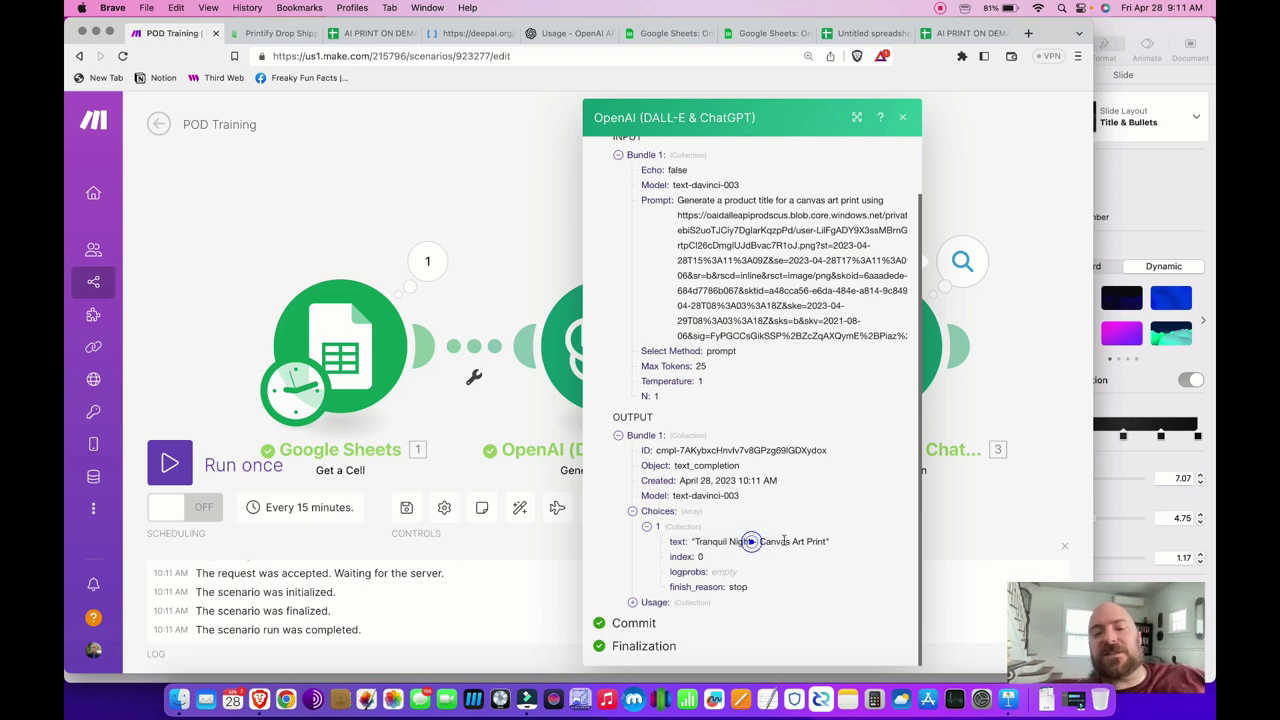
{"action": "left_click_drag", "start_coordinate": [829, 541], "coordinate": [688, 543]}
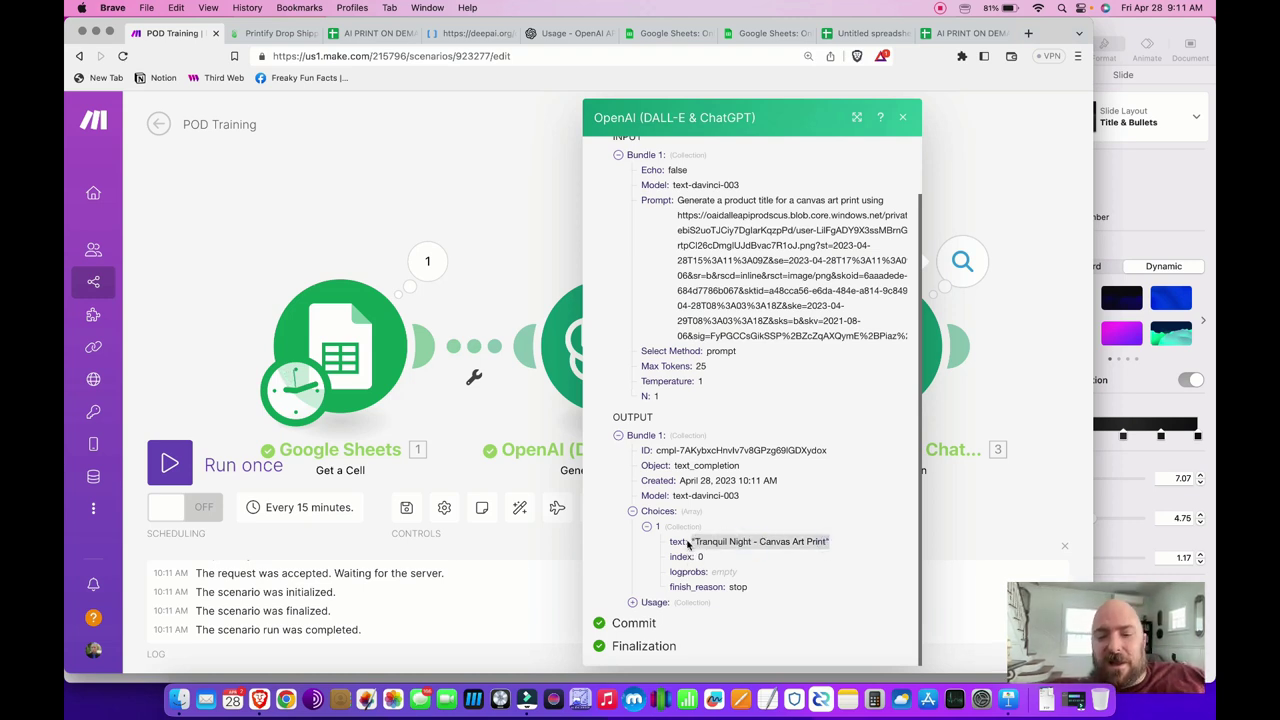
{"action": "left_click", "coordinate": [722, 540]}
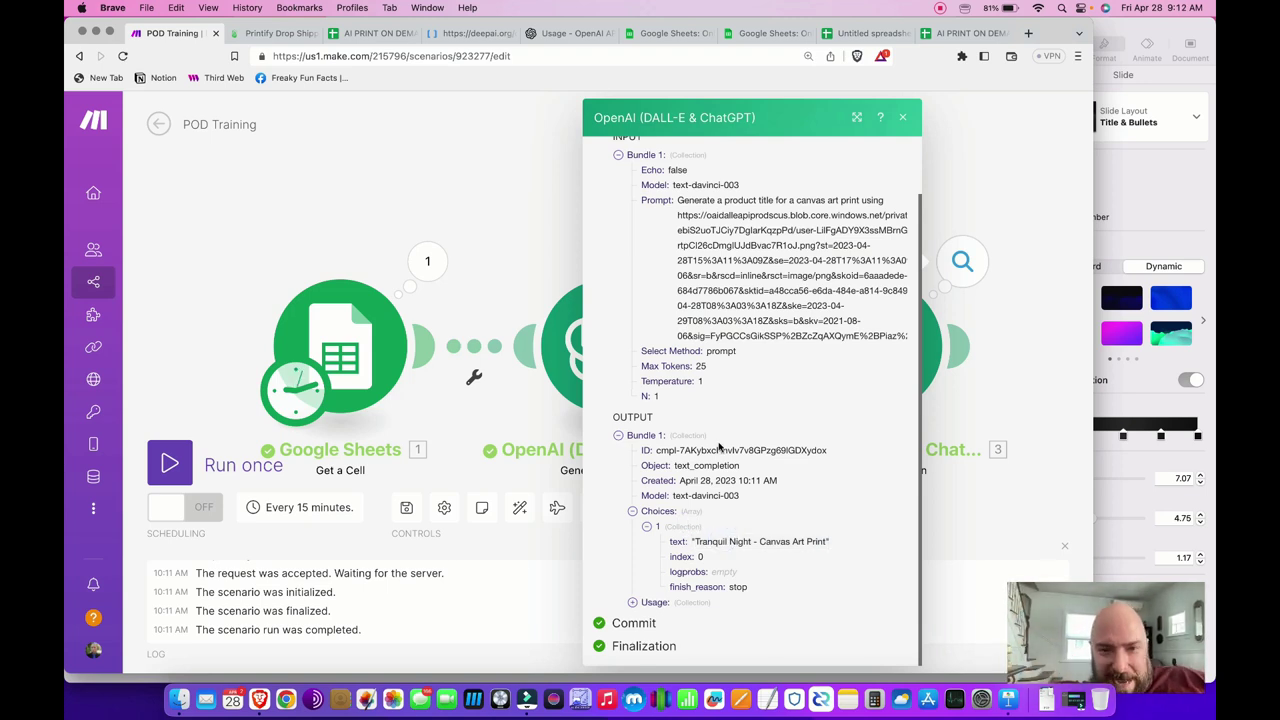
{"action": "scroll", "coordinate": [700, 420], "scroll_direction": "up", "scroll_amount": 3}
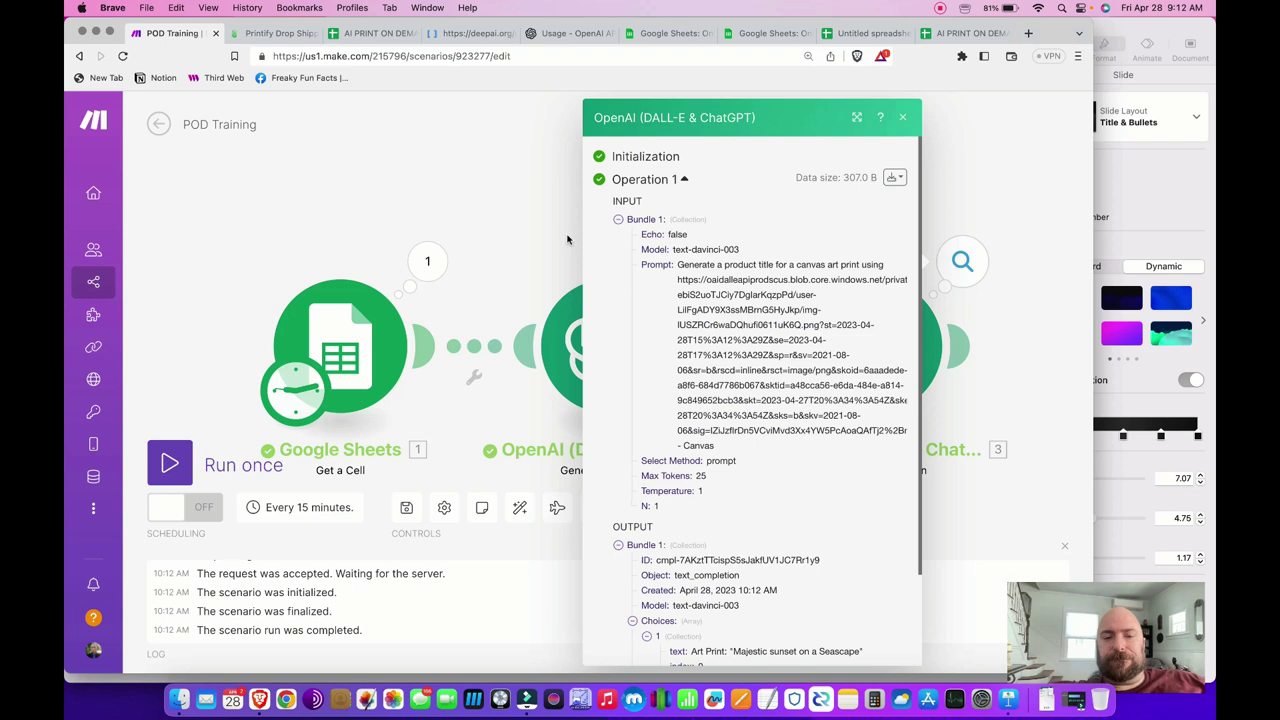
{"action": "left_click", "coordinate": [532, 194]}
- Add another OpenAI Create a Completion module after the existing completion and set its model to text-davinci-003
{"action": "left_click_drag", "start_coordinate": [853, 223], "coordinate": [617, 177]}
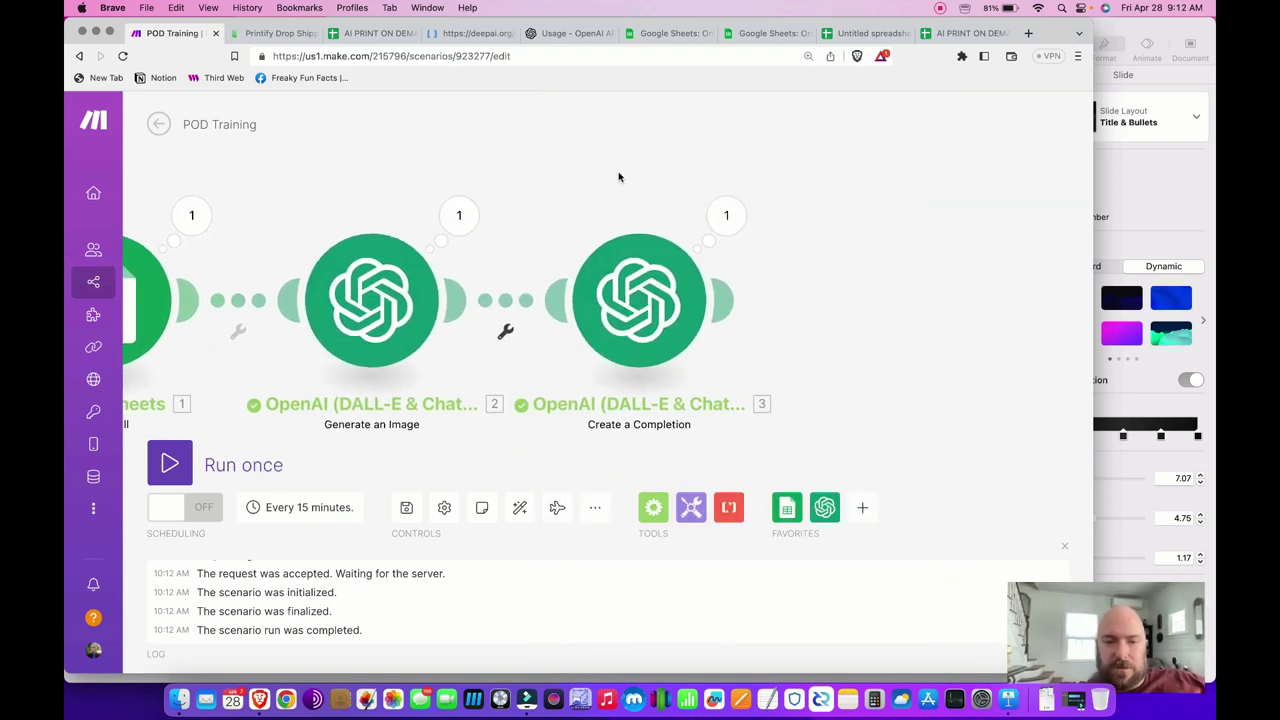
{"action": "left_click", "coordinate": [731, 300]}
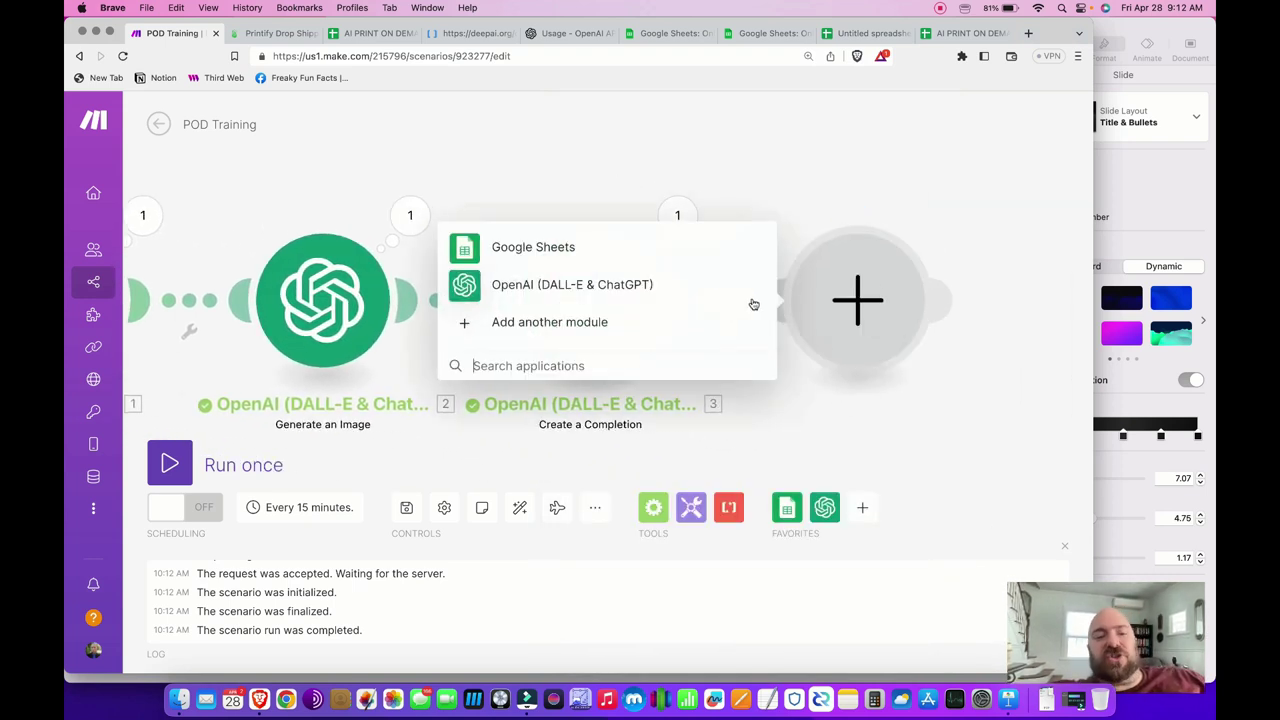
{"action": "left_click", "coordinate": [503, 285]}
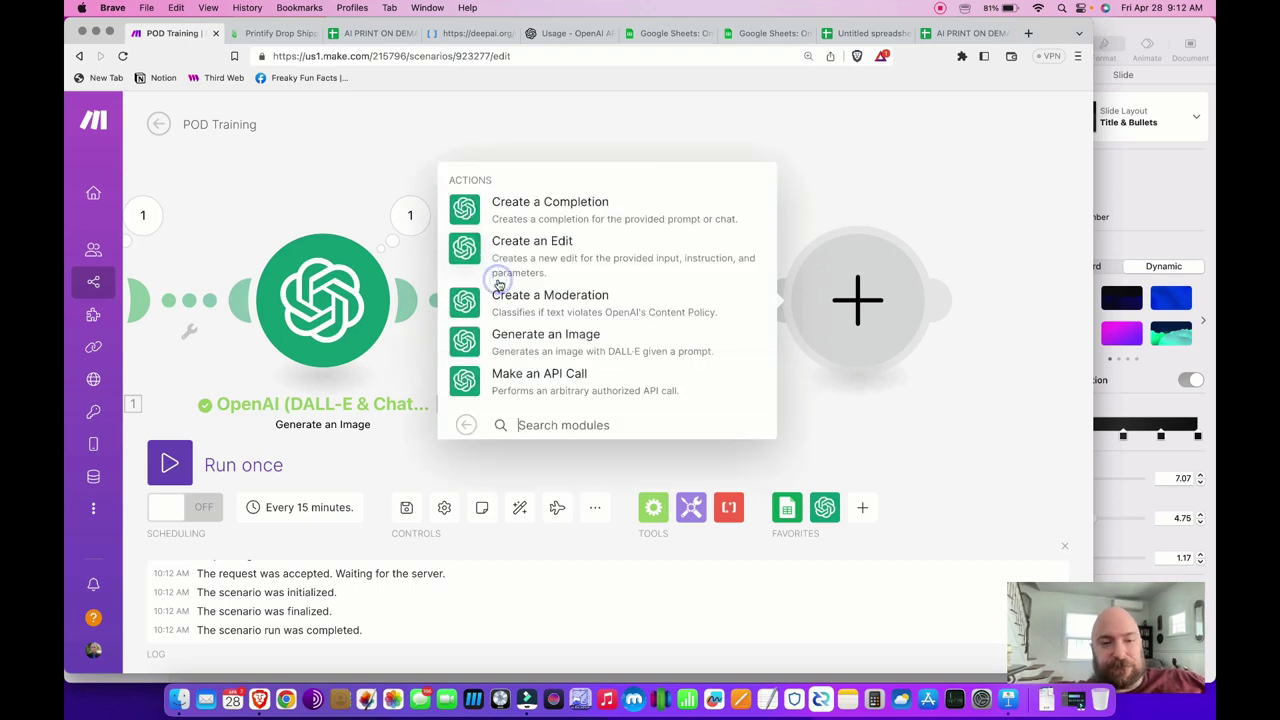
{"action": "left_click", "coordinate": [559, 206]}
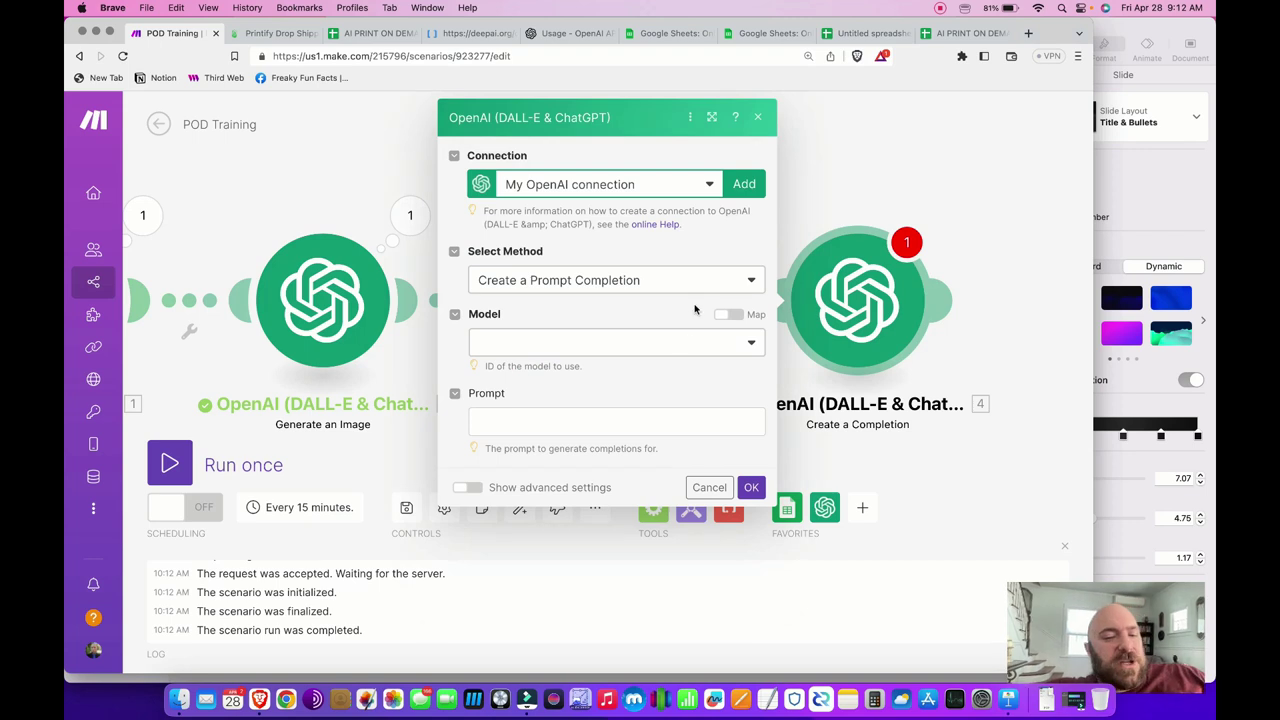
{"action": "left_click", "coordinate": [579, 345]}
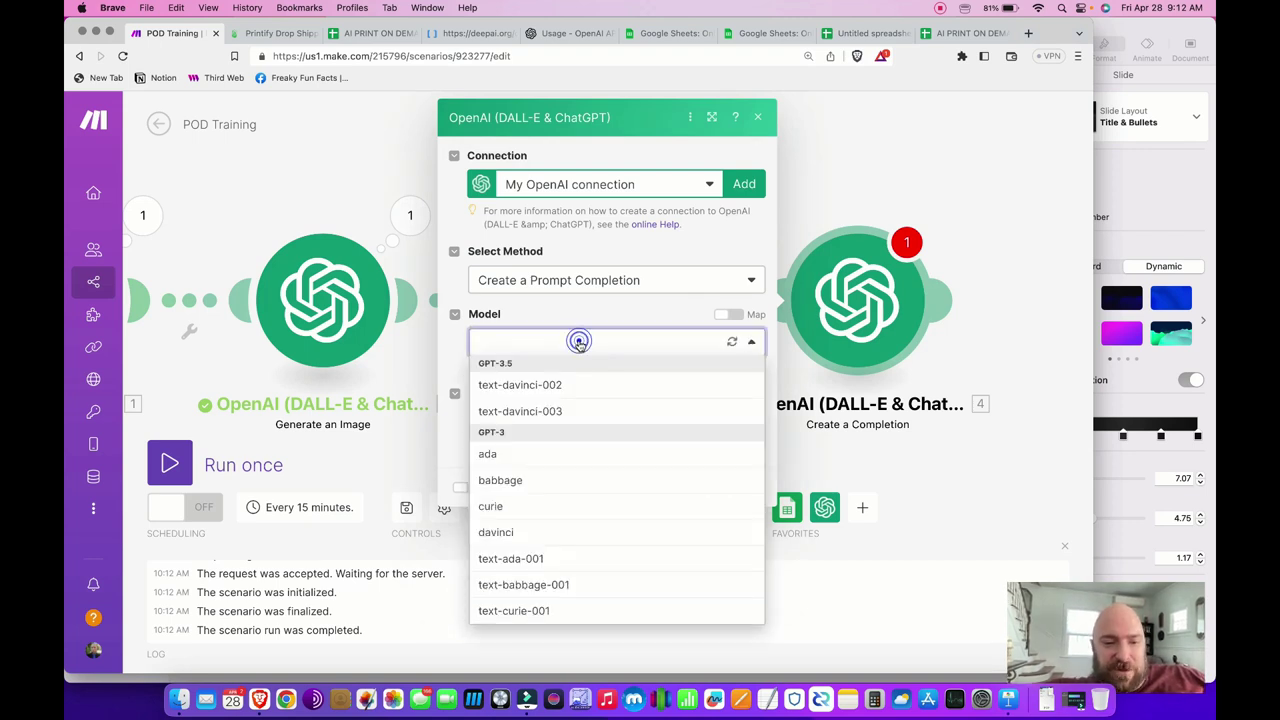
{"action": "left_click", "coordinate": [557, 417]}
- Begin the new module's prompt with "Create a product description for a piece of canvas"
{"action": "left_click", "coordinate": [559, 421]}
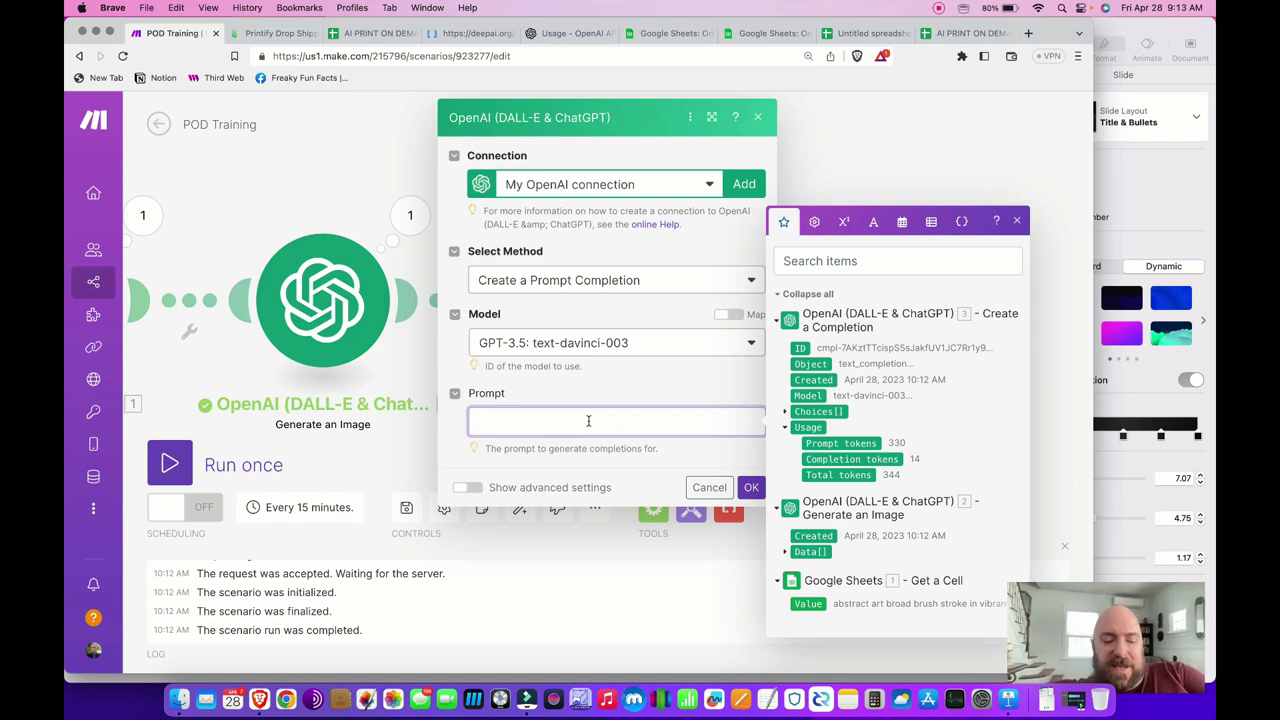
{"action": "type", "text": "Create a product dews"}
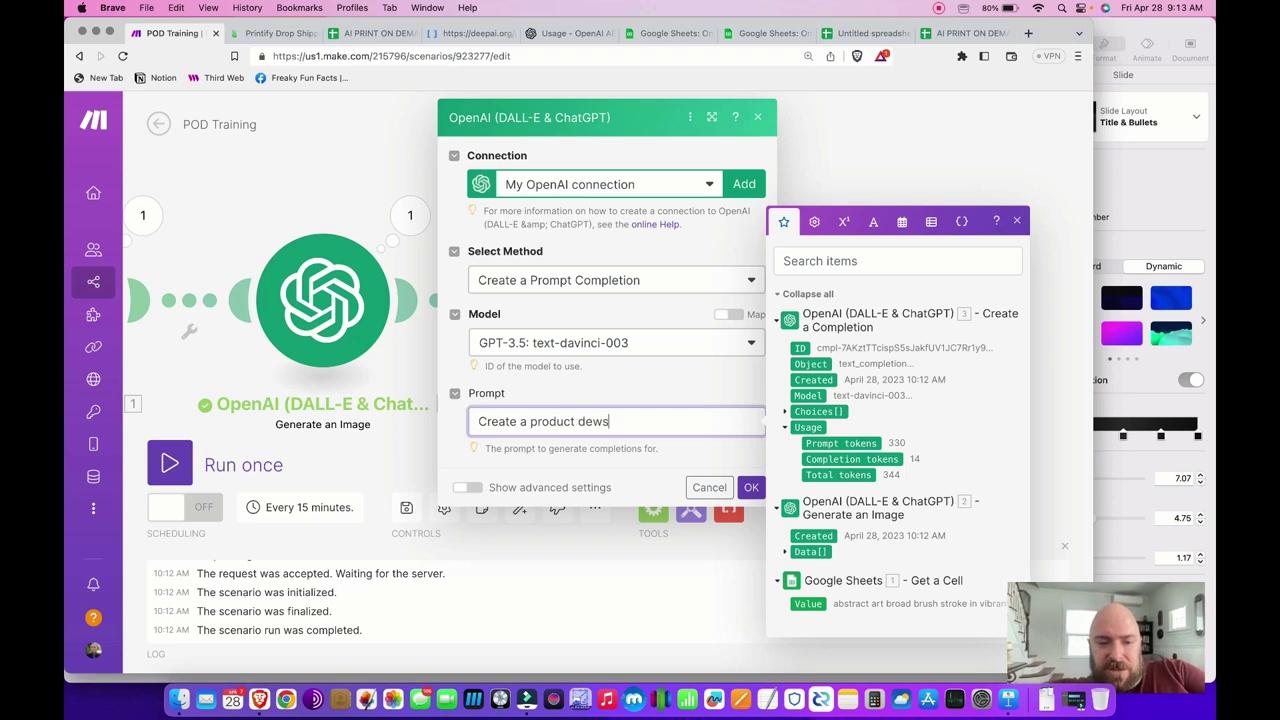
{"action": "key", "text": "BackSpace"}
{"action": "key", "text": "BackSpace"}
{"action": "type", "text": "scriptio"}
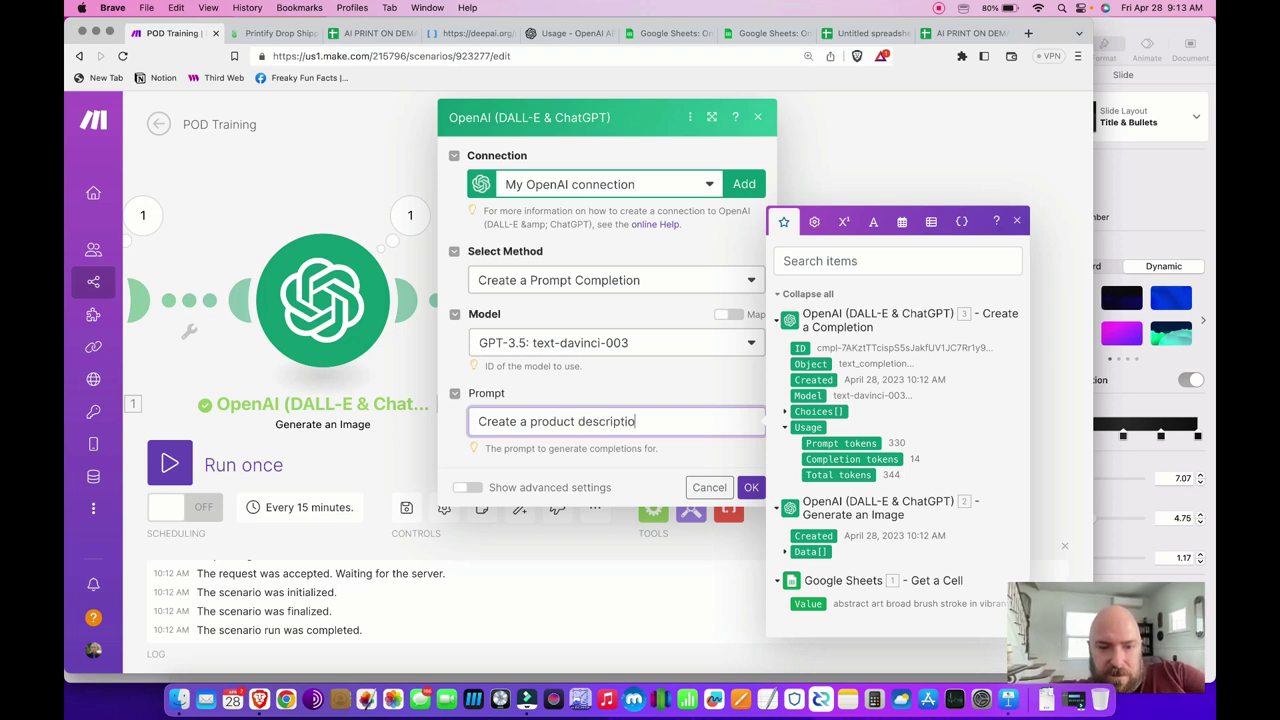
{"action": "type", "text": "n for a piece of "}
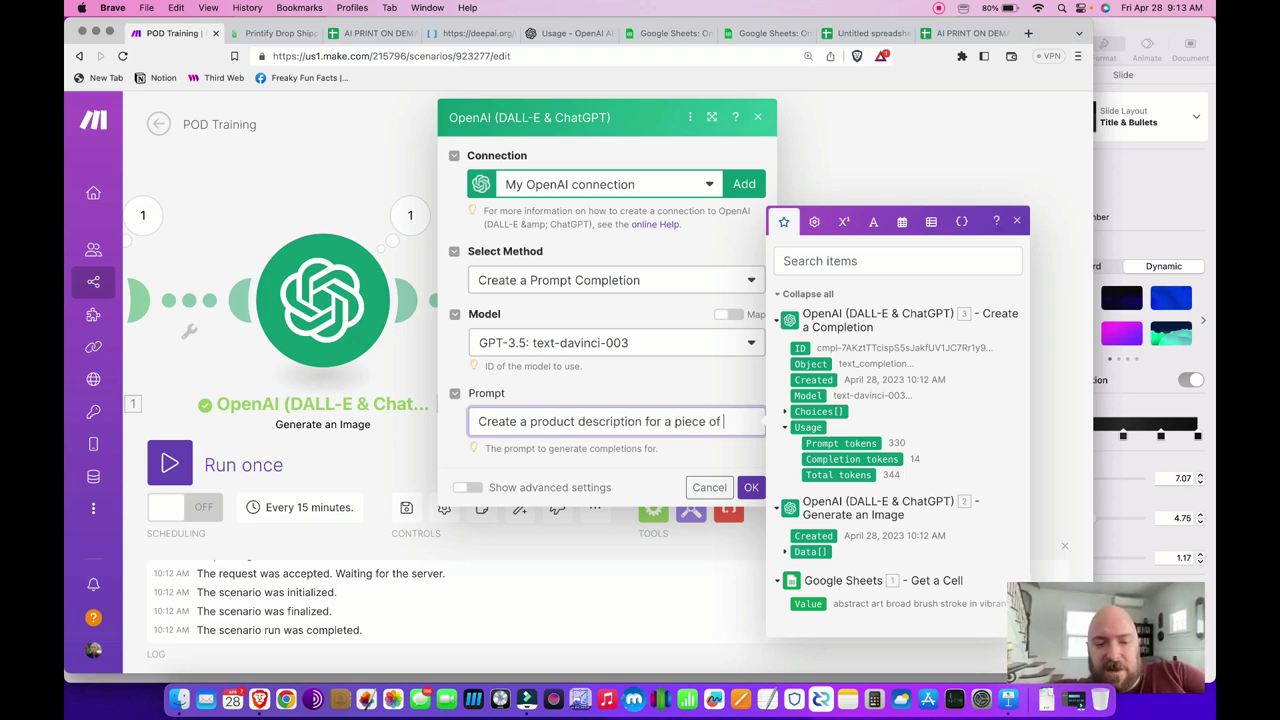
{"action": "type", "text": "canvas"}
{"action": "left_click", "coordinate": [586, 421]}
{"action": "type", "text": "art using"}
{"action": "key", "text": "BackSpace"}
{"action": "type", "text": "m"}
{"action": "key", "text": "BackSpace"}
{"action": "key", "text": "BackSpace"}
{"action": "key", "text": "BackSpace"}
{"action": "key", "text": "BackSpace"}
{"action": "key", "text": "BackSpace"}
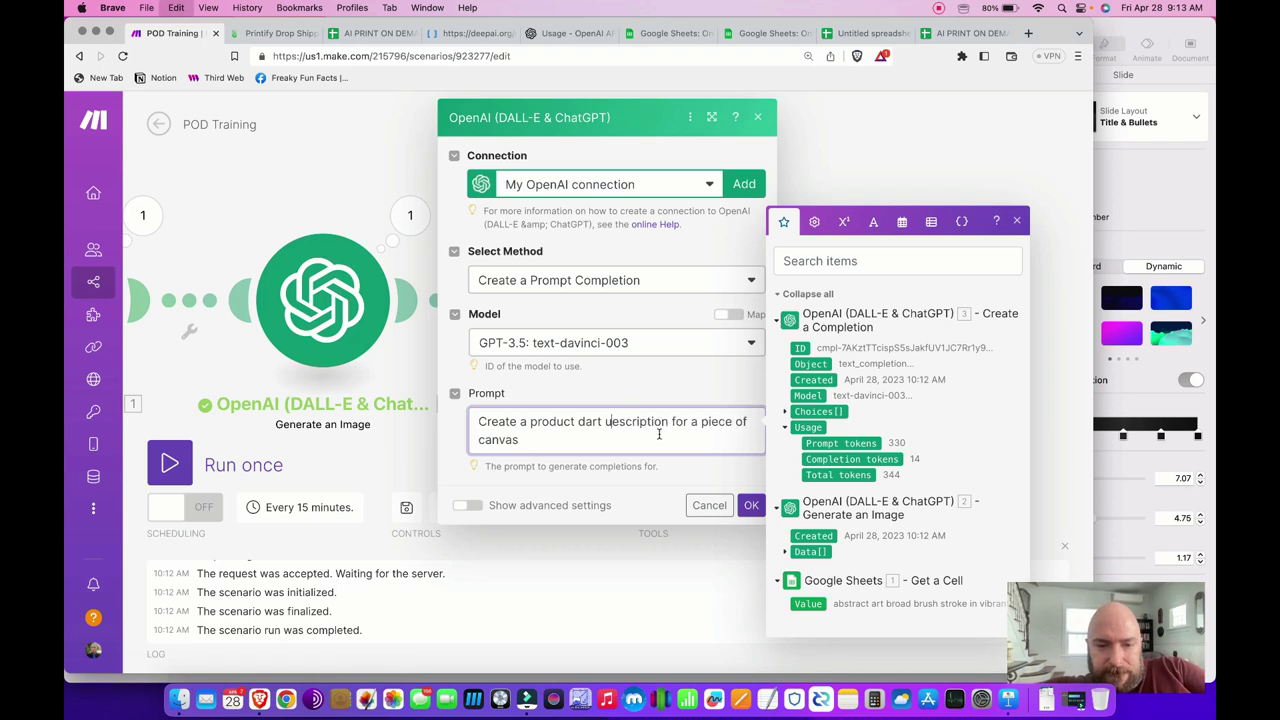
{"action": "key", "text": "BackSpace"}
{"action": "key", "text": "BackSpace"}
{"action": "key", "text": "BackSpace"}
{"action": "key", "text": "BackSpace"}
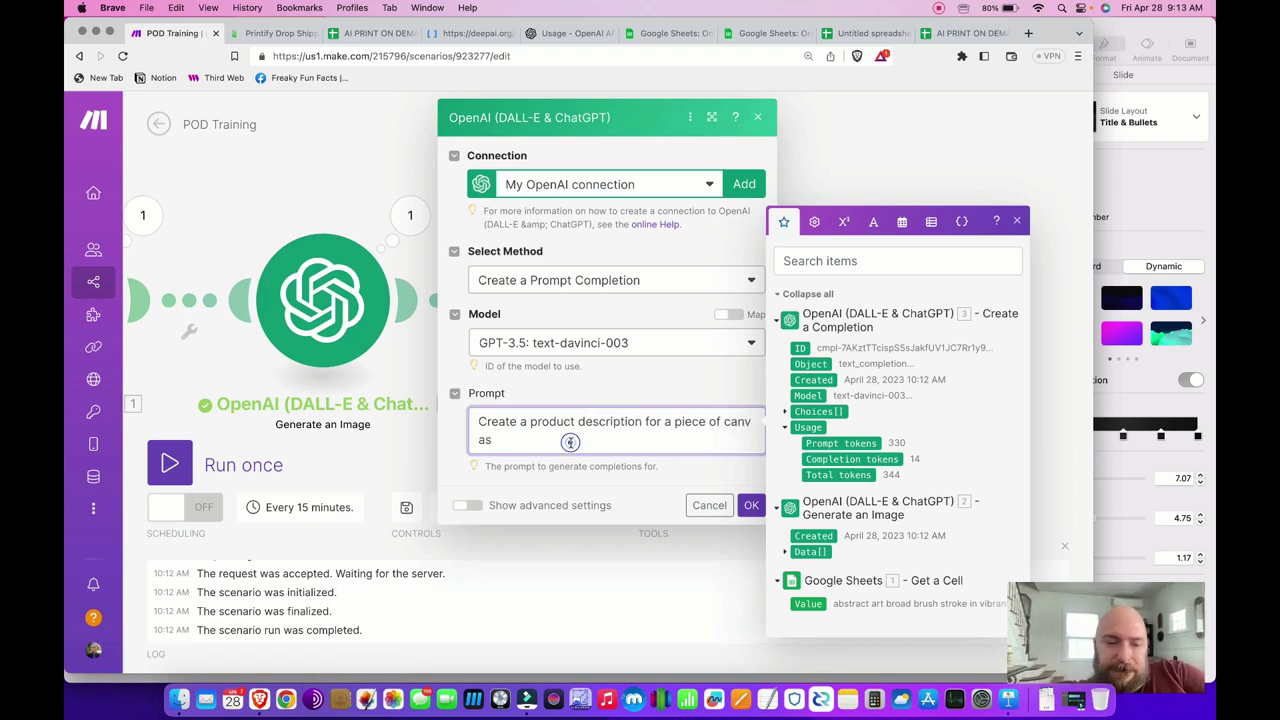
- Continue the prompt with "art using" followed by the mapped Choices Text value from completion module 3
{"action": "type", "text": "art using"}
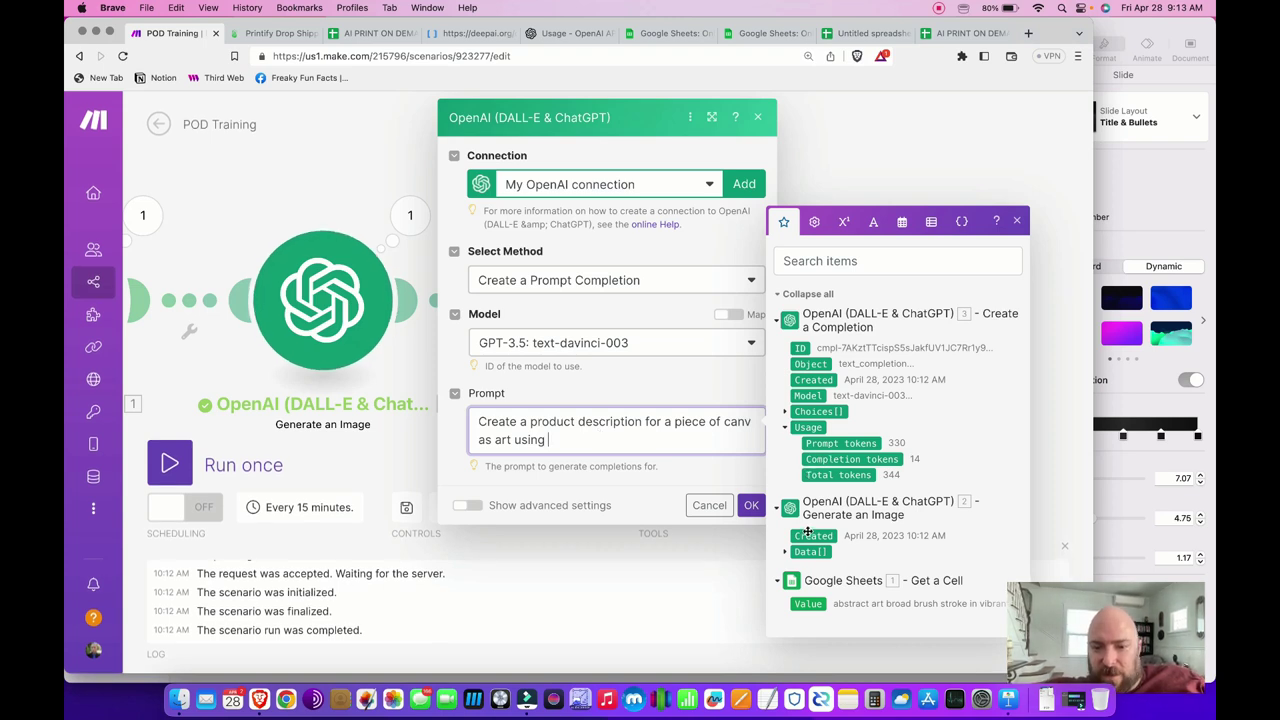
{"action": "left_click", "coordinate": [785, 411]}
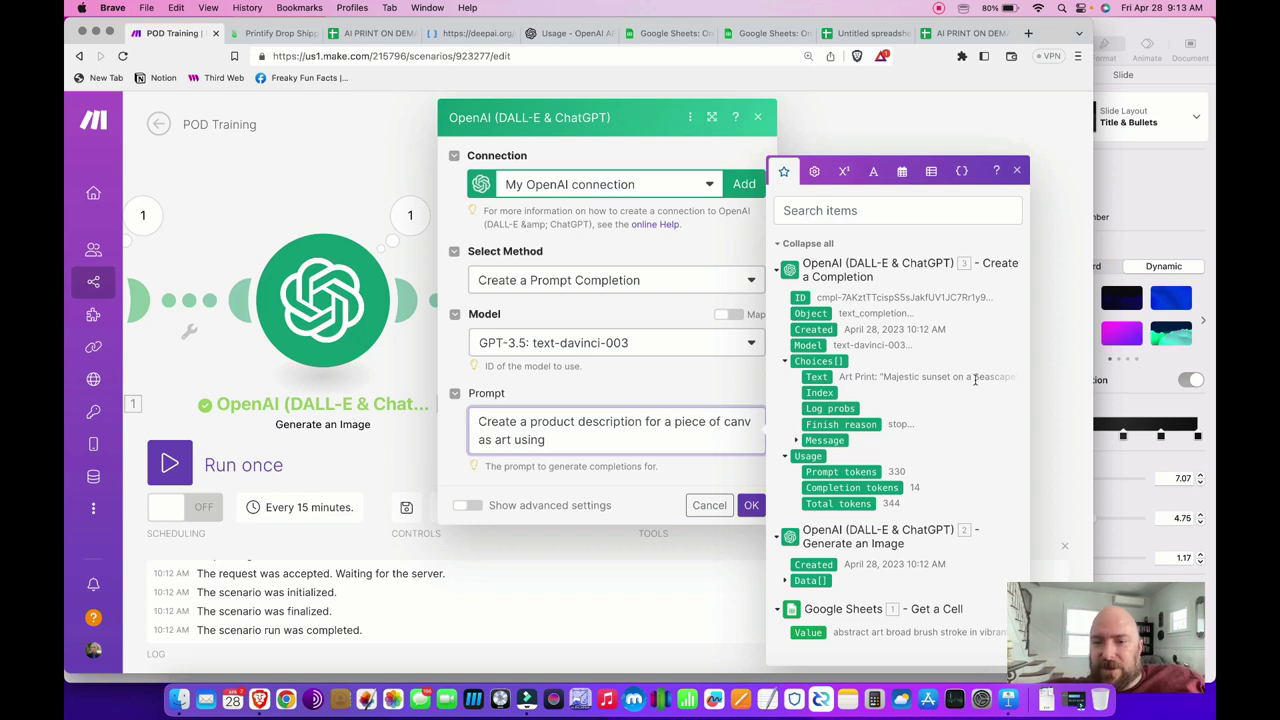
{"action": "left_click", "coordinate": [816, 377]}
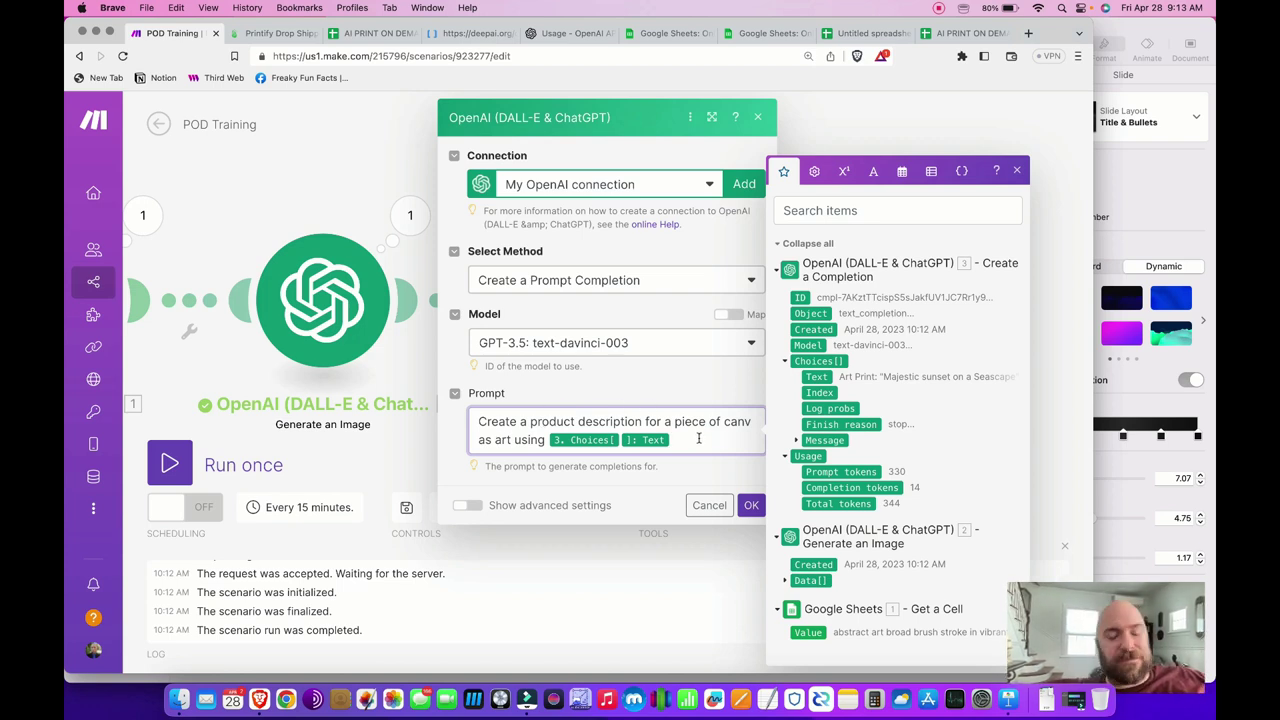
- End the prompt with ". Do not reference the name of any artist living or dead." and save the module's settings
{"action": "type", "text": "."}
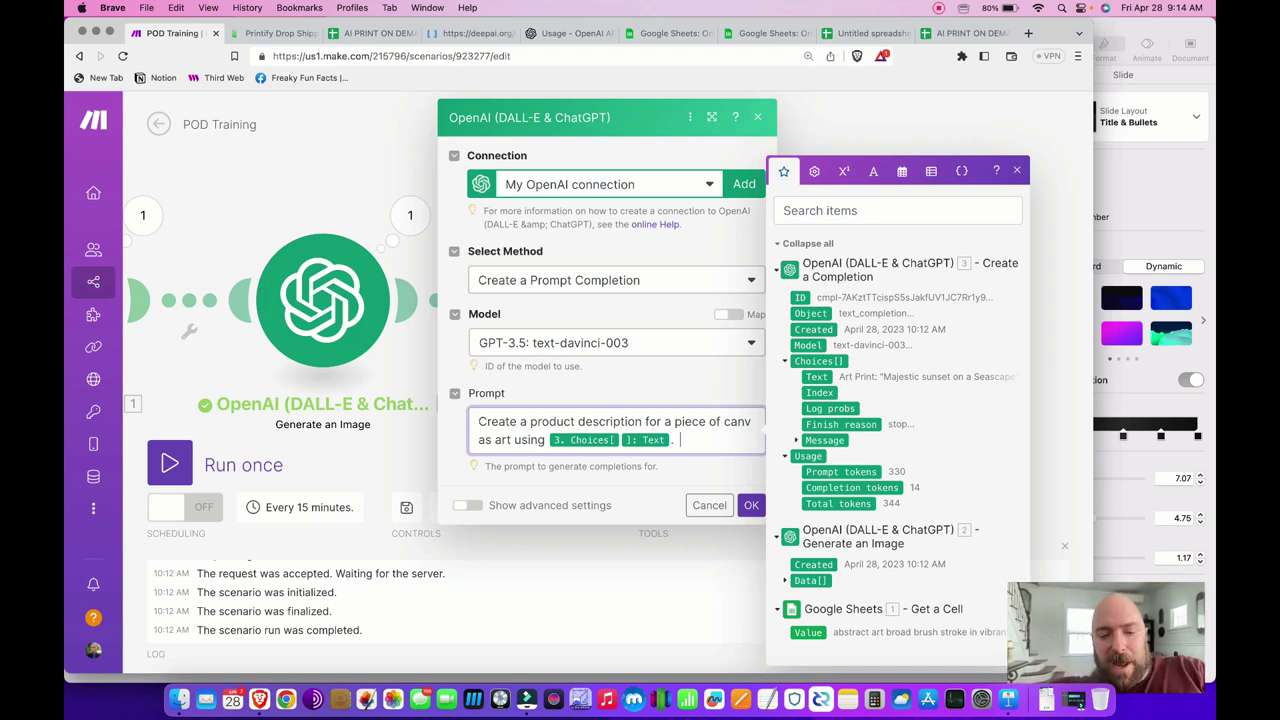
{"action": "type", "text": "o not refere"}
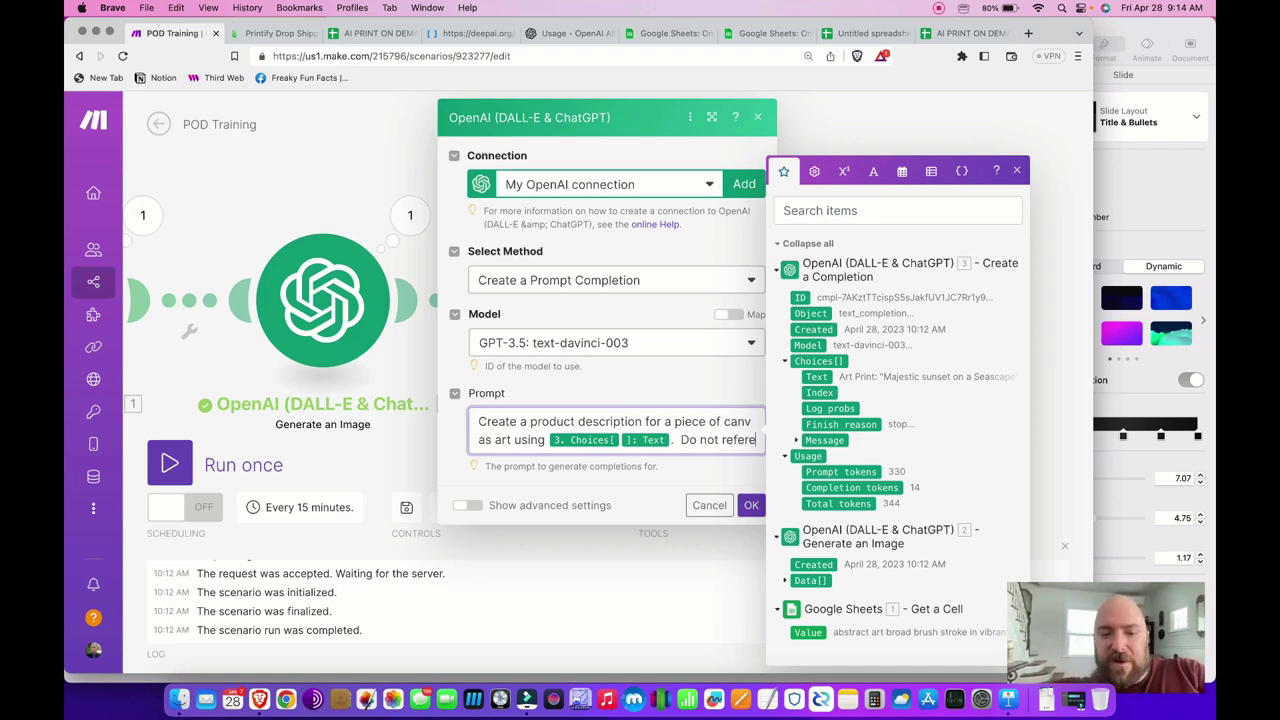
{"action": "type", "text": "nce the name of any"}
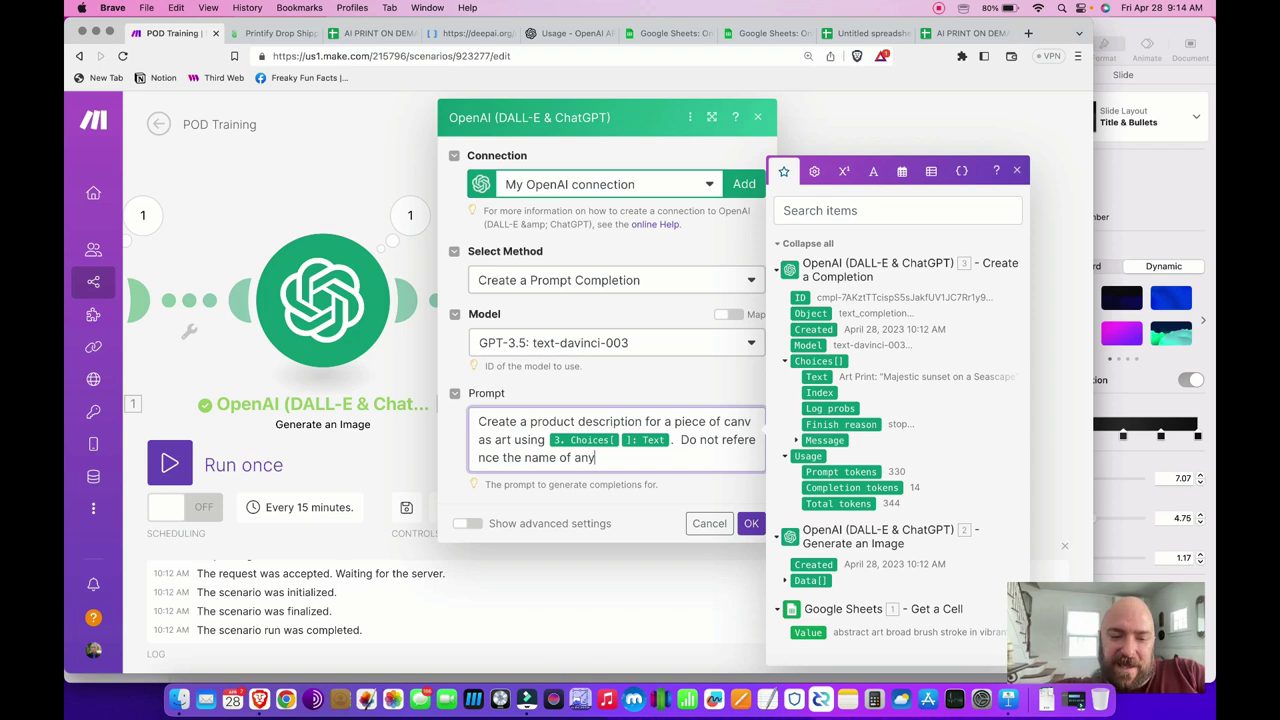
{"action": "type", "text": " artist living or dea"}
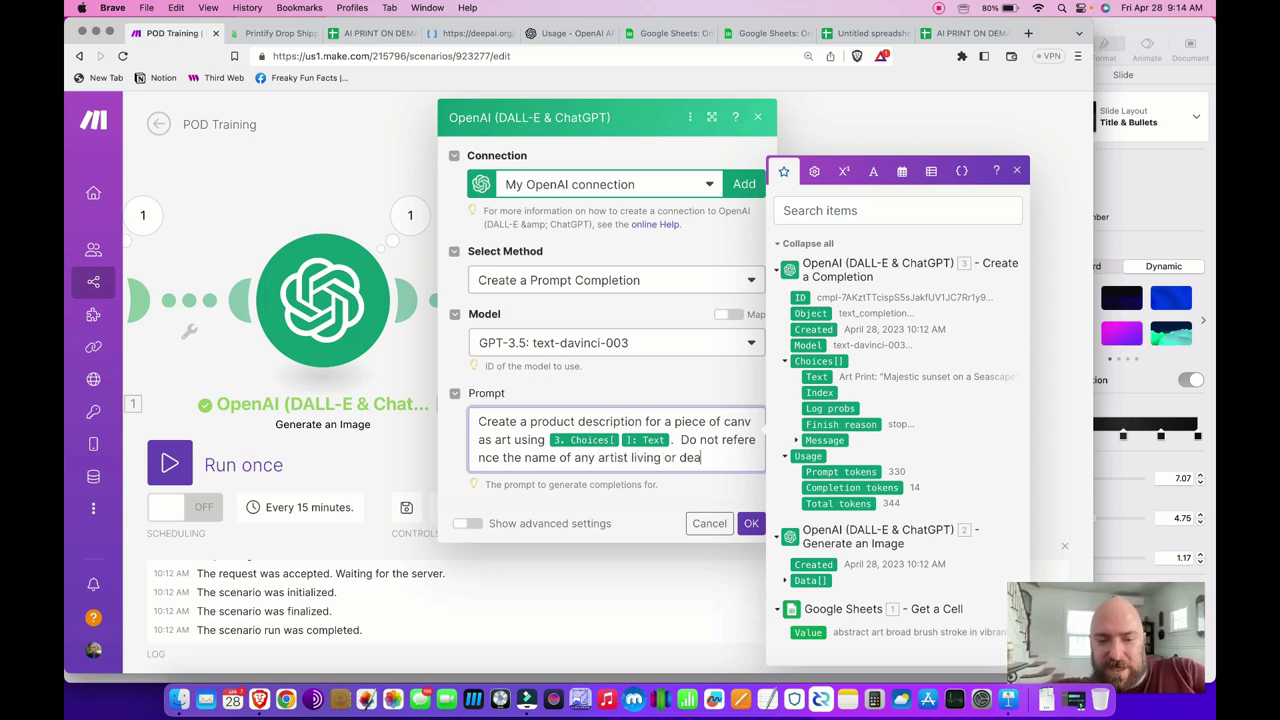
{"action": "type", "text": "d.  Do not"}
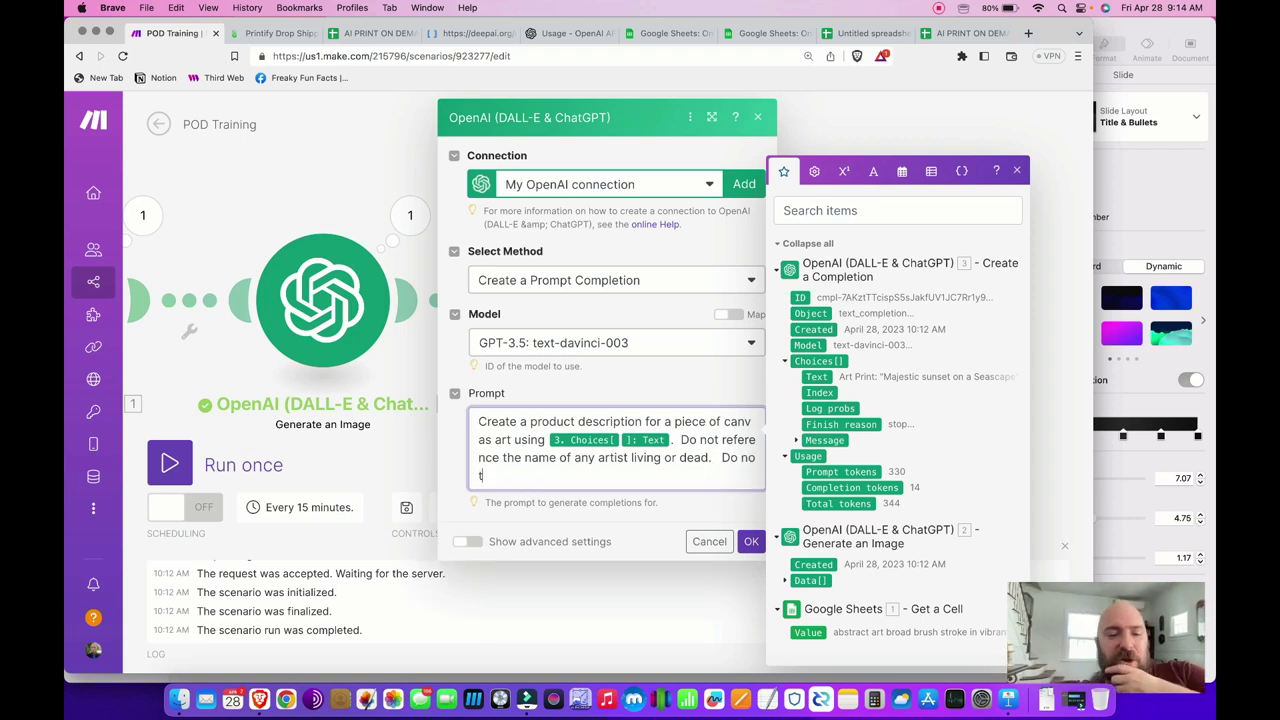
{"action": "key", "text": "BackSpace"}
{"action": "key", "text": "BackSpace"}
{"action": "key", "text": "BackSpace"}
{"action": "key", "text": "BackSpace"}
{"action": "key", "text": "BackSpace"}
{"action": "key", "text": "BackSpace"}
{"action": "key", "text": "BackSpace"}
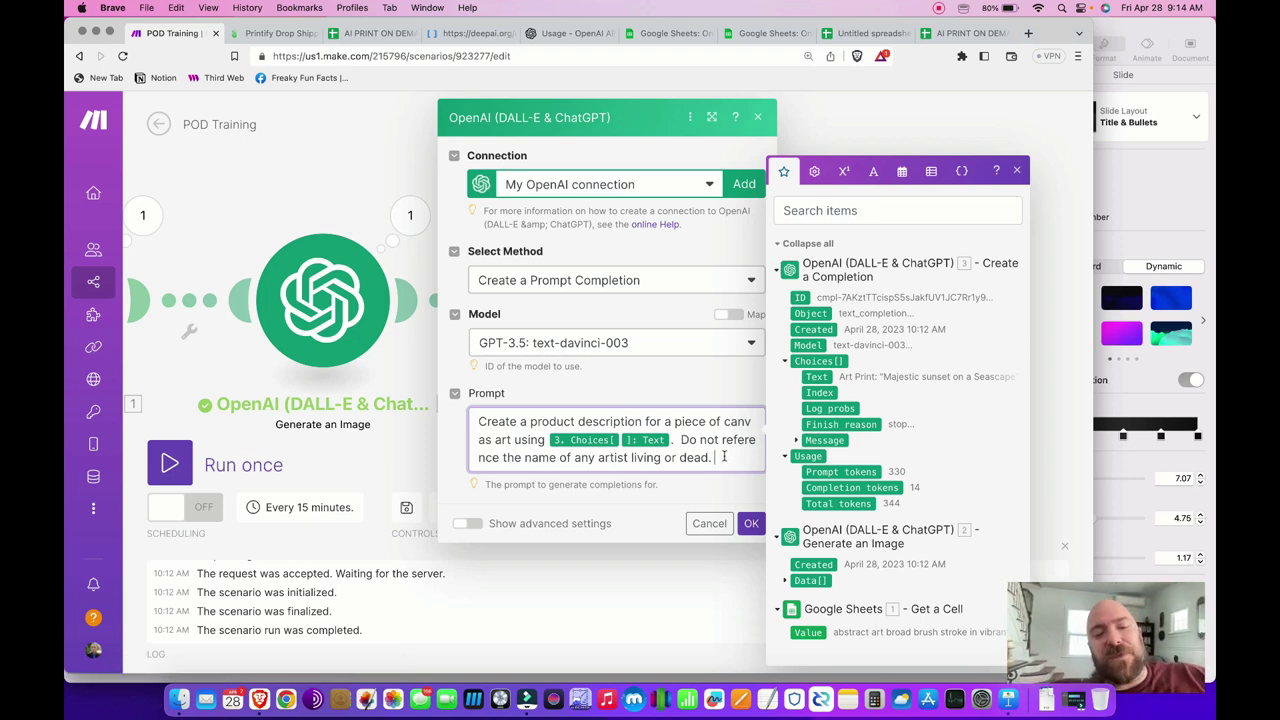
{"action": "left_click", "coordinate": [751, 523]}
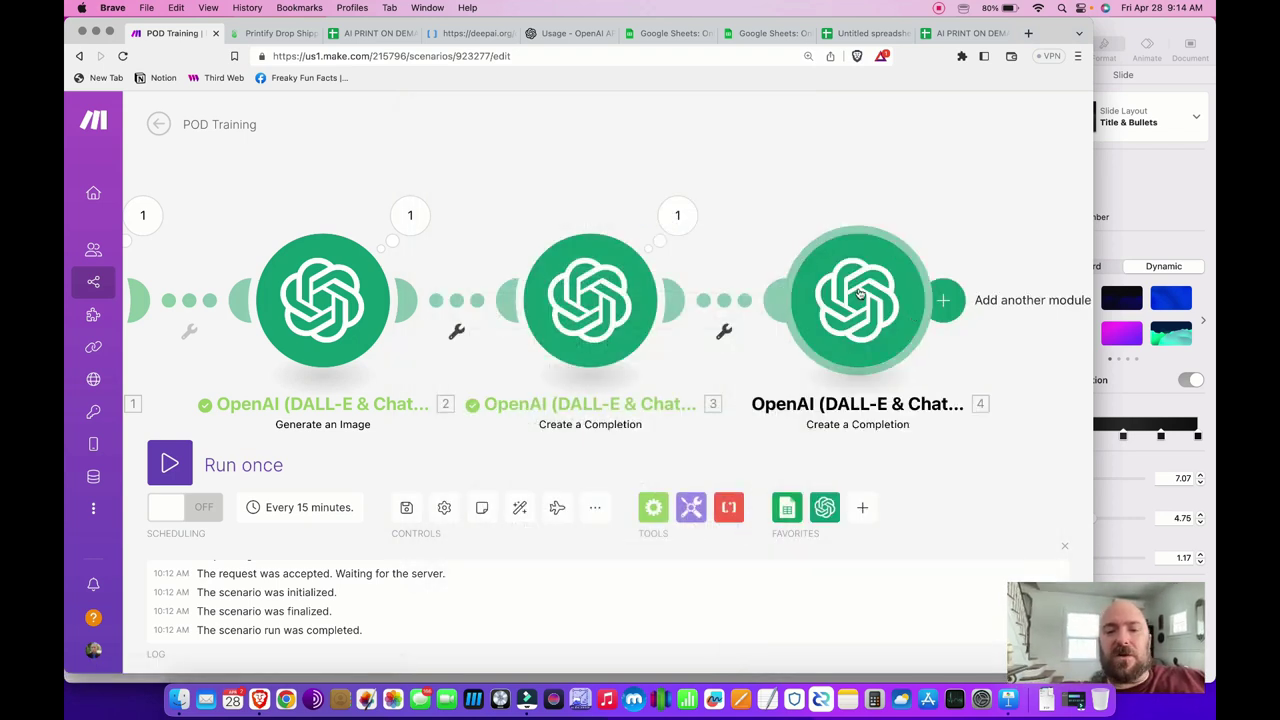
- Reopen the product description completion module, show its advanced settings, and set Max Tokens to 1100
{"action": "left_click_drag", "start_coordinate": [961, 200], "coordinate": [878, 187]}
{"action": "left_click", "coordinate": [771, 285]}
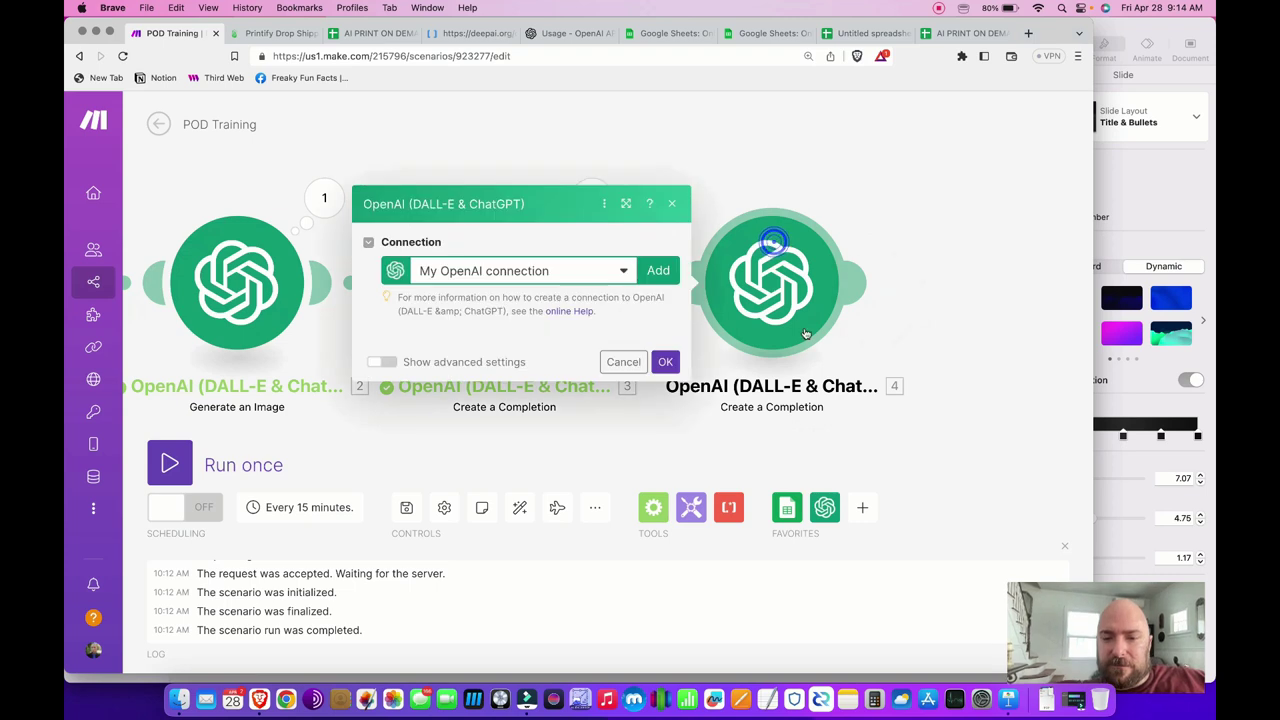
{"action": "left_click", "coordinate": [383, 526]}
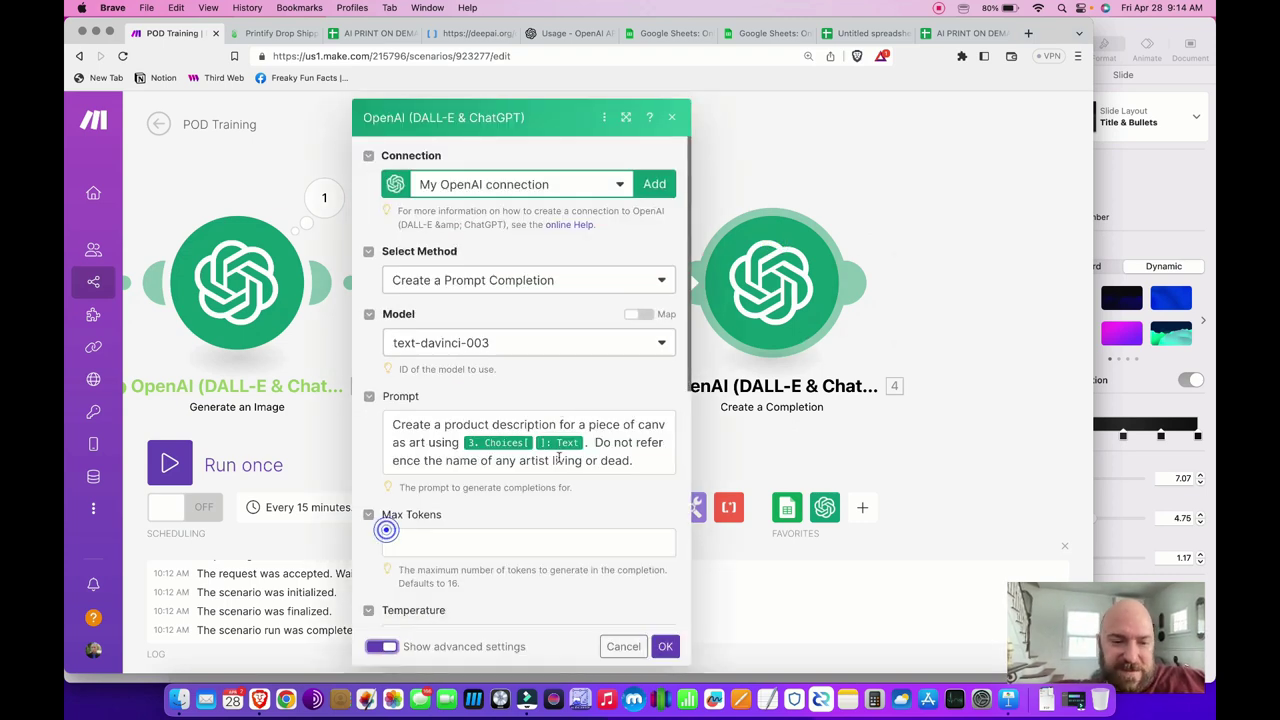
{"action": "scroll", "coordinate": [521, 322], "scroll_direction": "down", "scroll_amount": 5}
{"action": "scroll", "coordinate": [521, 322], "scroll_direction": "up", "scroll_amount": 4}
{"action": "scroll", "coordinate": [521, 322], "scroll_direction": "down", "scroll_amount": 3}
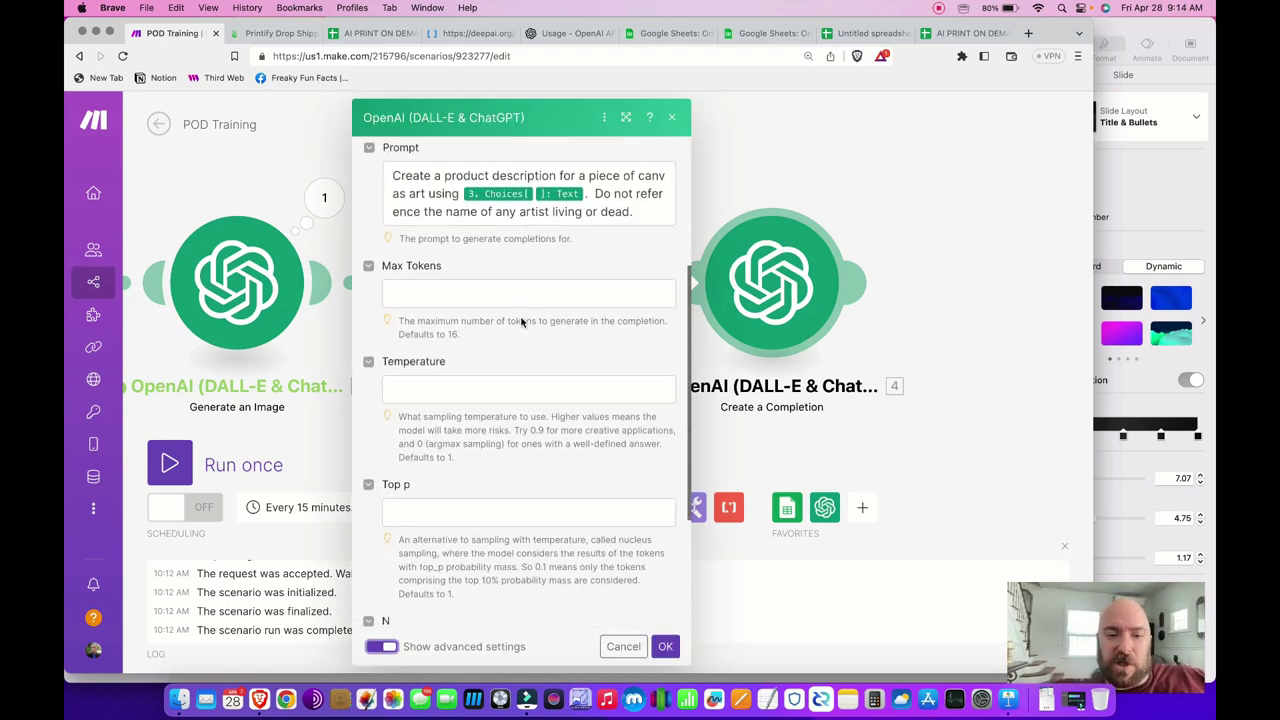
{"action": "left_click", "coordinate": [447, 292]}
{"action": "type", "text": "1100"}
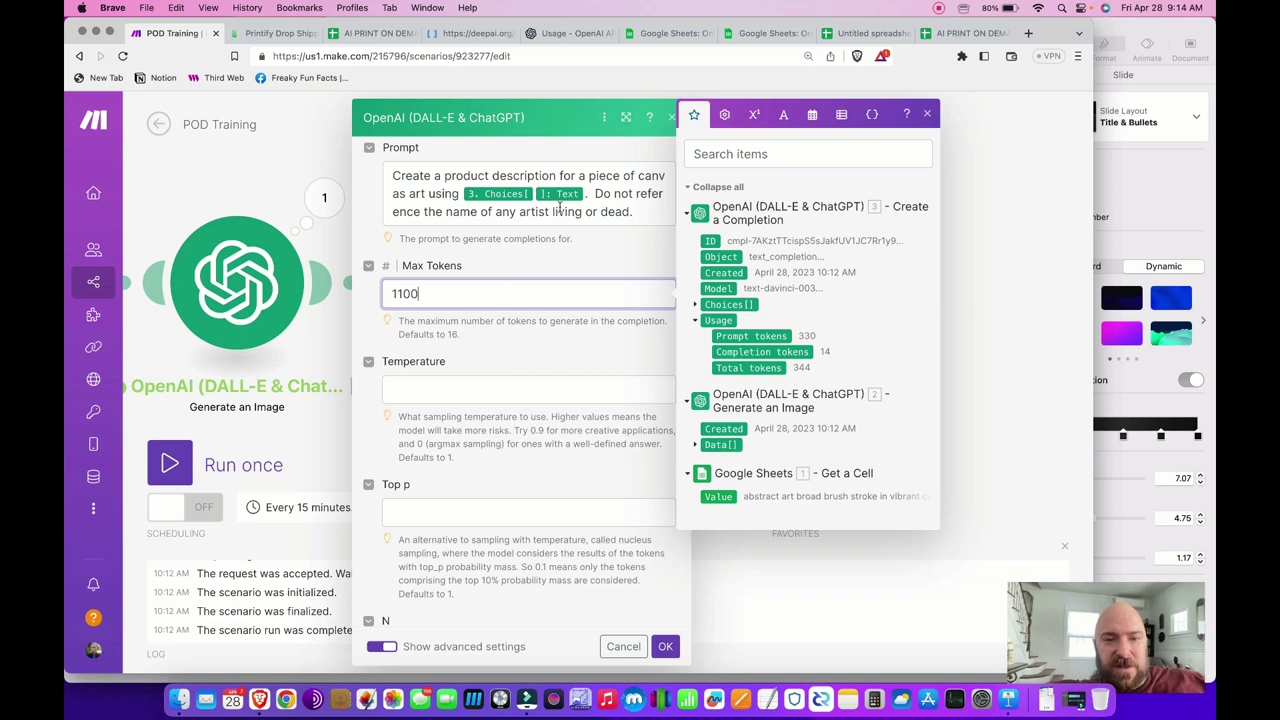
- Insert ", and use no more than 300 characters" right after the mapped Choices Text value in the product description prompt
{"action": "left_click", "coordinate": [558, 200]}
{"action": "scroll", "coordinate": [548, 190], "scroll_direction": "up", "scroll_amount": 1}
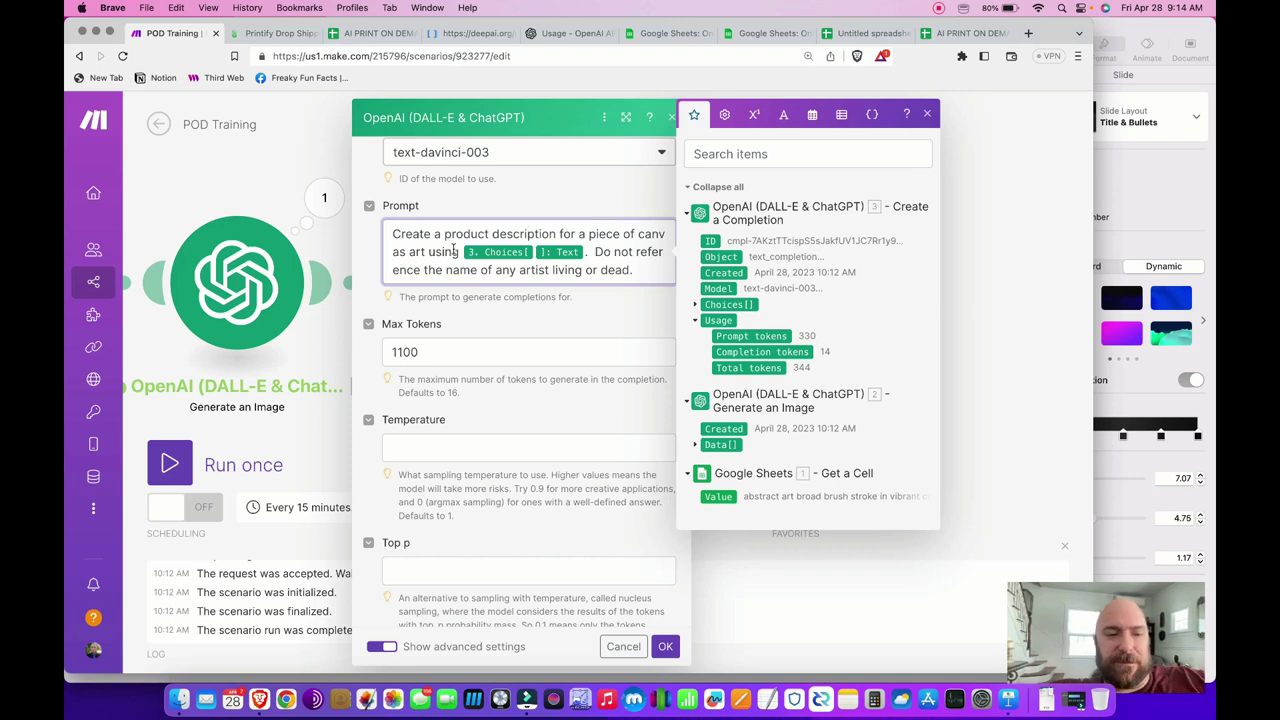
{"action": "left_click", "coordinate": [587, 251]}
{"action": "type", "text": ", a"}
{"action": "type", "text": "nd use no mo"}
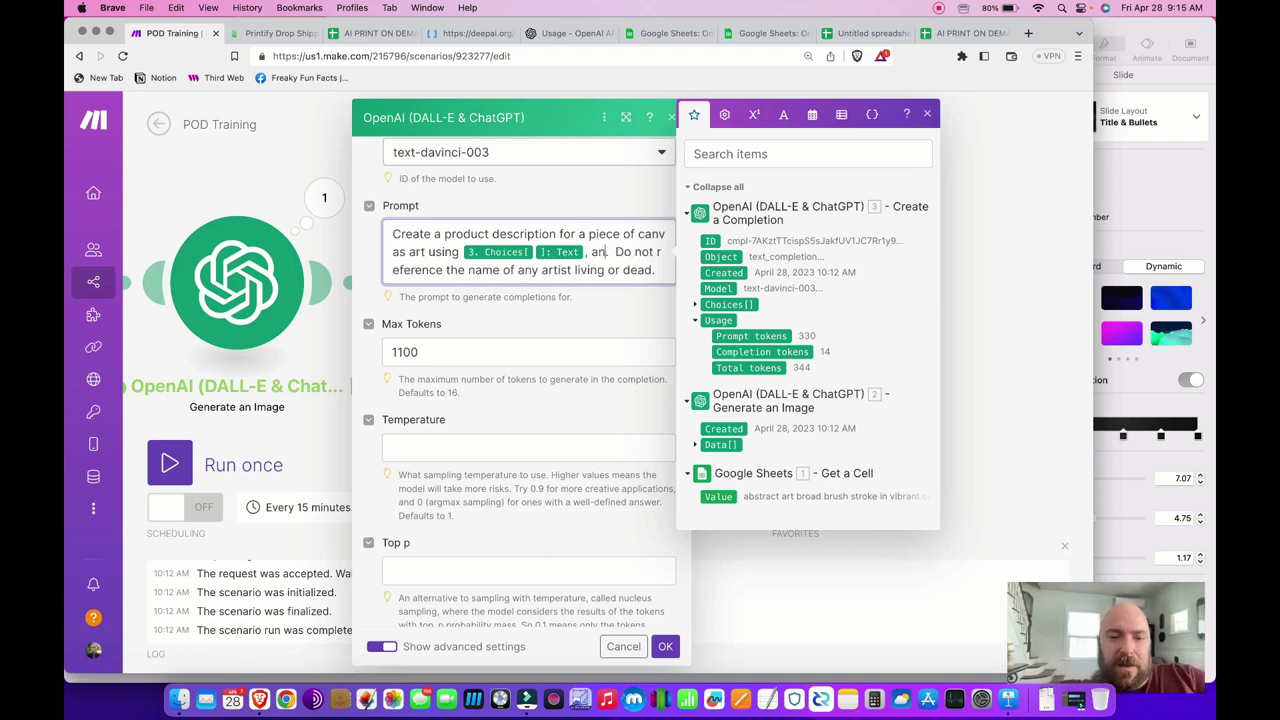
{"action": "type", "text": "re than"}
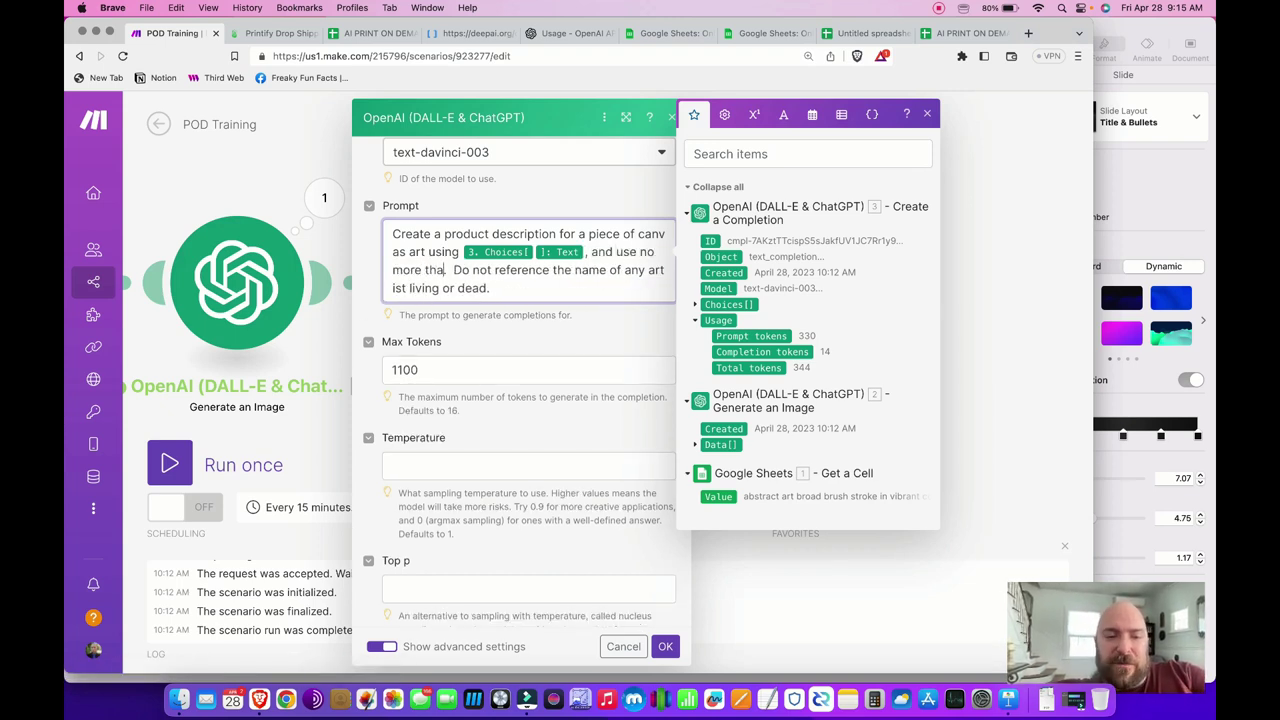
{"action": "type", "text": " 300 char"}
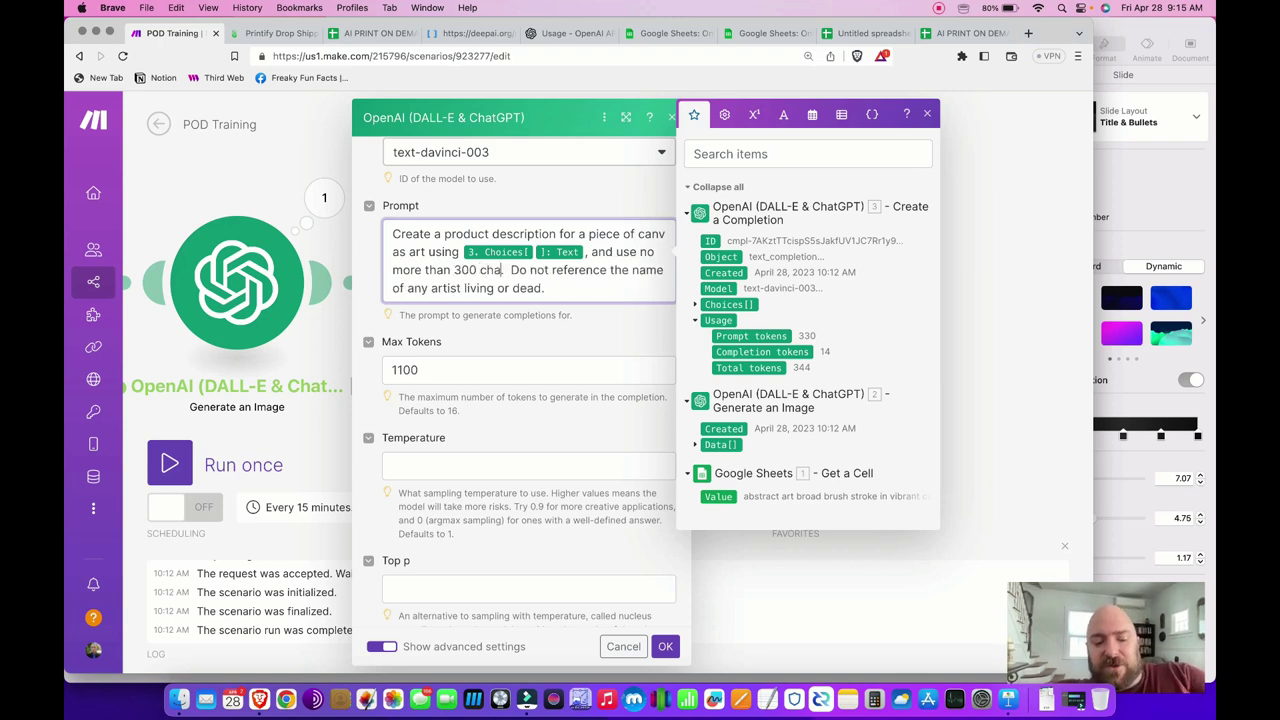
{"action": "type", "text": "acters."}
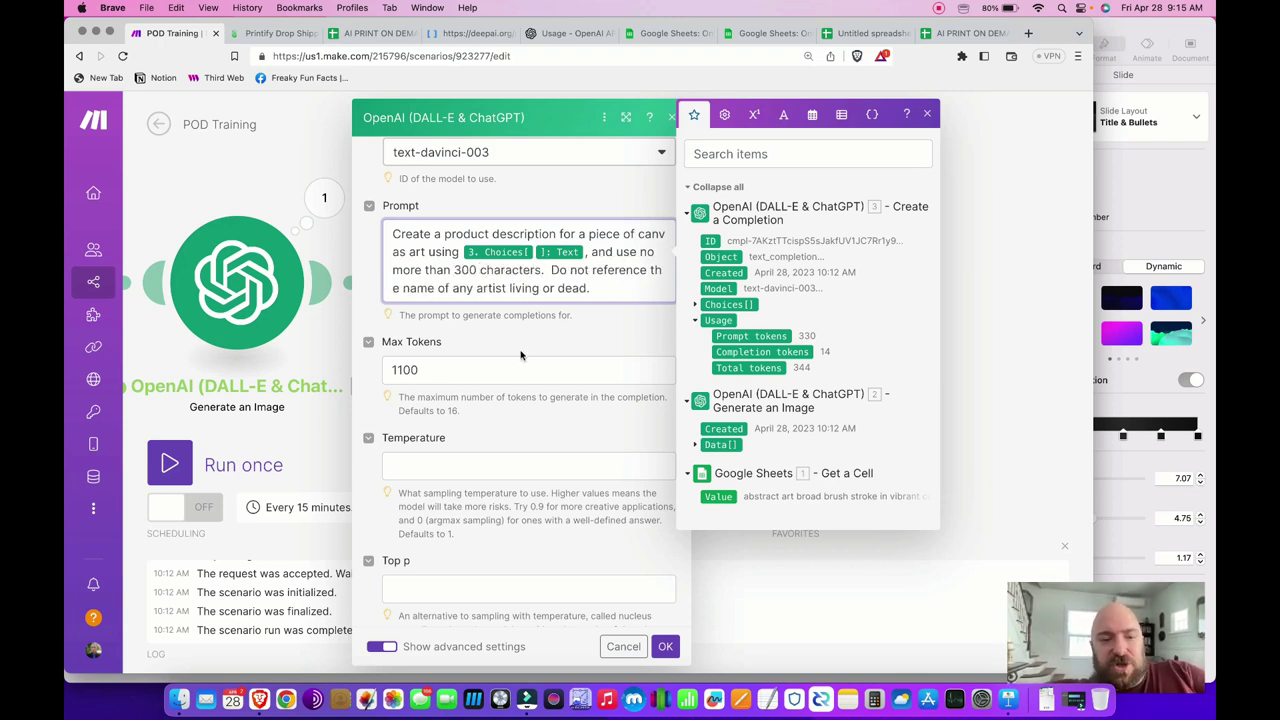
- Set the product description completion's Max Tokens to 400 and its Temperature to 1
{"action": "double_click", "coordinate": [444, 370]}
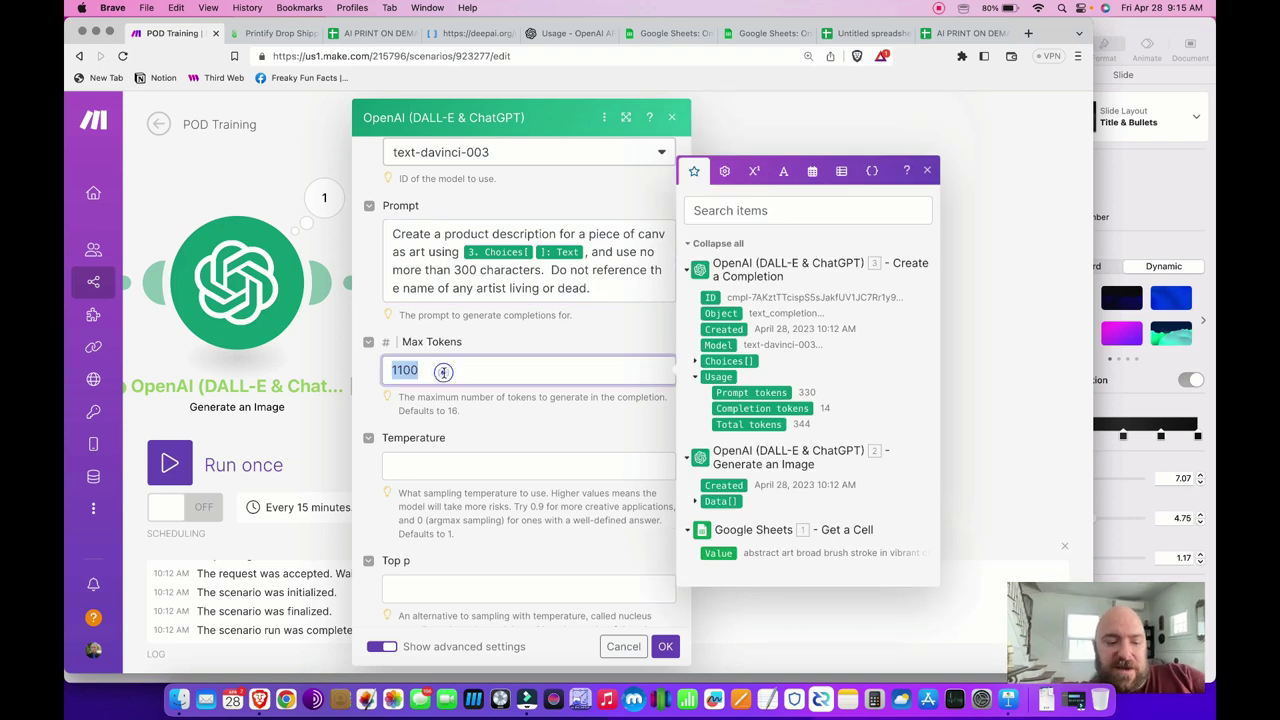
{"action": "type", "text": "40"}
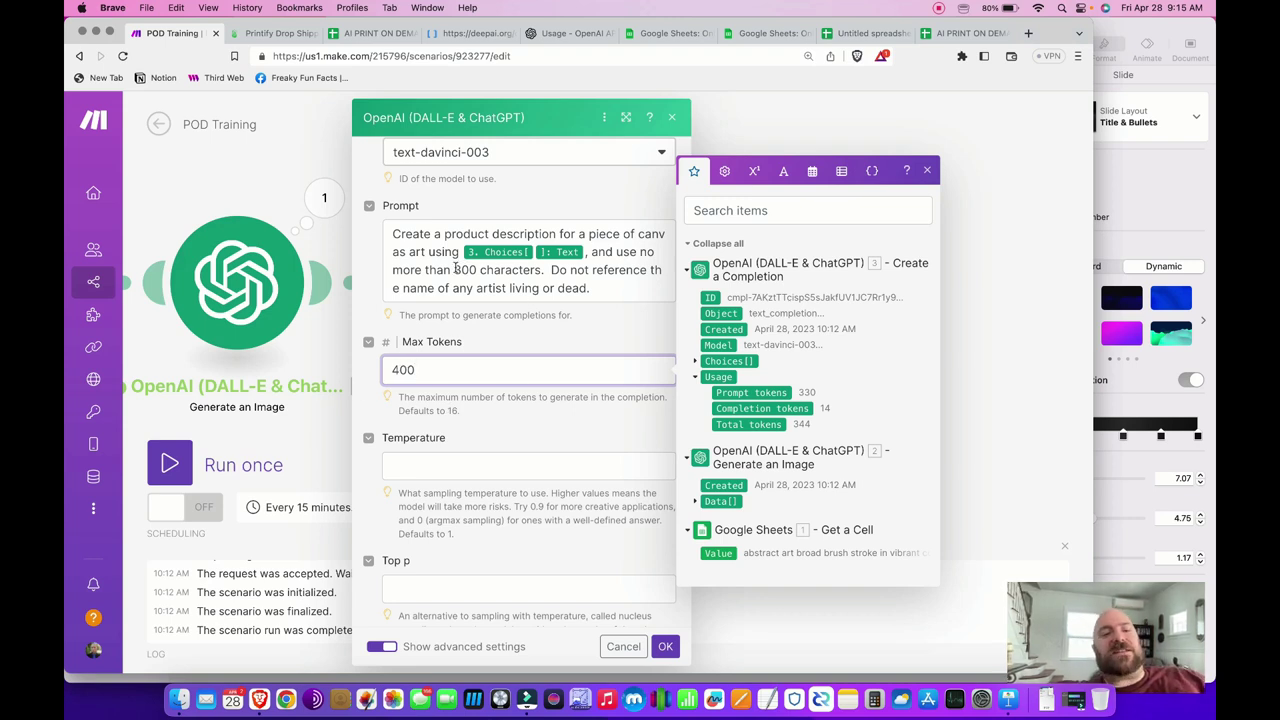
{"action": "left_click_drag", "start_coordinate": [455, 269], "coordinate": [480, 270]}
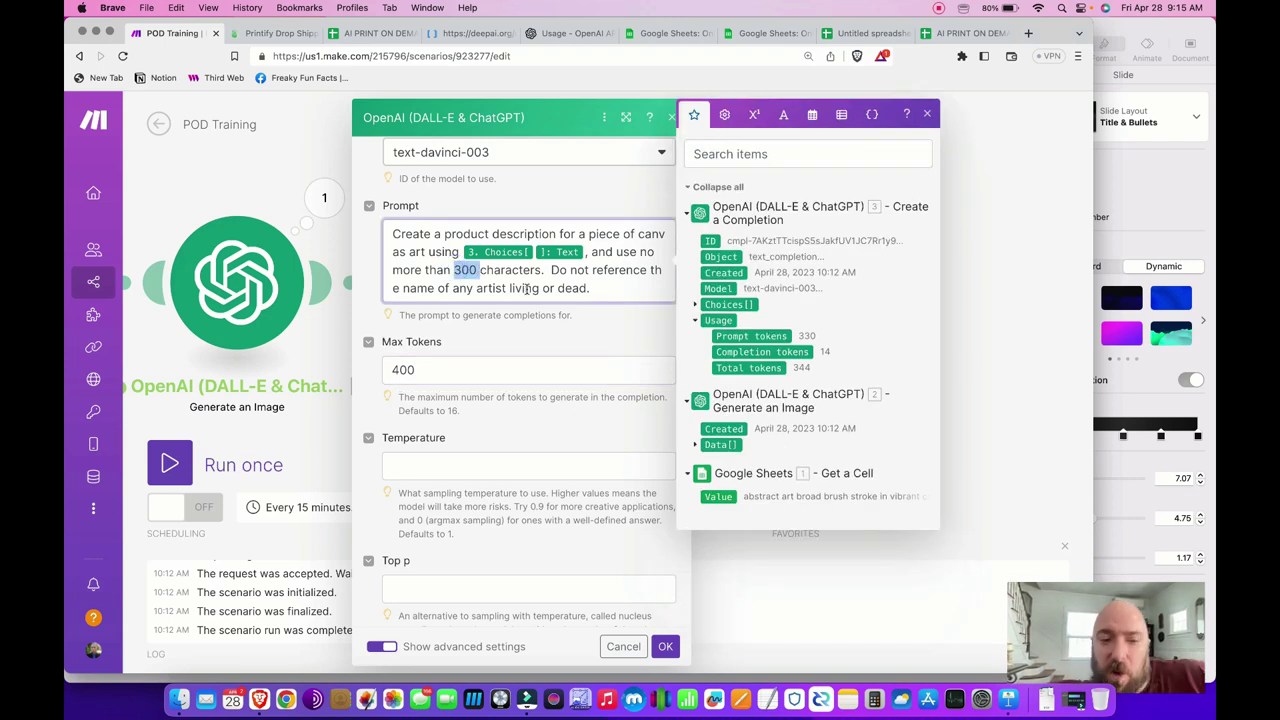
{"action": "left_click", "coordinate": [605, 288]}
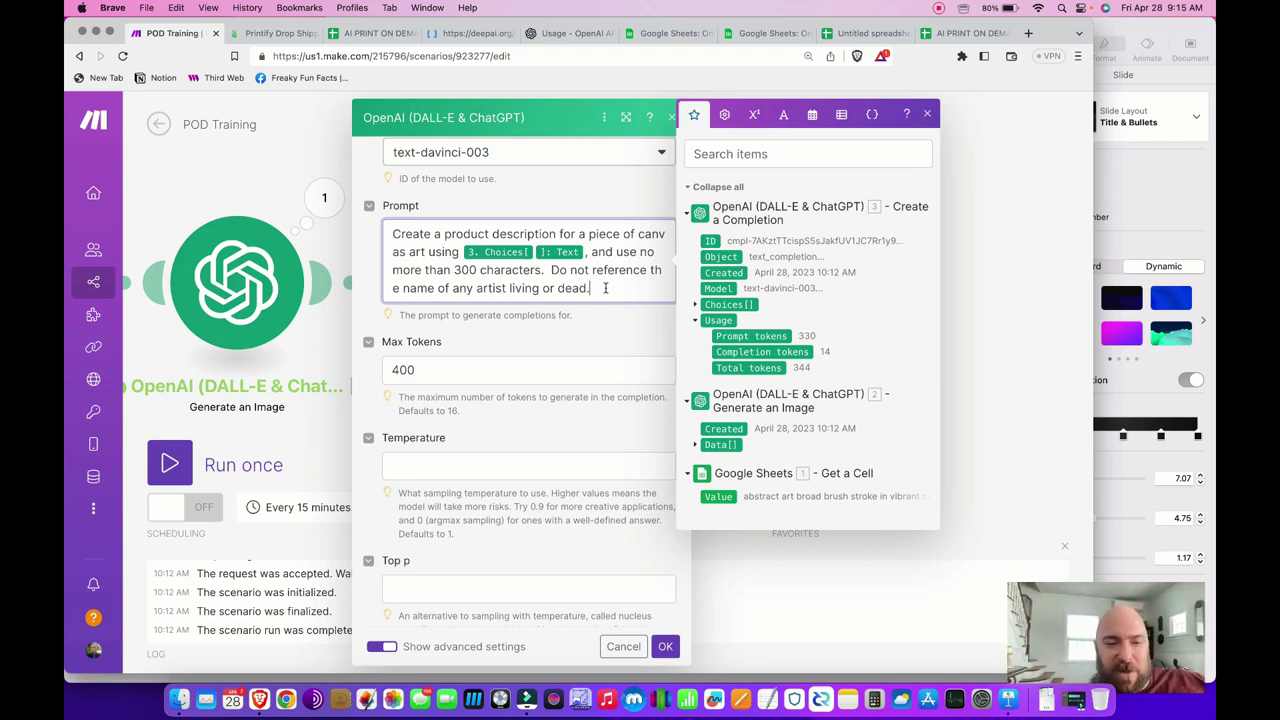
{"action": "left_click", "coordinate": [478, 270]}
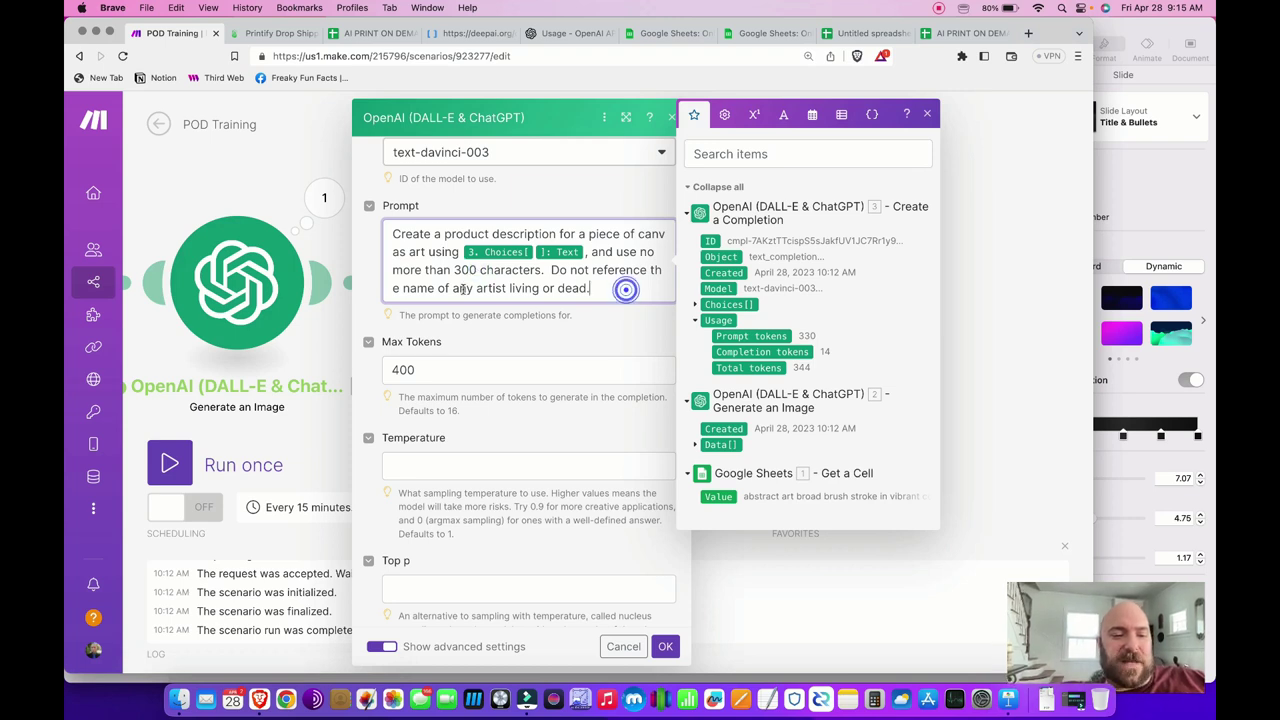
{"action": "left_click", "coordinate": [447, 466]}
{"action": "type", "text": "1"}
{"action": "scroll", "coordinate": [455, 515], "scroll_direction": "down", "scroll_amount": 3}
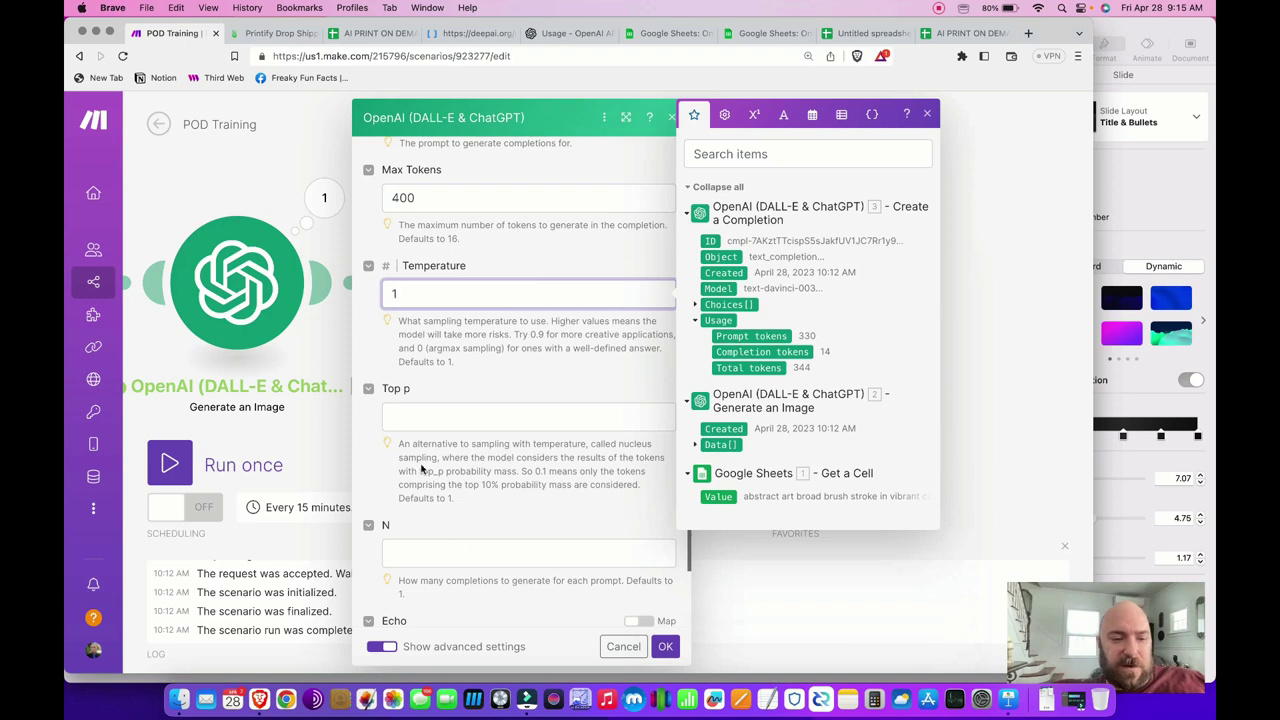
- Set N to 1 and Echo to No, and save the product description module's settings
{"action": "left_click", "coordinate": [440, 550]}
{"action": "type", "text": "1"}
{"action": "scroll", "coordinate": [495, 506], "scroll_direction": "down", "scroll_amount": 2}
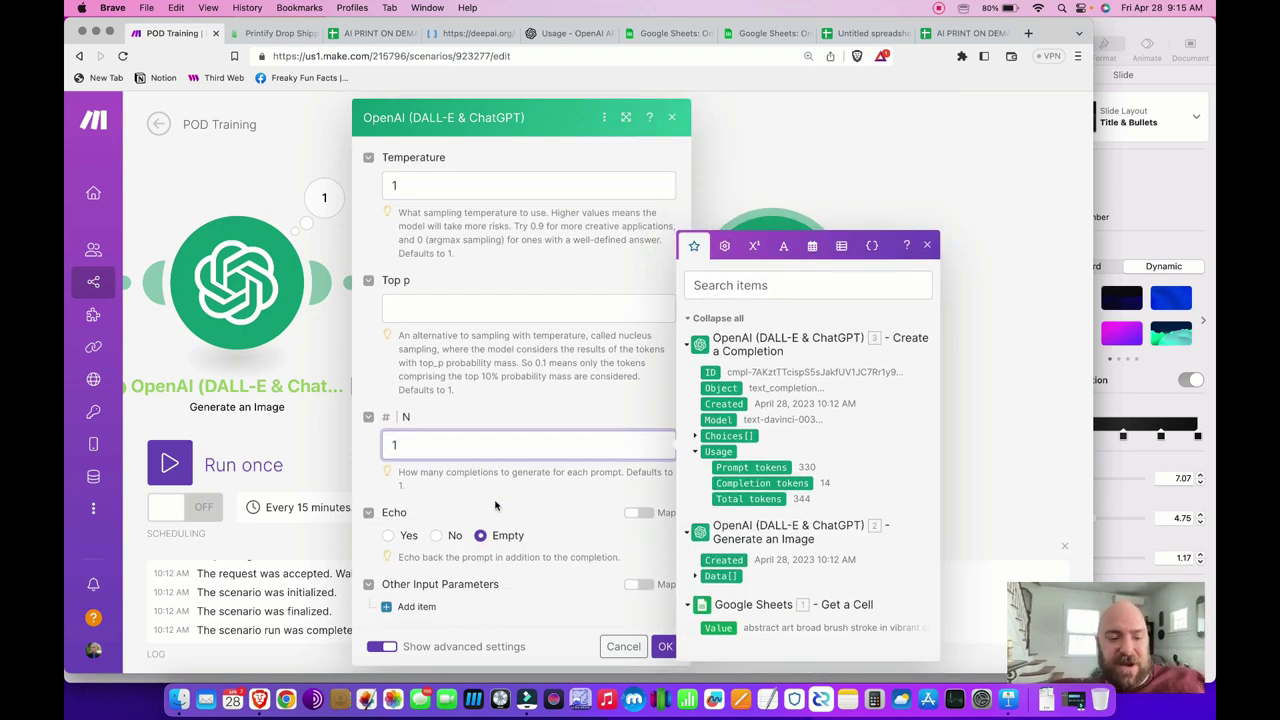
{"action": "left_click", "coordinate": [449, 537]}
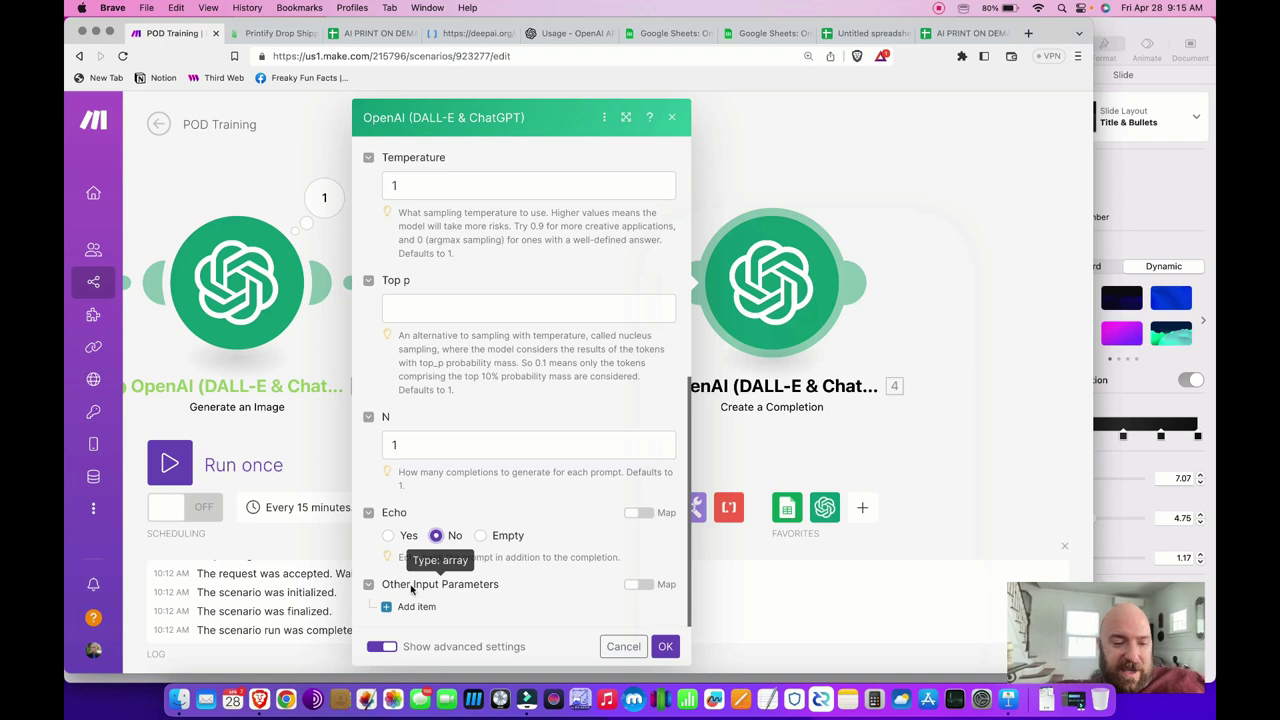
{"action": "left_click", "coordinate": [665, 645]}
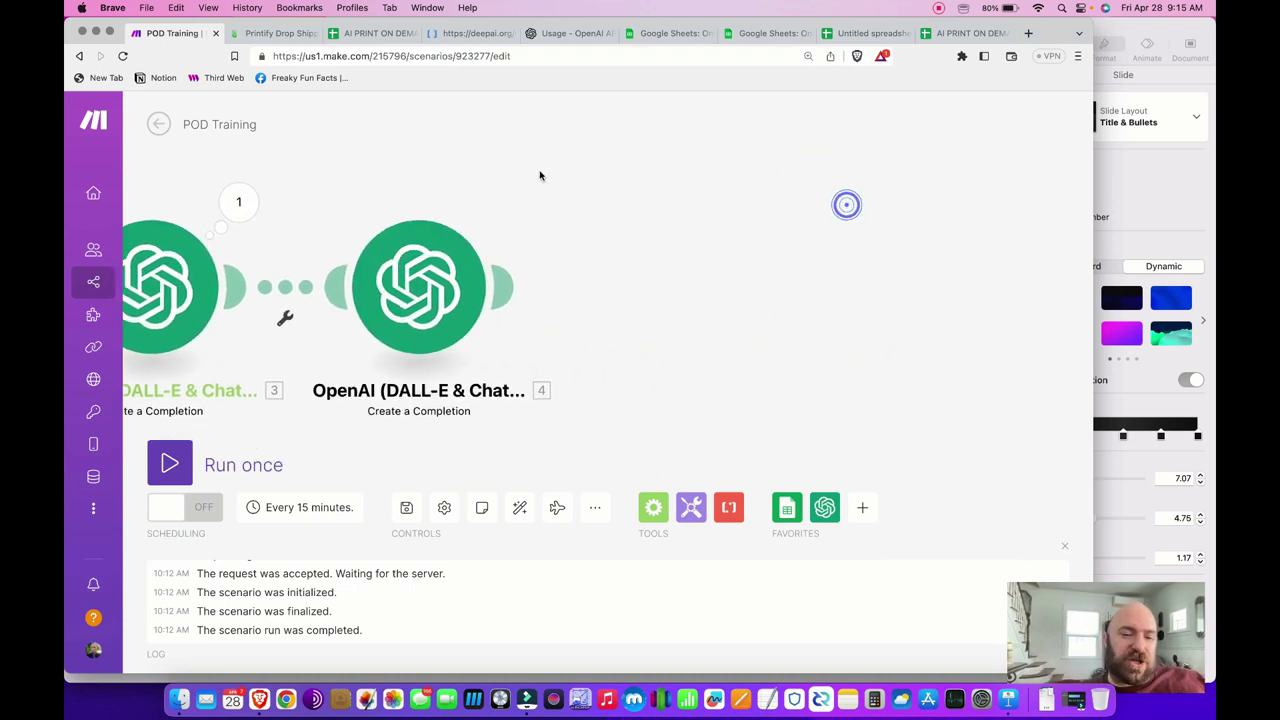
- Add another OpenAI Create a Completion module after module 4, using Create a Prompt Completion with model text-davinci-003
{"action": "left_click", "coordinate": [490, 336]}
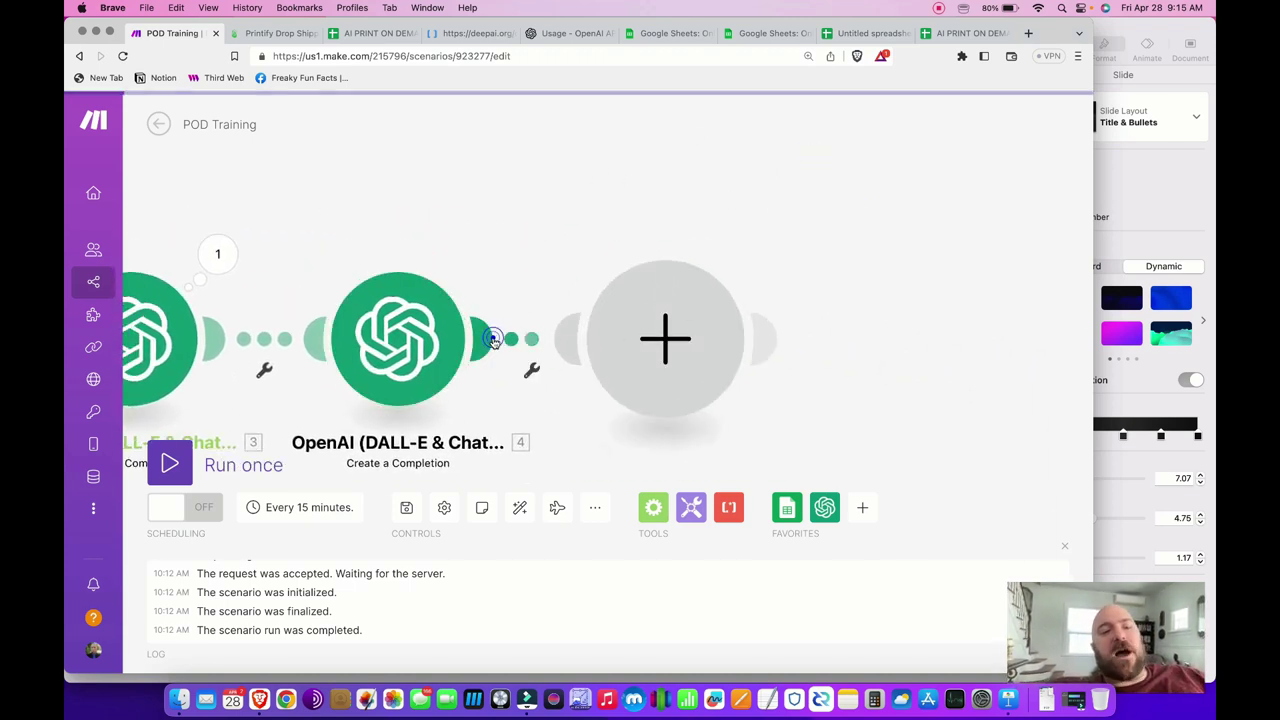
{"action": "left_click", "coordinate": [806, 324]}
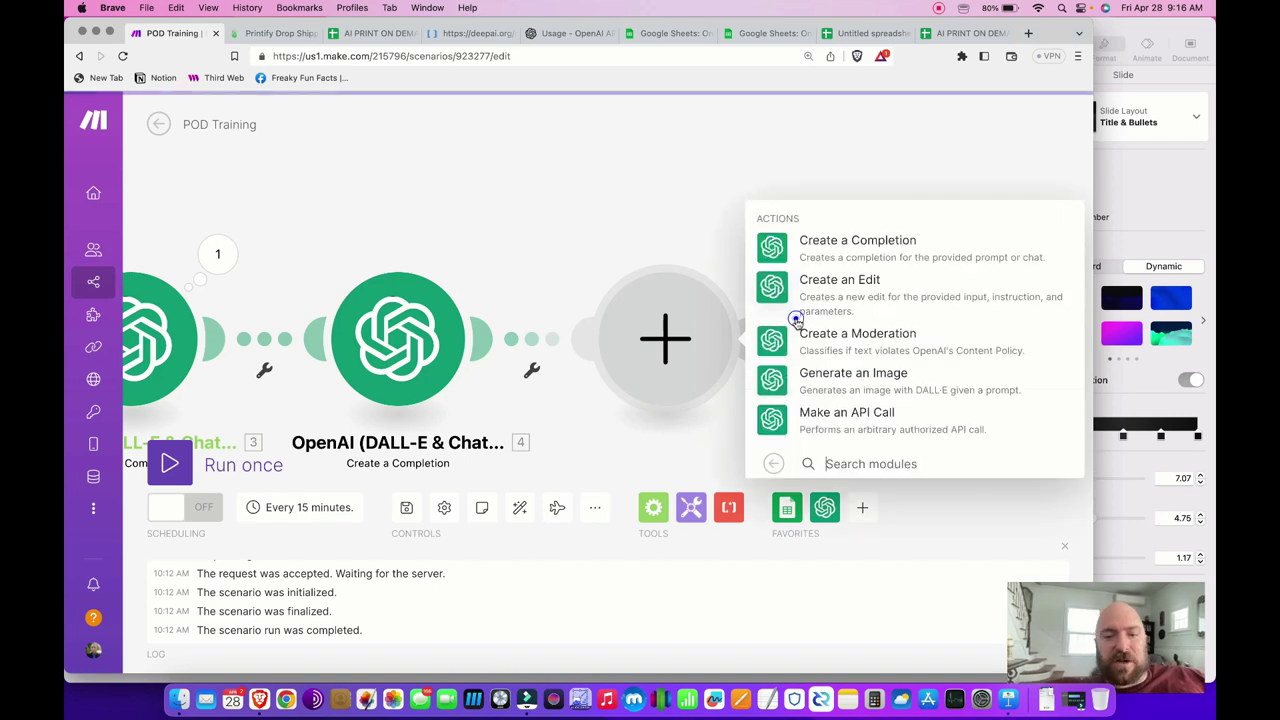
{"action": "left_click", "coordinate": [818, 246]}
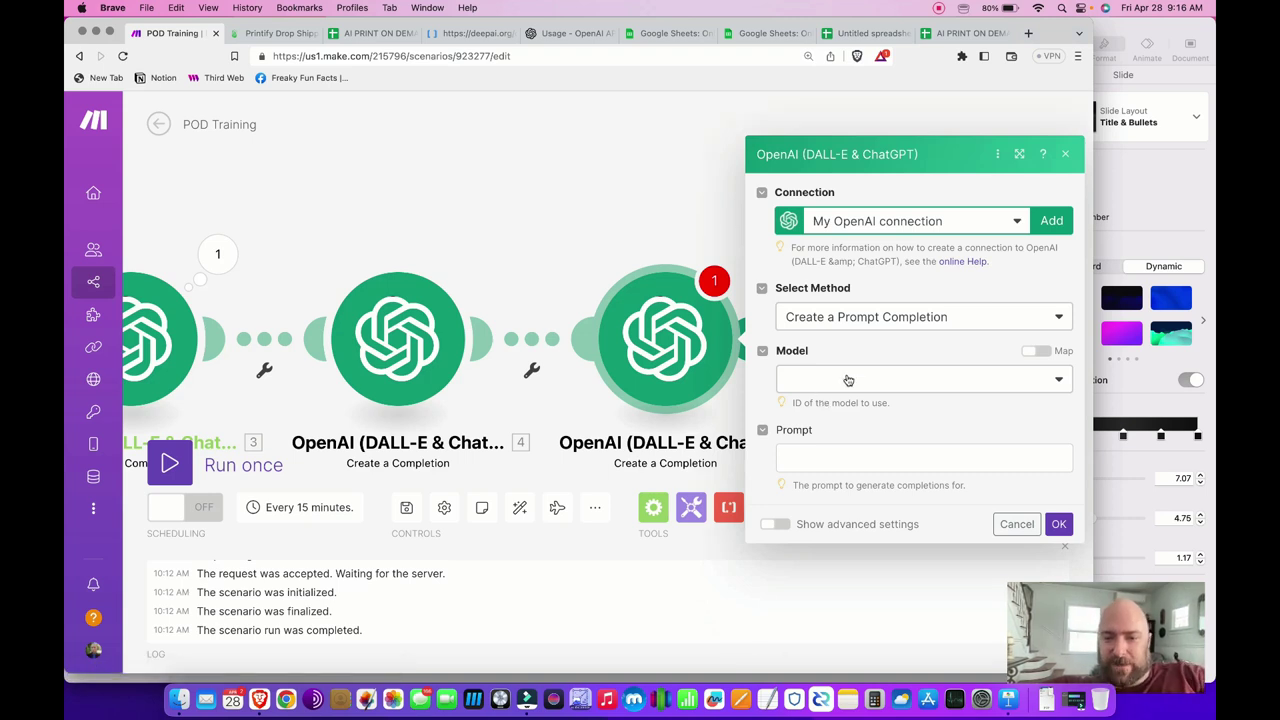
{"action": "left_click", "coordinate": [884, 317]}
{"action": "left_click", "coordinate": [884, 317]}
{"action": "left_click", "coordinate": [874, 380]}
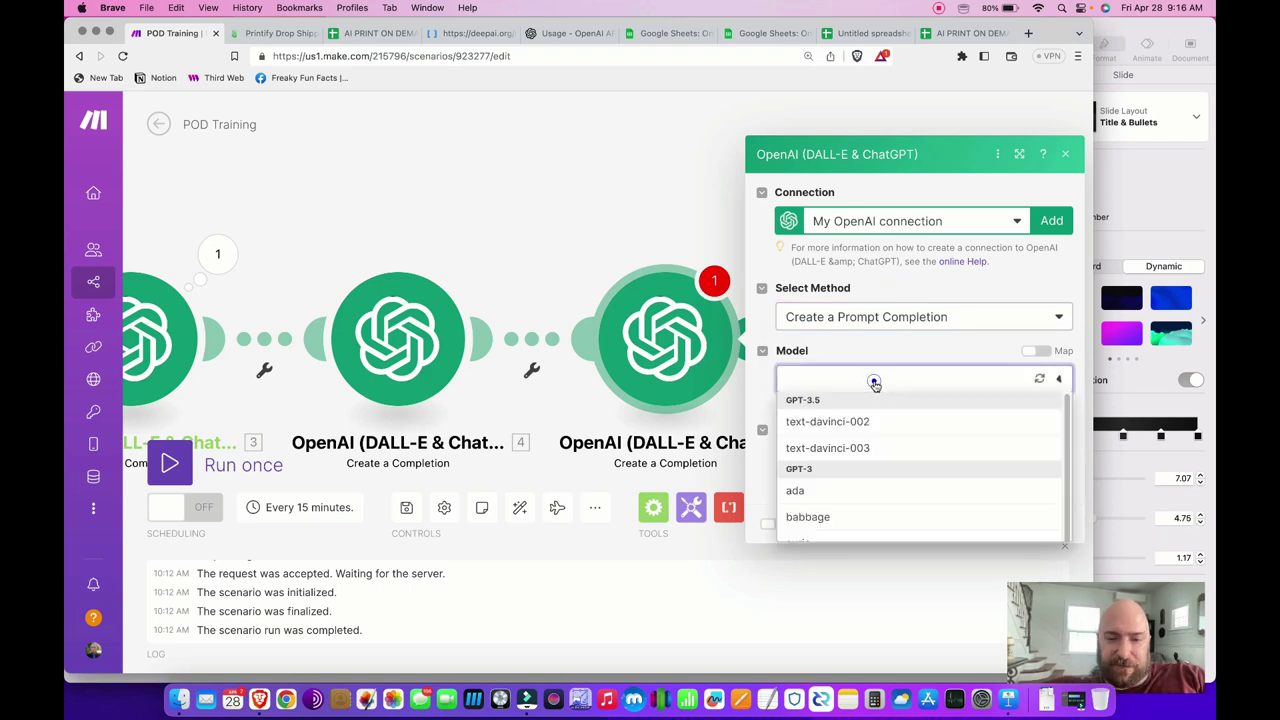
{"action": "left_click", "coordinate": [843, 448]}
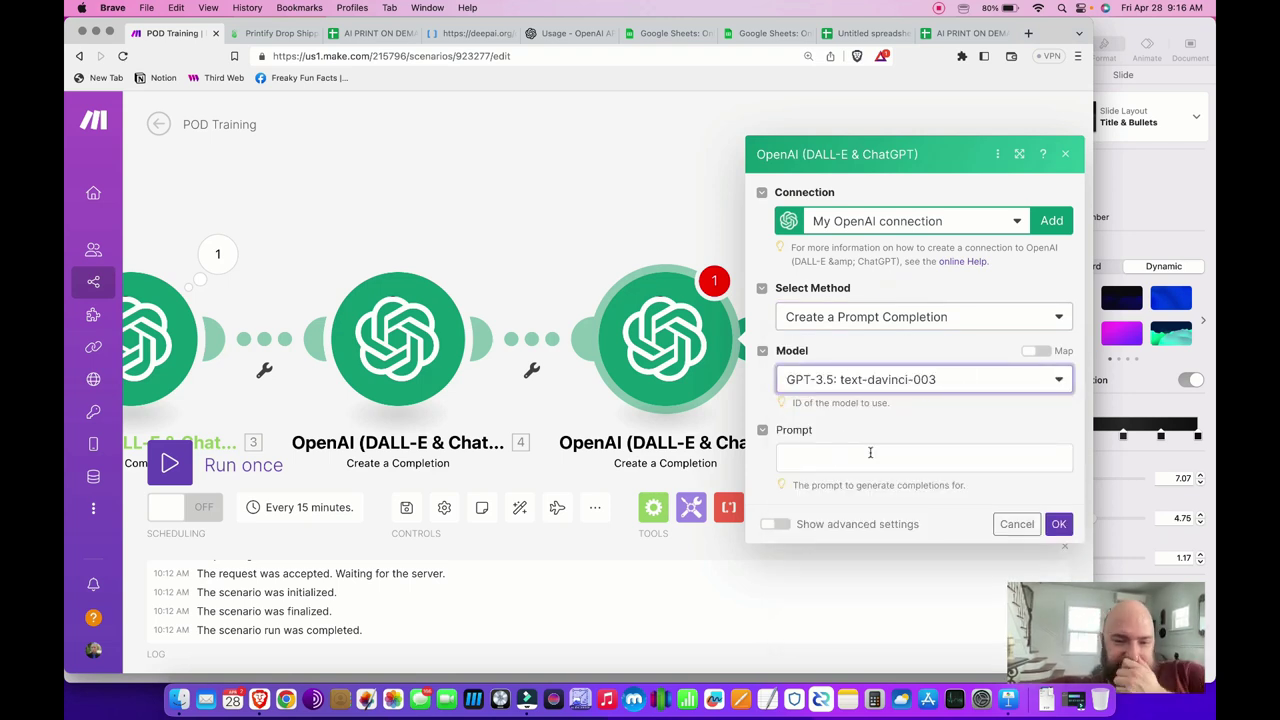
- Begin the new module's prompt with "Generate a list of 10 relevant hashtags for" and expand the Choices output of module 4
{"action": "left_click", "coordinate": [843, 460]}
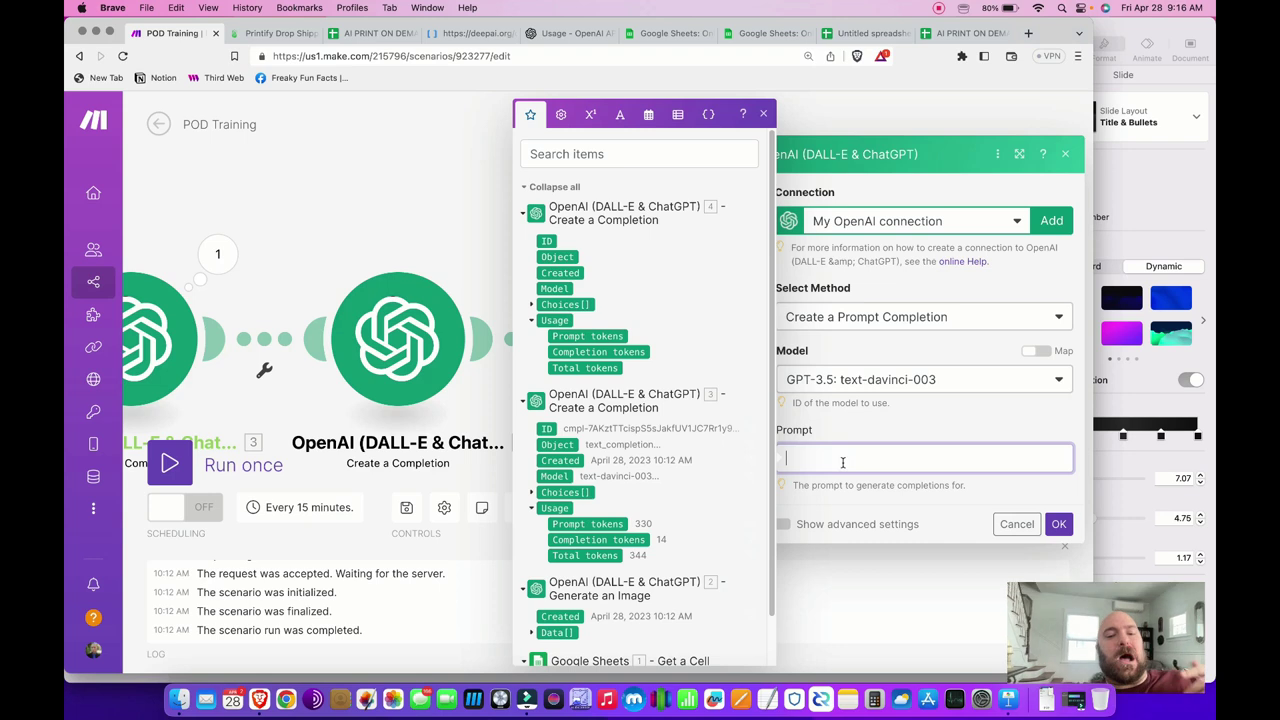
{"action": "type", "text": "Generate a list of 10"}
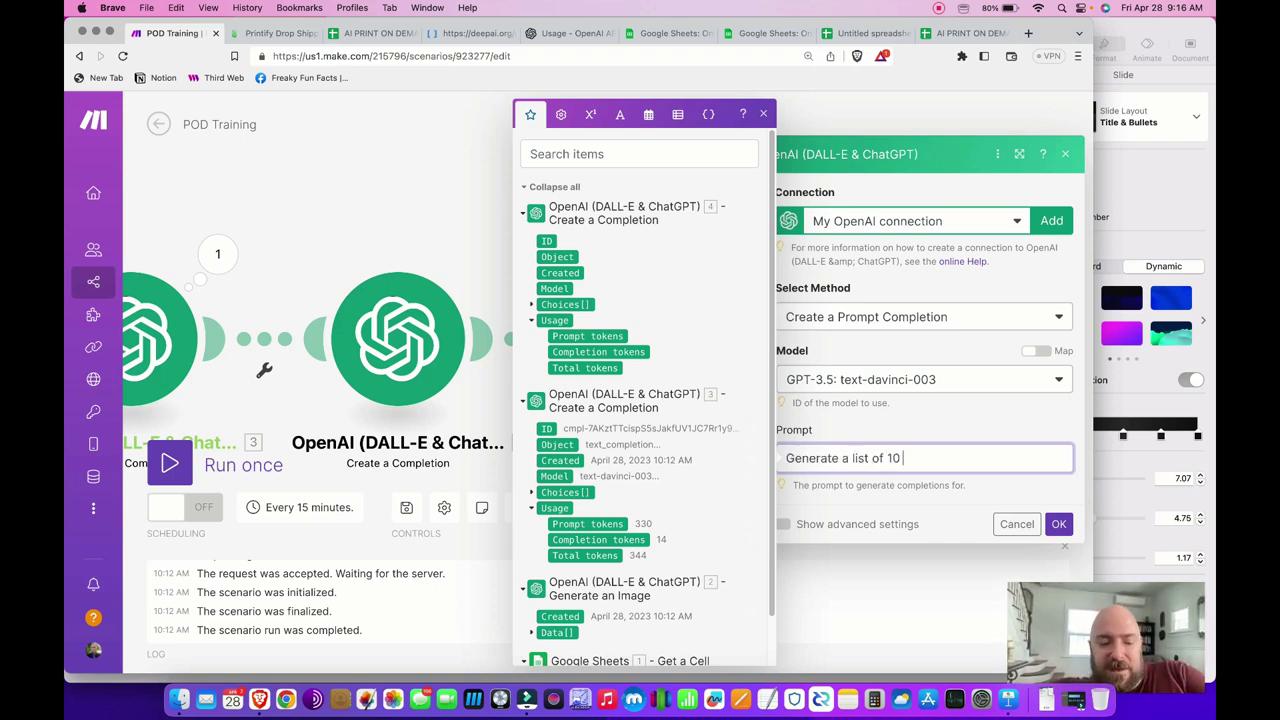
{"action": "type", "text": " relevant hashtags for"}
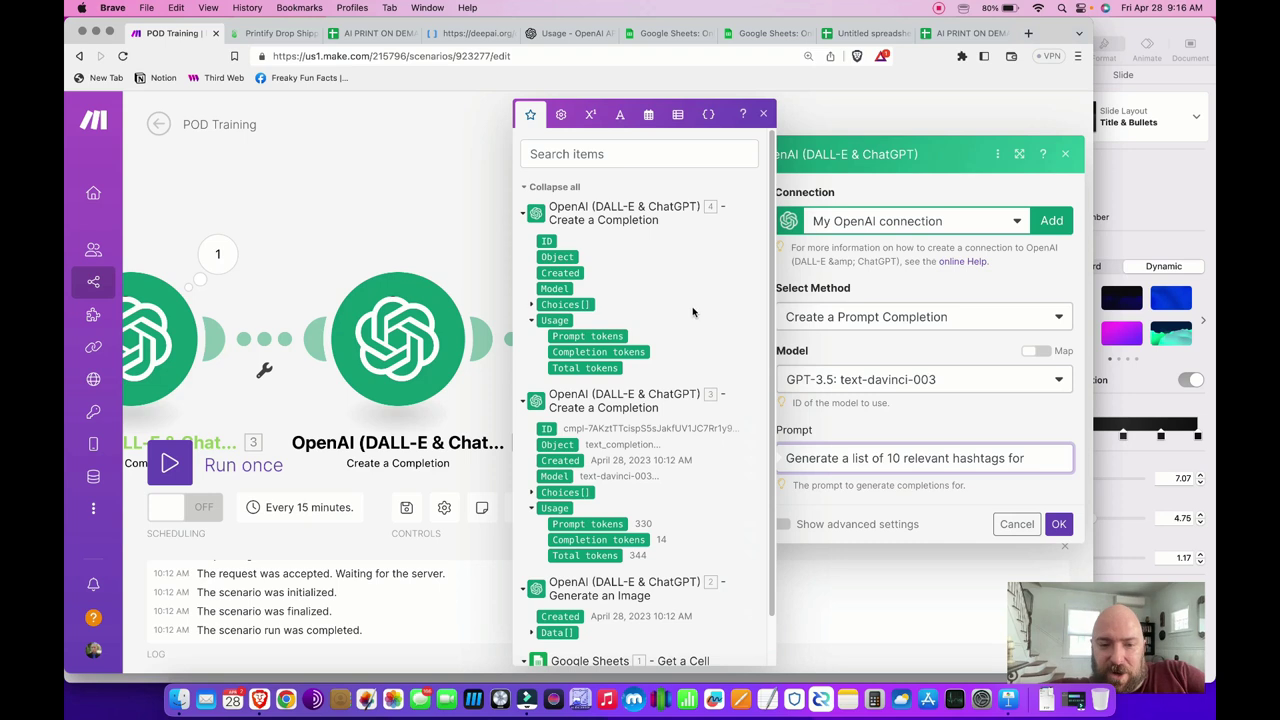
{"action": "left_click", "coordinate": [532, 304]}
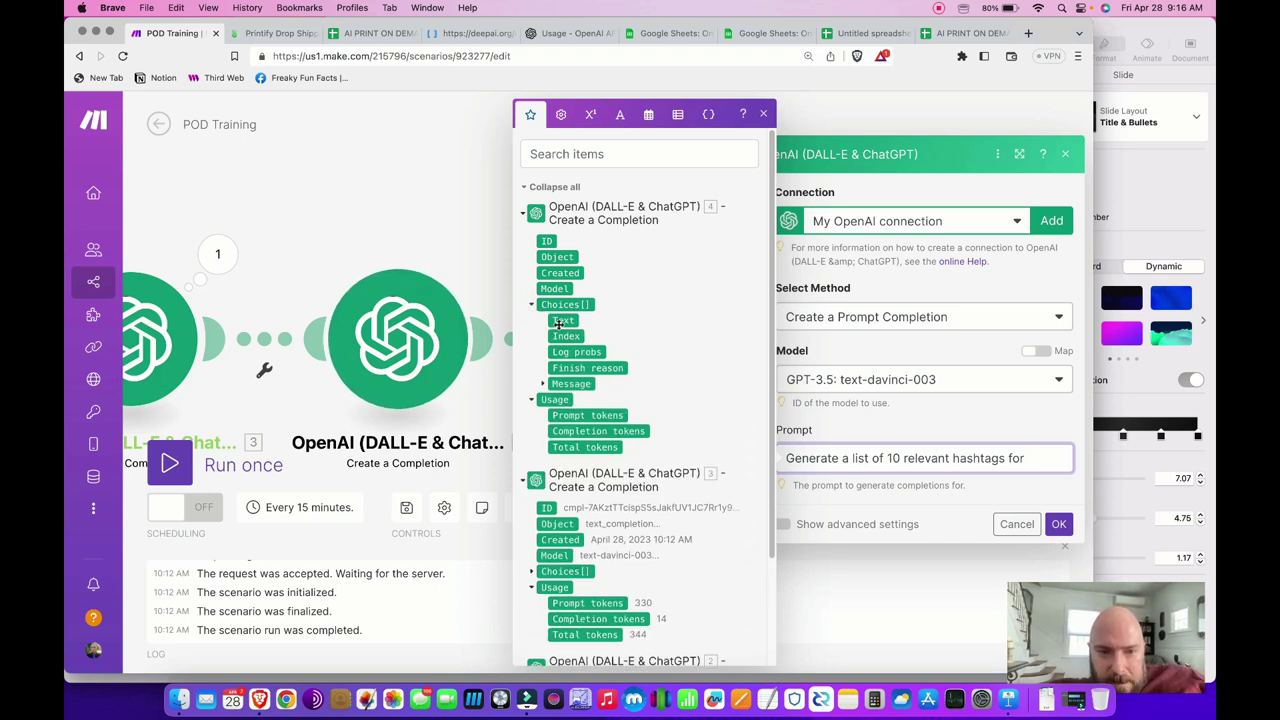
{"action": "scroll", "coordinate": [618, 430], "scroll_direction": "down", "scroll_amount": 3}
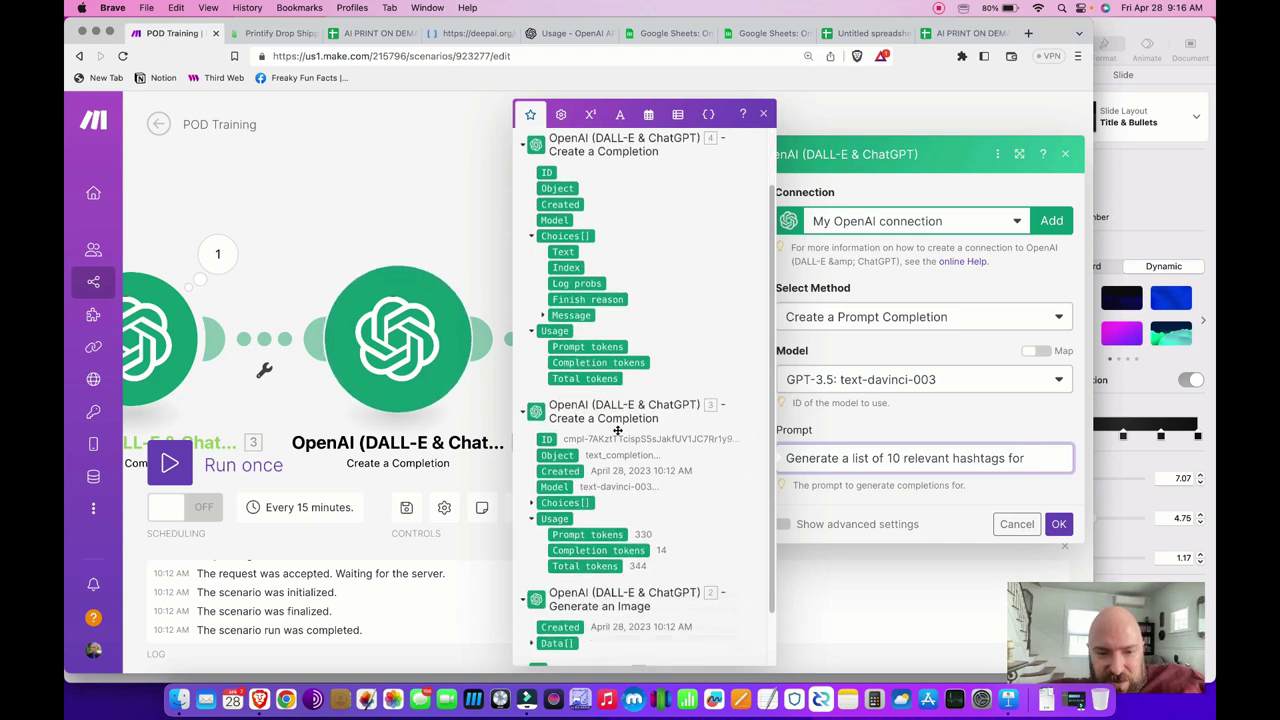
{"action": "left_click", "coordinate": [532, 447]}
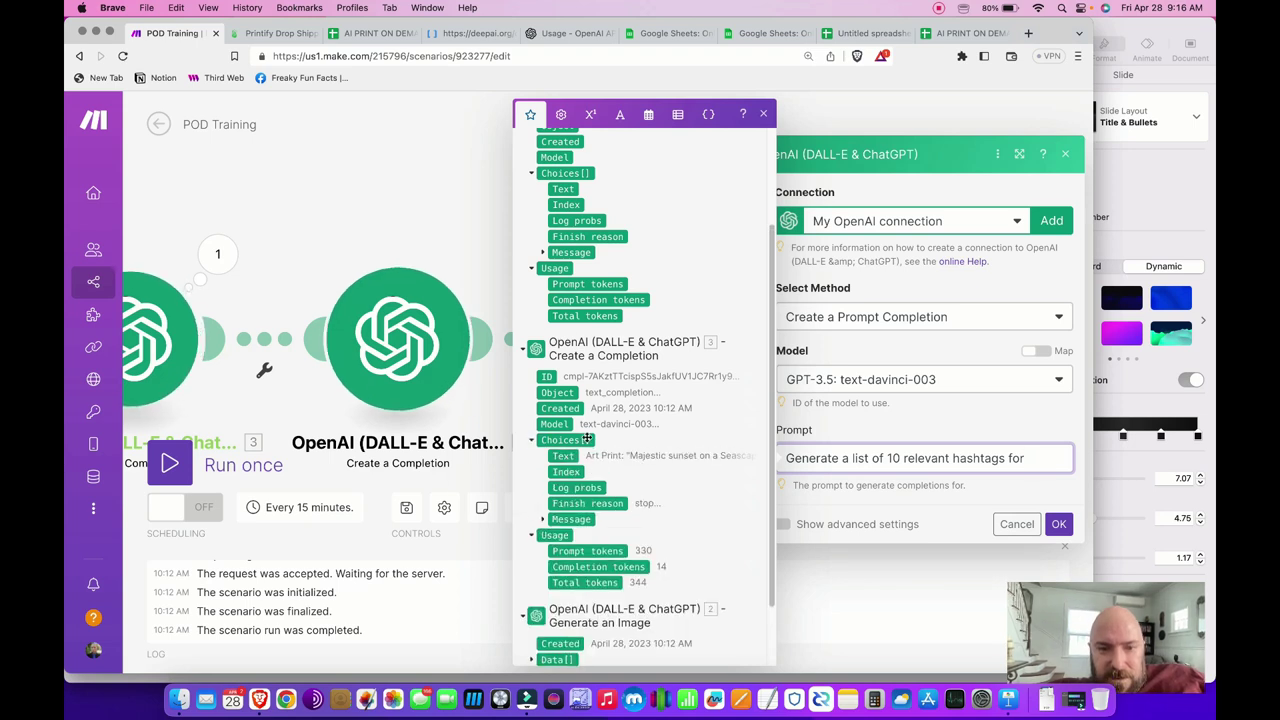
{"action": "left_click", "coordinate": [565, 456]}
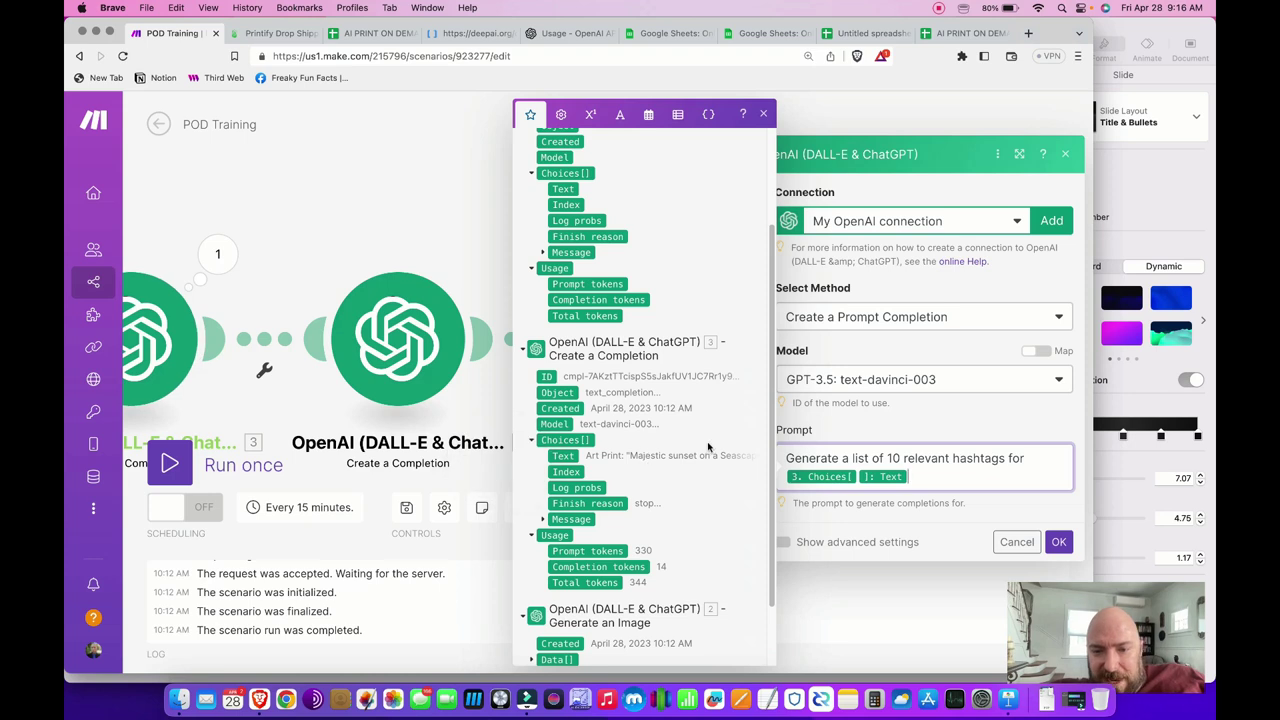
{"action": "key", "text": "BackSpace"}
{"action": "key", "text": "BackSpace"}
{"action": "key", "text": "BackSpace"}
{"action": "key", "text": "BackSpace"}
{"action": "key", "text": "BackSpace"}
{"action": "key", "text": "BackSpace"}
{"action": "key", "text": "BackSpace"}
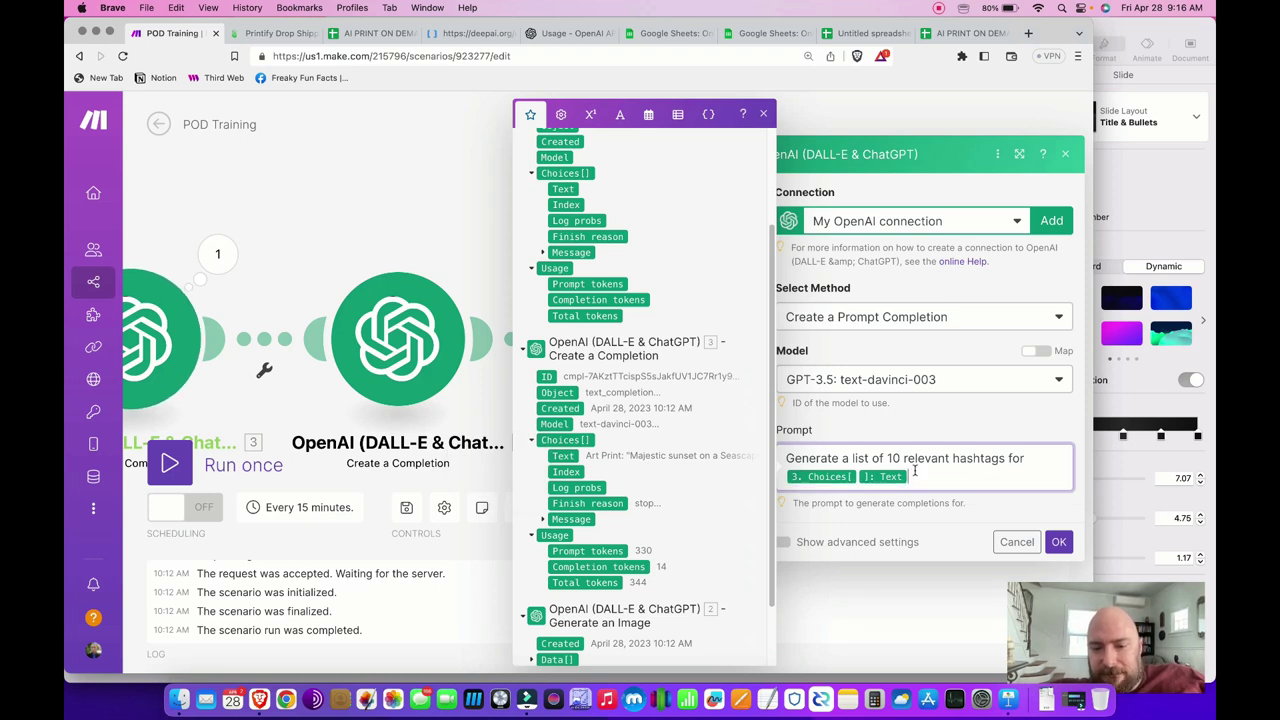
{"action": "key", "text": "BackSpace"}
{"action": "key", "text": "BackSpace"}
{"action": "key", "text": "BackSpace"}
{"action": "key", "text": "BackSpace"}
{"action": "key", "text": "BackSpace"}
{"action": "key", "text": "BackSpace"}
{"action": "key", "text": "BackSpace"}
{"action": "key", "text": "BackSpace"}
{"action": "key", "text": "BackSpace"}
{"action": "key", "text": "BackSpace"}
{"action": "key", "text": "BackSpace"}
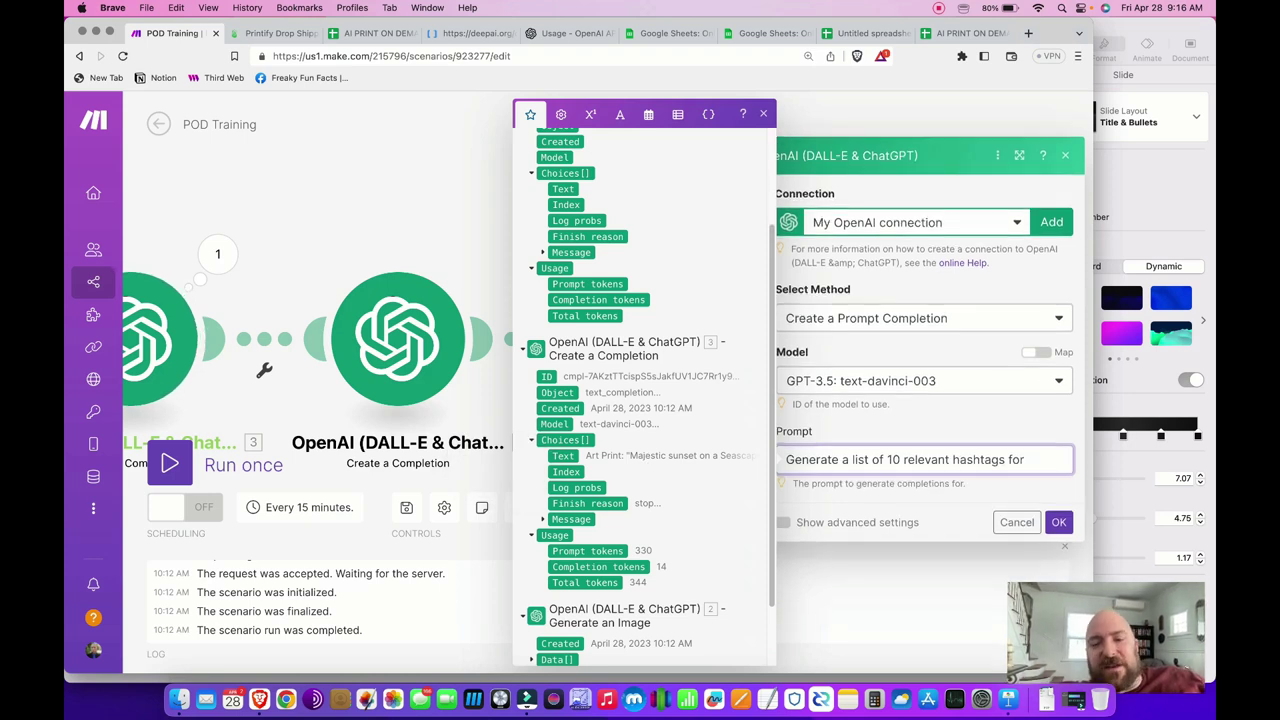
- Map the Choices Text value from completion module 4 at the end of the hashtag prompt
{"action": "scroll", "coordinate": [673, 417], "scroll_direction": "down", "scroll_amount": 2}
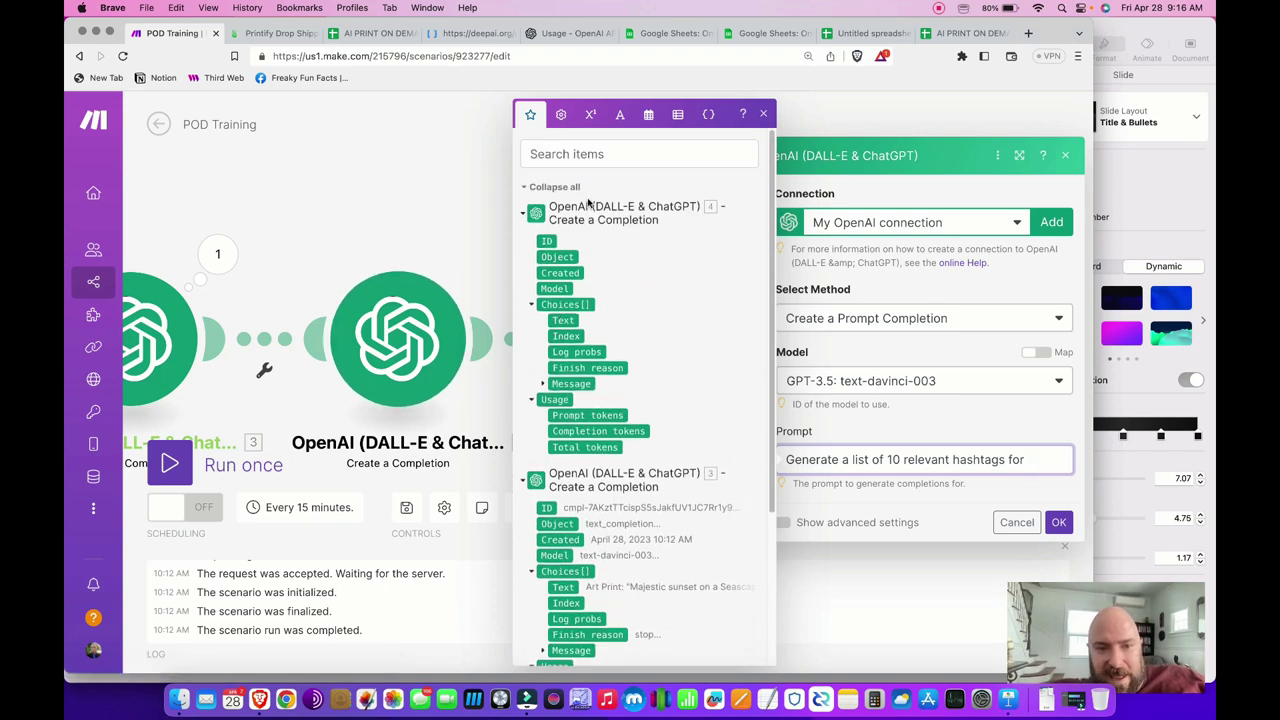
{"action": "left_click", "coordinate": [565, 318]}
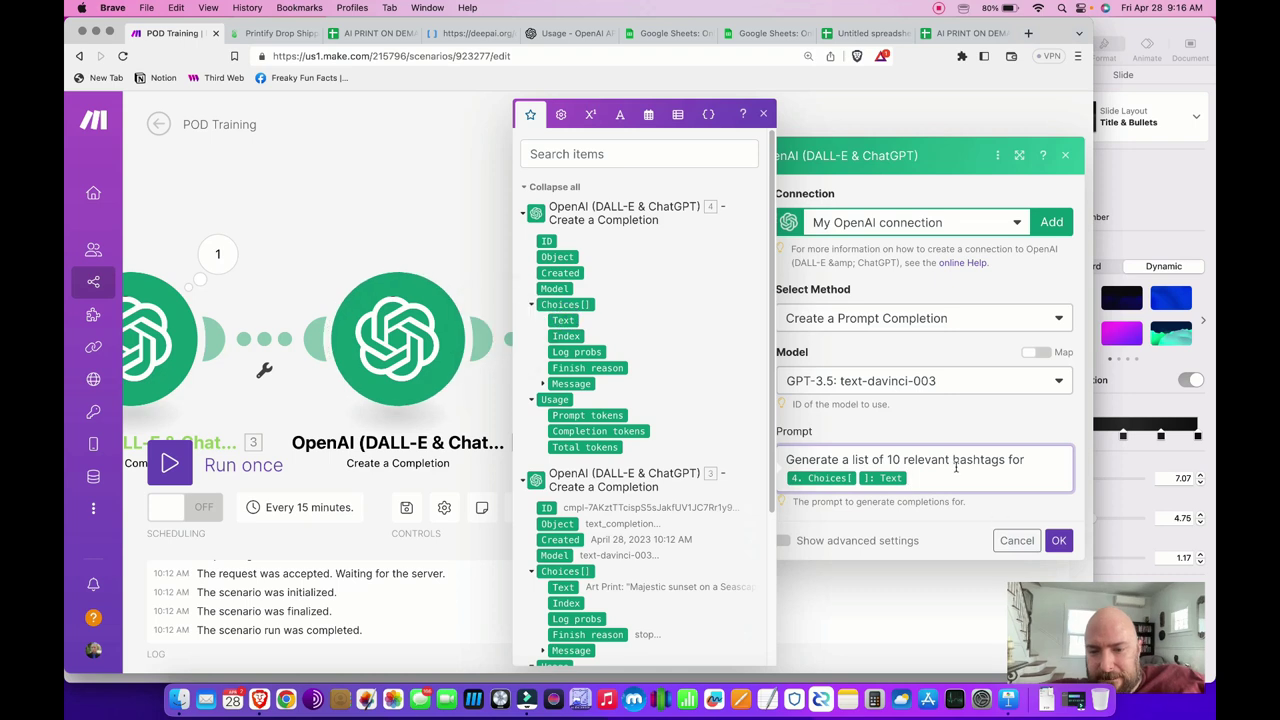
{"action": "scroll", "coordinate": [610, 494], "scroll_direction": "down", "scroll_amount": 5}
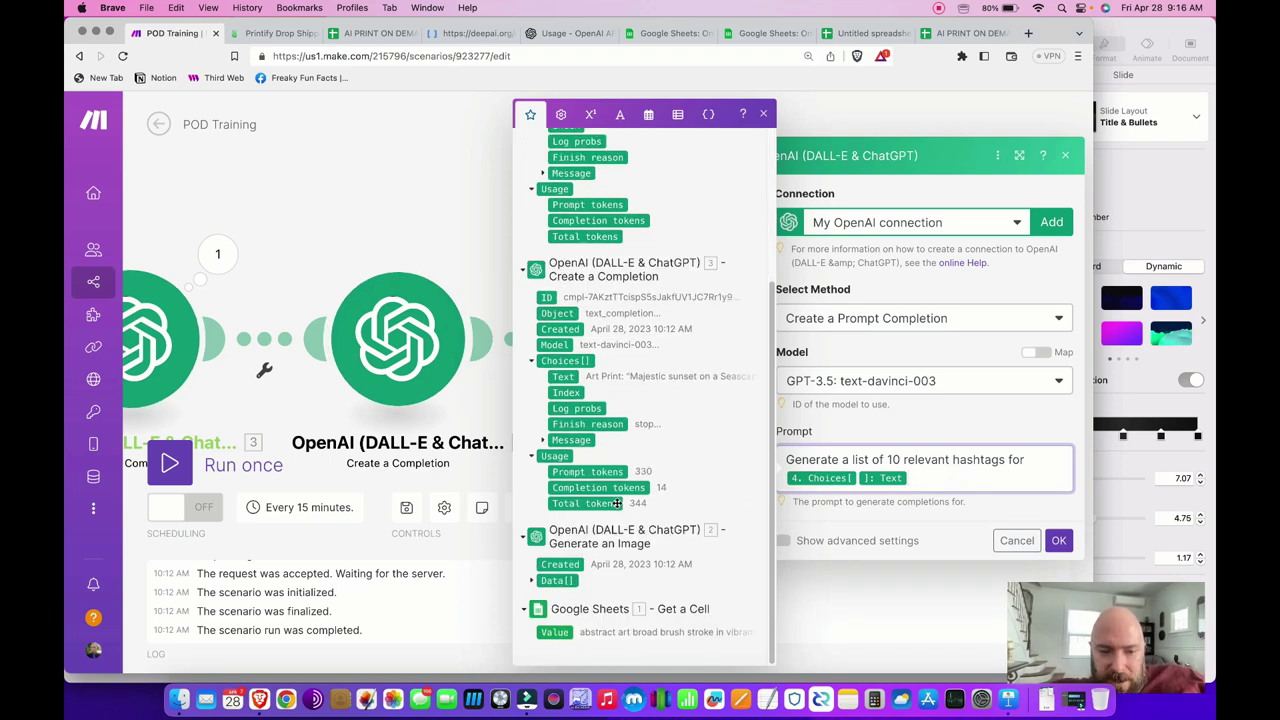
{"action": "scroll", "coordinate": [610, 494], "scroll_direction": "up", "scroll_amount": 5}
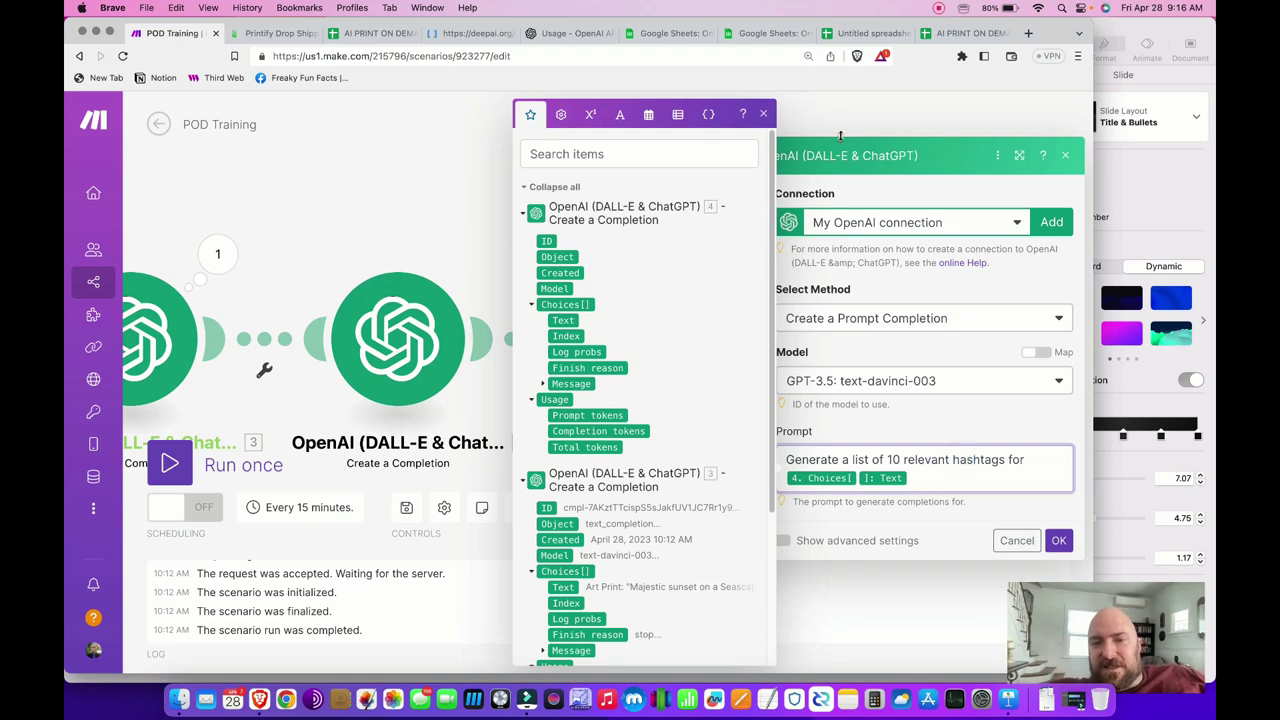
{"action": "left_click", "coordinate": [835, 119]}
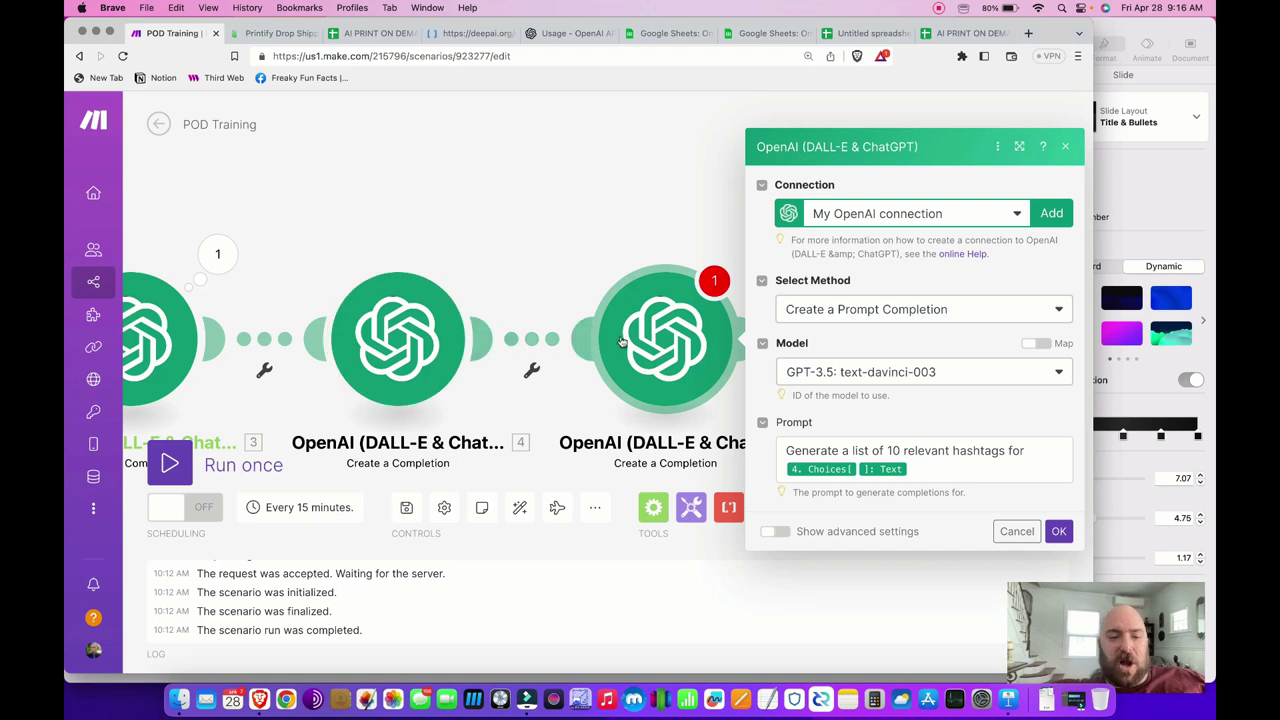
- End the hashtag prompt with ", do not use bullets, numbers, lists, or commas, separate hashtags with spaces." and save the module
{"action": "left_click", "coordinate": [944, 466]}
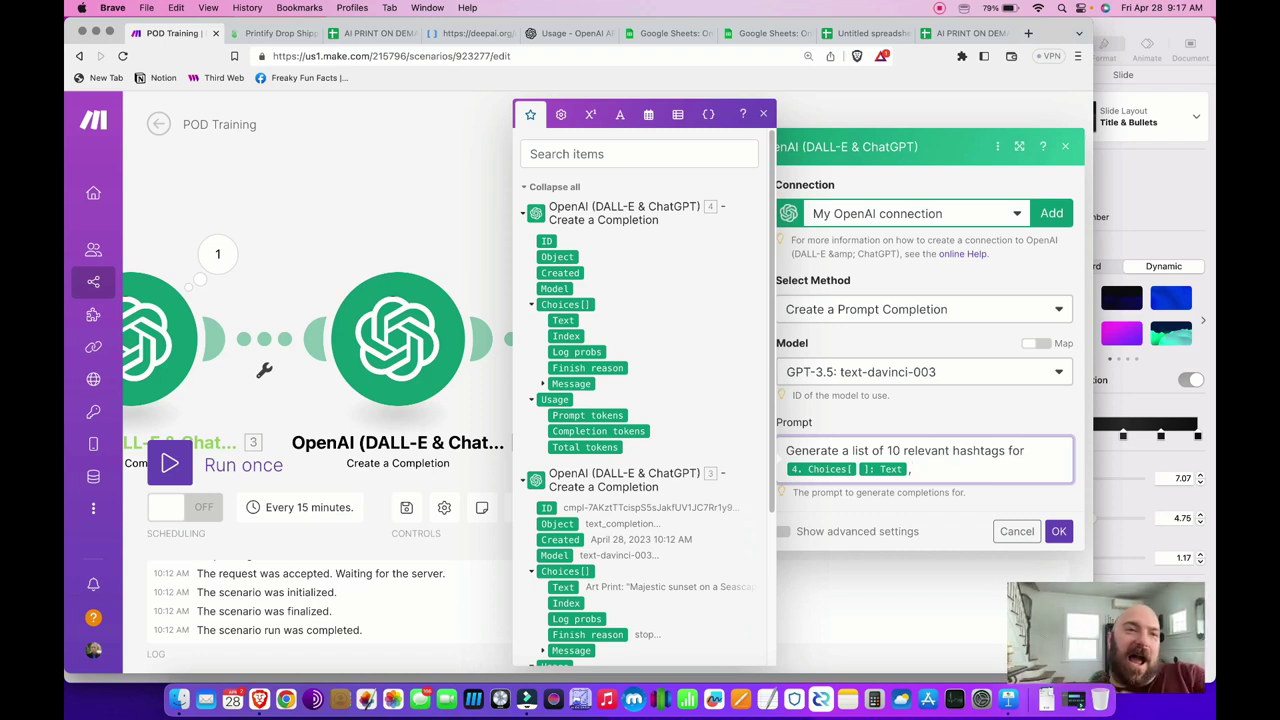
{"action": "type", "text": ", do not use bullets, numbers, "}
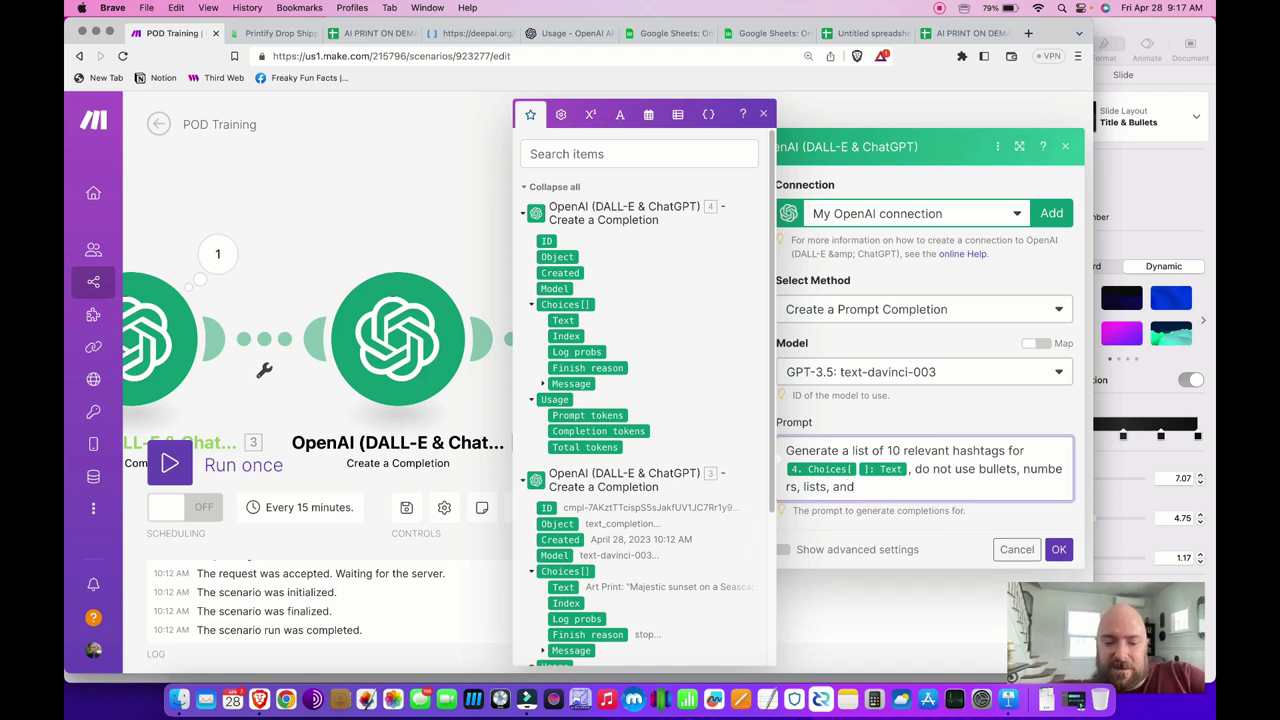
{"action": "type", "text": "lists, or com"}
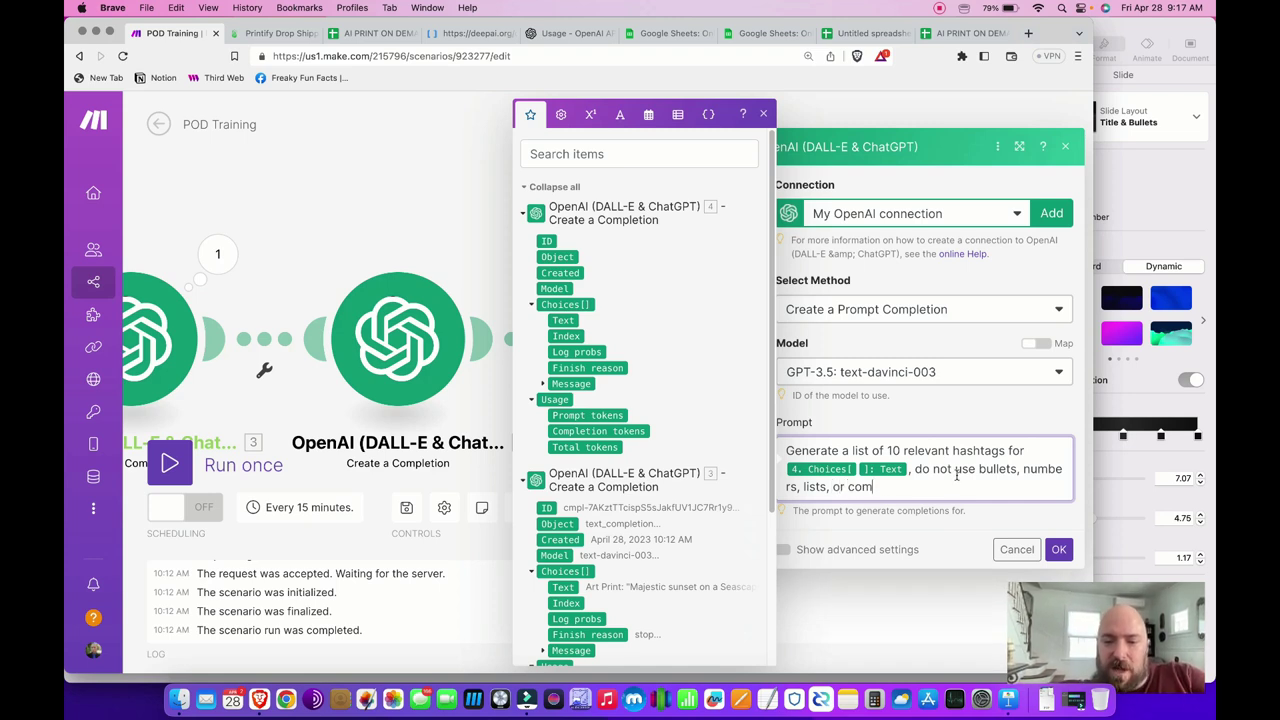
{"action": "type", "text": "mas, se"}
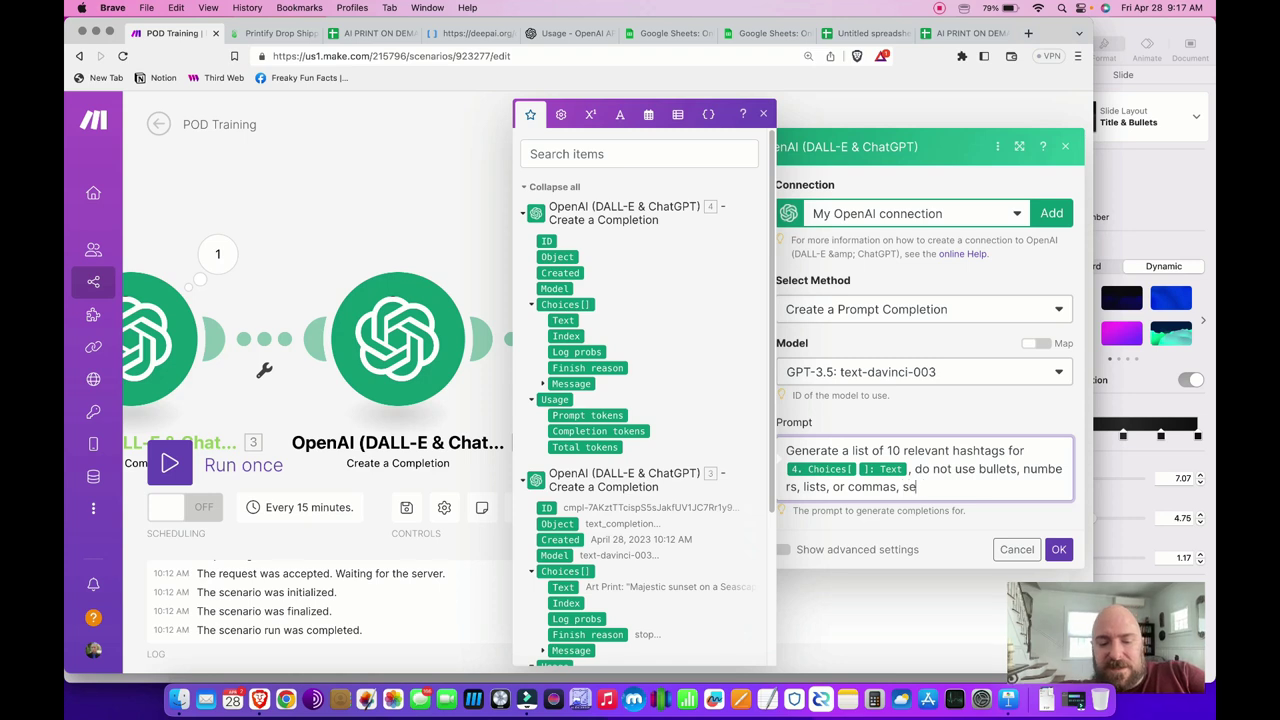
{"action": "type", "text": "parate hashtags with spaces."}
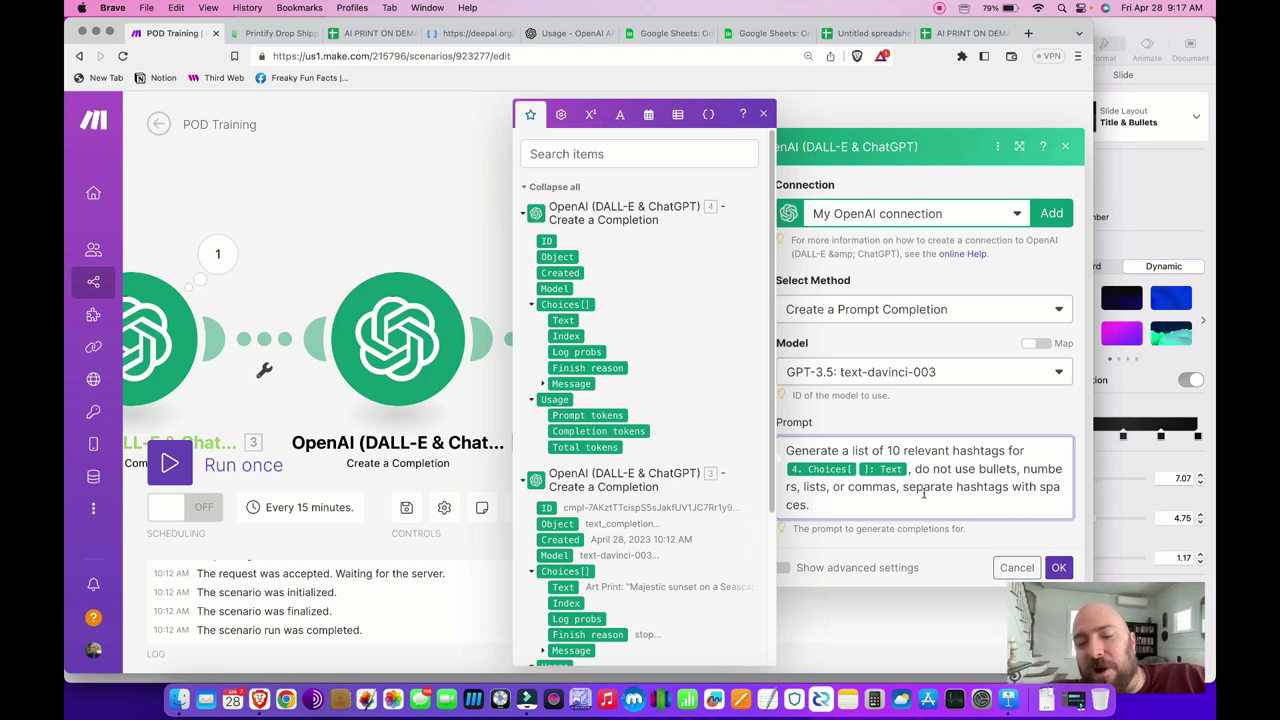
{"action": "left_click", "coordinate": [1059, 567]}
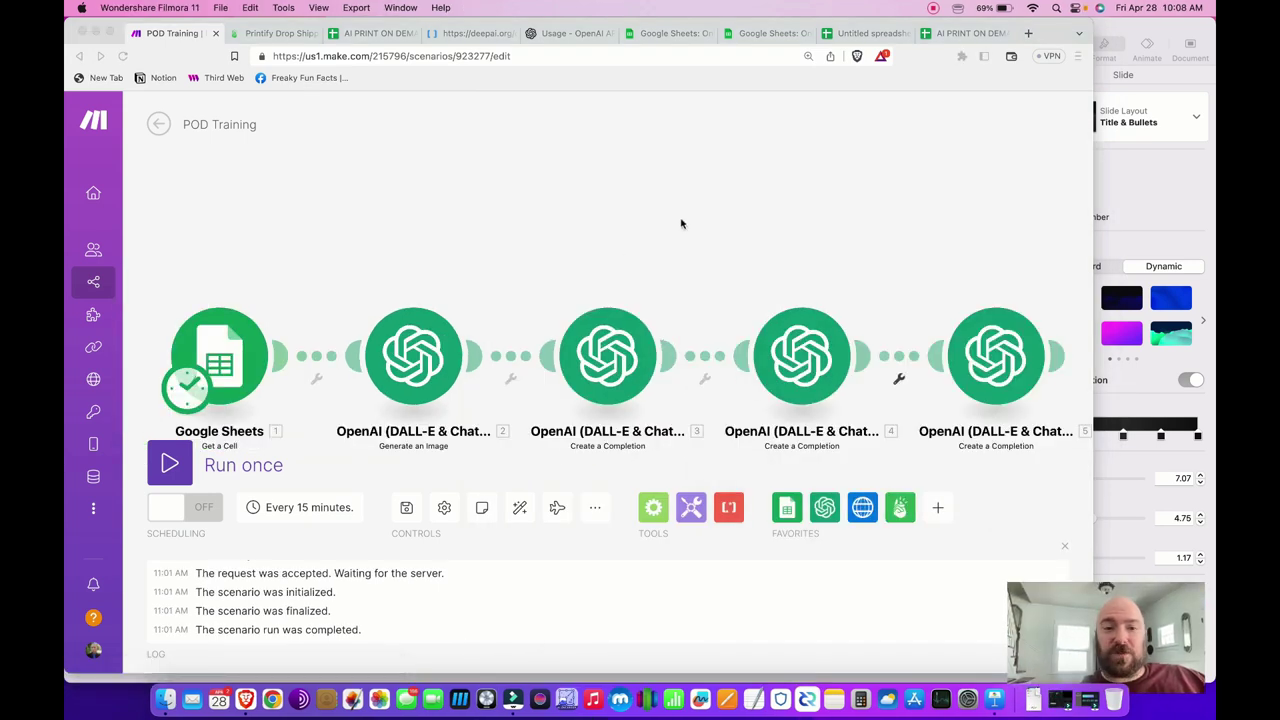
{"action": "left_click", "coordinate": [754, 243]}
{"action": "scroll", "coordinate": [677, 209], "scroll_direction": "right", "scroll_amount": 5}
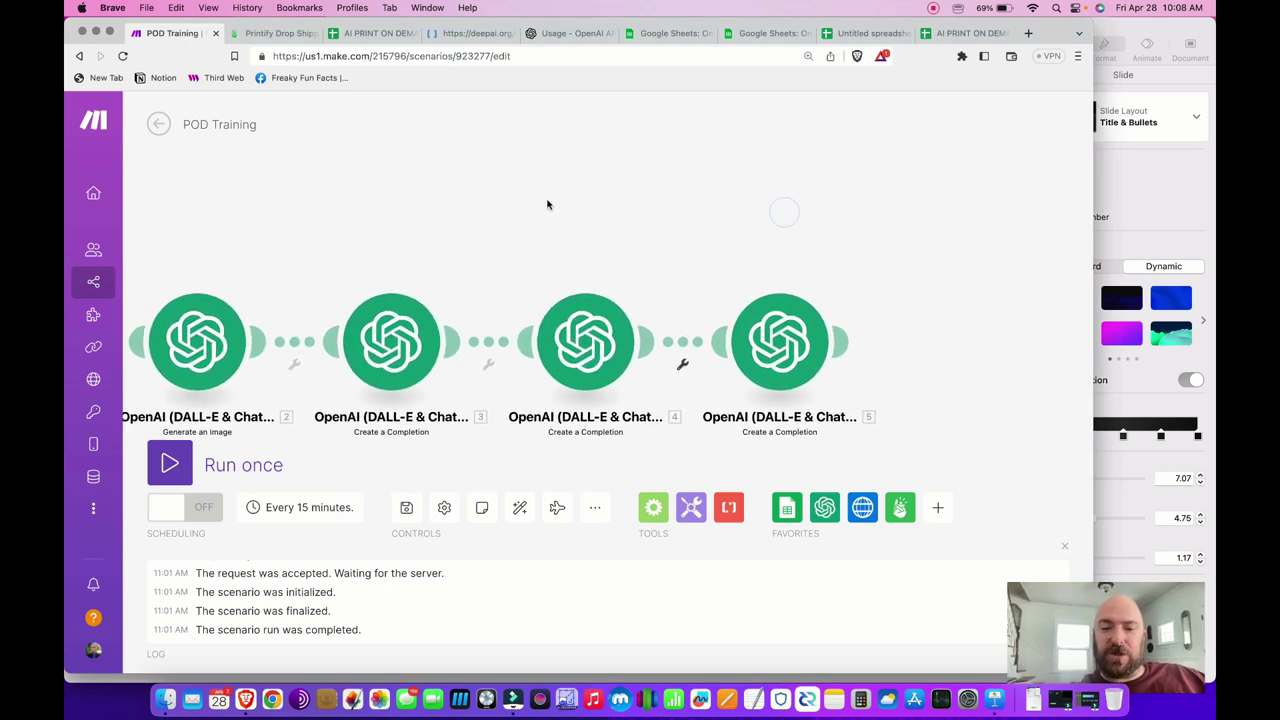
{"action": "left_click", "coordinate": [820, 343]}
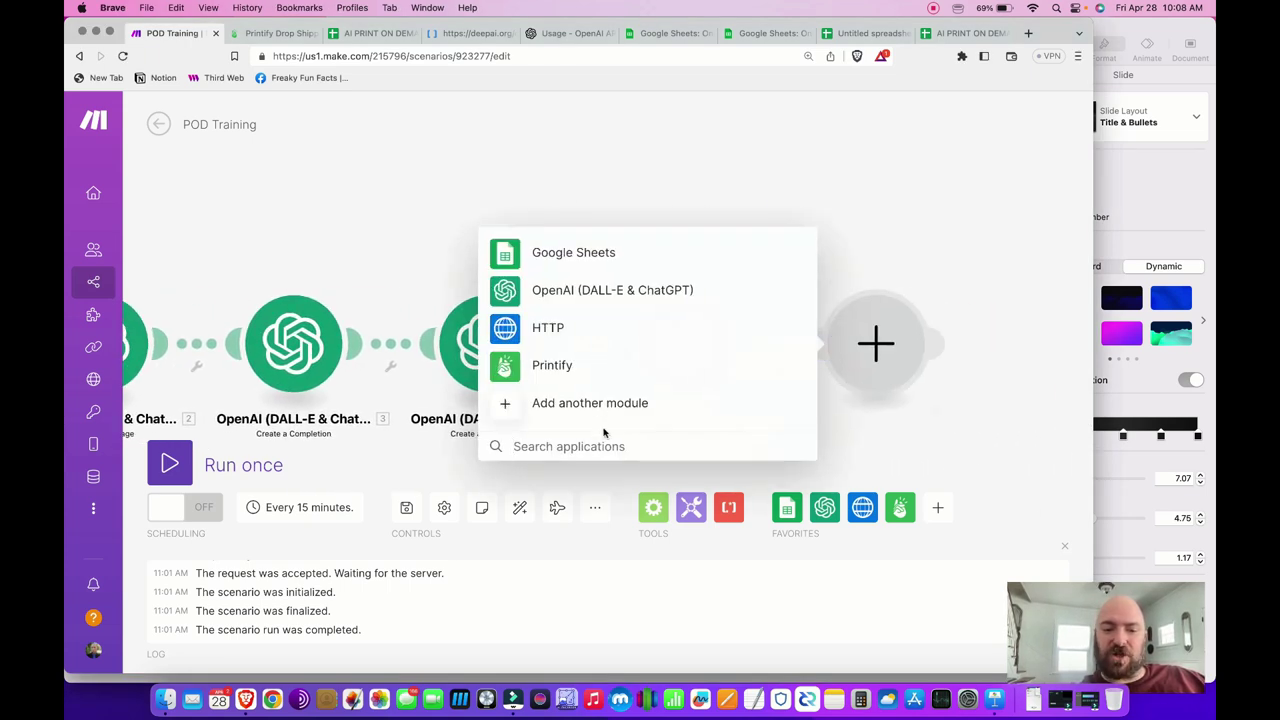
{"action": "type", "text": "http"}
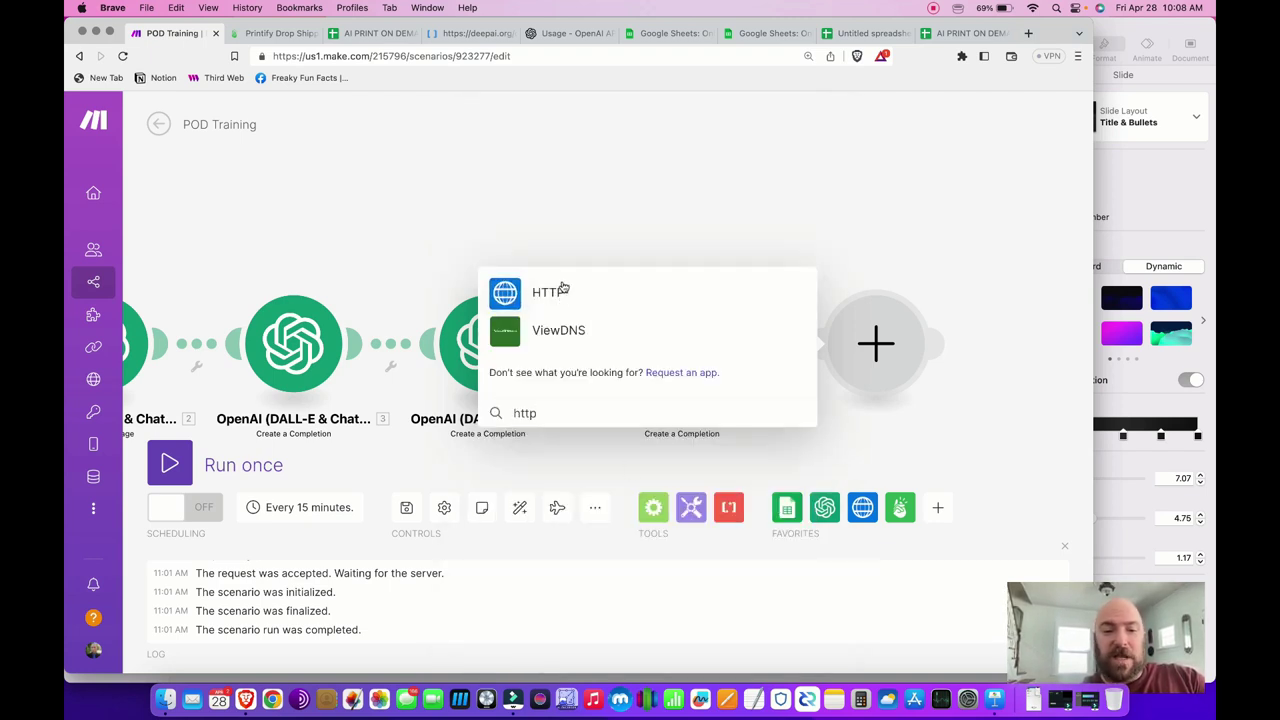
{"action": "left_click", "coordinate": [545, 294]}
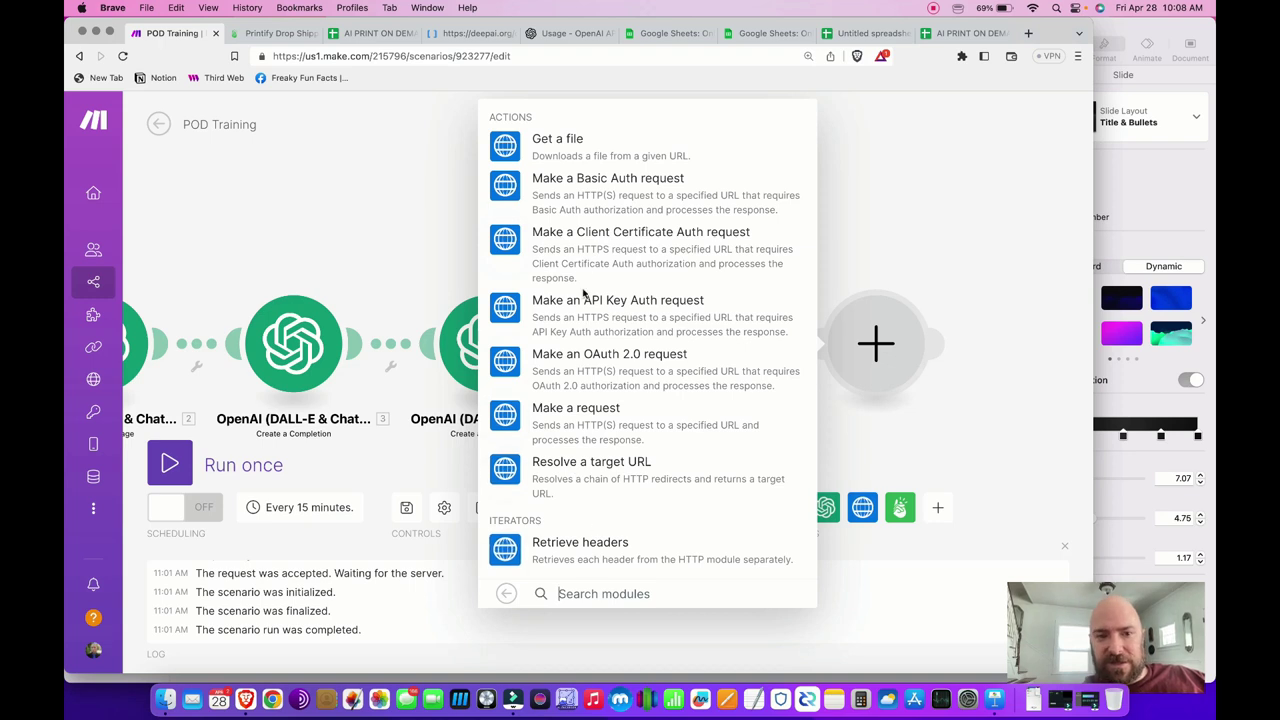
{"action": "left_click", "coordinate": [559, 424]}
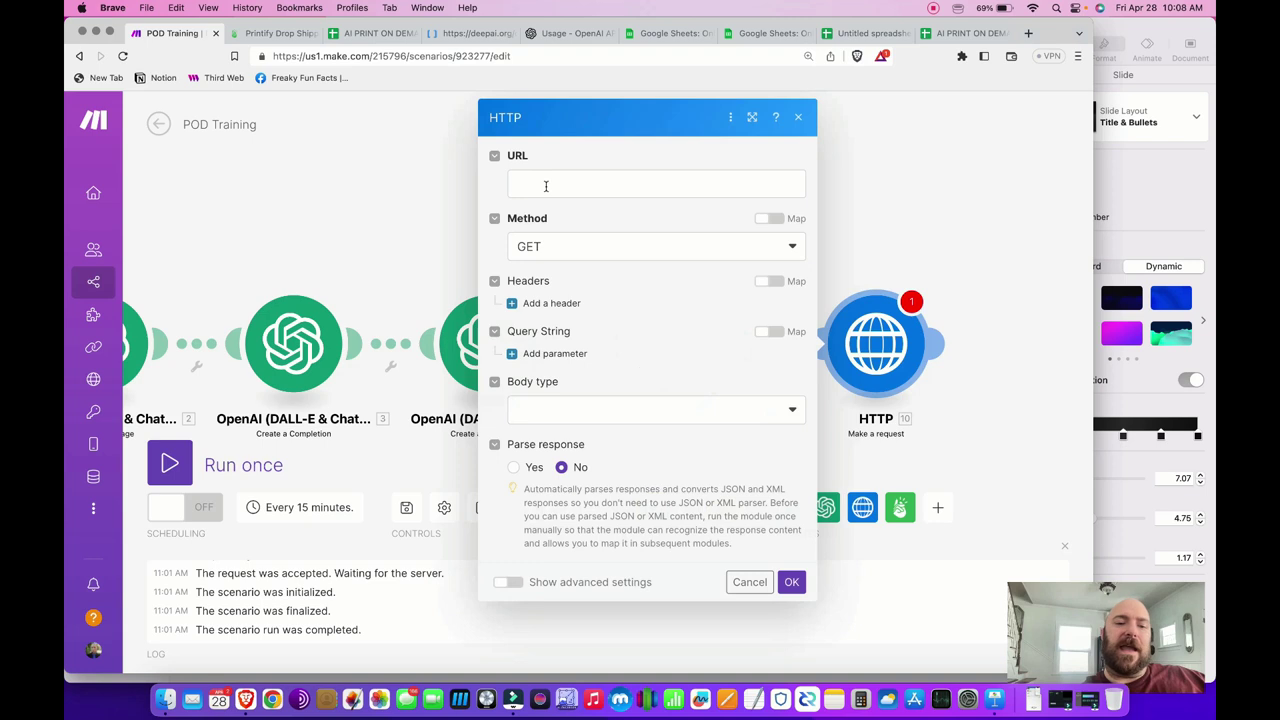
{"action": "left_click", "coordinate": [546, 183]}
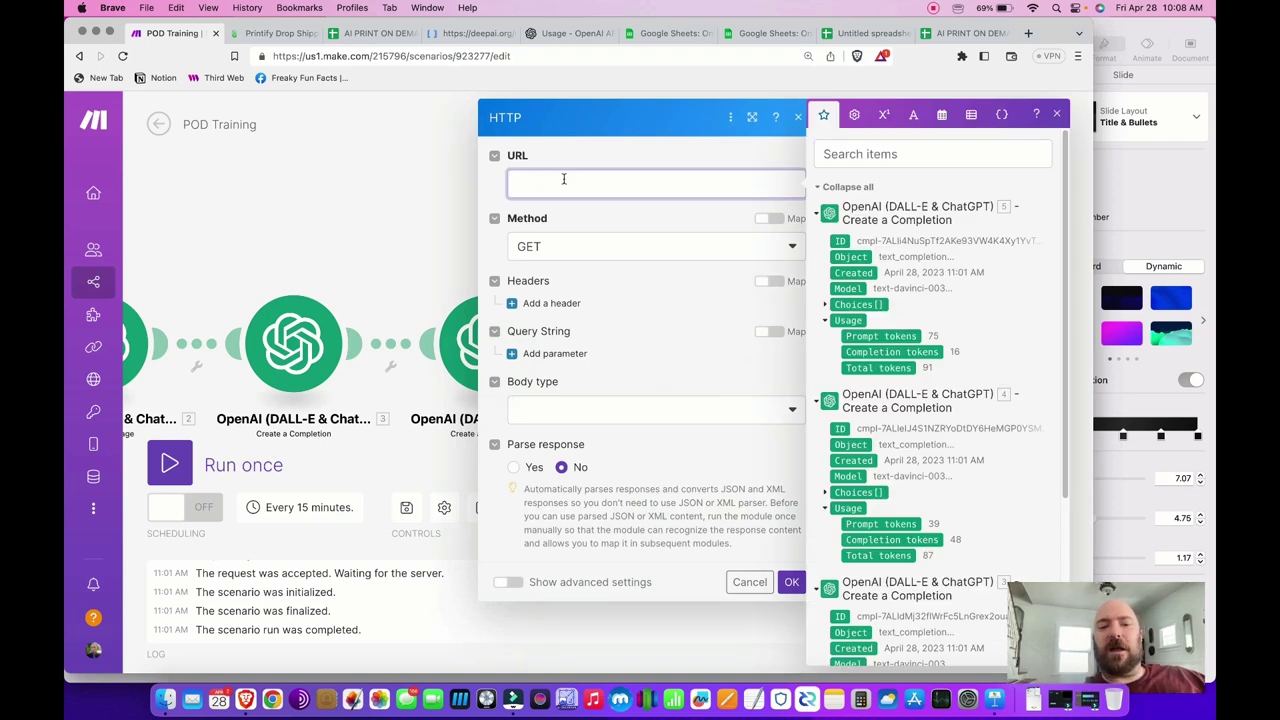
- Leave the POD Training editor and open the HTTP module's settings in the Art Nouveau Canvas Square scenario
{"action": "left_click", "coordinate": [306, 167]}
{"action": "left_click", "coordinate": [158, 124]}
{"action": "left_click", "coordinate": [628, 236]}
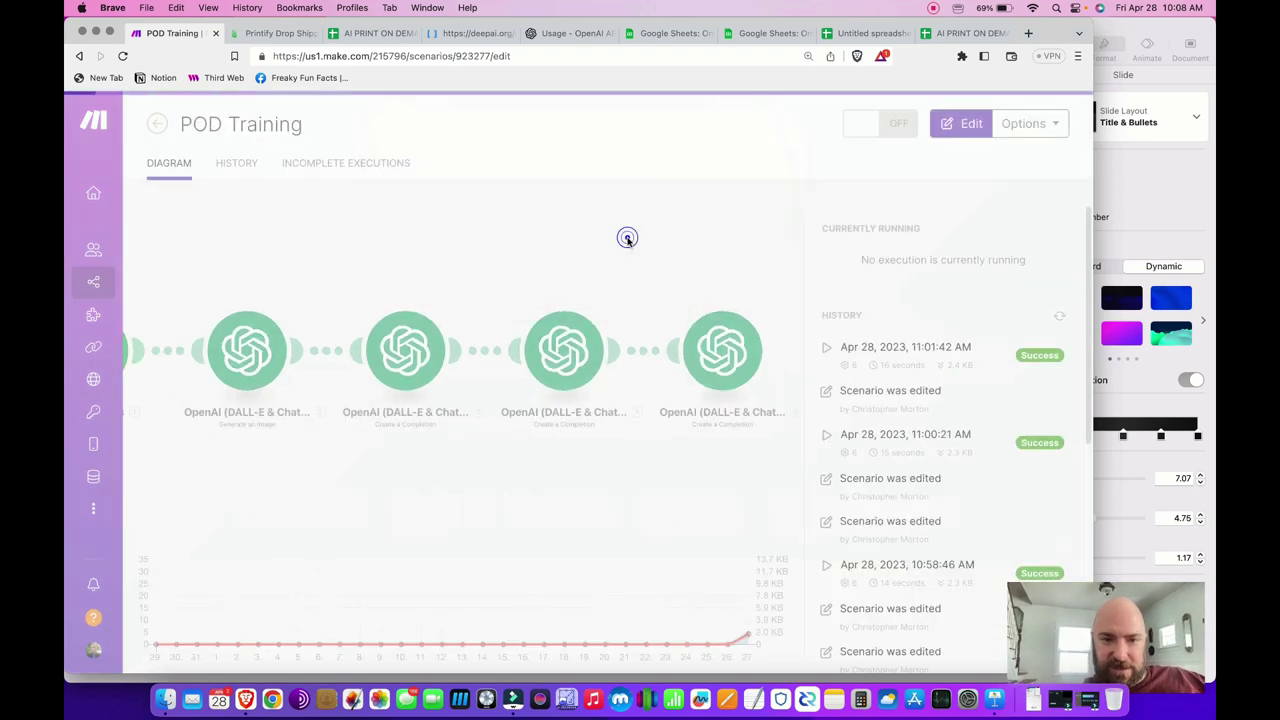
{"action": "left_click", "coordinate": [159, 126]}
{"action": "left_click", "coordinate": [771, 236]}
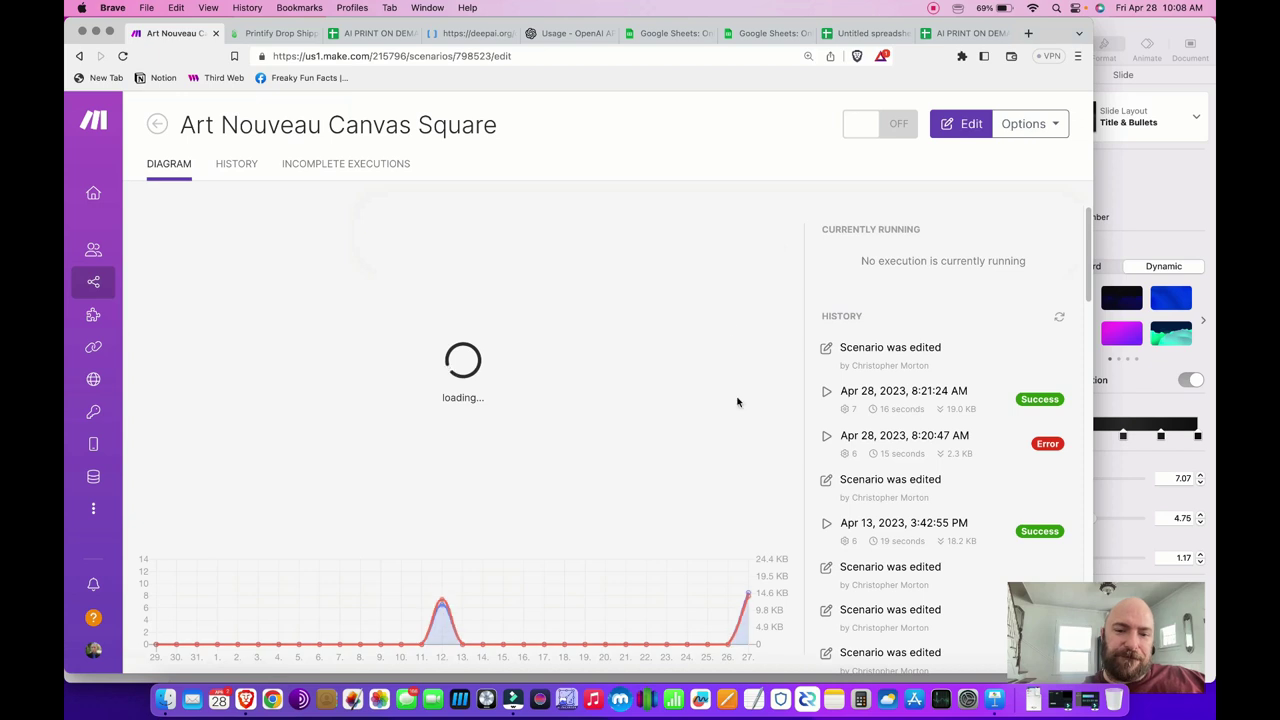
{"action": "left_click", "coordinate": [545, 366]}
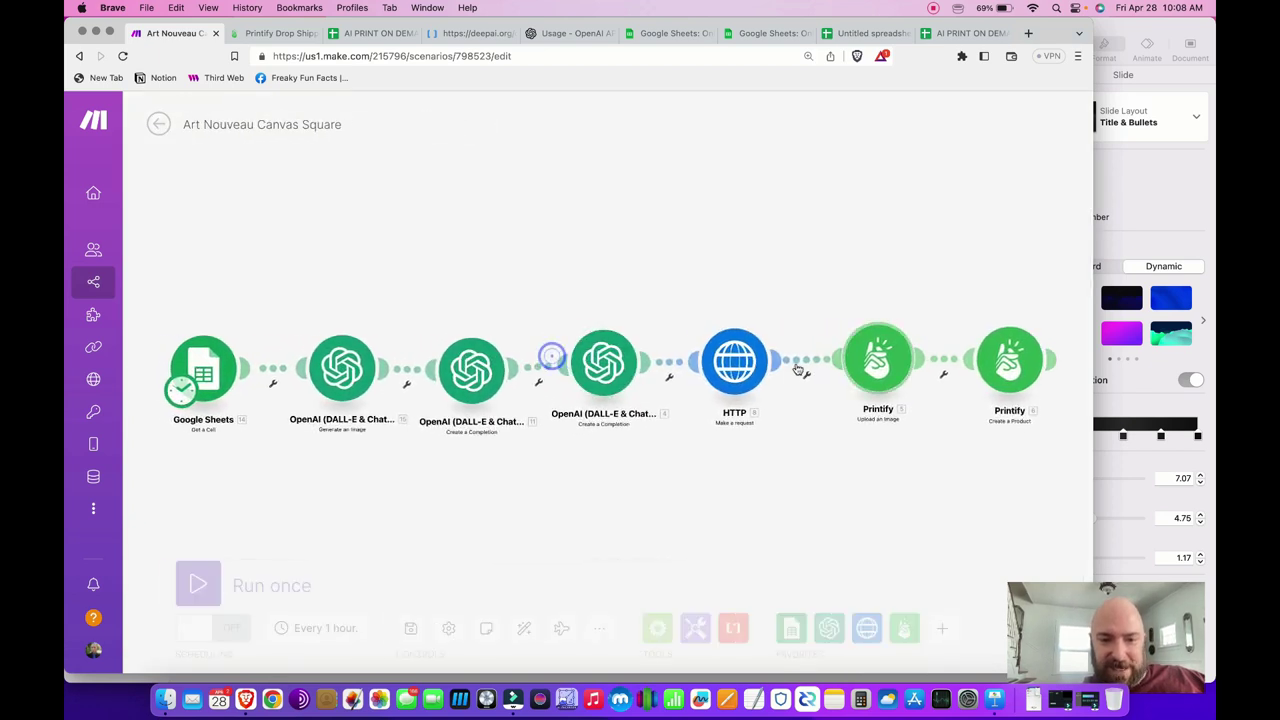
{"action": "left_click", "coordinate": [752, 364]}
{"action": "left_click", "coordinate": [849, 180]}
{"action": "triple_click", "coordinate": [849, 180]}
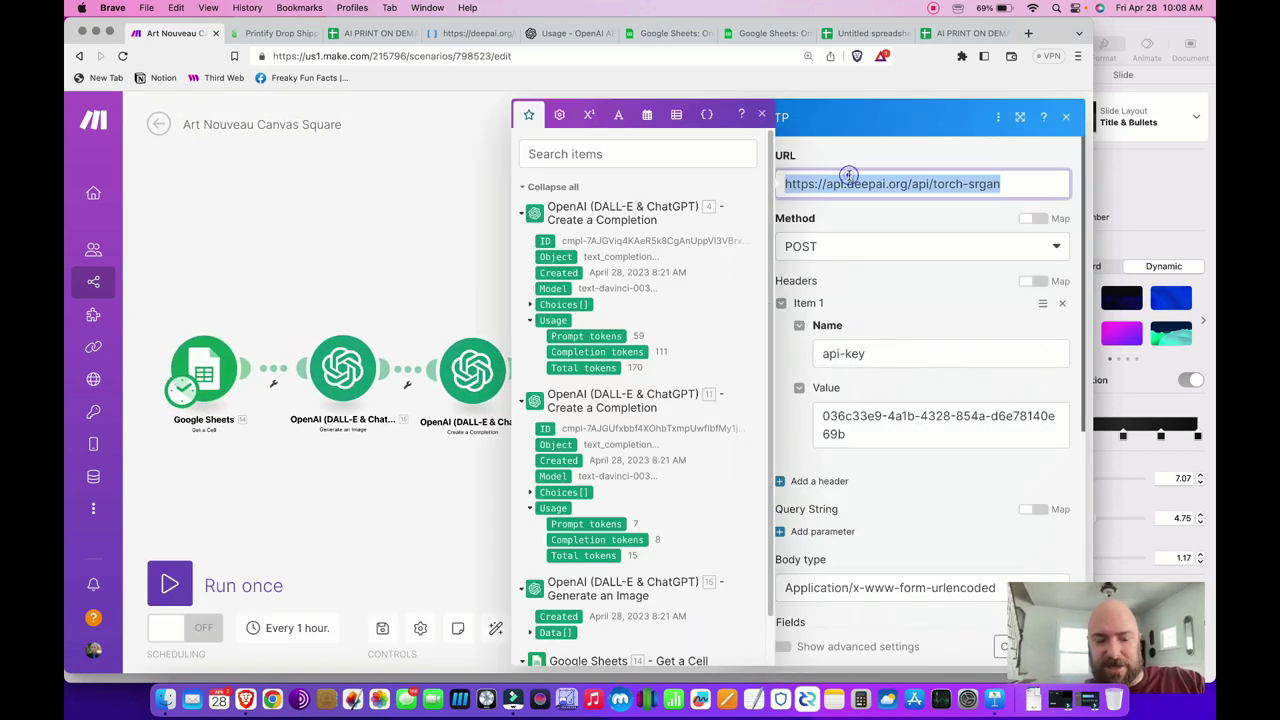
{"action": "left_click", "coordinate": [1018, 185]}
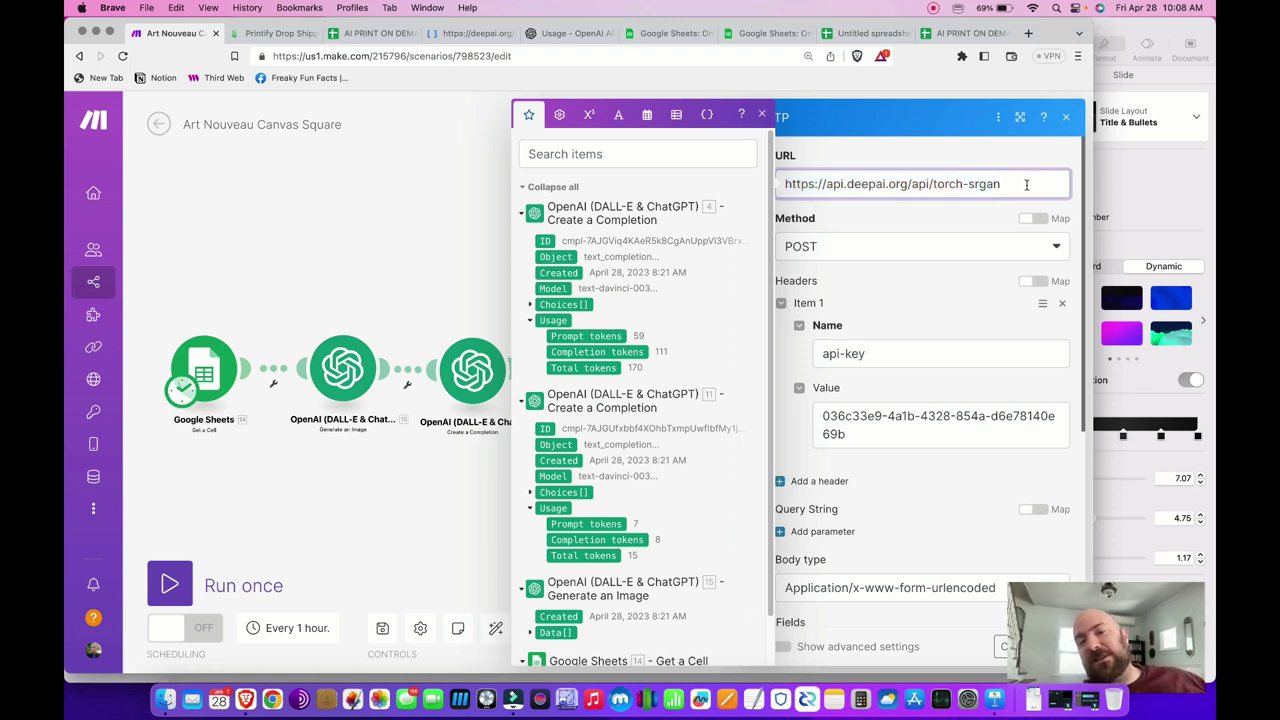
{"action": "triple_click", "coordinate": [1026, 185]}
{"action": "left_click", "coordinate": [913, 183]}
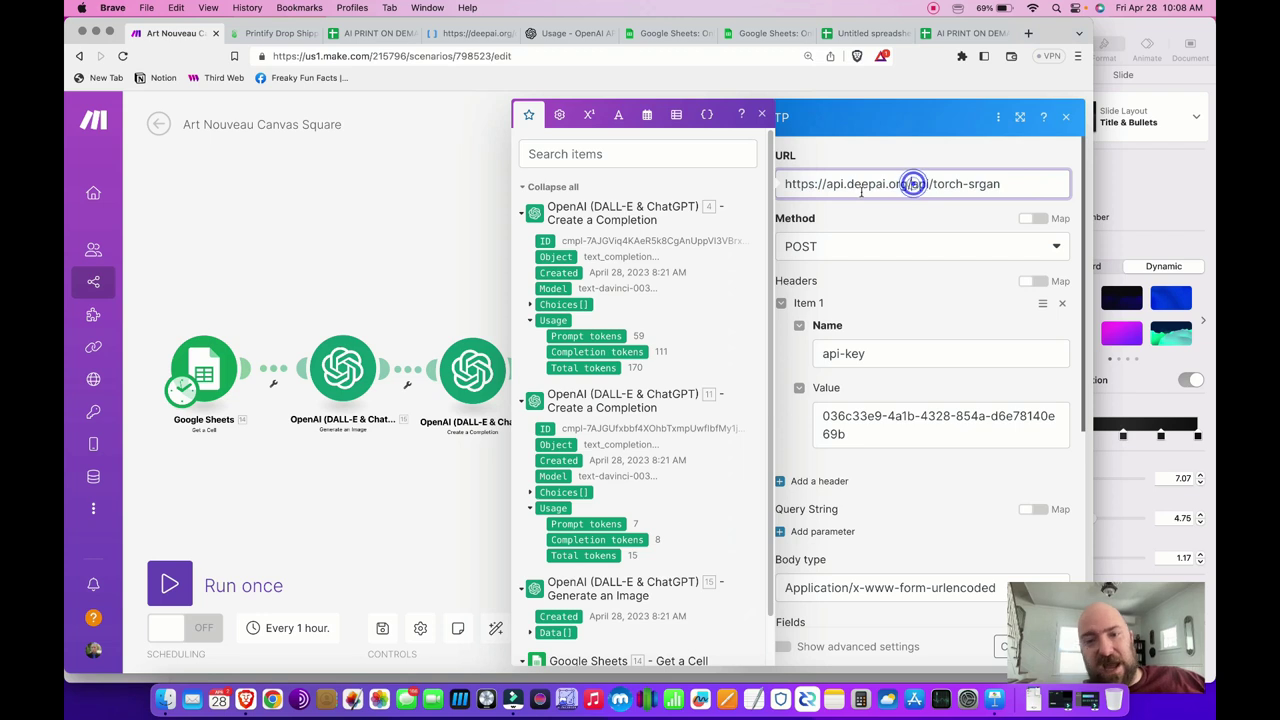
{"action": "left_click", "coordinate": [1029, 185]}
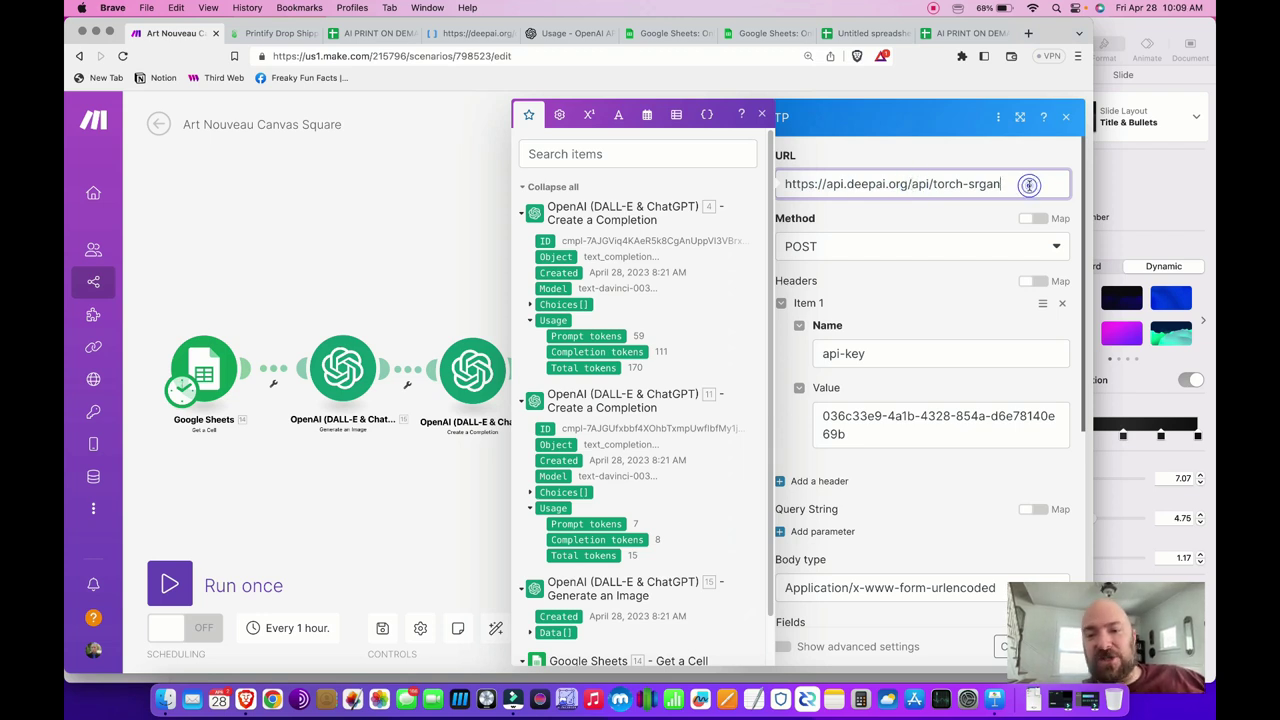
{"action": "triple_click", "coordinate": [1019, 183]}
{"action": "key", "text": "super+c"}
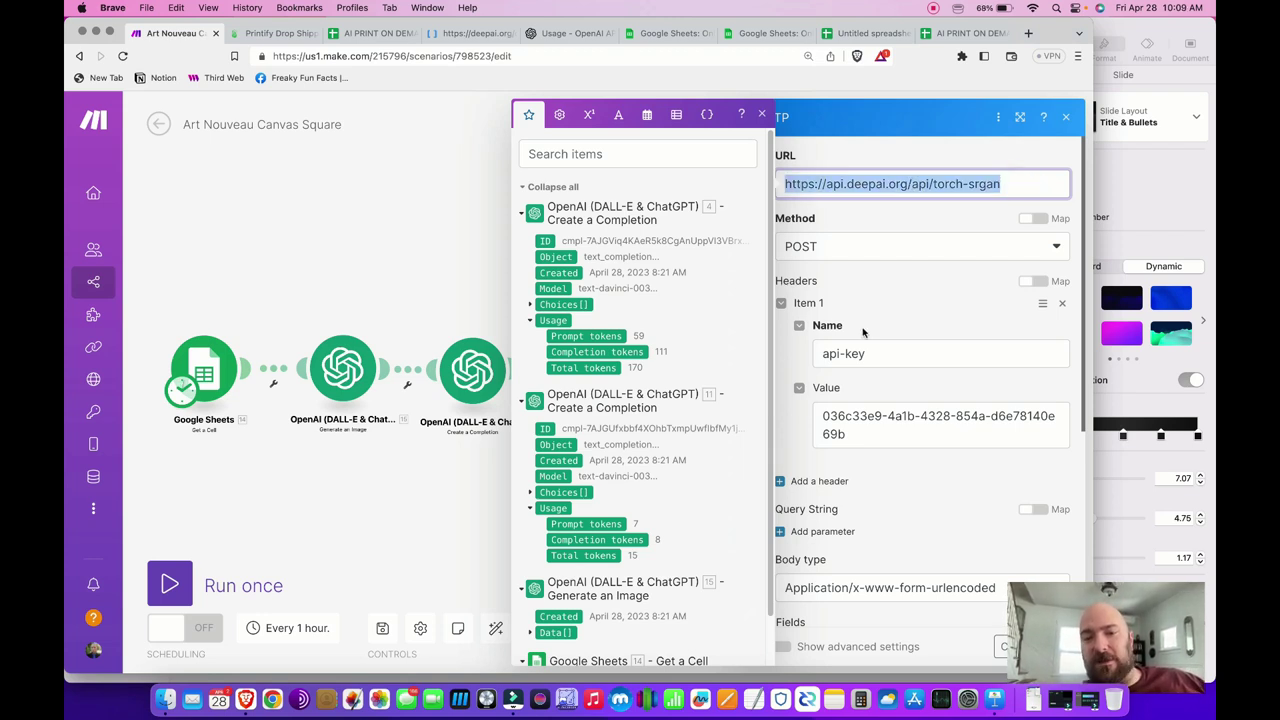
- Return to the POD Training scenario and add an HTTP Make a request module after OpenAI module 5
{"action": "left_click", "coordinate": [875, 218]}
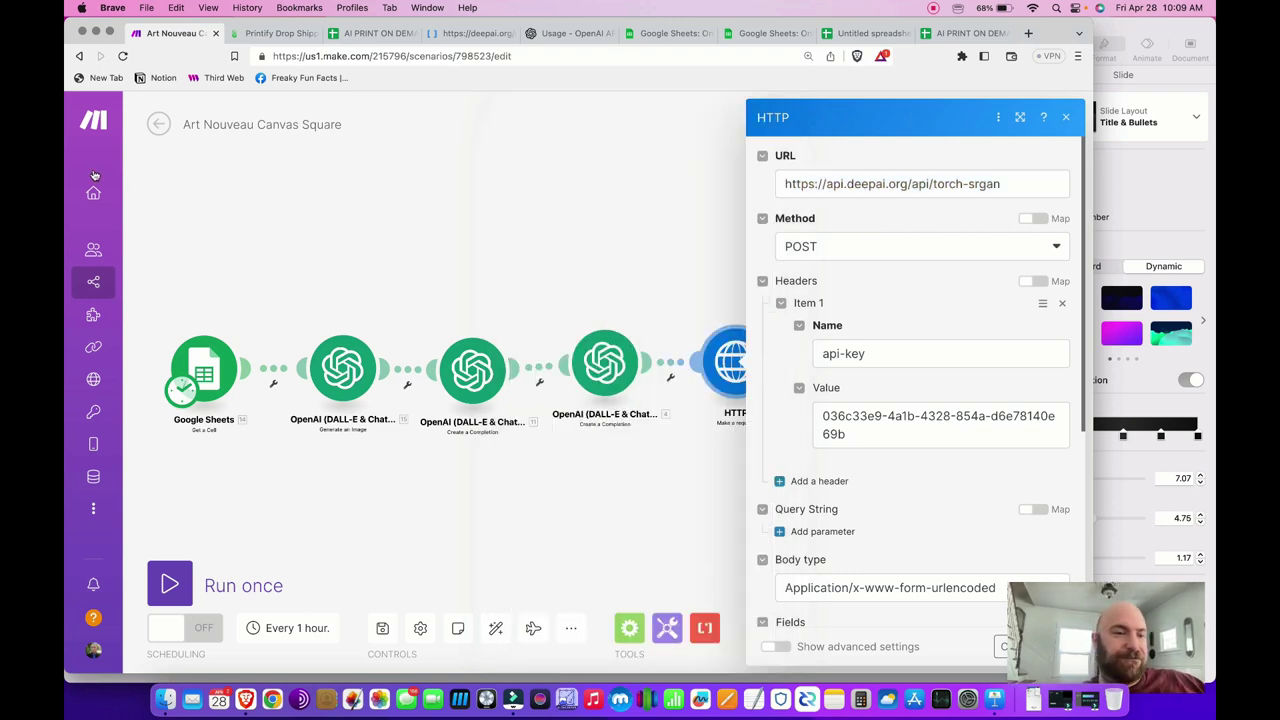
{"action": "left_click", "coordinate": [160, 125]}
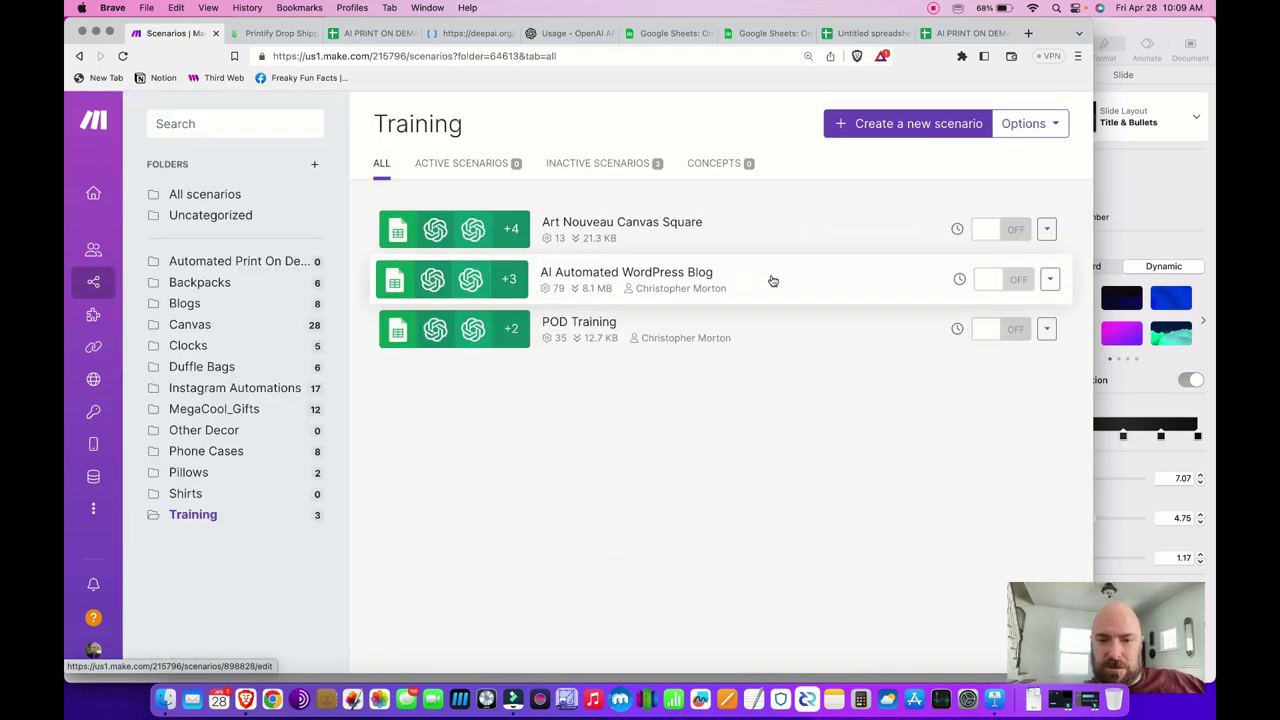
{"action": "left_click", "coordinate": [662, 333]}
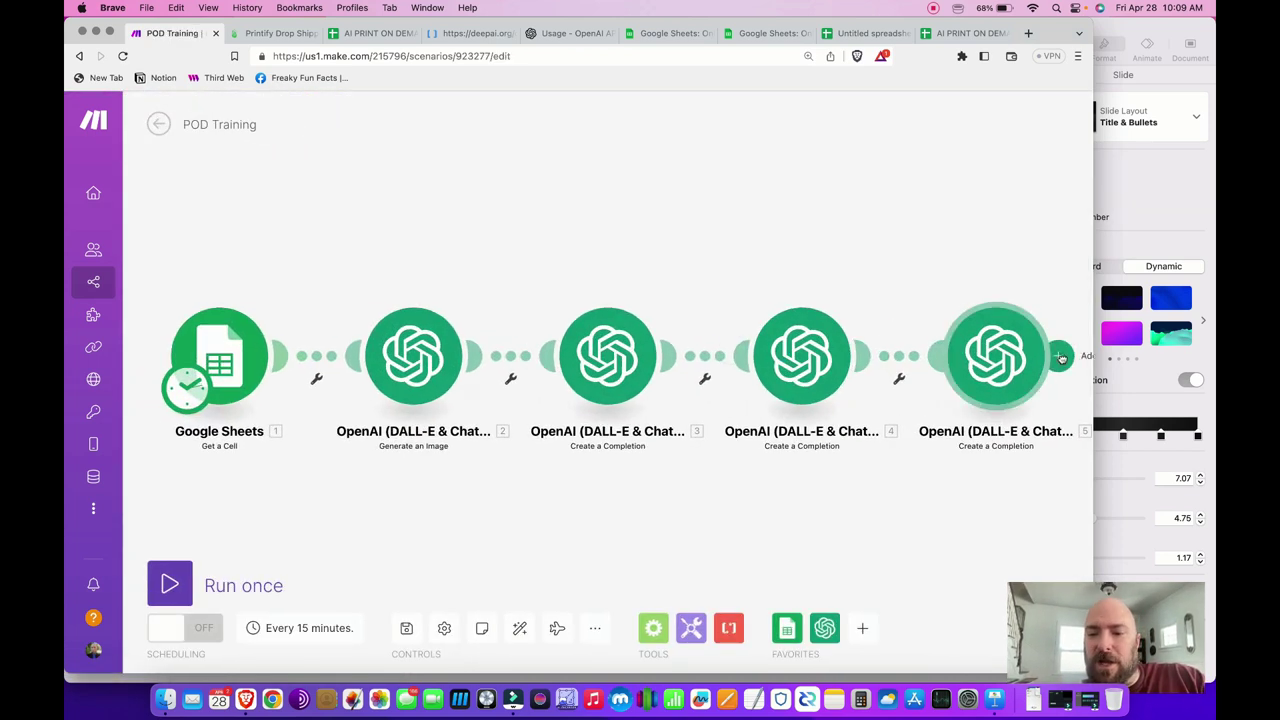
{"action": "left_click", "coordinate": [1058, 355]}
{"action": "type", "text": "htt"}
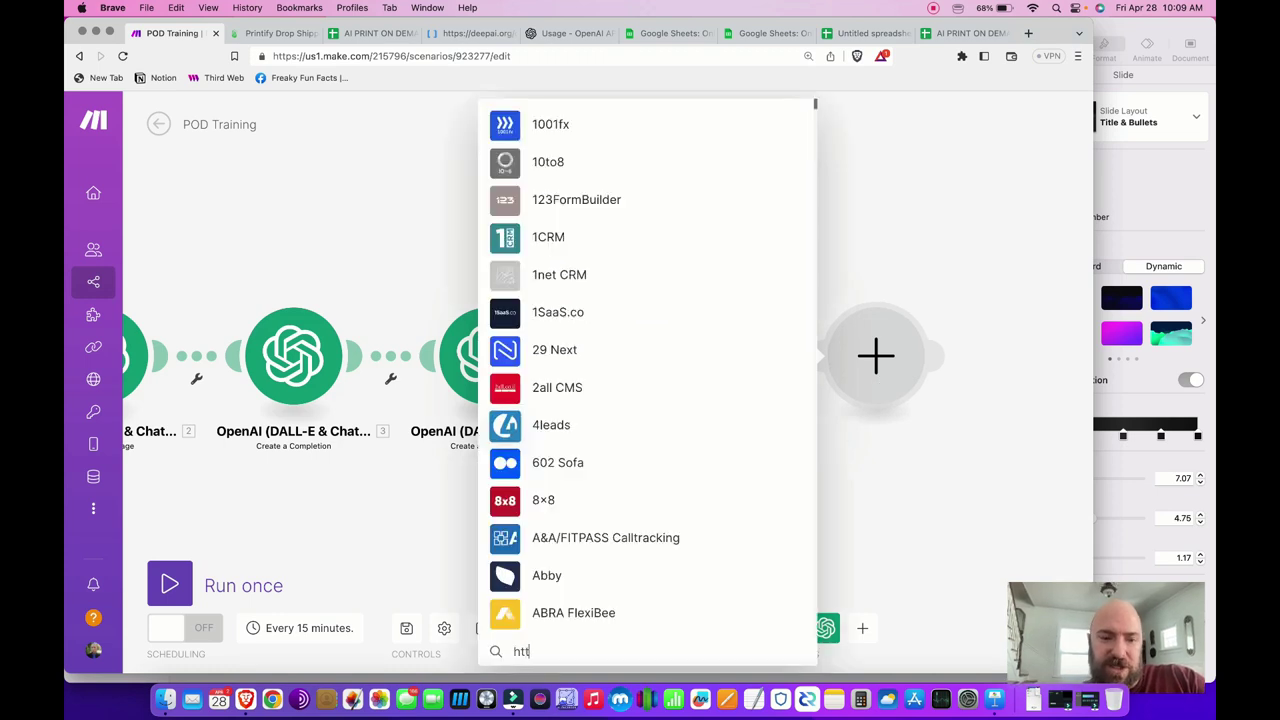
{"action": "left_click", "coordinate": [522, 300]}
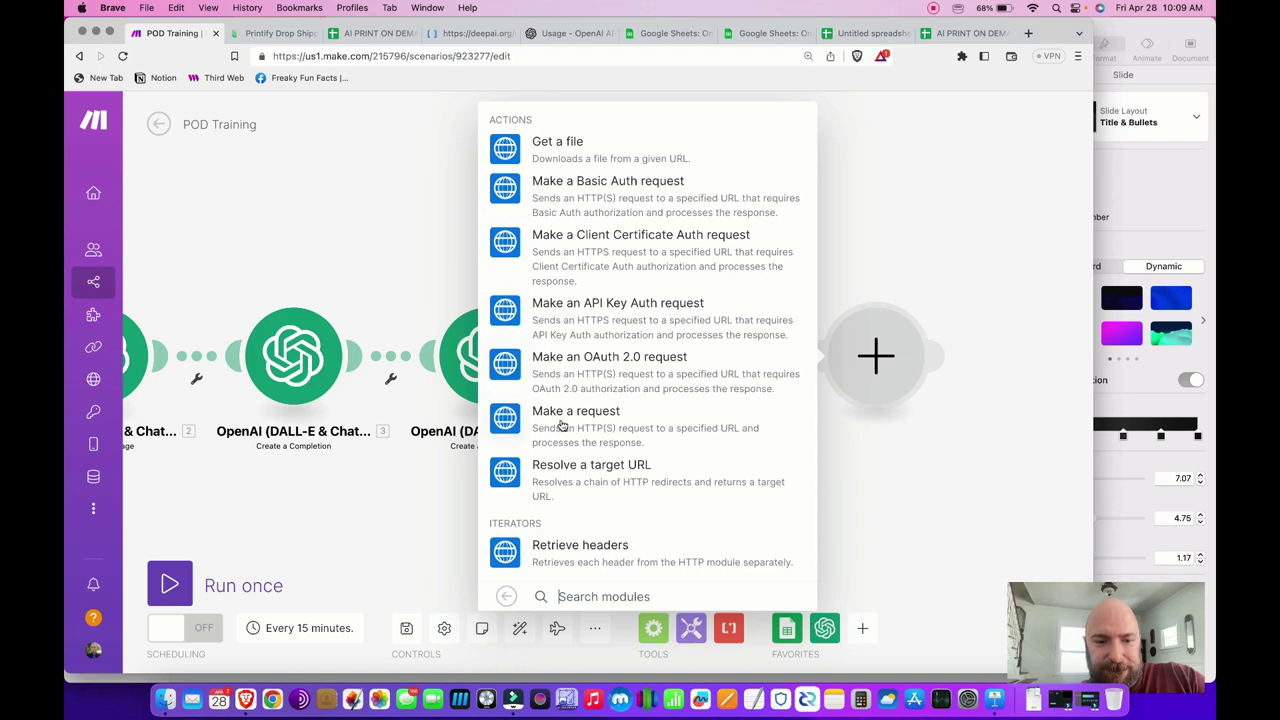
{"action": "left_click", "coordinate": [565, 418]}
{"action": "left_click", "coordinate": [631, 189]}
{"action": "key", "text": "super+v"}
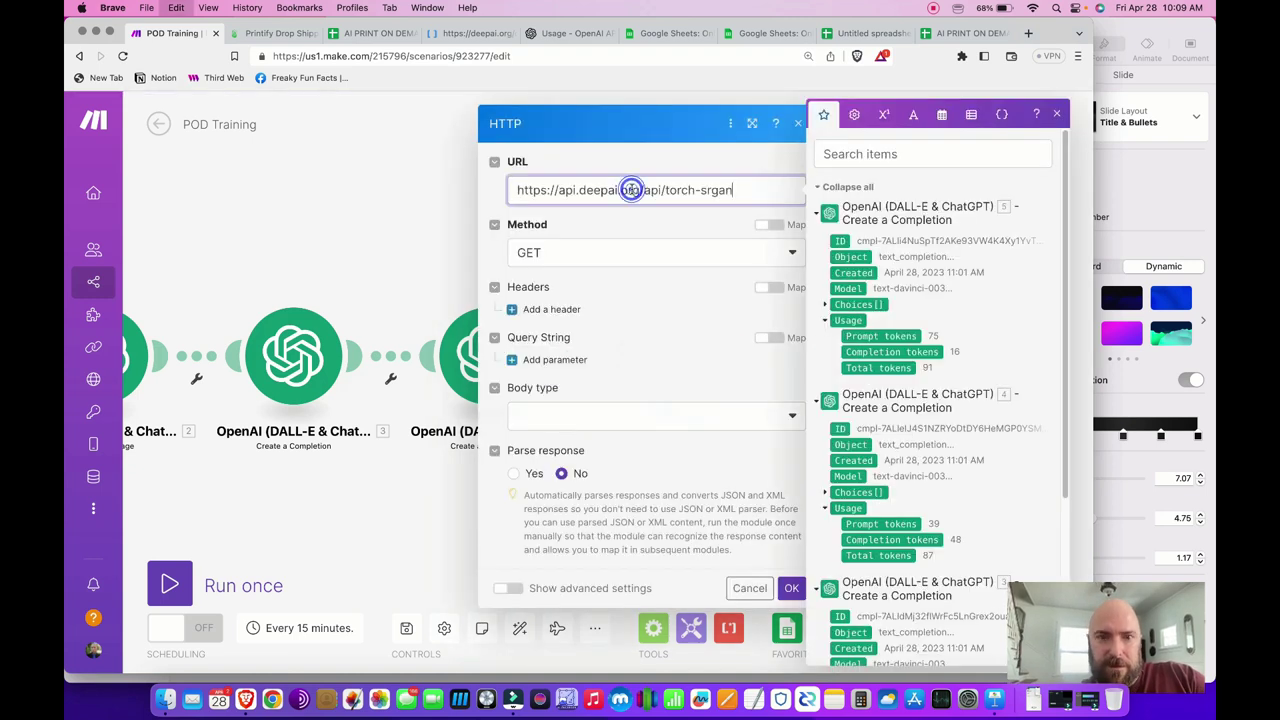
{"action": "left_click", "coordinate": [594, 262]}
{"action": "left_click", "coordinate": [588, 254]}
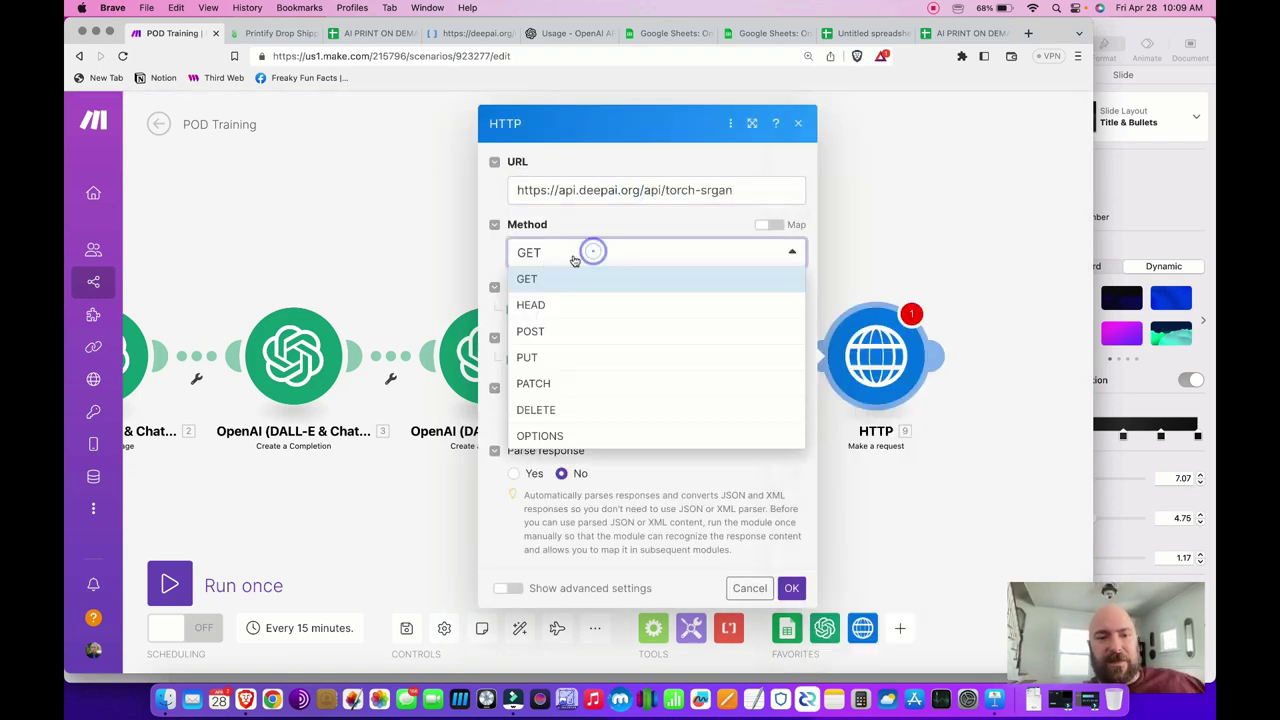
{"action": "left_click", "coordinate": [570, 338]}
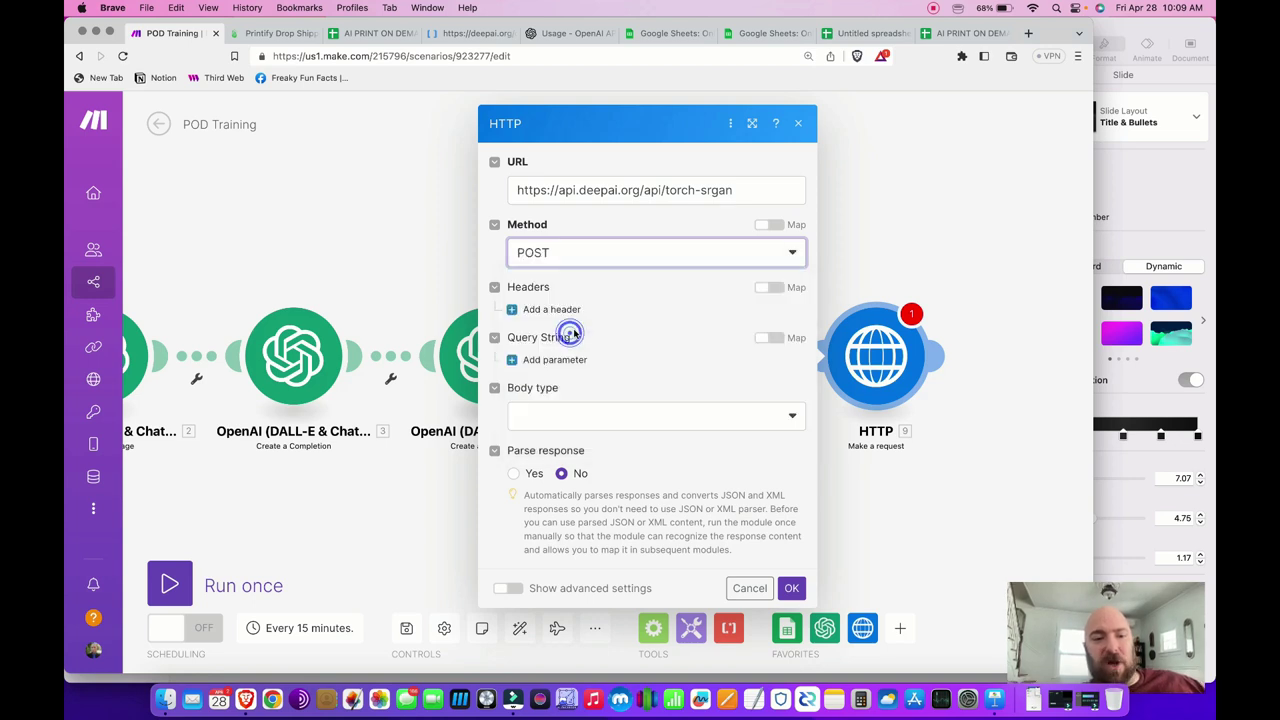
- Add a header named api-key to the HTTP request
{"action": "left_click", "coordinate": [511, 310]}
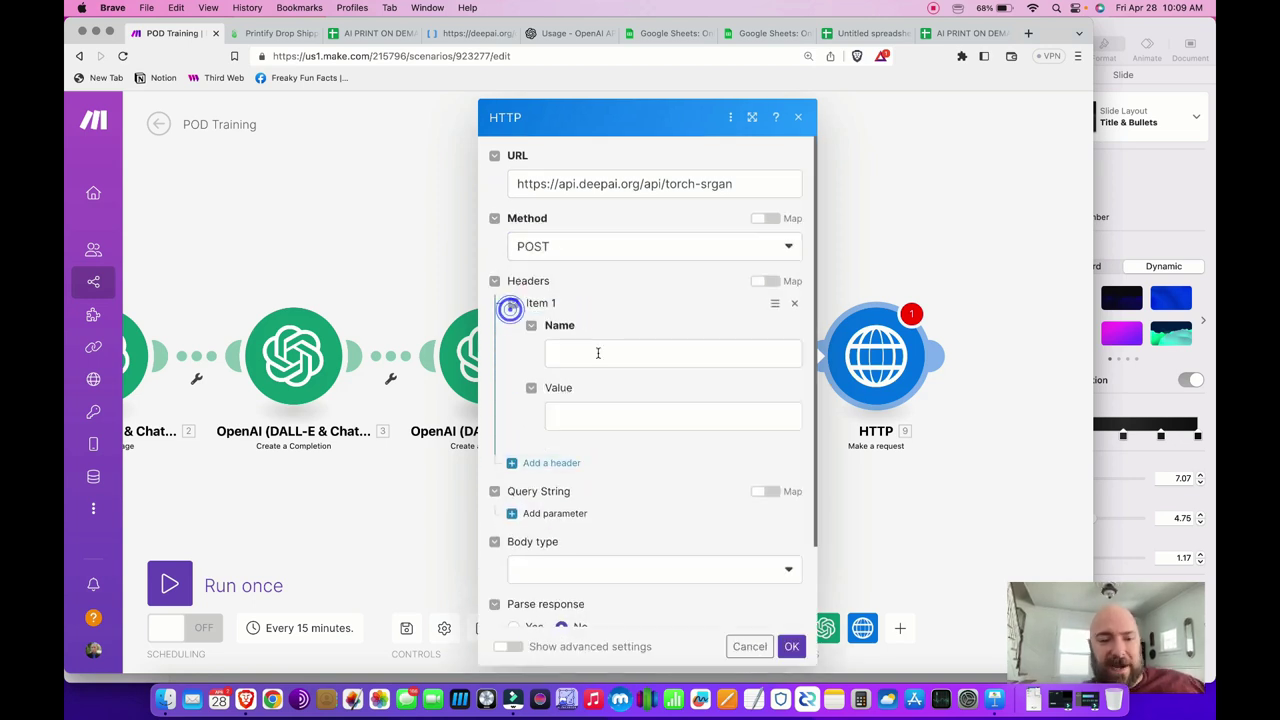
{"action": "left_click", "coordinate": [598, 352]}
{"action": "type", "text": "api-key"}
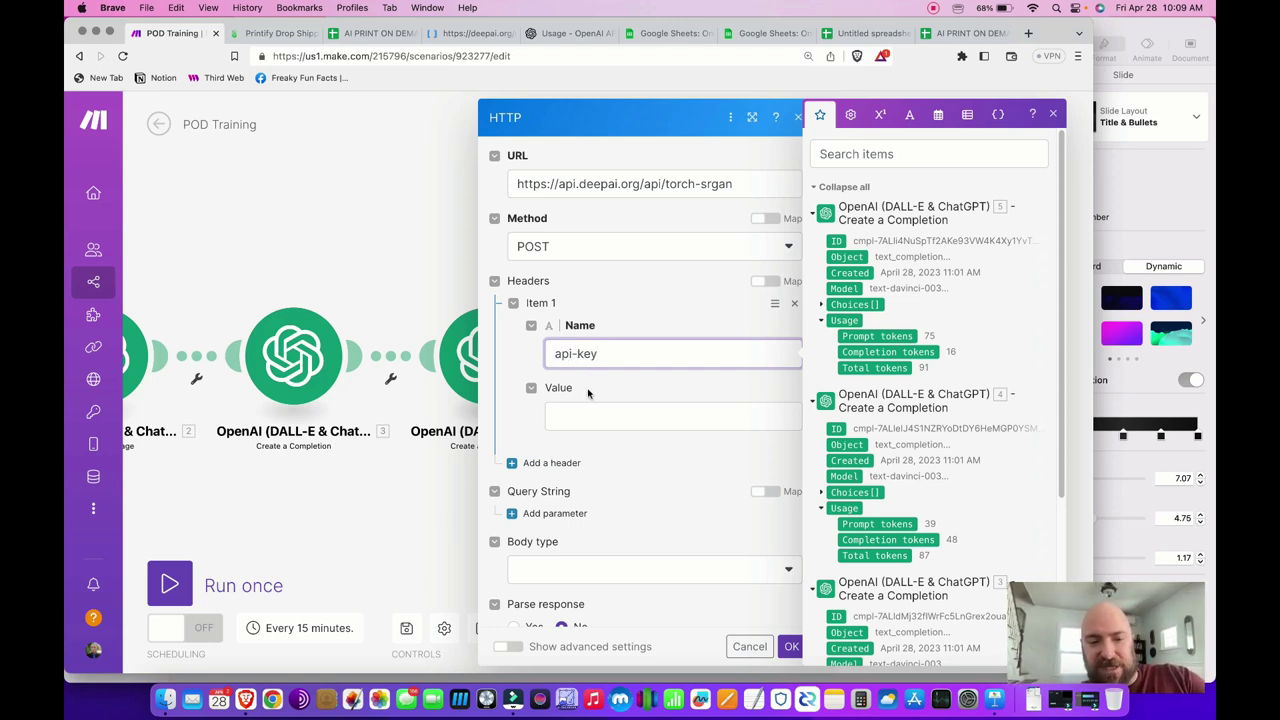
{"action": "left_click", "coordinate": [583, 420]}
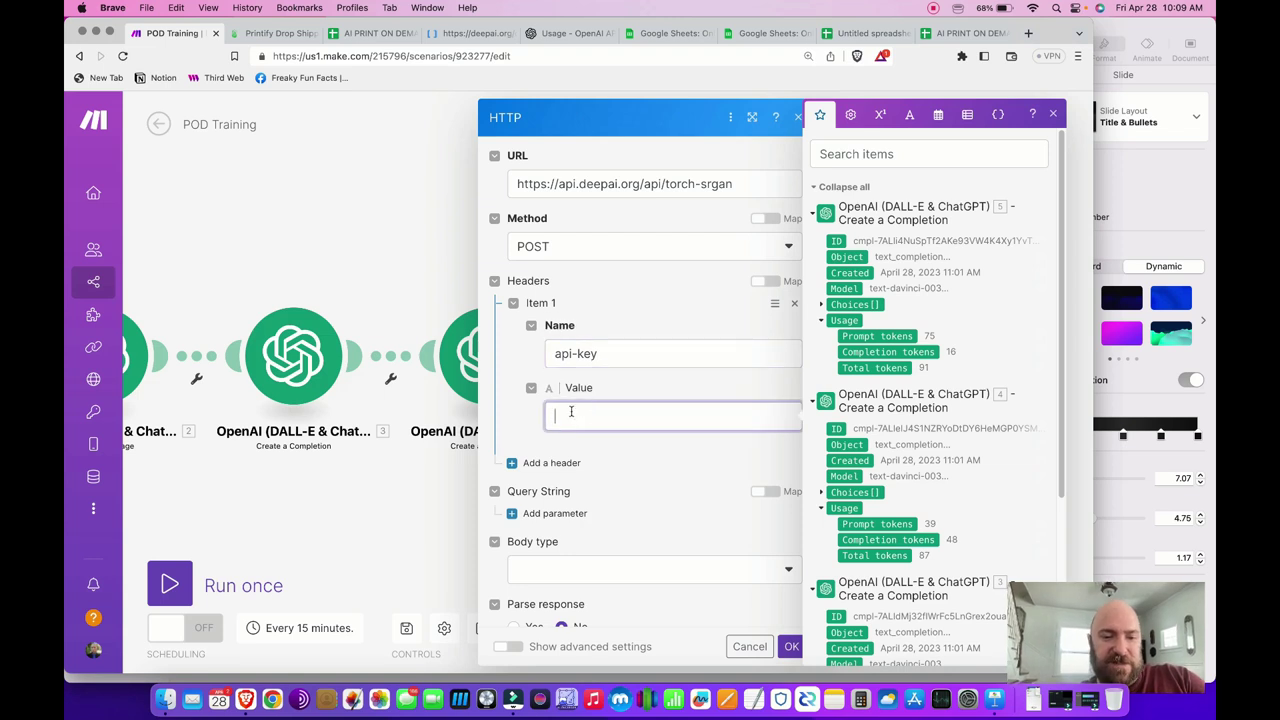
- Copy the API key from the DeepAI profile page and paste it as the api-key header's value
{"action": "left_click", "coordinate": [481, 36]}
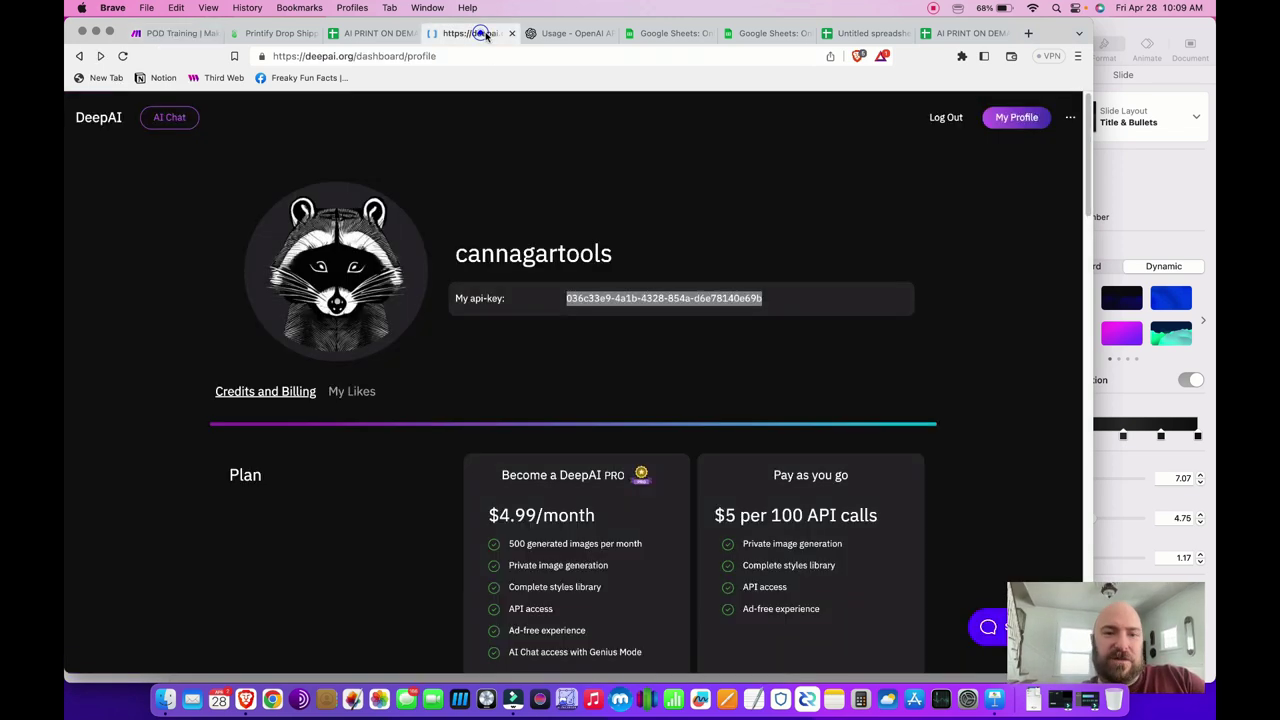
{"action": "triple_click", "coordinate": [611, 294]}
{"action": "left_click", "coordinate": [613, 292]}
{"action": "triple_click", "coordinate": [613, 292]}
{"action": "key", "text": "super+c"}
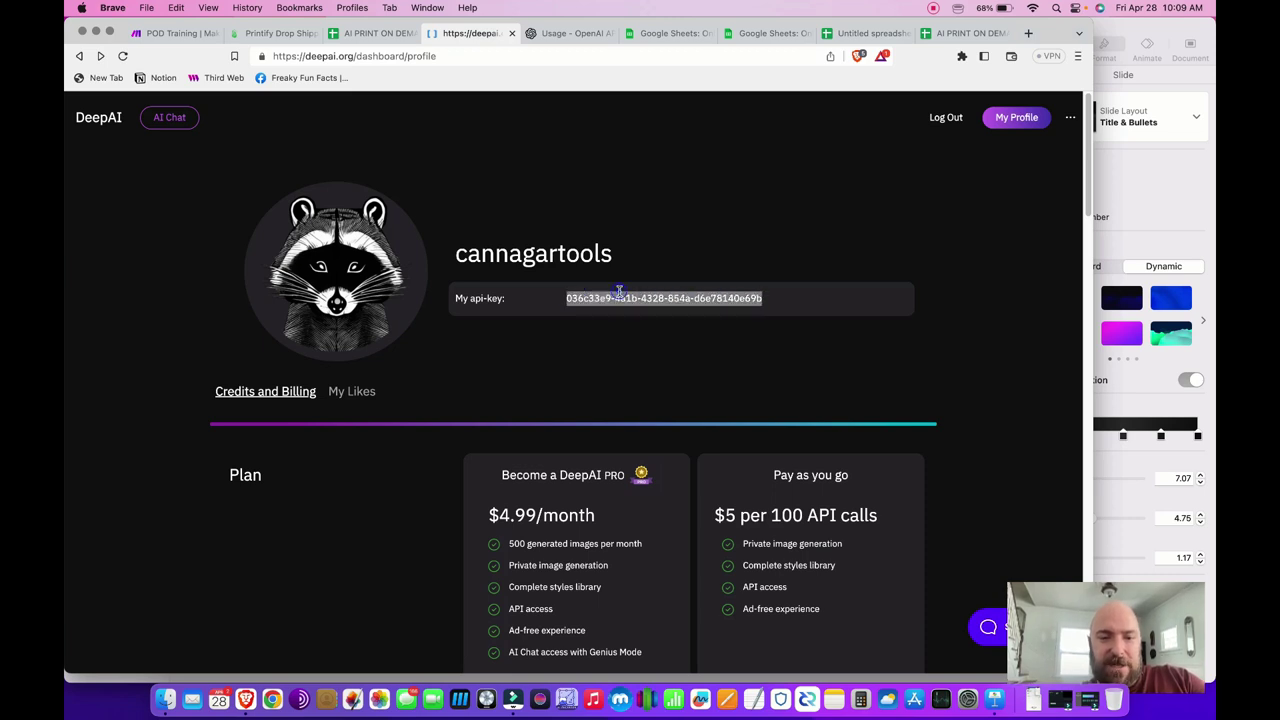
{"action": "left_click", "coordinate": [178, 34]}
{"action": "left_click", "coordinate": [614, 423]}
{"action": "key", "text": "super+v"}
- Return to the HTTP module's settings and set the request's body type to Application/x-www-form-urlencoded
{"action": "scroll", "coordinate": [639, 480], "scroll_direction": "down", "scroll_amount": 3}
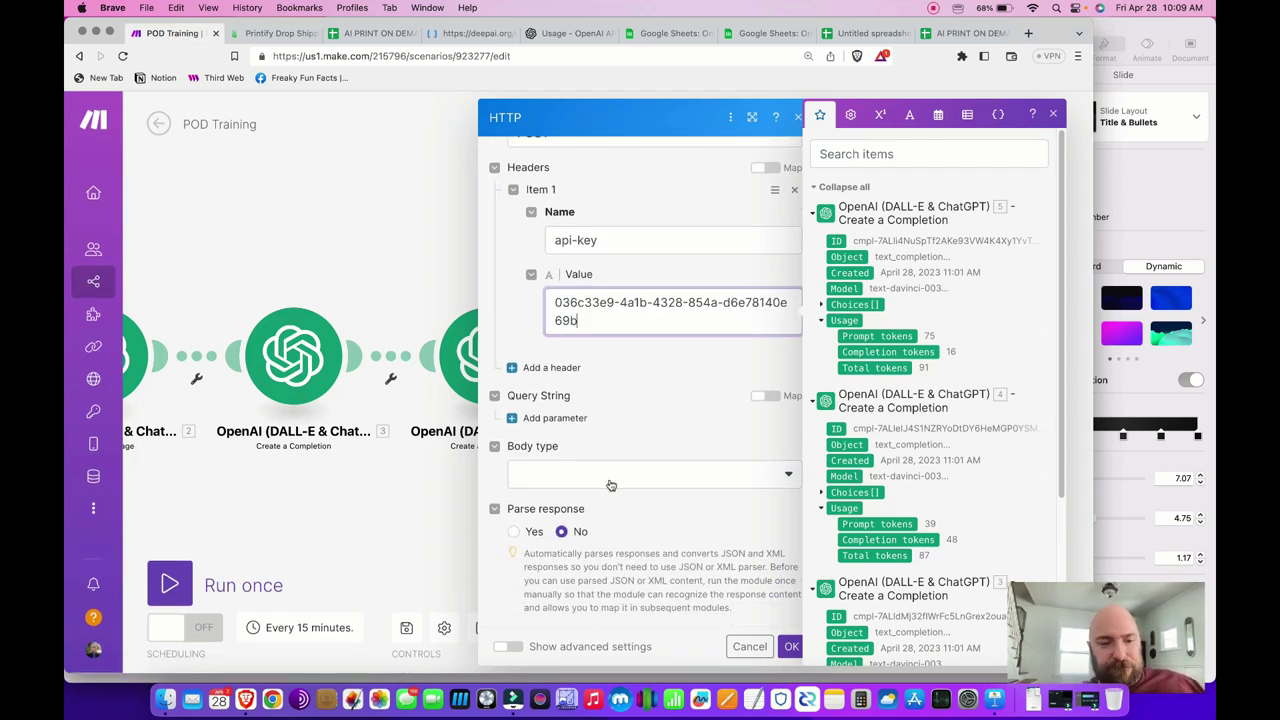
{"action": "left_click", "coordinate": [600, 474]}
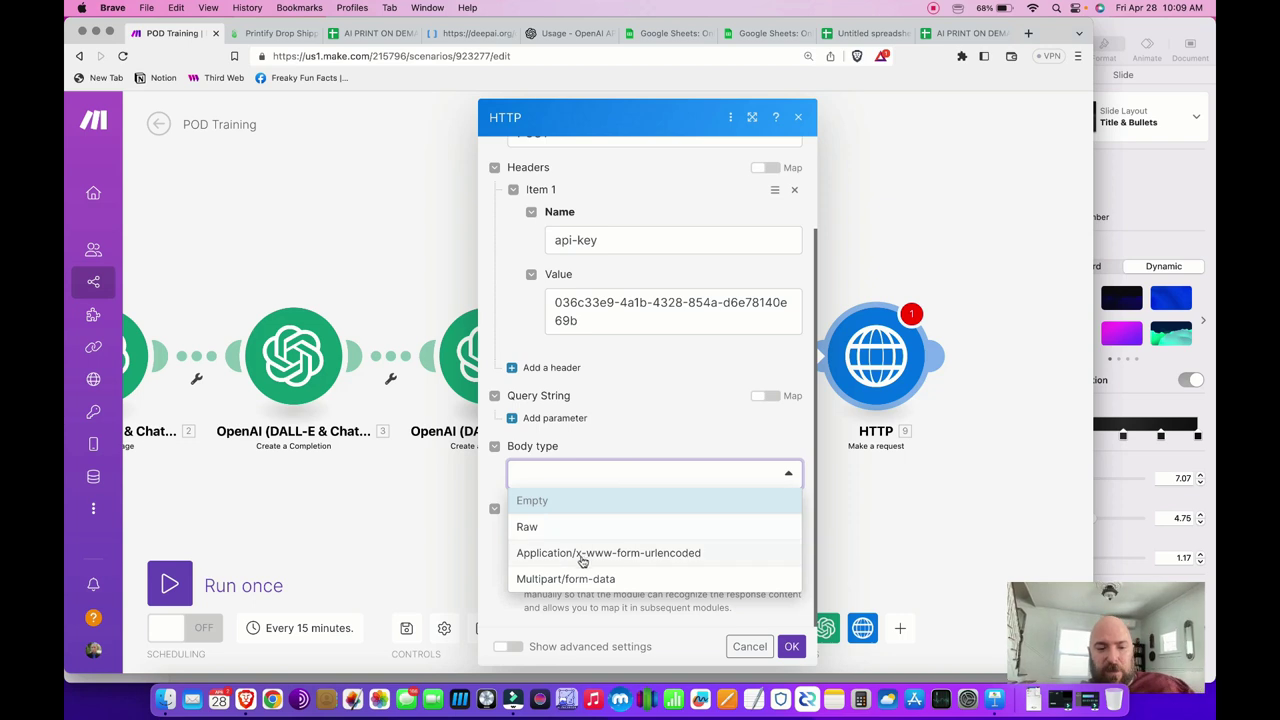
{"action": "left_click", "coordinate": [619, 555]}
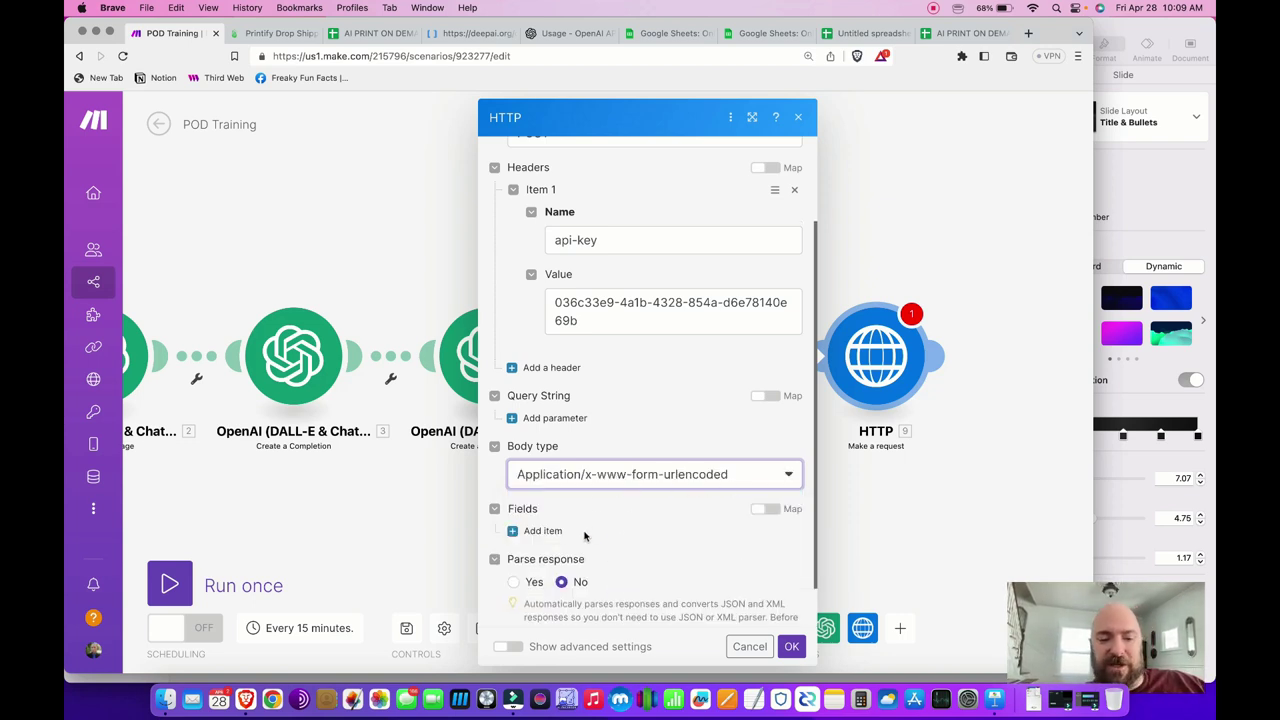
- Add a body field to the HTTP request and set its key to image
{"action": "scroll", "coordinate": [585, 537], "scroll_direction": "down", "scroll_amount": 1}
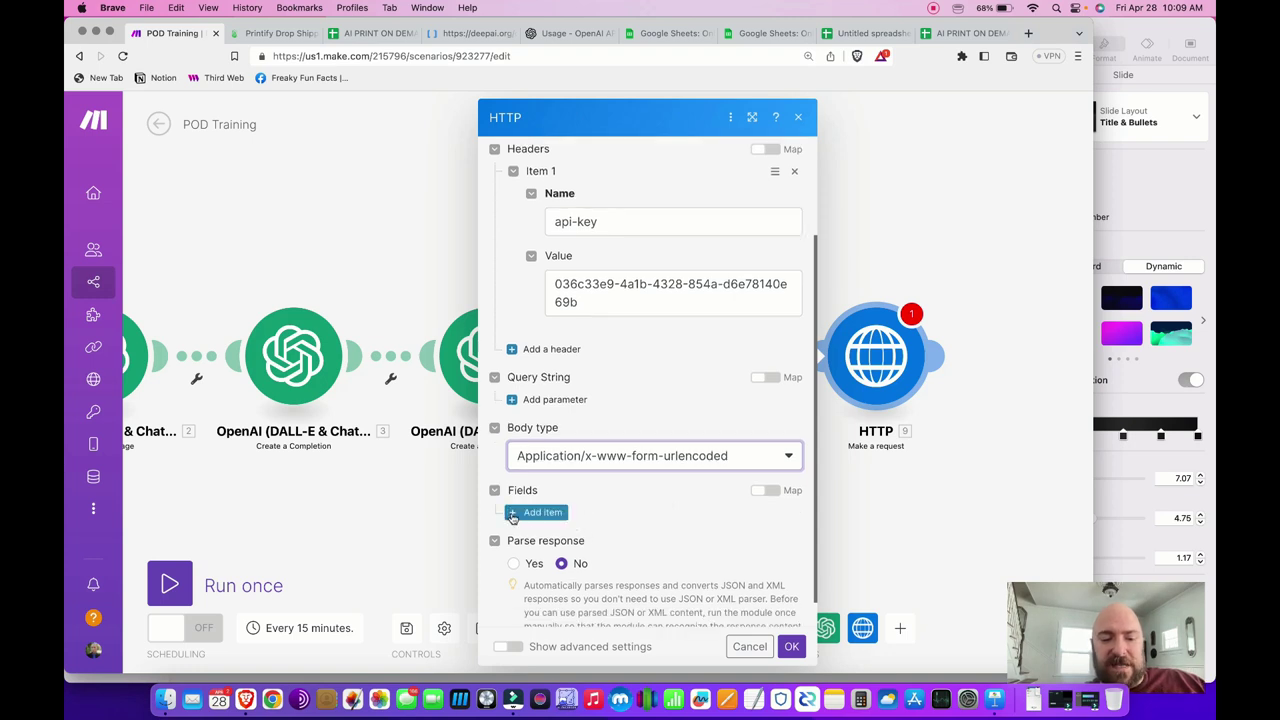
{"action": "left_click", "coordinate": [512, 513]}
{"action": "scroll", "coordinate": [634, 511], "scroll_direction": "down", "scroll_amount": 5}
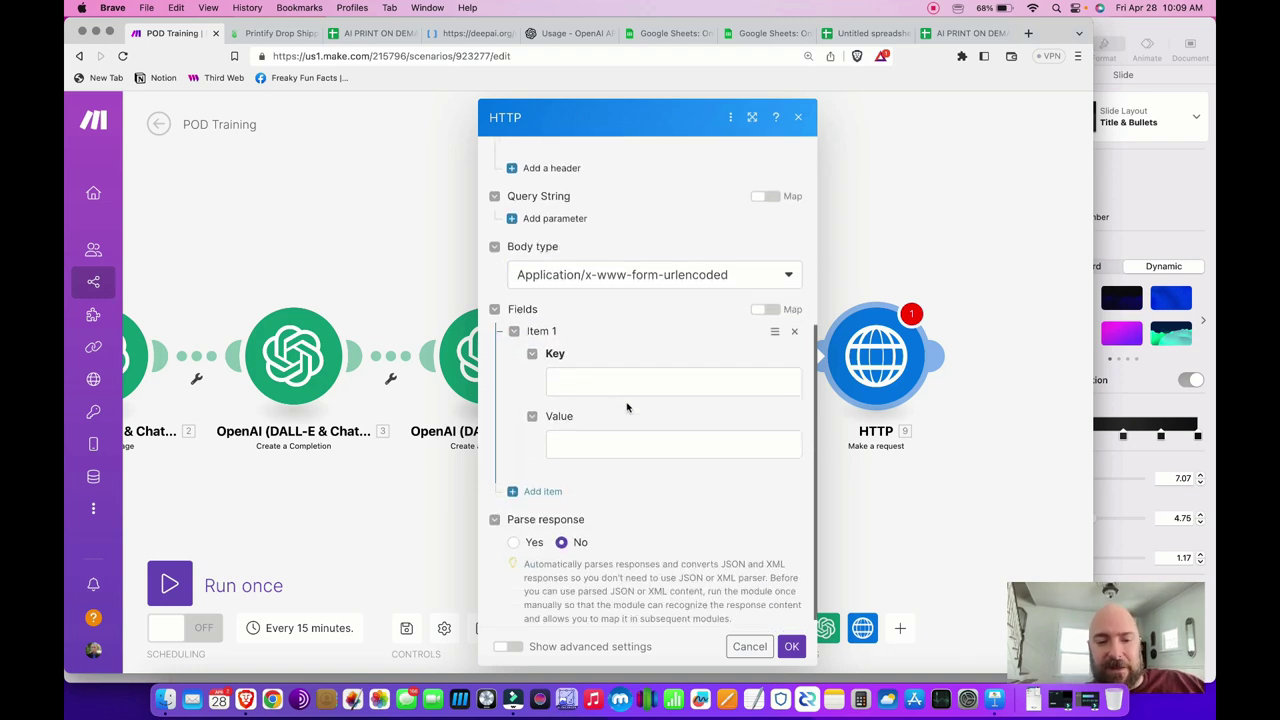
{"action": "left_click", "coordinate": [590, 381]}
{"action": "type", "text": "image"}
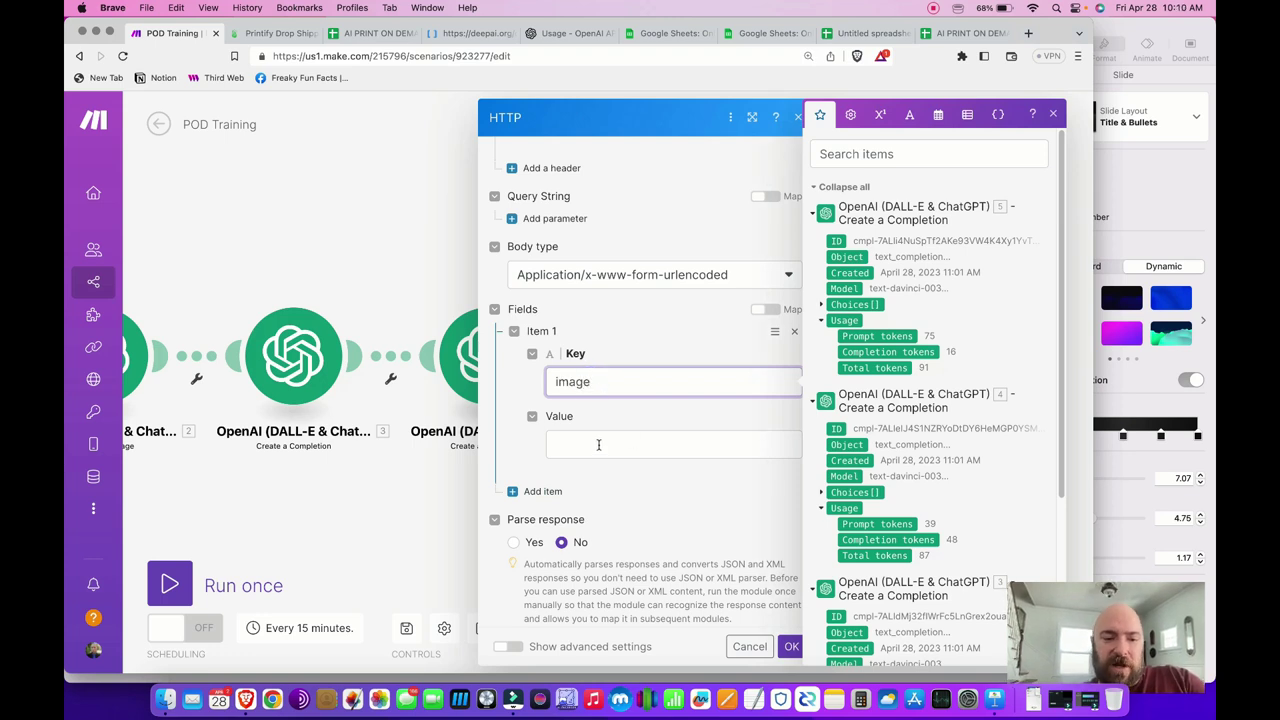
- Map the image field's value to the url in the Data array of OpenAI Generate an Image module 2
{"action": "left_click", "coordinate": [598, 444]}
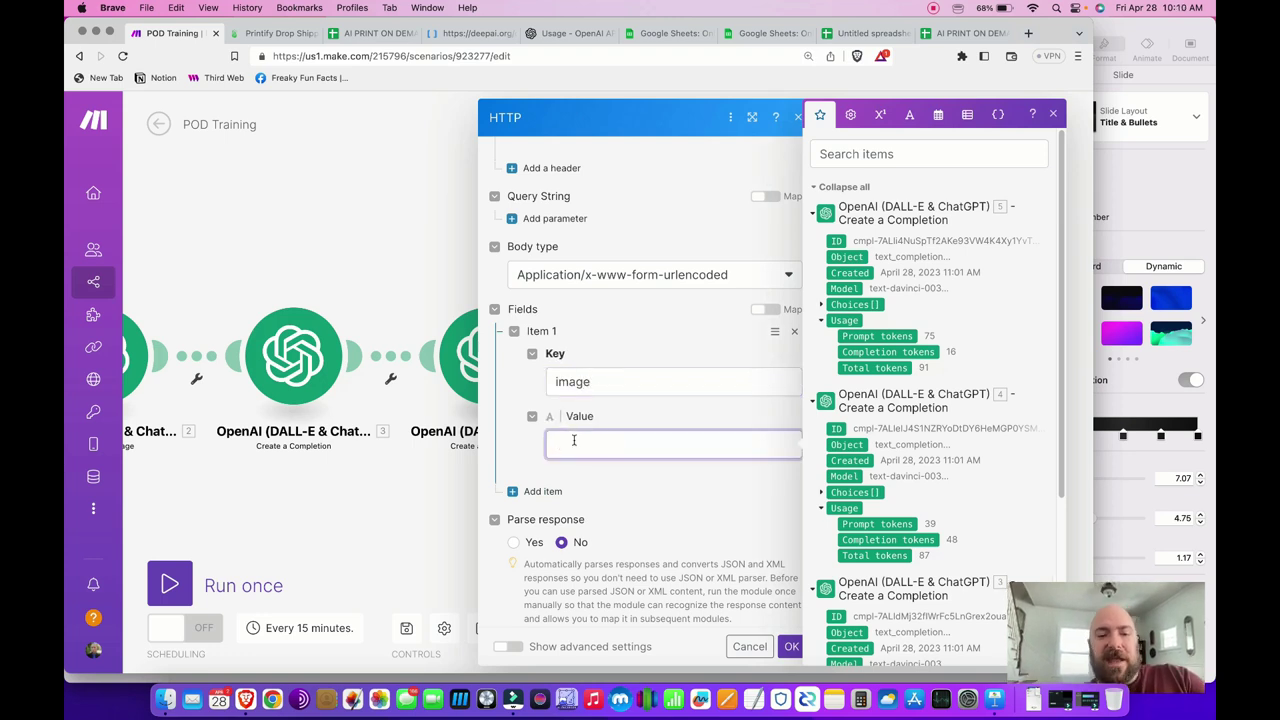
{"action": "scroll", "coordinate": [828, 580], "scroll_direction": "down", "scroll_amount": 5}
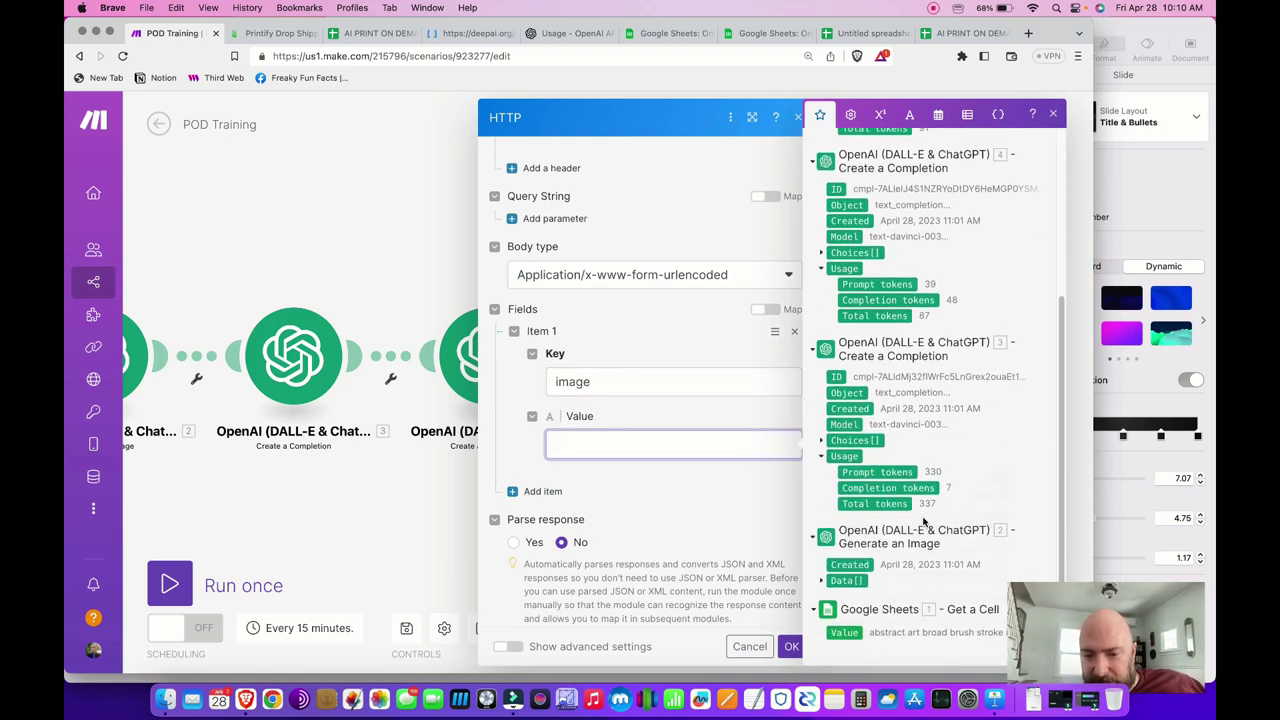
{"action": "left_click", "coordinate": [826, 580]}
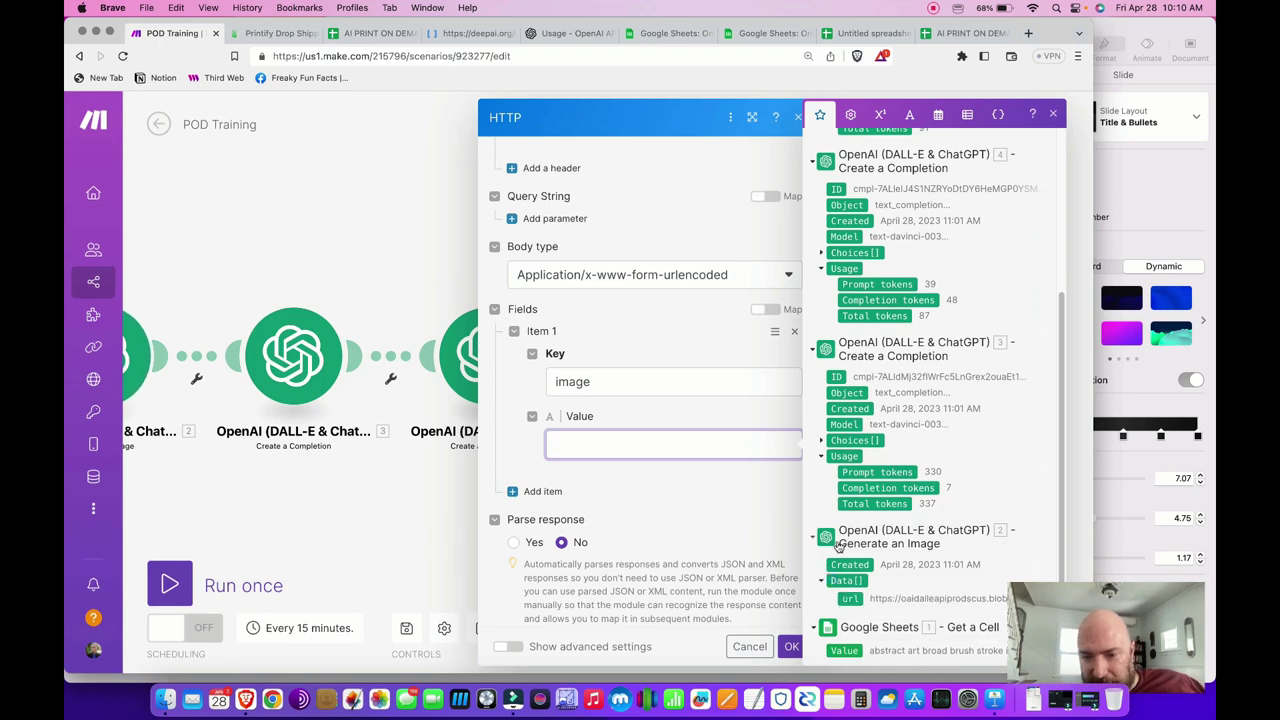
{"action": "left_click", "coordinate": [852, 598]}
{"action": "left_click", "coordinate": [682, 442]}
{"action": "left_click", "coordinate": [670, 410]}
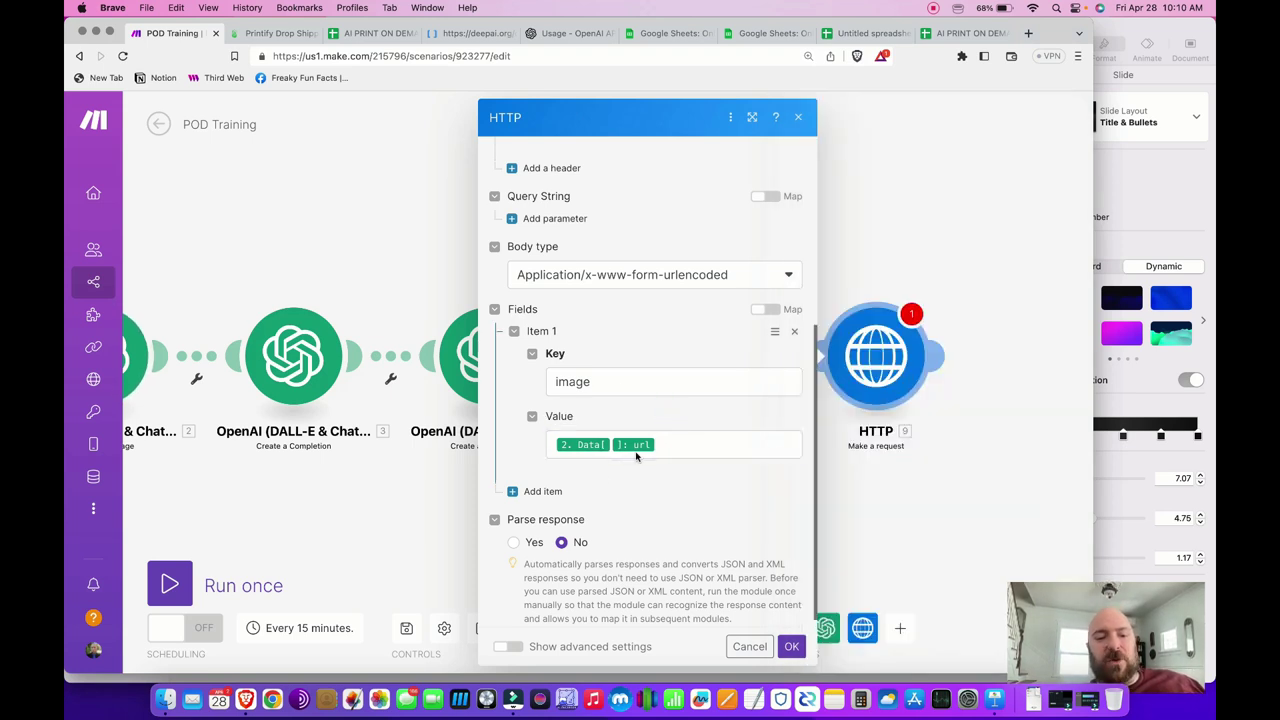
- Enable response parsing for the HTTP request and save the module's settings
{"action": "scroll", "coordinate": [617, 424], "scroll_direction": "up", "scroll_amount": 5}
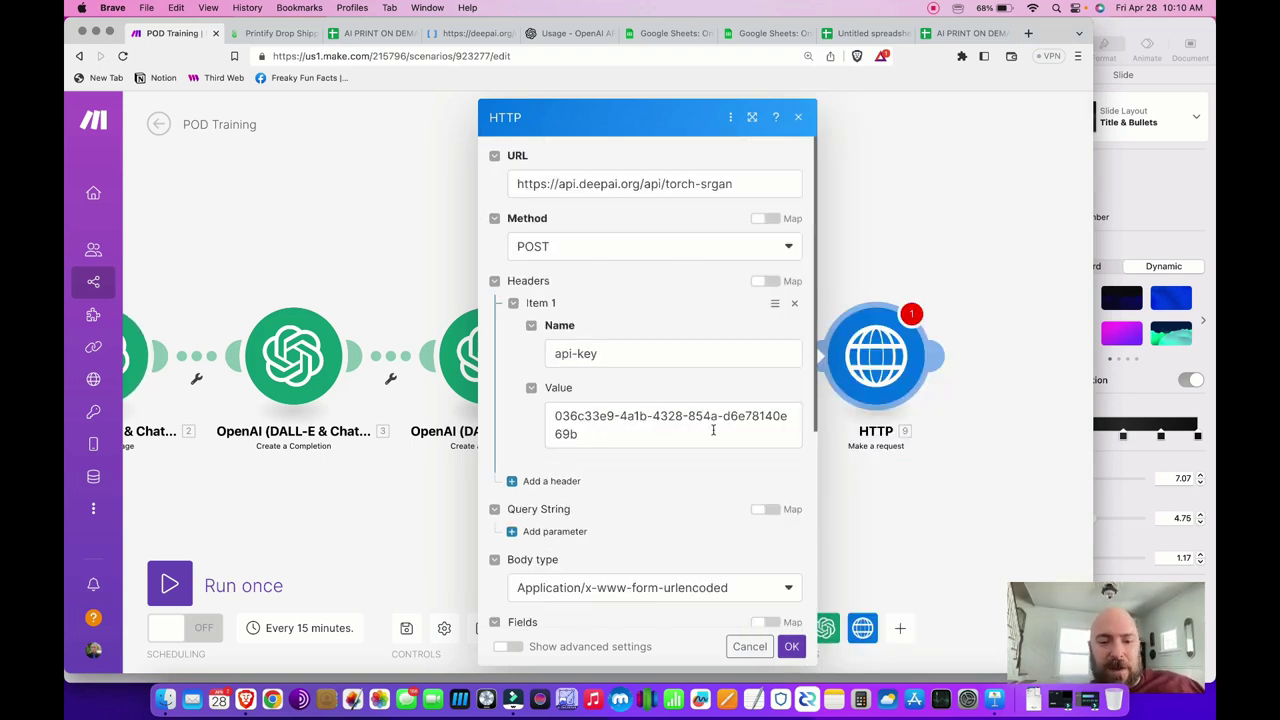
{"action": "scroll", "coordinate": [715, 433], "scroll_direction": "down", "scroll_amount": 5}
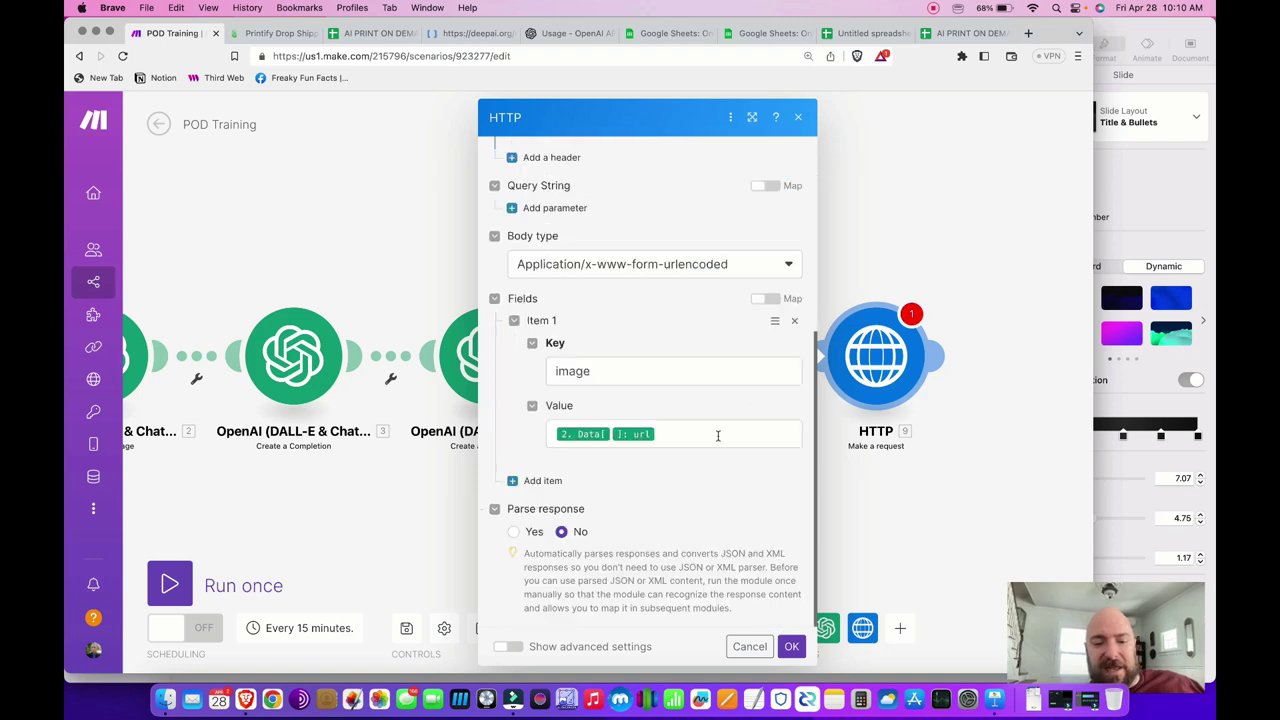
{"action": "left_click", "coordinate": [513, 531]}
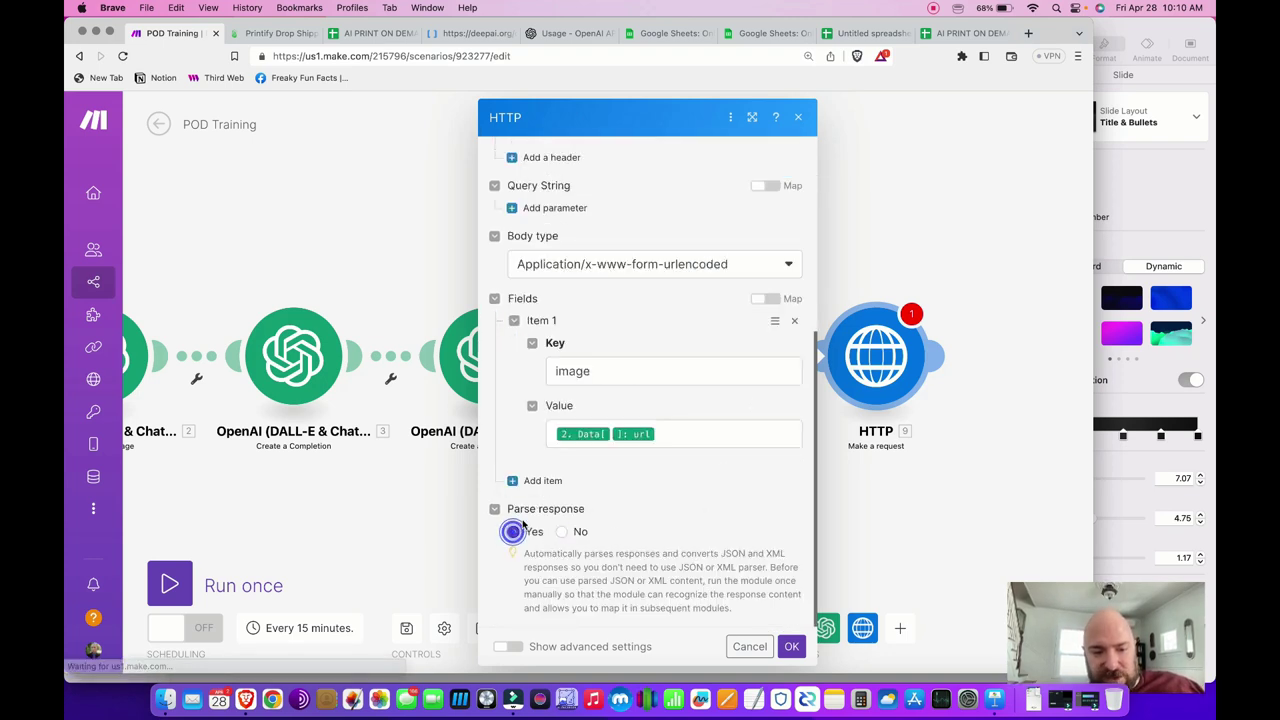
{"action": "left_click", "coordinate": [792, 648]}
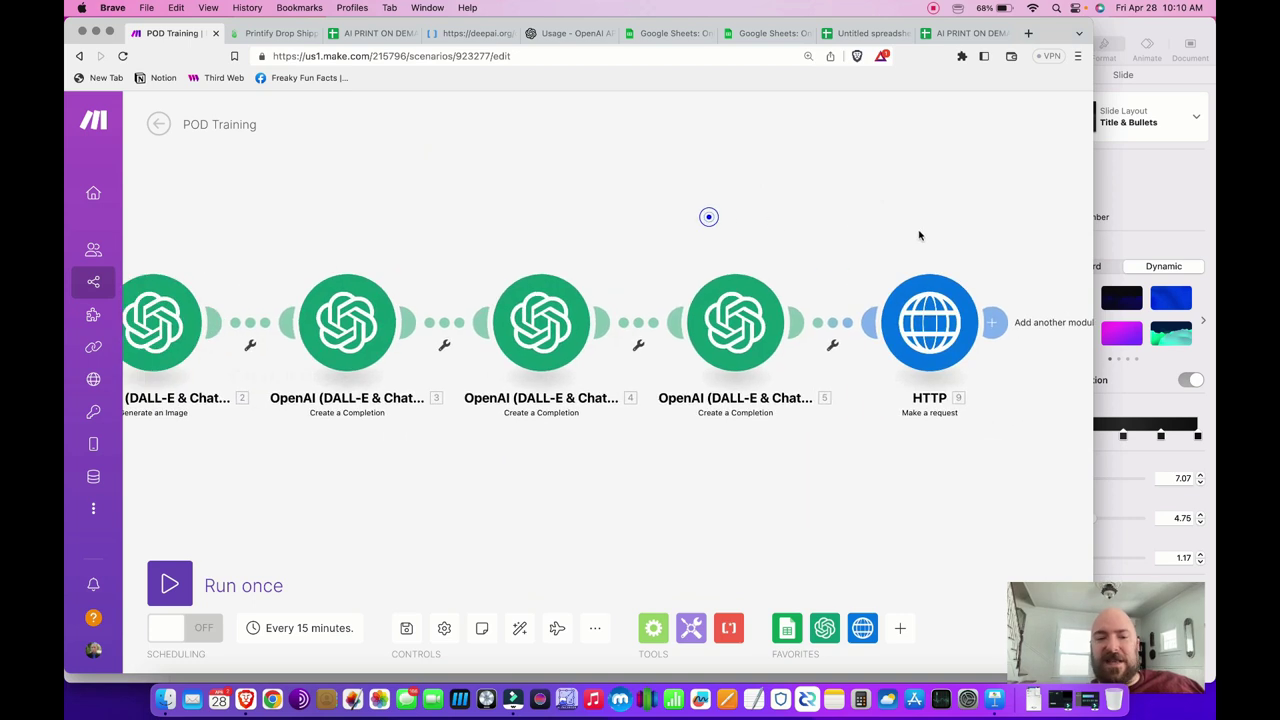
- Run the scenario once and expand the Data collection in the HTTP module's output bundle
{"action": "left_click", "coordinate": [178, 582]}
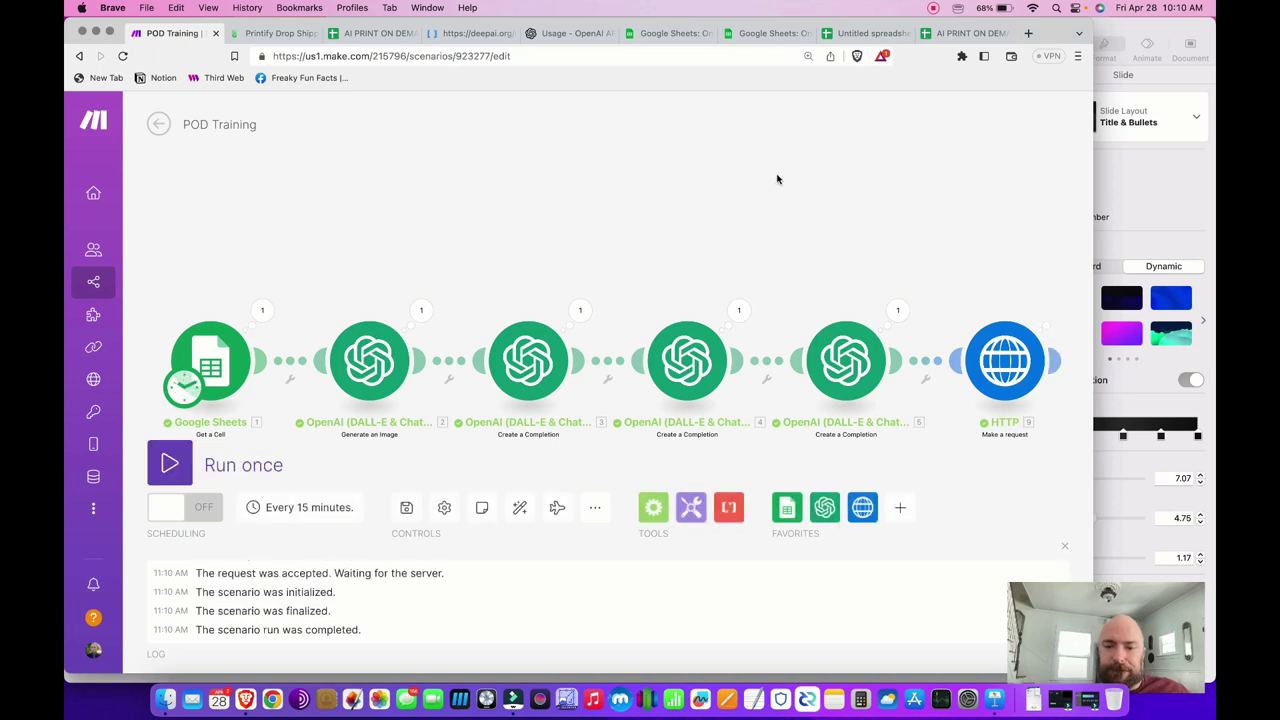
{"action": "left_click", "coordinate": [1056, 310]}
{"action": "scroll", "coordinate": [807, 415], "scroll_direction": "down", "scroll_amount": 1}
{"action": "left_click", "coordinate": [743, 588]}
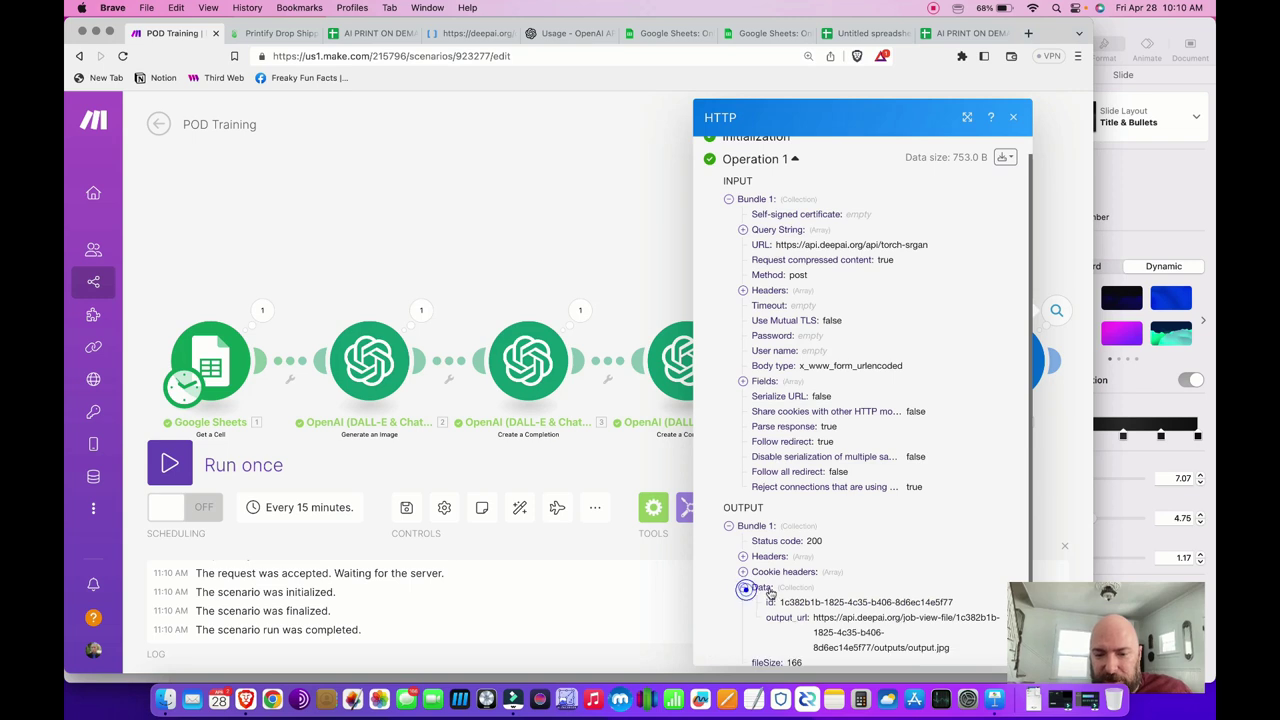
{"action": "scroll", "coordinate": [820, 580], "scroll_direction": "down", "scroll_amount": 1}
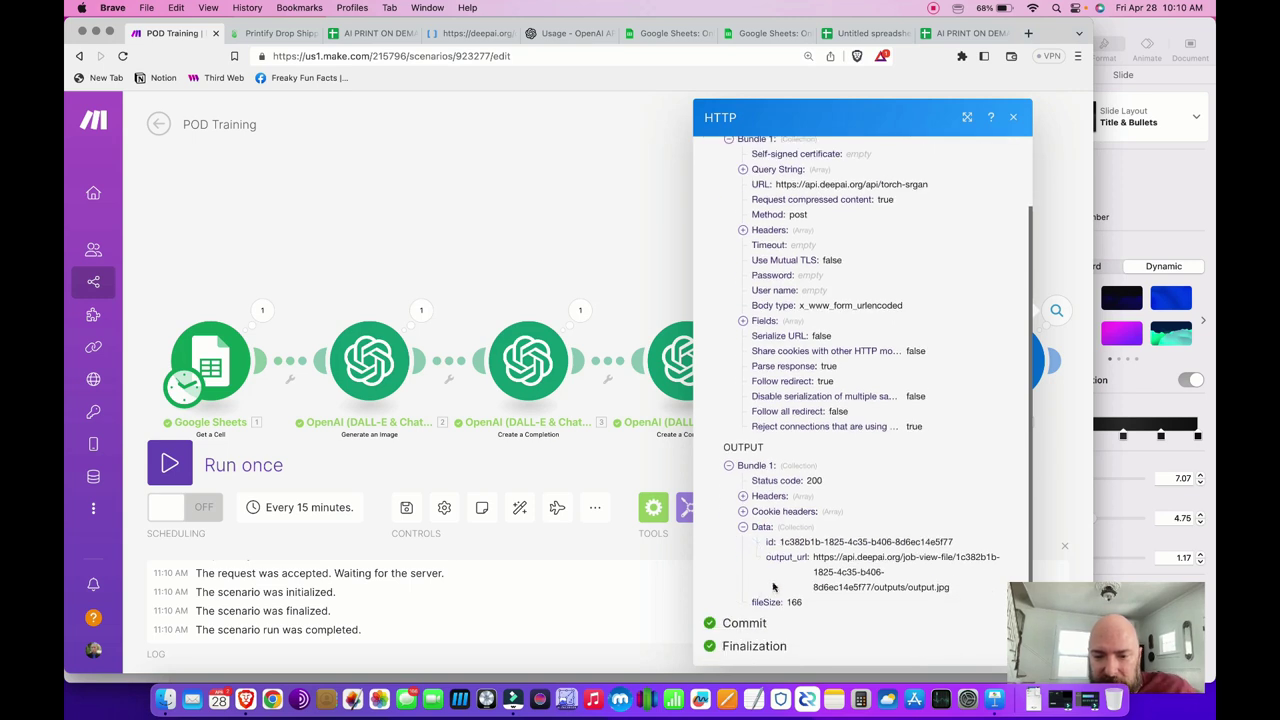
- Copy the output_url from the HTTP module's output and open it in a new browser tab
{"action": "triple_click", "coordinate": [847, 558]}
{"action": "key", "text": "super+c"}
{"action": "left_click", "coordinate": [472, 212]}
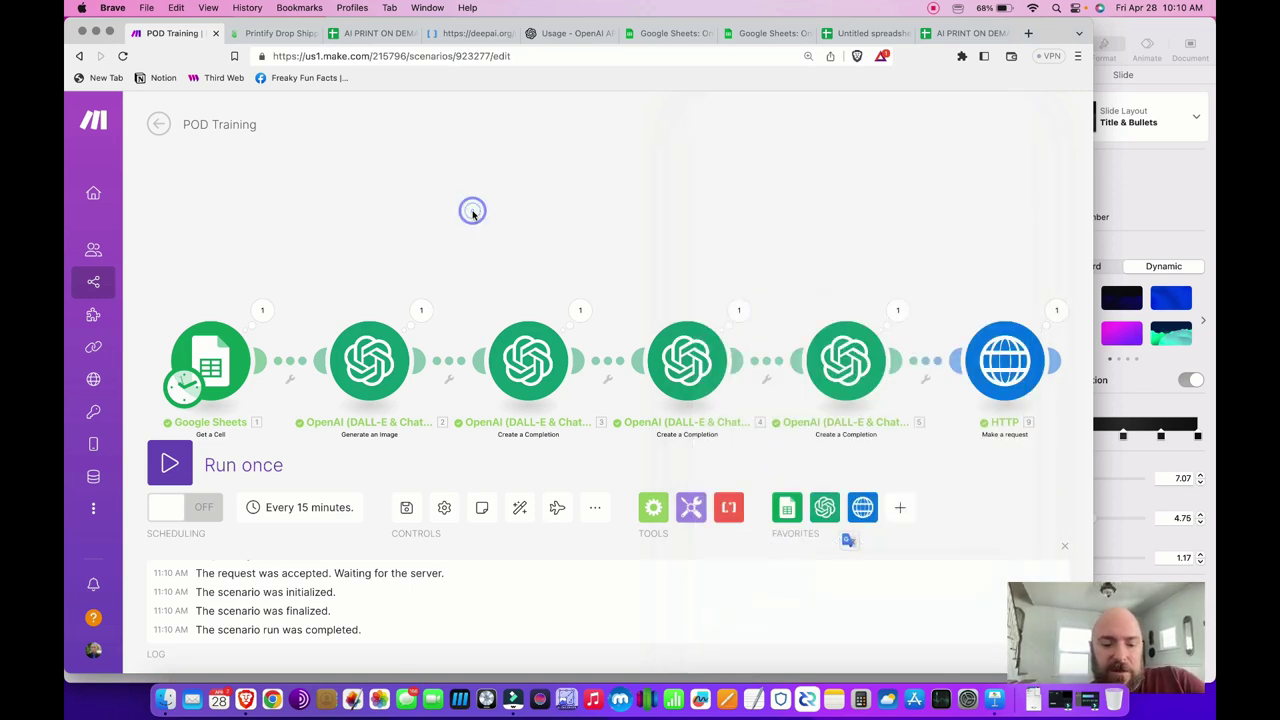
{"action": "key", "text": "super+t"}
{"action": "key", "text": "super+v"}
{"action": "key", "text": "Return"}
- Examine the upscaled output.jpg image enlarged and at fitted size, and close its browser tab
{"action": "left_click", "coordinate": [416, 327]}
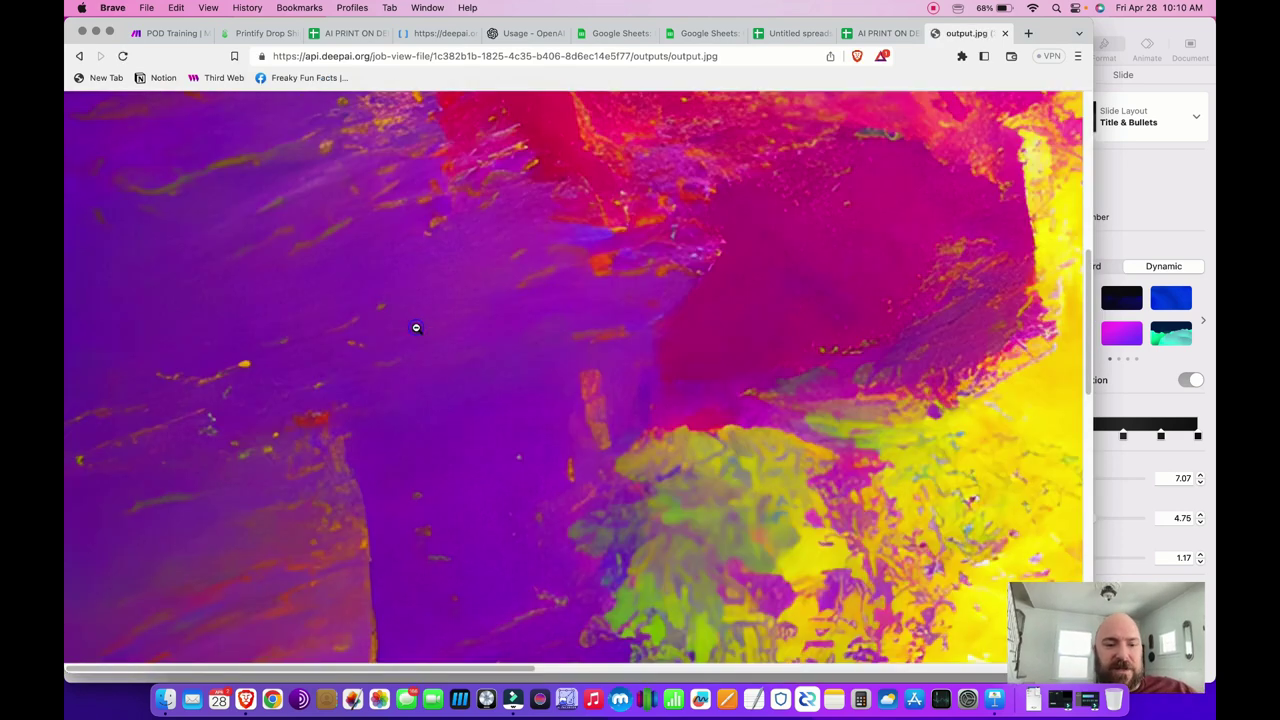
{"action": "left_click", "coordinate": [456, 310]}
{"action": "left_click", "coordinate": [514, 292]}
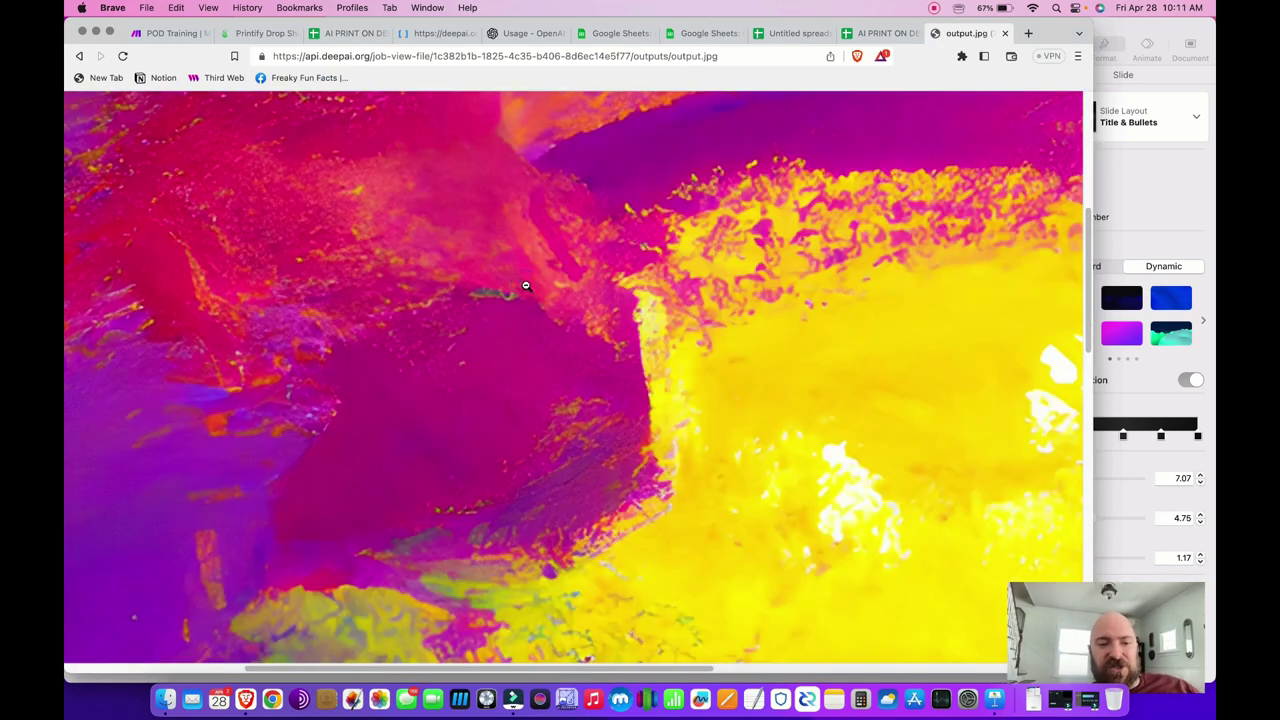
{"action": "left_click", "coordinate": [525, 286]}
{"action": "left_click", "coordinate": [525, 286]}
{"action": "left_click", "coordinate": [525, 286]}
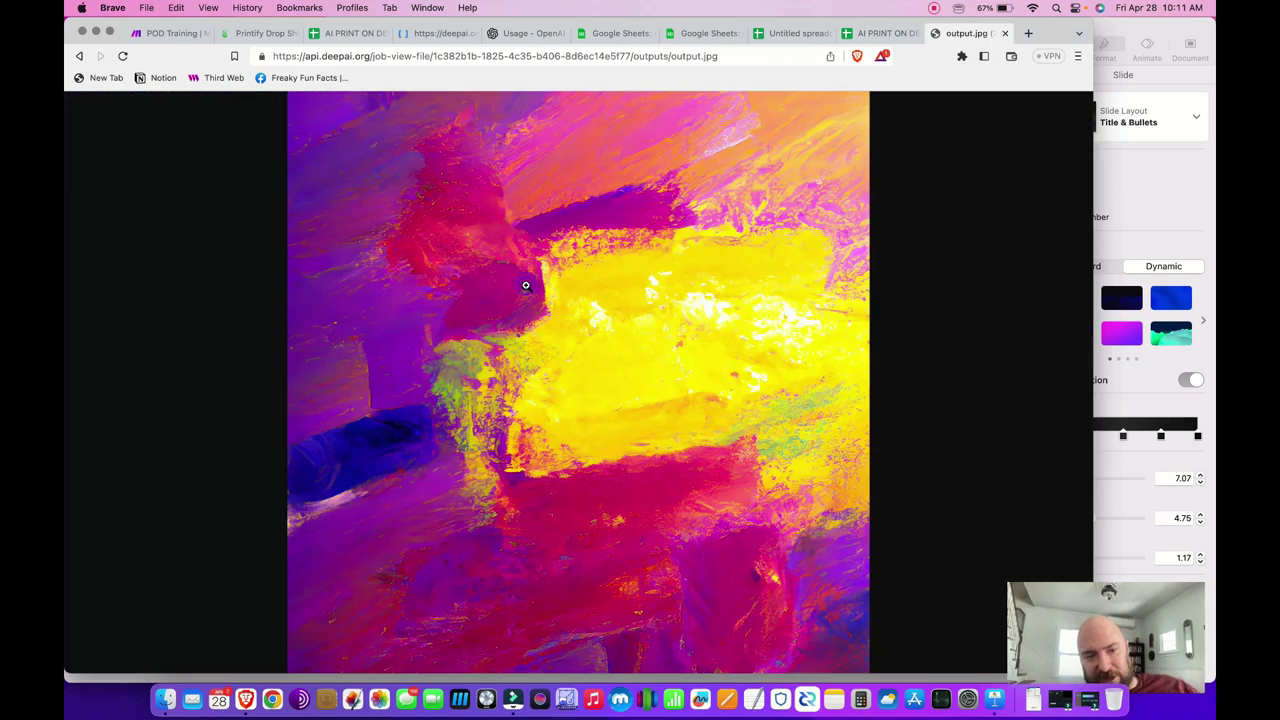
{"action": "left_click", "coordinate": [1005, 34]}
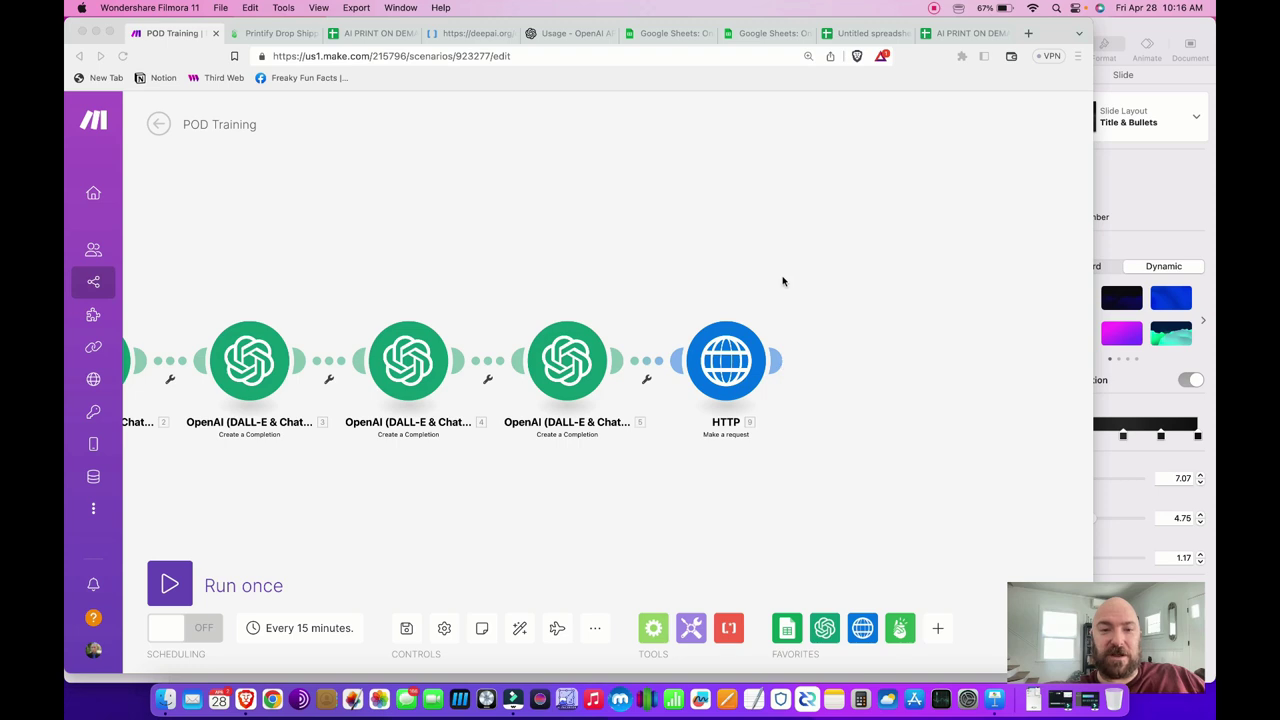
- Add a Printify Upload an Image module after the HTTP module
{"action": "left_click", "coordinate": [776, 360]}
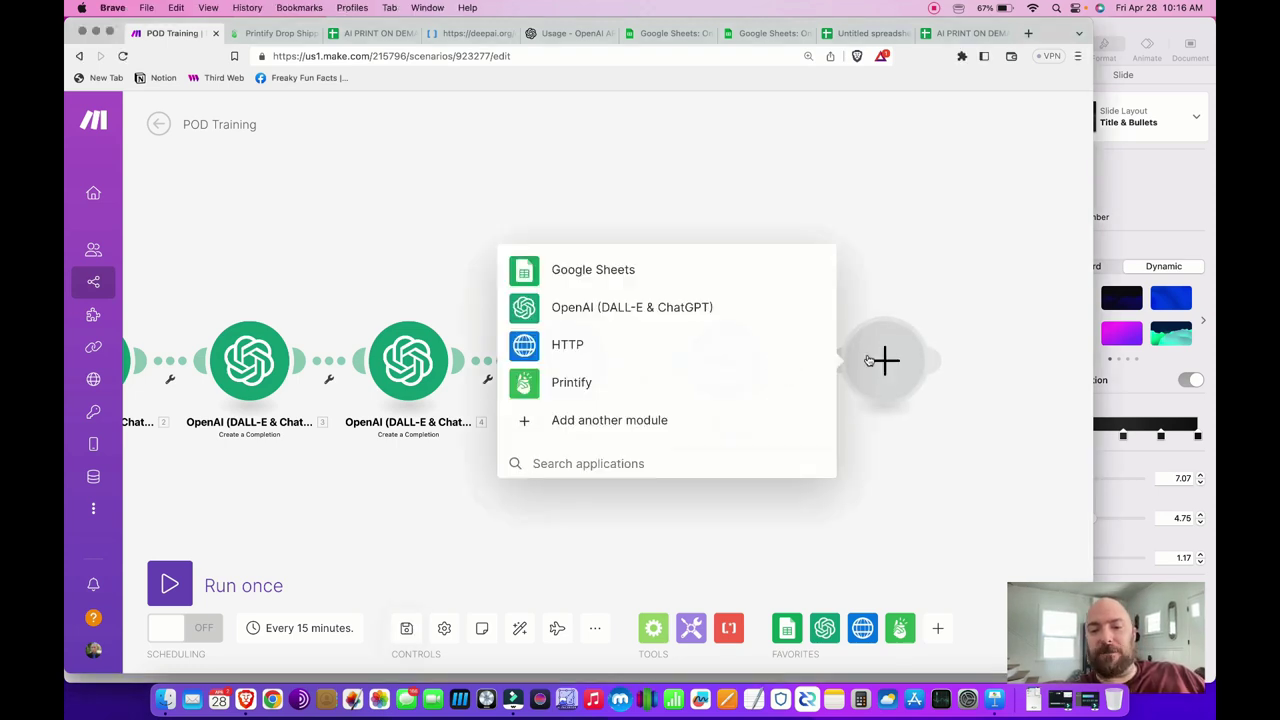
{"action": "left_click", "coordinate": [538, 390]}
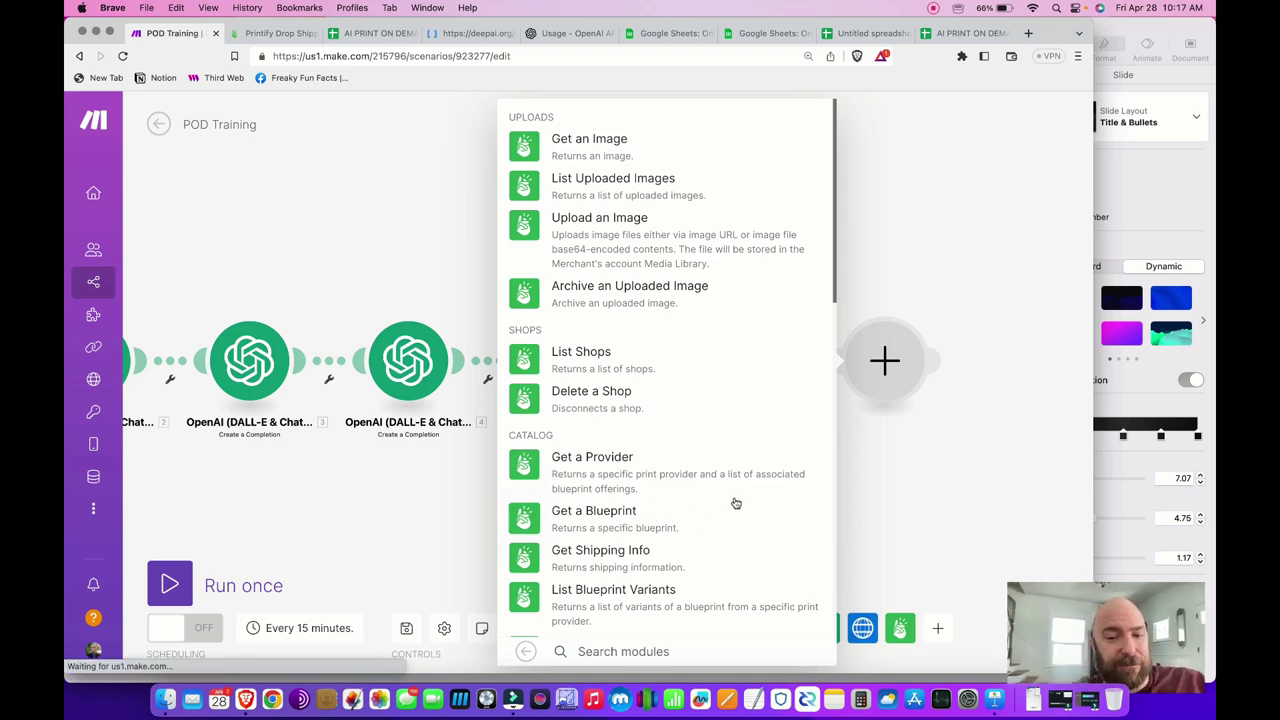
{"action": "left_click", "coordinate": [600, 217]}
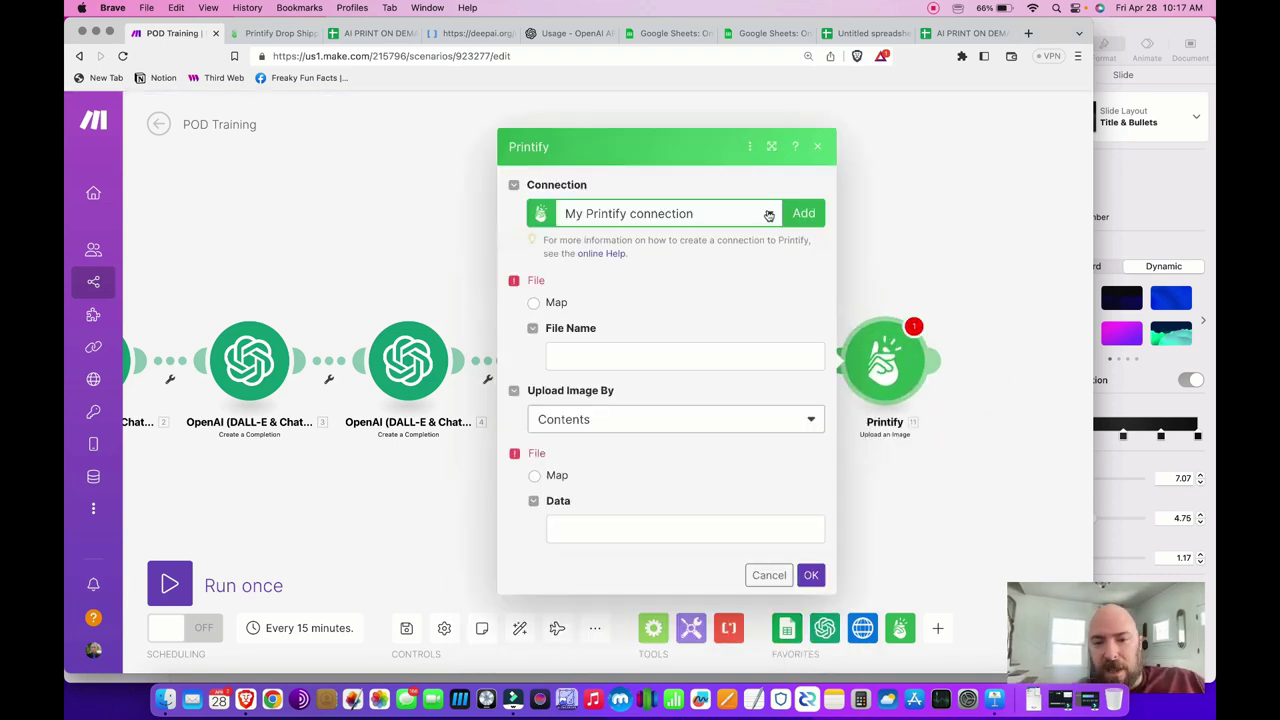
- Look at the form for a new Printify connection and the API tokens on Printify's Connections page, and close the form without saving
{"action": "left_click", "coordinate": [805, 214]}
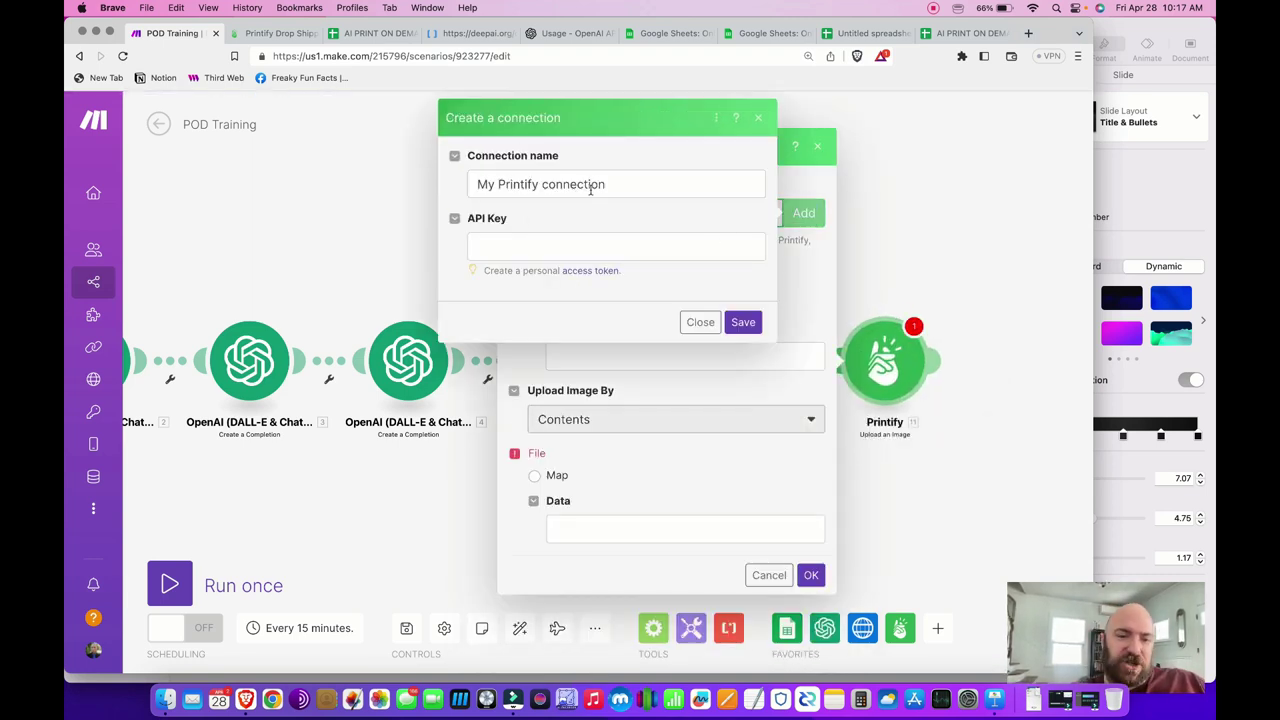
{"action": "left_click", "coordinate": [282, 34]}
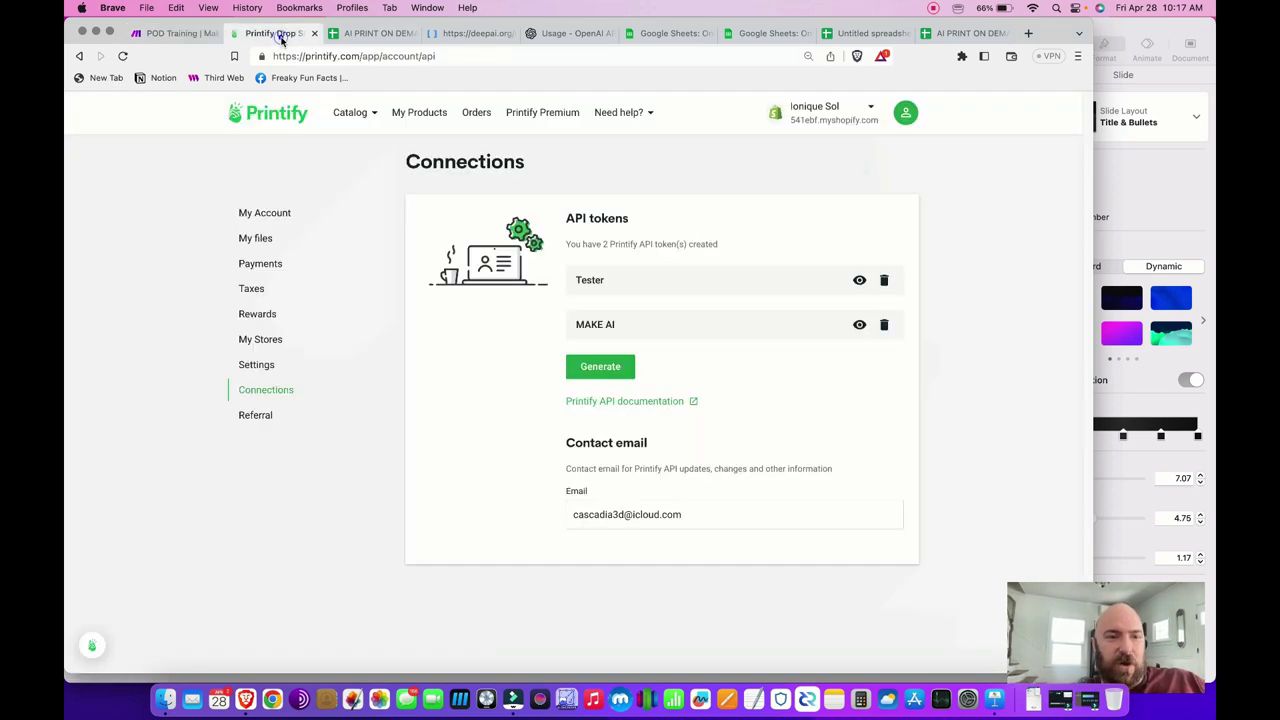
{"action": "left_click", "coordinate": [905, 112]}
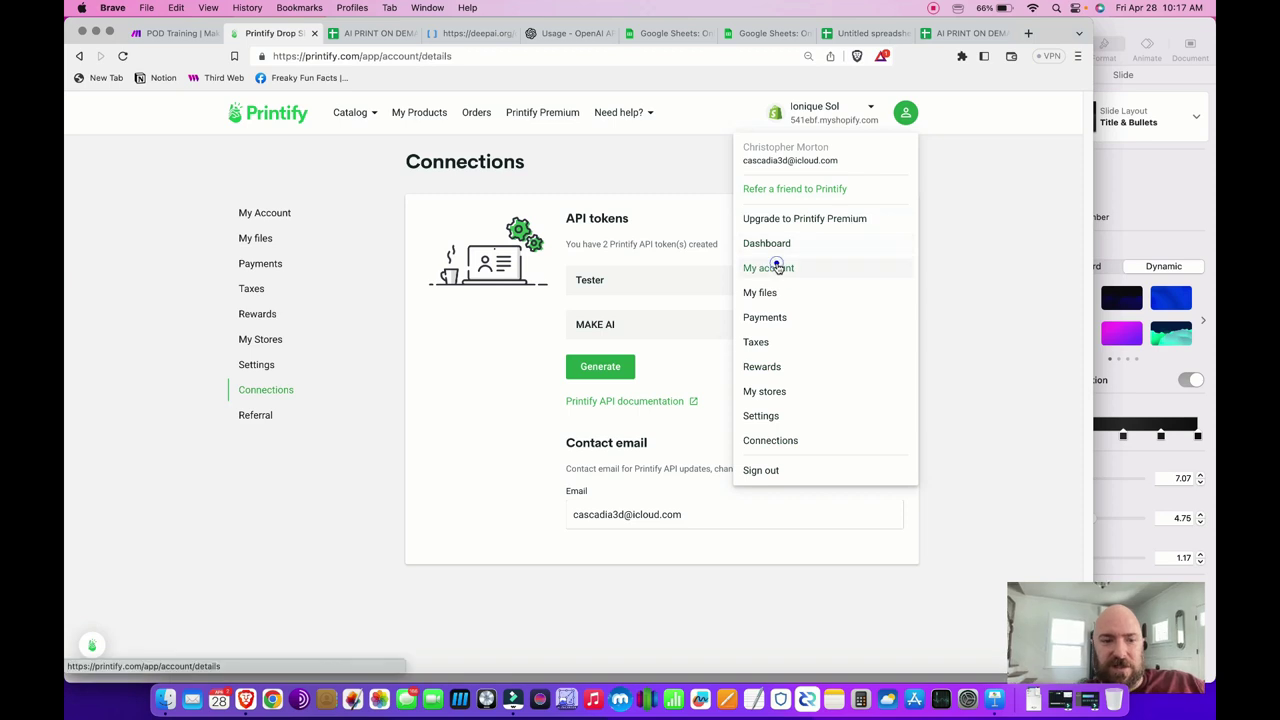
{"action": "left_click", "coordinate": [777, 268]}
{"action": "left_click", "coordinate": [253, 390]}
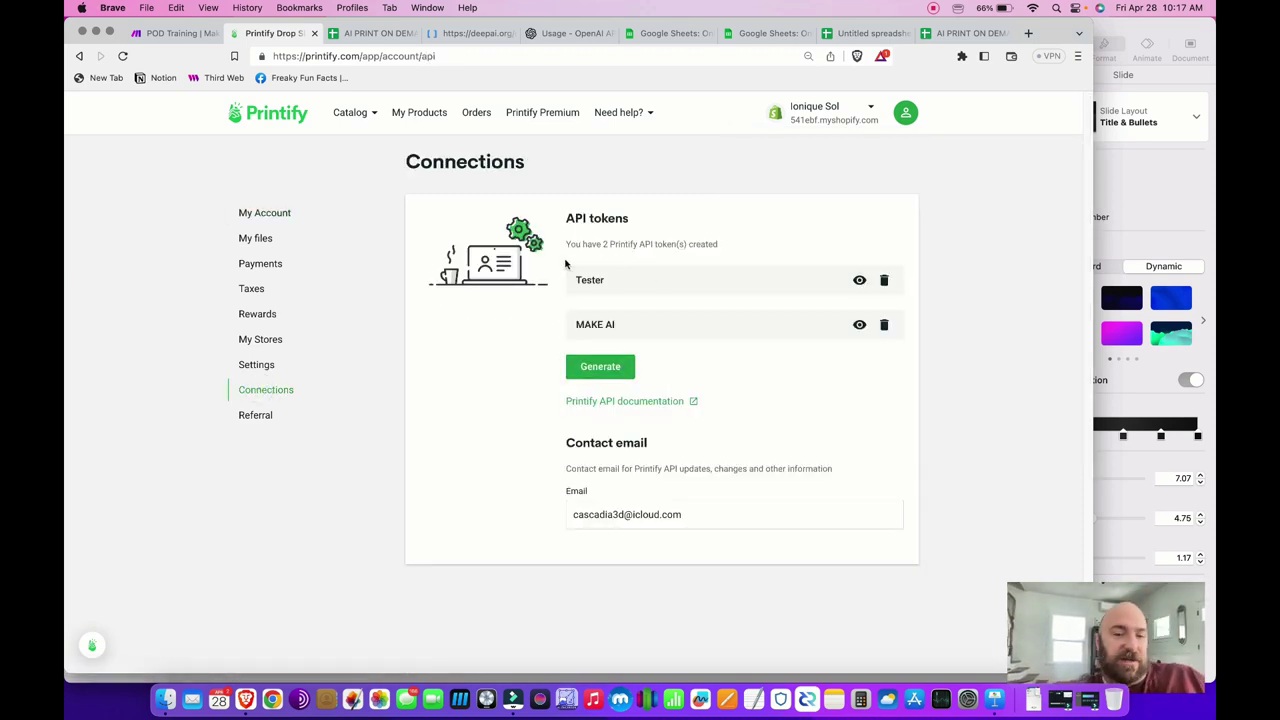
{"action": "left_click", "coordinate": [185, 33]}
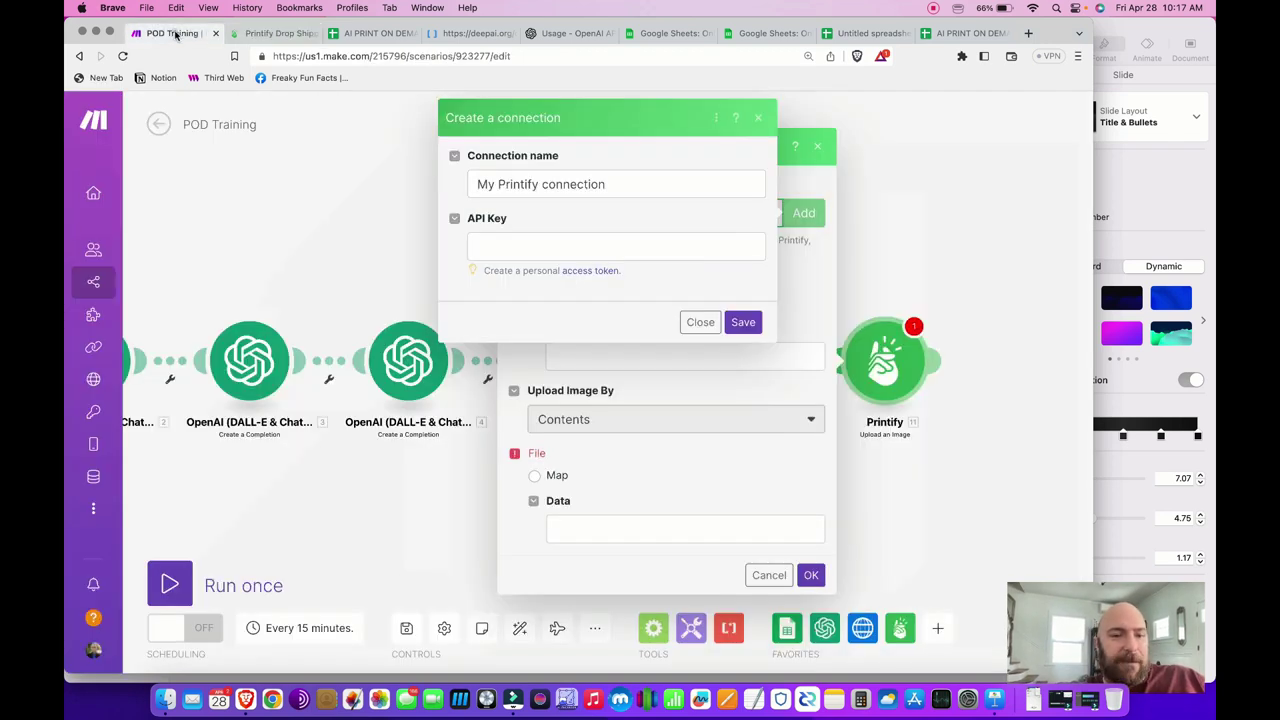
{"action": "left_click", "coordinate": [700, 321]}
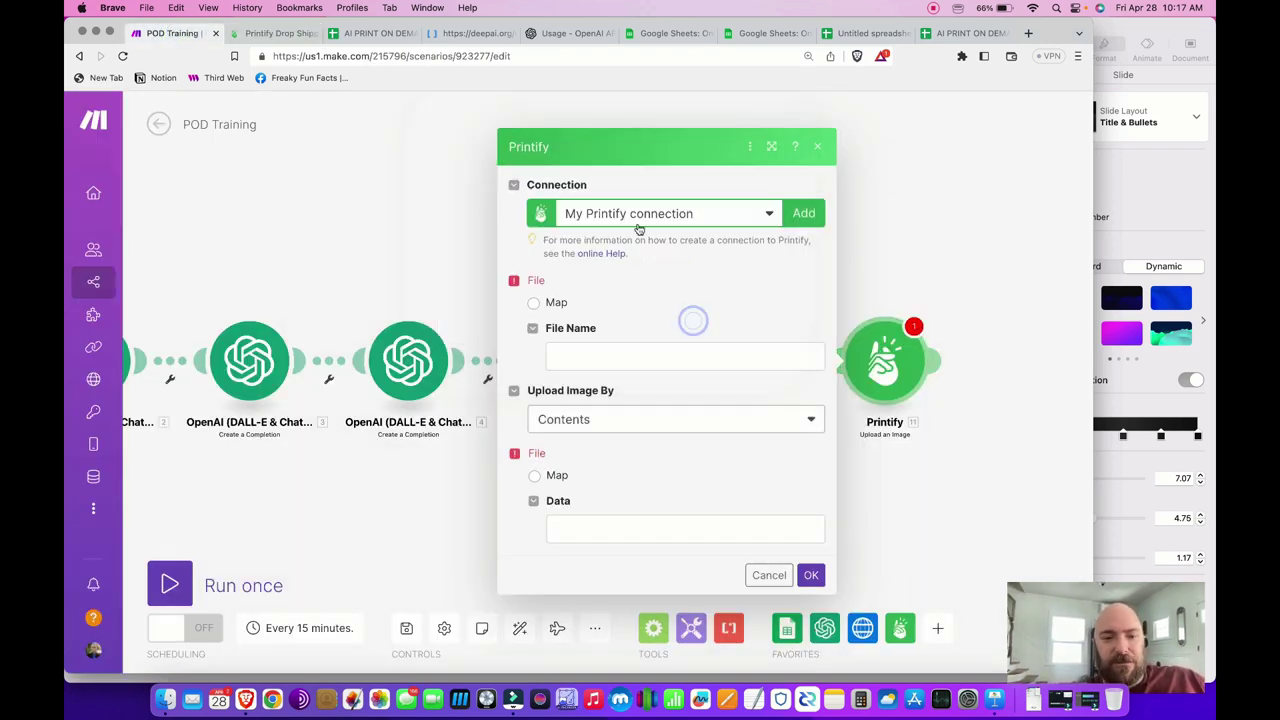
- Enable file mapping in the Printify upload module and map File Name to the Choices Text of OpenAI completion 3
{"action": "left_click", "coordinate": [534, 303]}
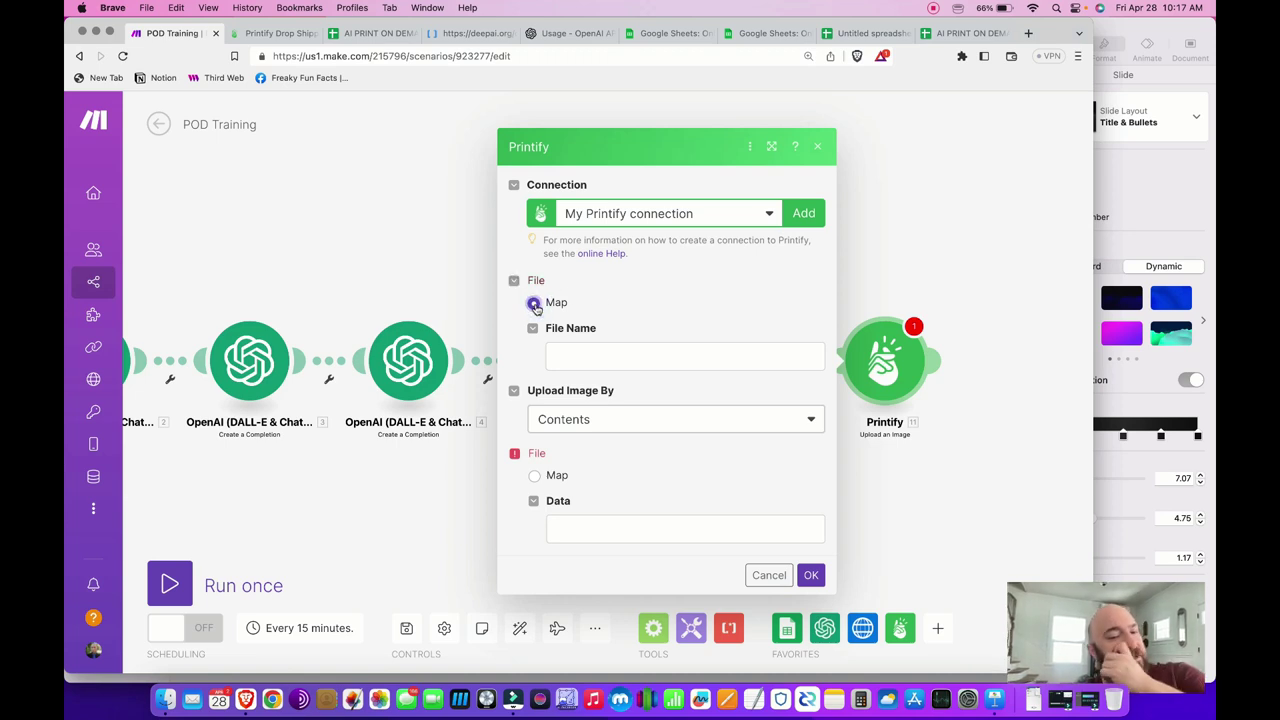
{"action": "left_click", "coordinate": [589, 361]}
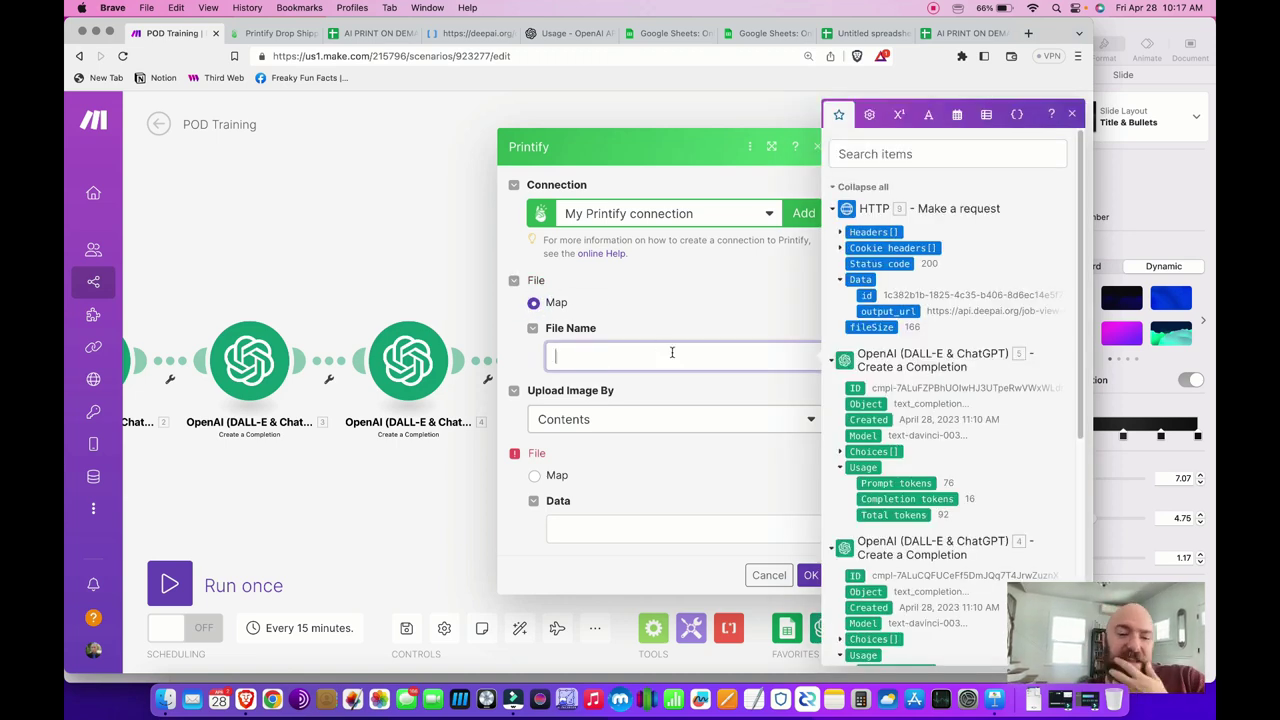
{"action": "scroll", "coordinate": [880, 420], "scroll_direction": "down", "scroll_amount": 5}
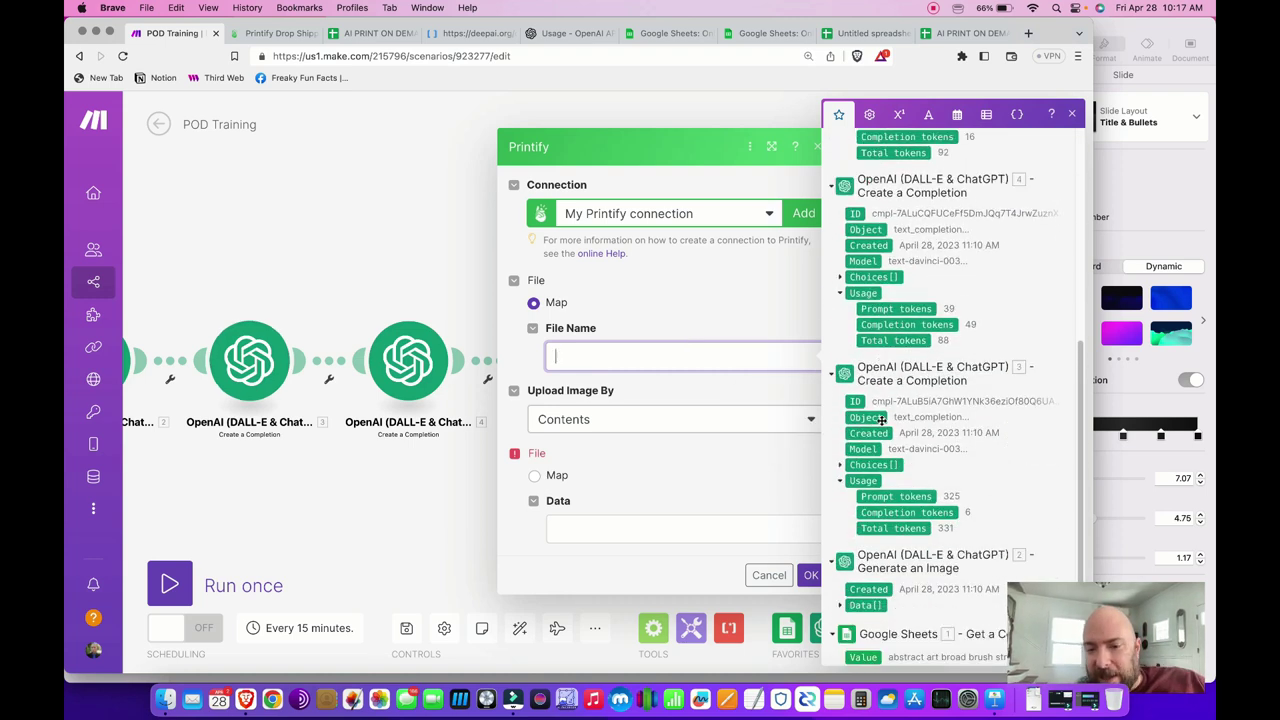
{"action": "scroll", "coordinate": [880, 420], "scroll_direction": "down", "scroll_amount": 1}
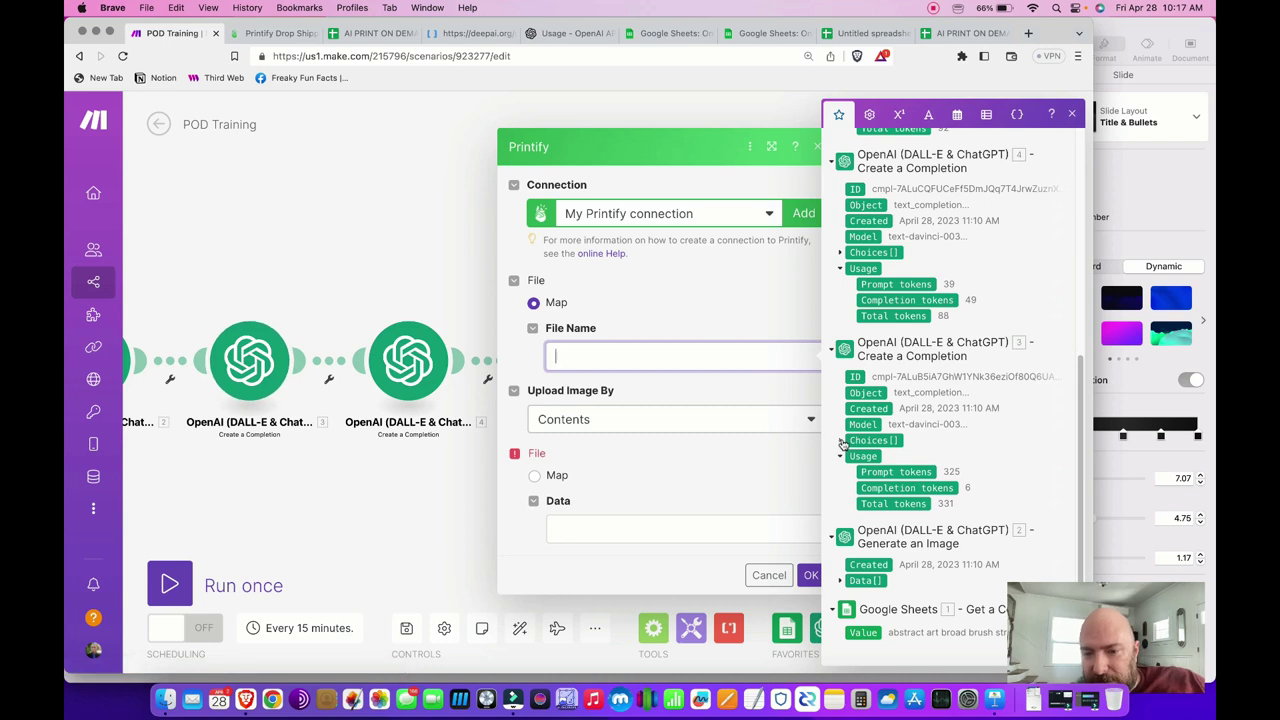
{"action": "left_click", "coordinate": [842, 441]}
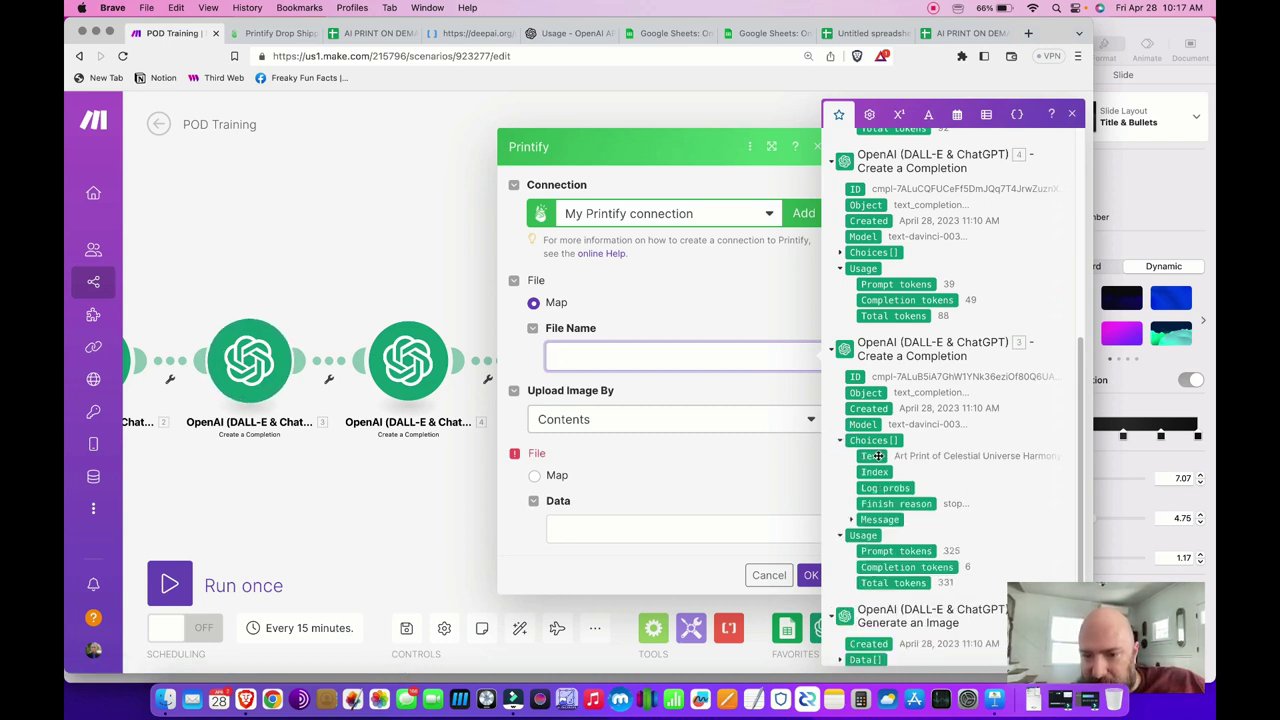
{"action": "left_click", "coordinate": [876, 456]}
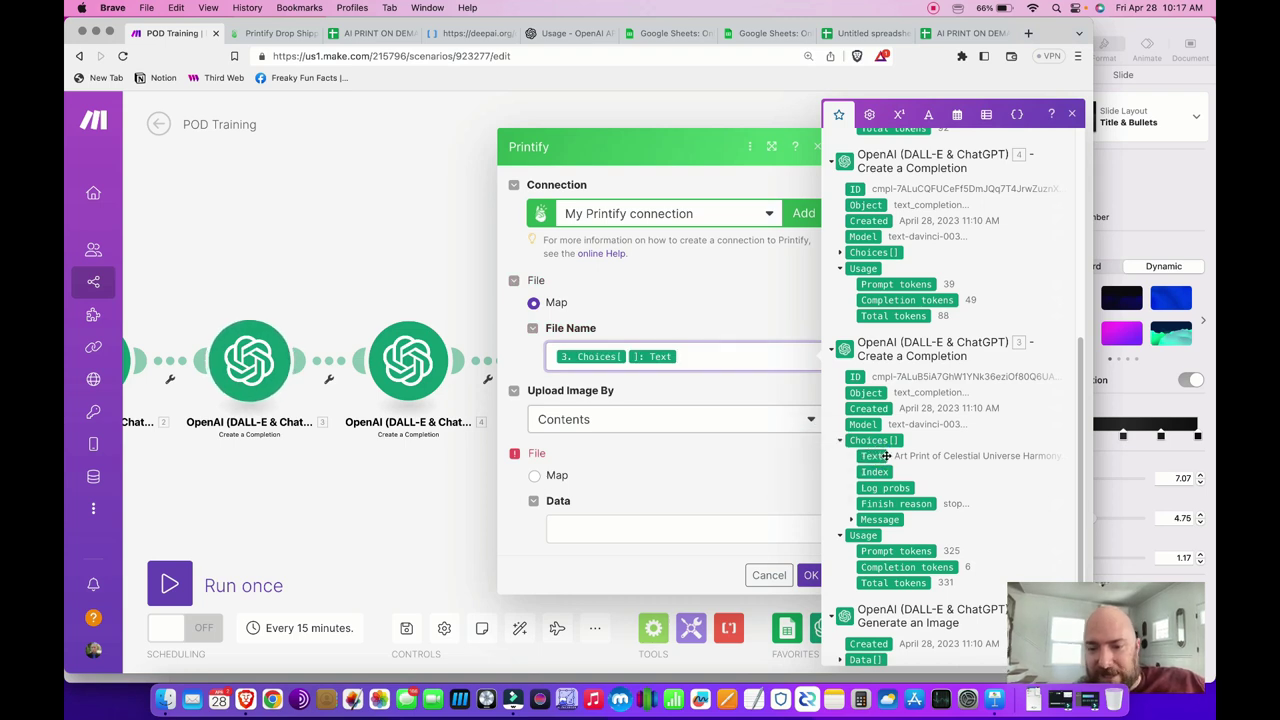
{"action": "double_click", "coordinate": [606, 356]}
{"action": "left_click", "coordinate": [690, 356]}
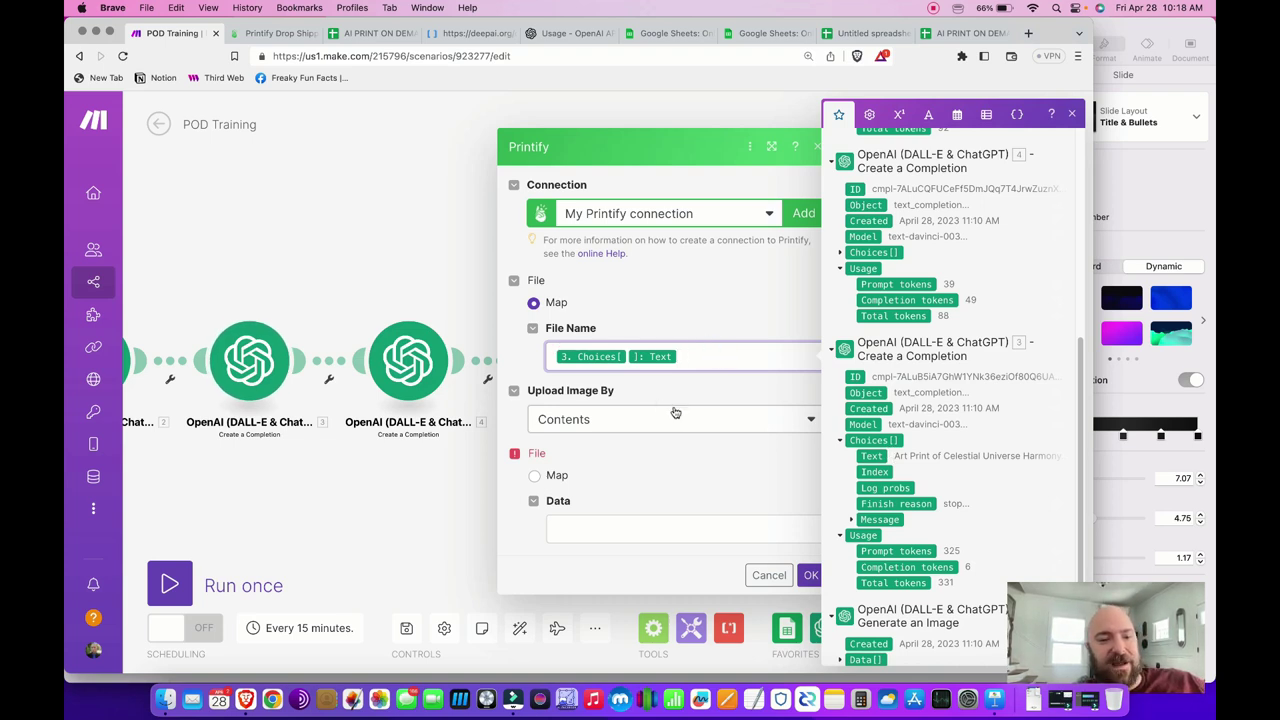
{"action": "left_click", "coordinate": [652, 375]}
- Set the image to upload by URL, map Image URL to the HTTP module's output_url, and save the upload module
{"action": "left_click", "coordinate": [629, 420]}
{"action": "left_click", "coordinate": [589, 446]}
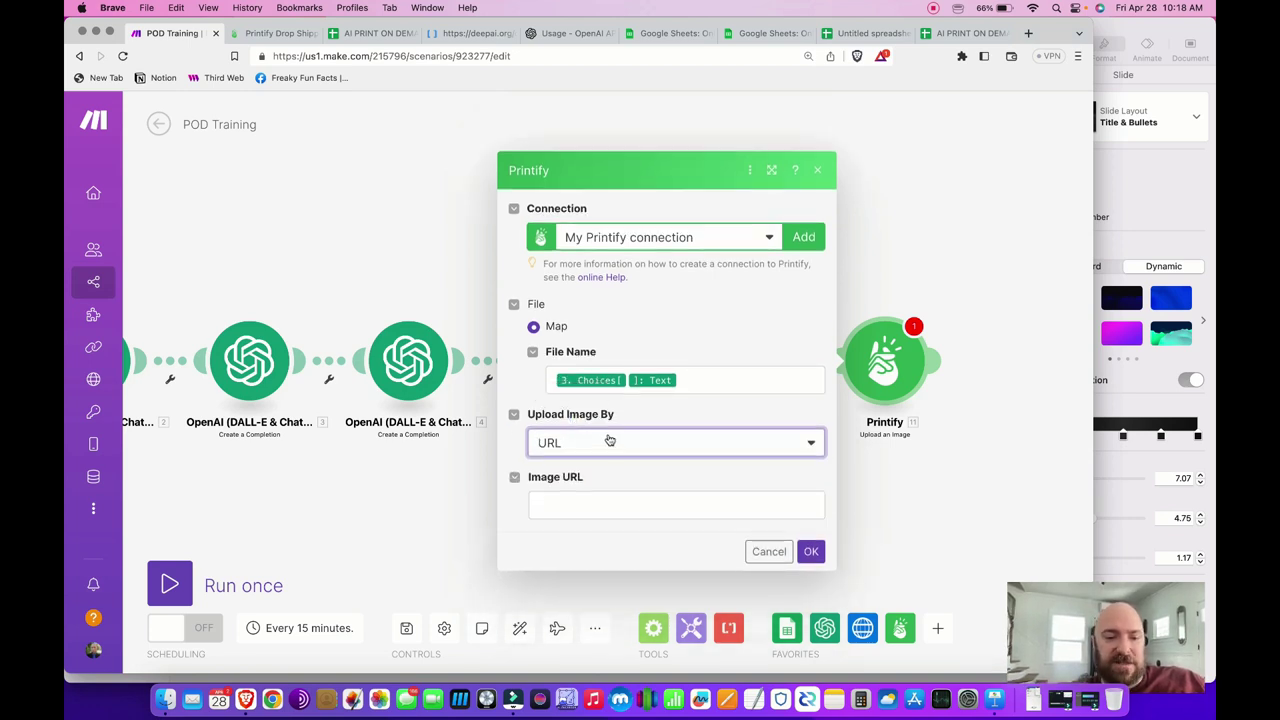
{"action": "left_click", "coordinate": [580, 500]}
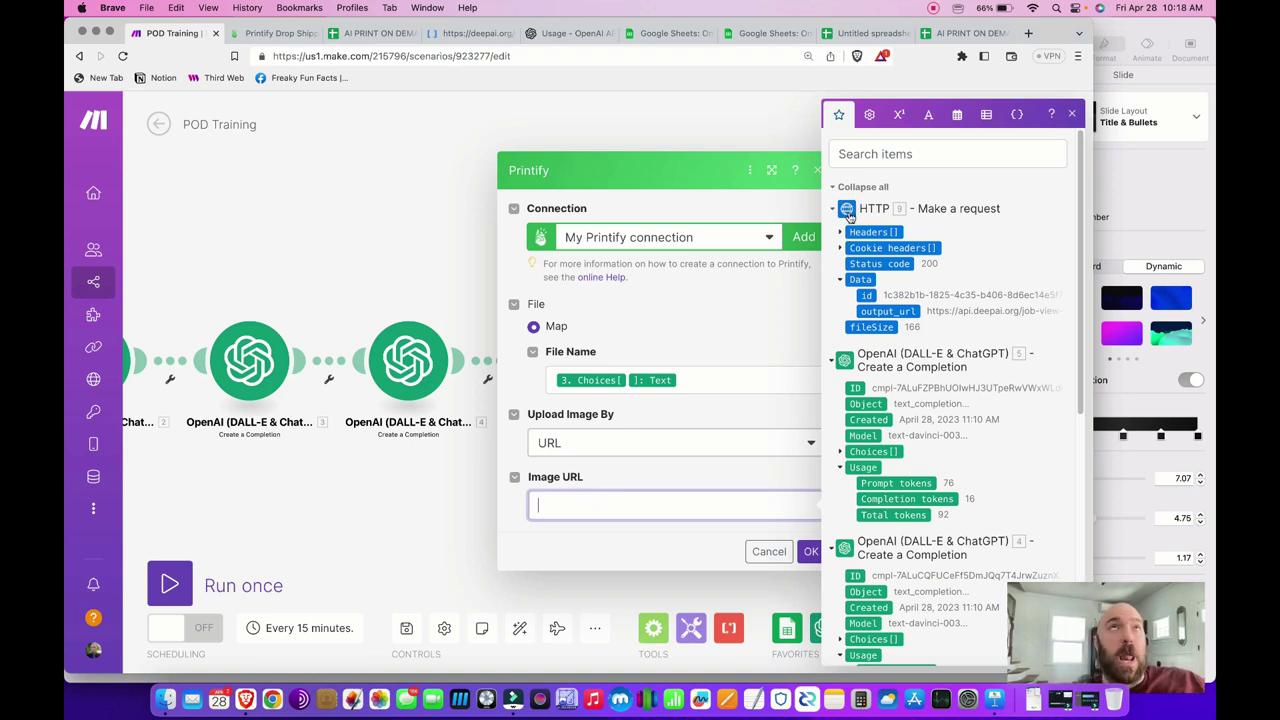
{"action": "left_click", "coordinate": [896, 311]}
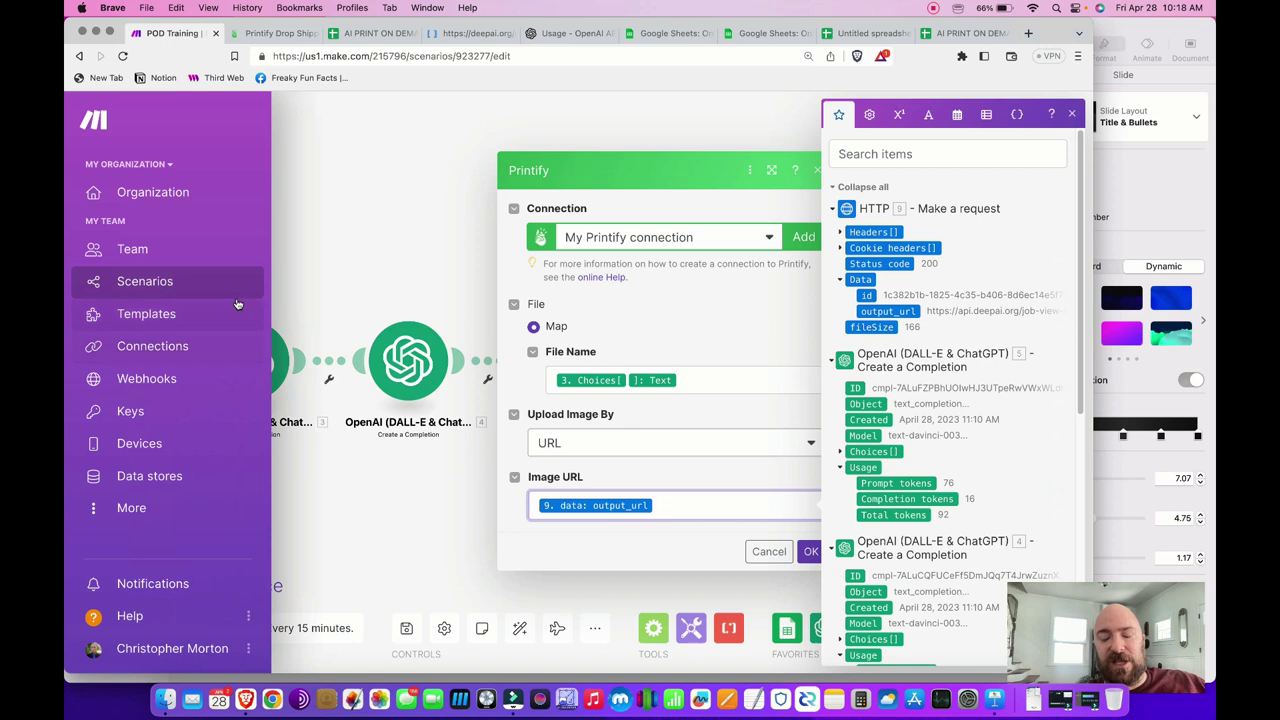
{"action": "left_click", "coordinate": [660, 554]}
{"action": "left_click", "coordinate": [811, 552]}
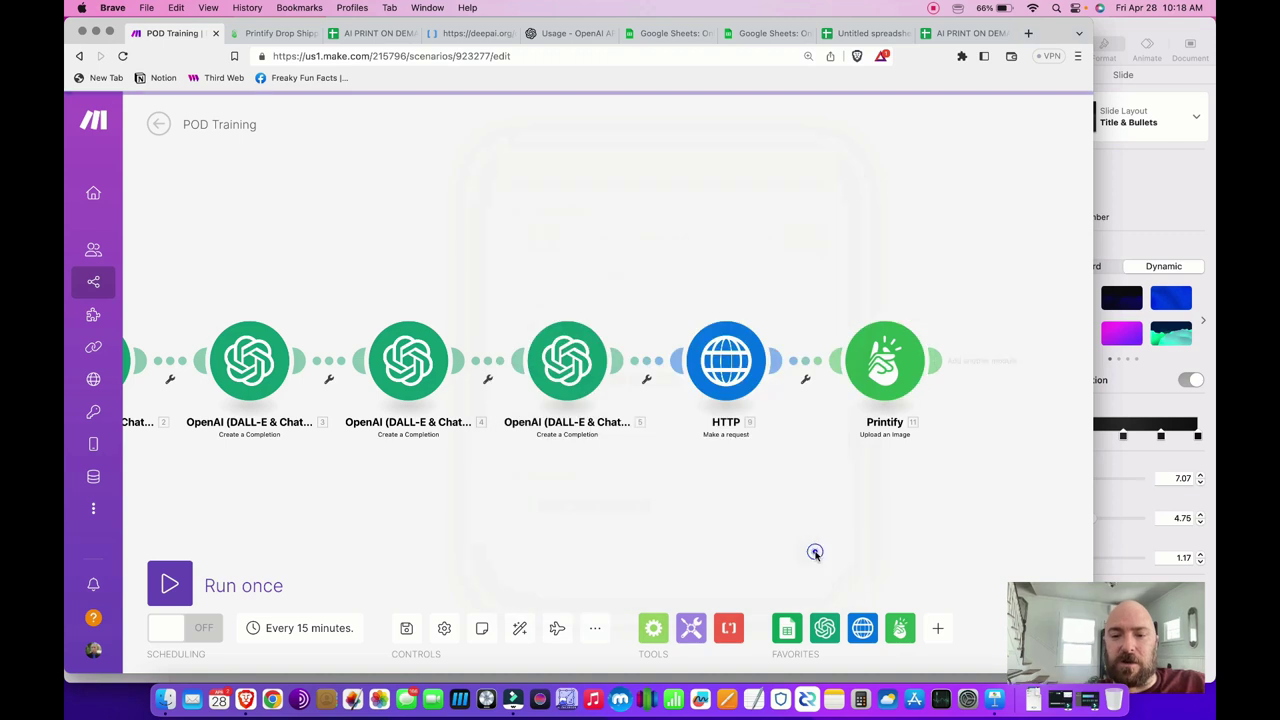
- Add a Printify Create a Product module after the Upload an Image module
{"action": "left_click_drag", "start_coordinate": [909, 249], "coordinate": [612, 250]}
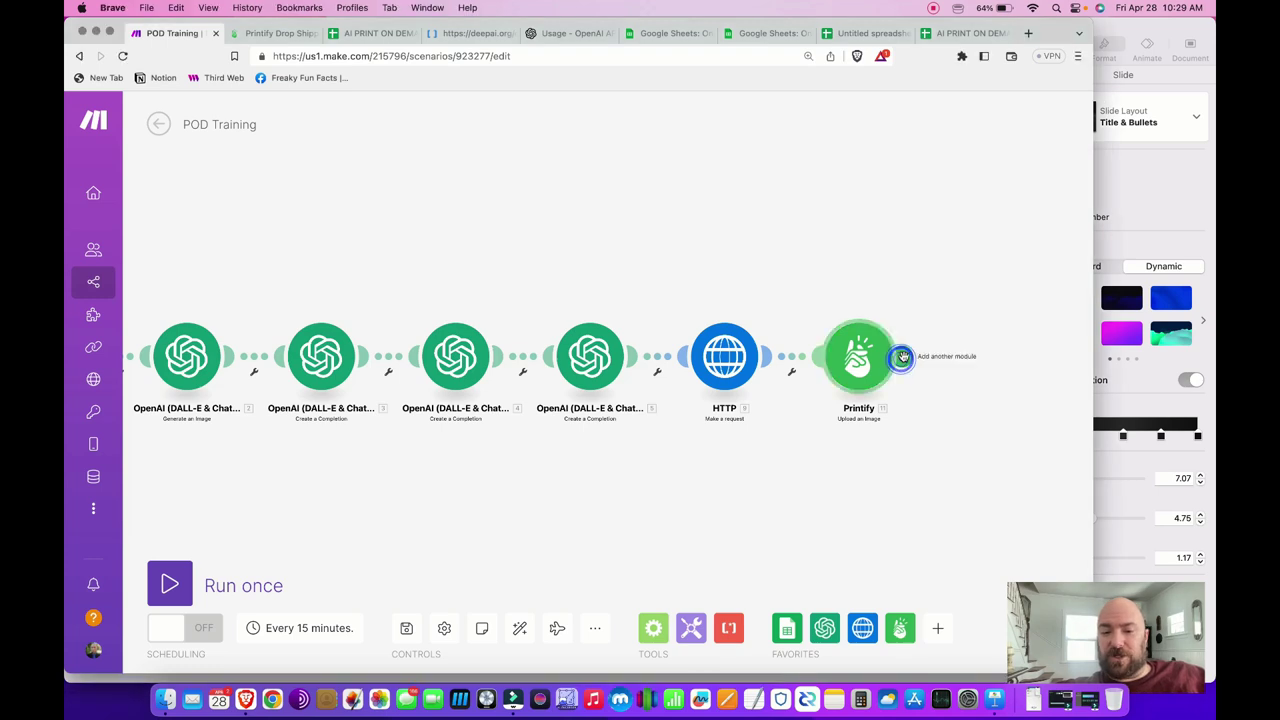
{"action": "left_click", "coordinate": [903, 362]}
{"action": "left_click", "coordinate": [600, 378]}
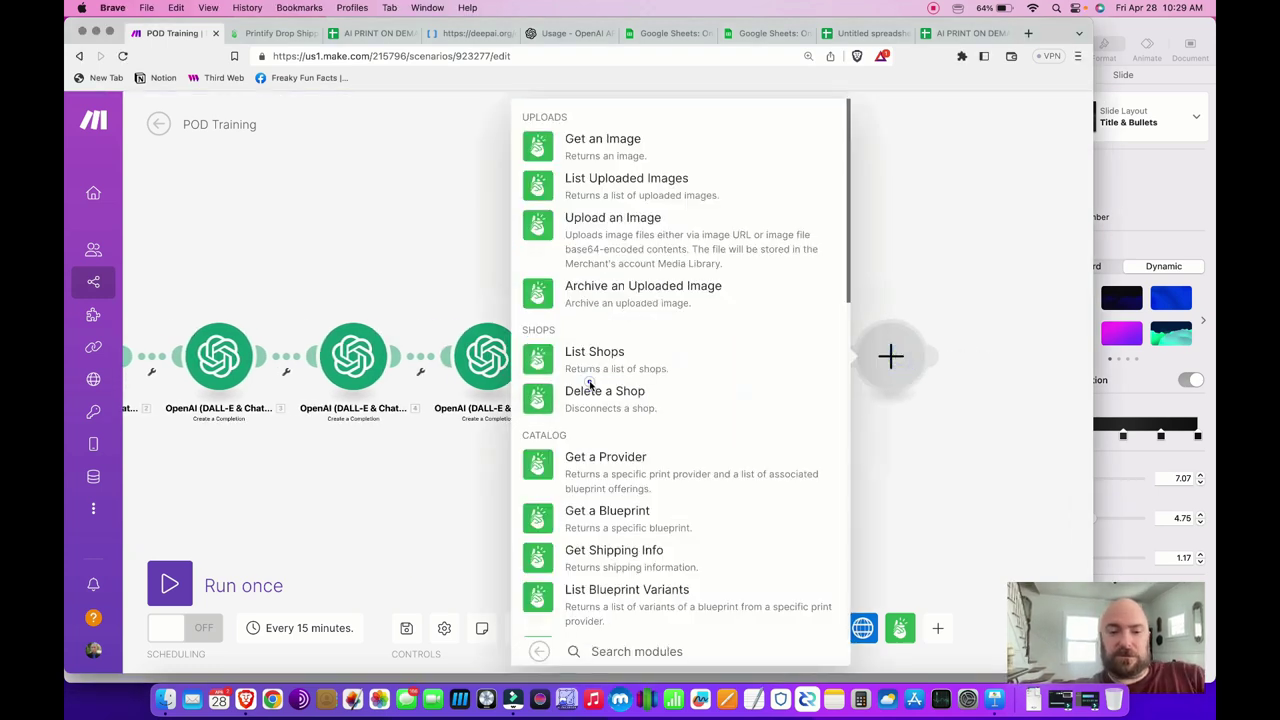
{"action": "scroll", "coordinate": [643, 373], "scroll_direction": "down", "scroll_amount": 6}
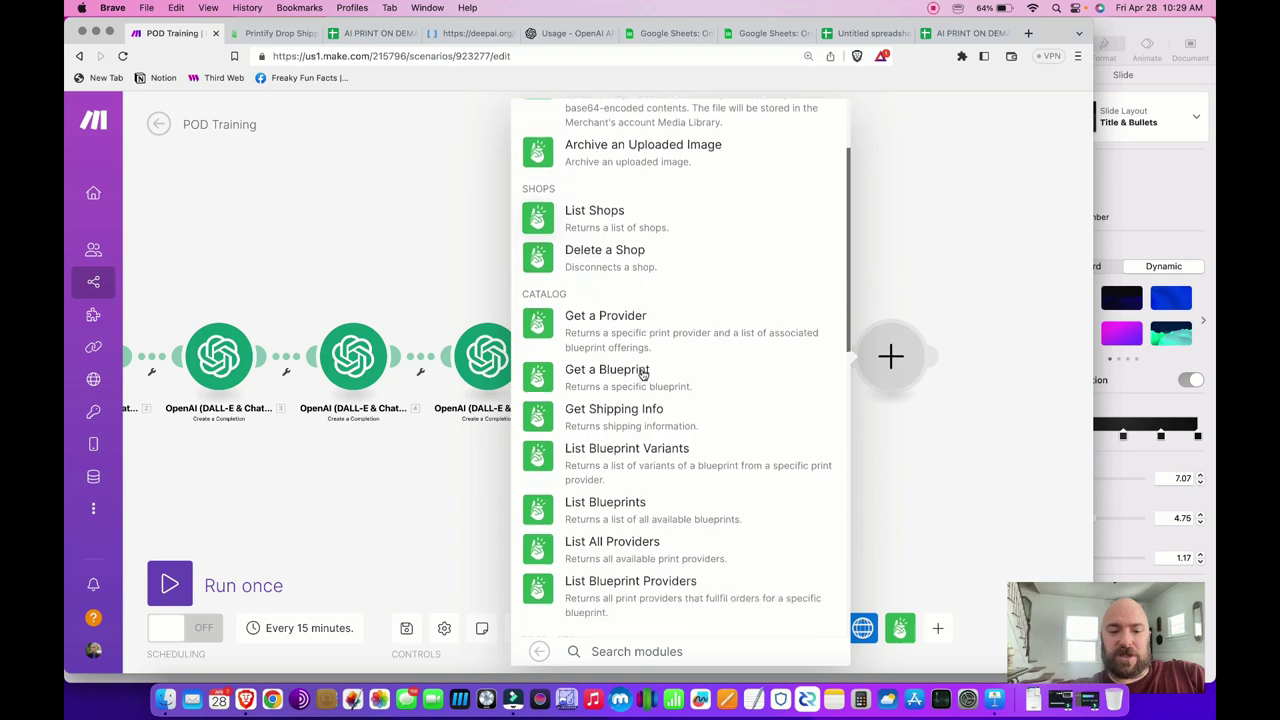
{"action": "left_click", "coordinate": [627, 459]}
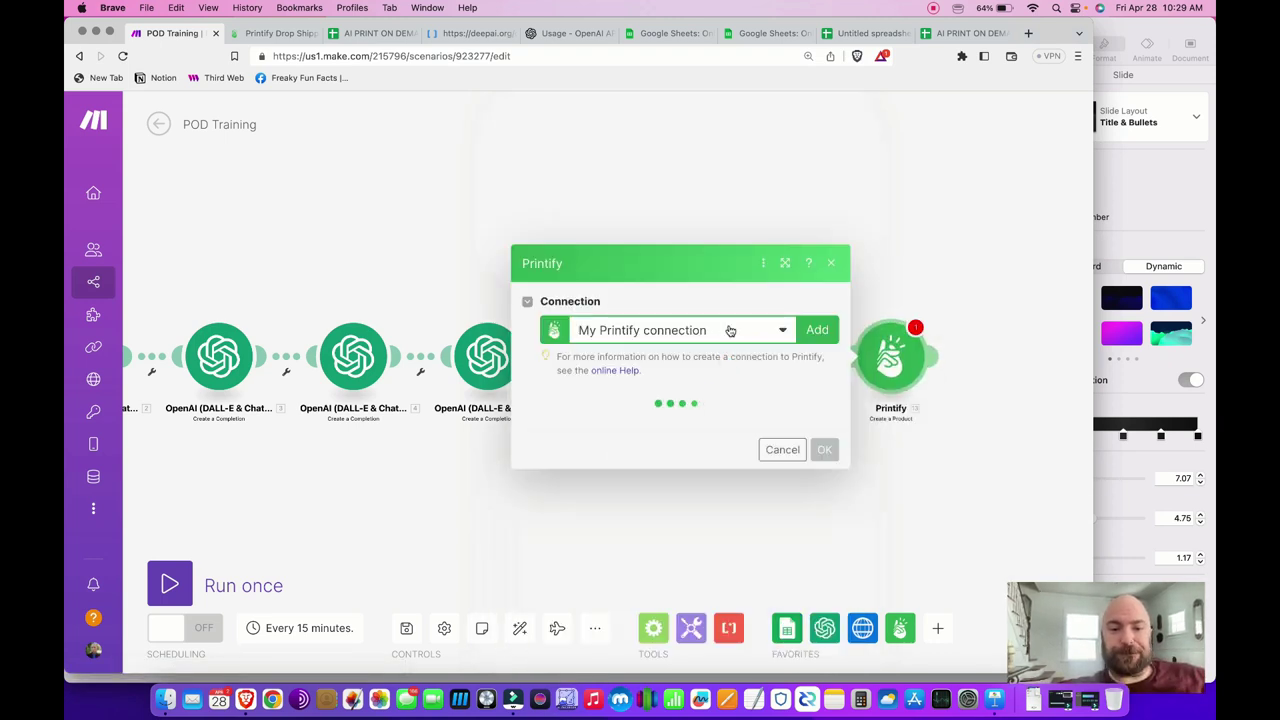
- Set the Shop ID to Ionique Sol and map the product Title to the Choices Text of OpenAI completion 3
{"action": "left_click", "coordinate": [649, 282]}
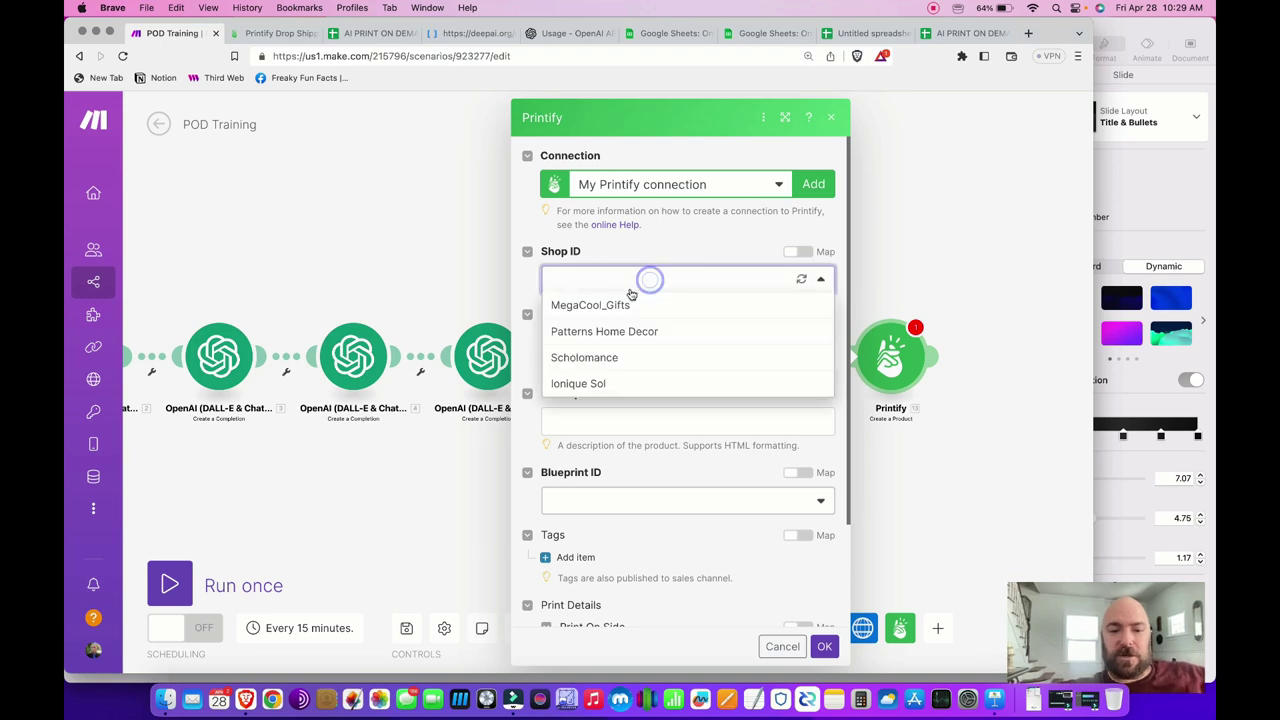
{"action": "left_click", "coordinate": [597, 382]}
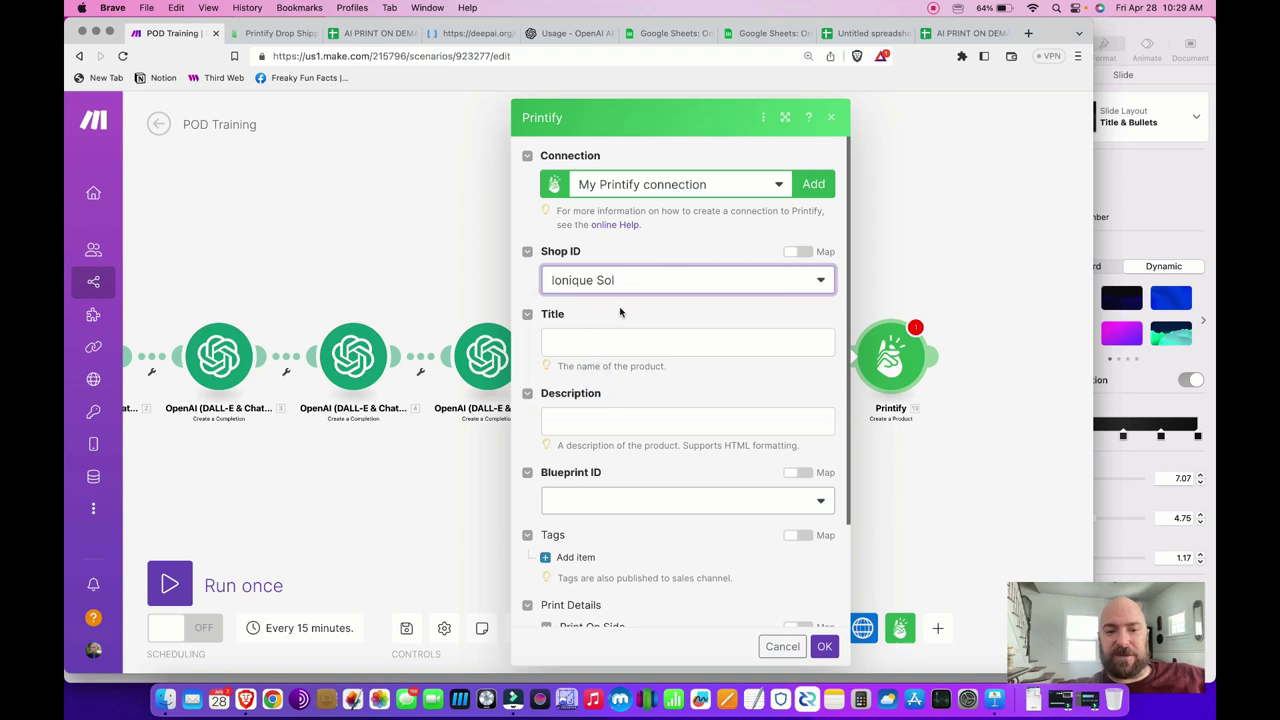
{"action": "left_click", "coordinate": [618, 342]}
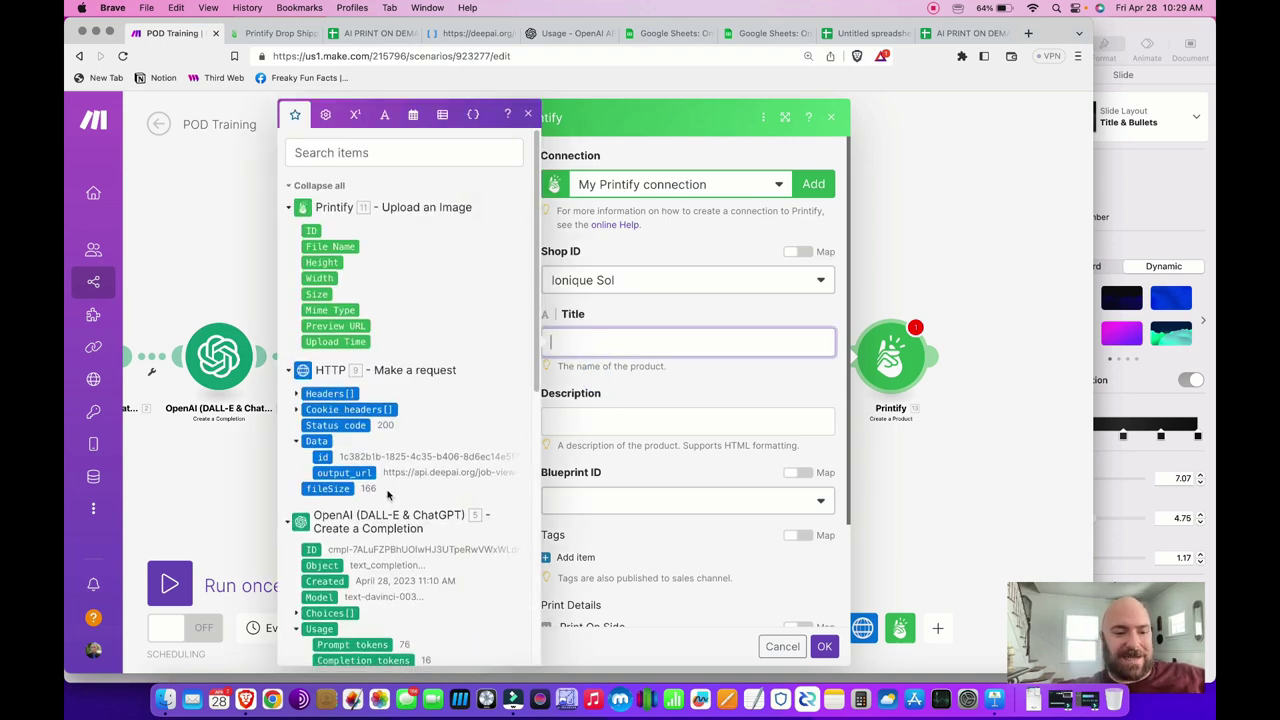
{"action": "scroll", "coordinate": [386, 488], "scroll_direction": "down", "scroll_amount": 5}
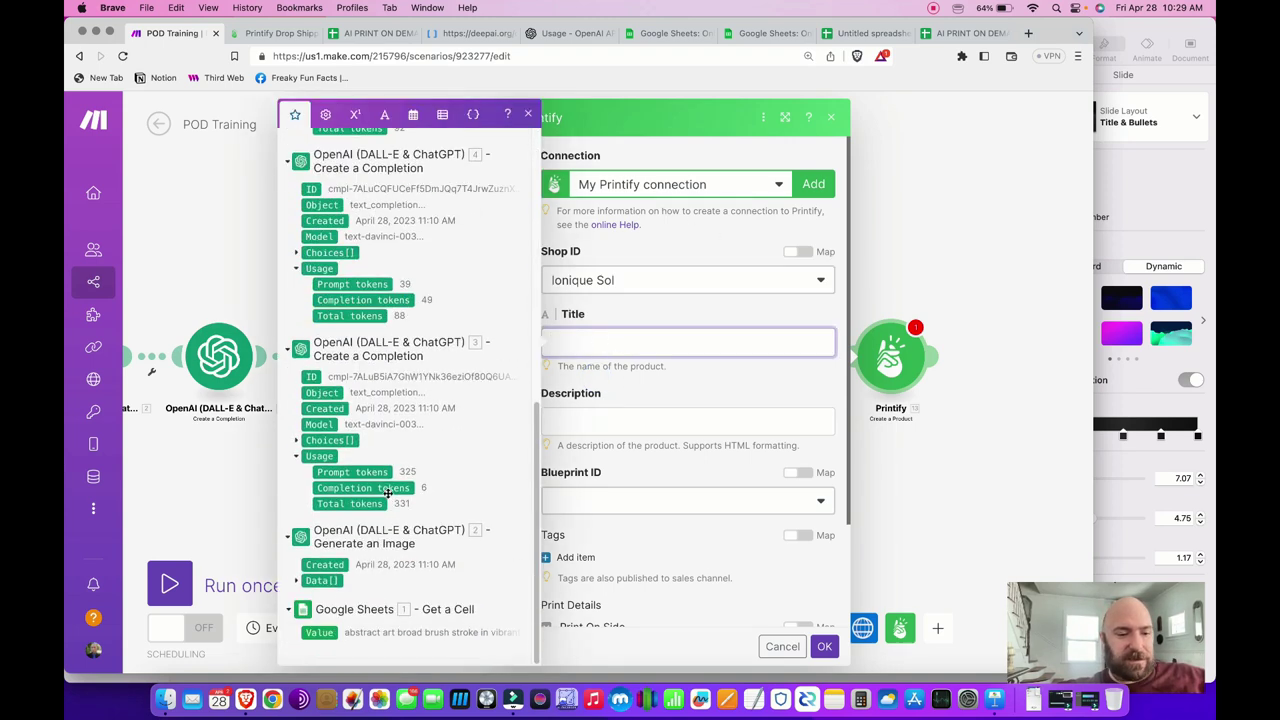
{"action": "left_click", "coordinate": [296, 441]}
{"action": "left_click", "coordinate": [333, 456]}
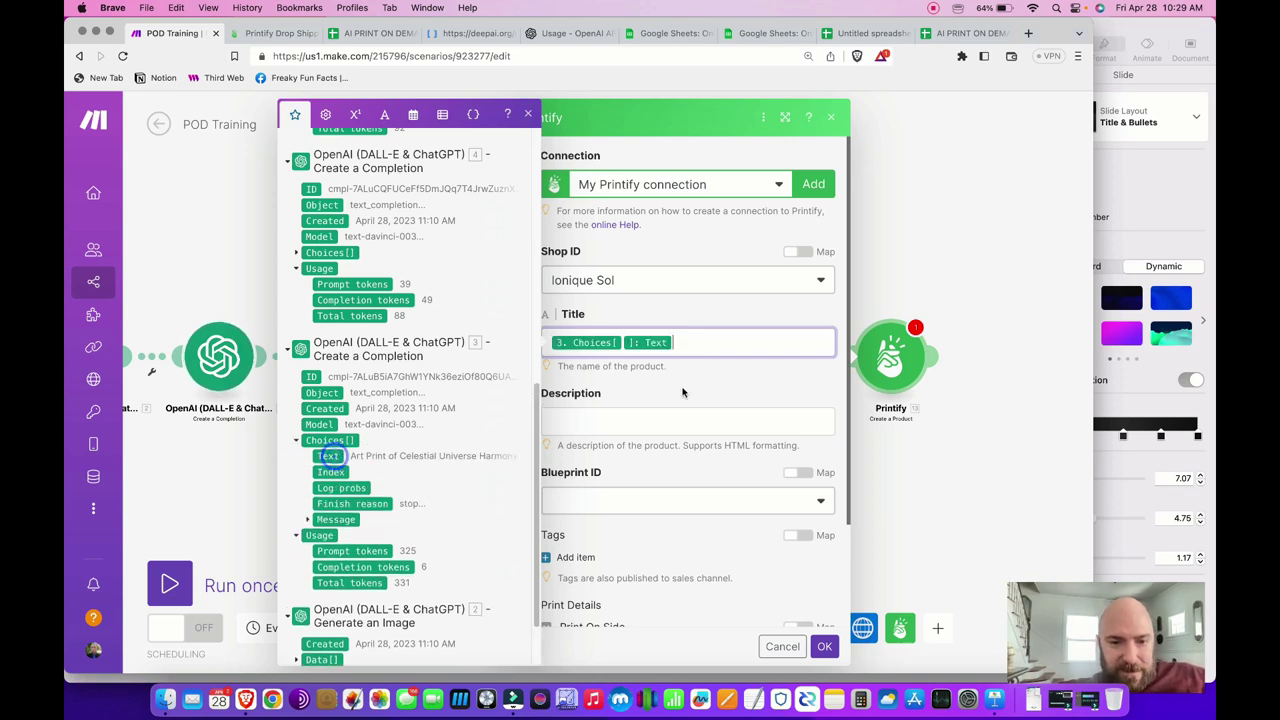
{"action": "left_click", "coordinate": [700, 346]}
- Map the product Description to the Choices Text of OpenAI completion 4 followed by that of completion 5
{"action": "left_click", "coordinate": [622, 419]}
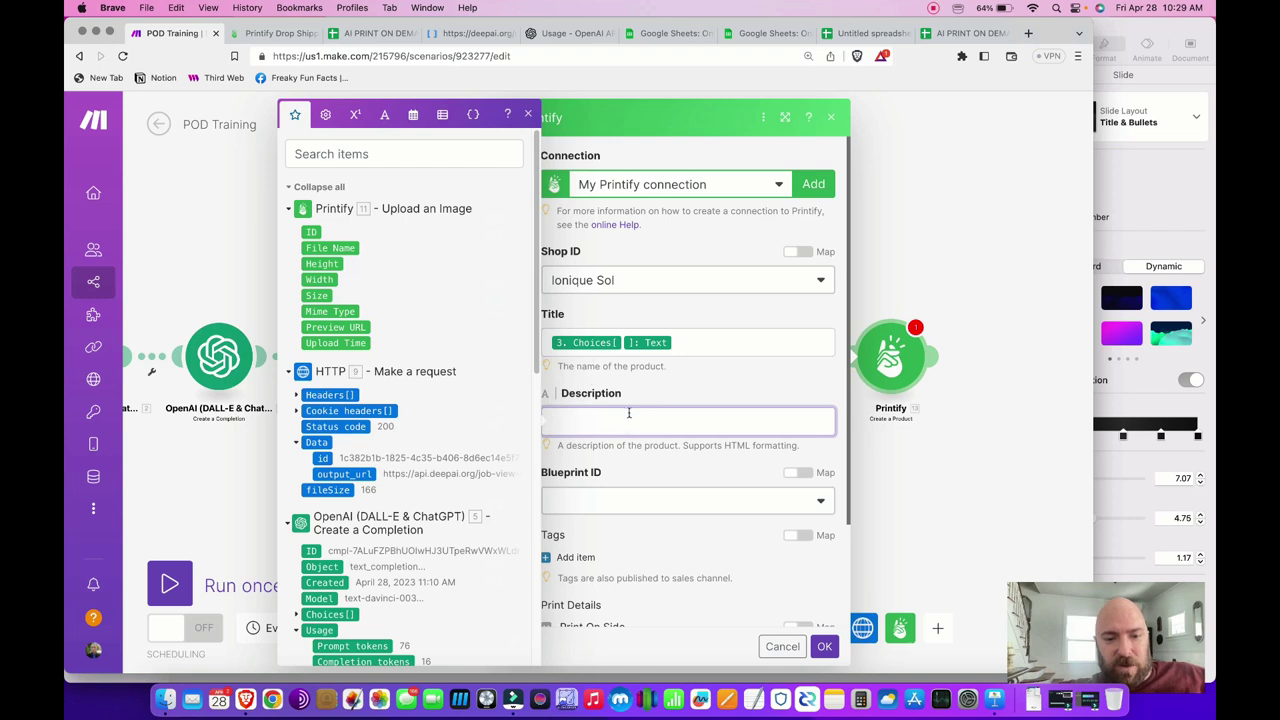
{"action": "scroll", "coordinate": [383, 500], "scroll_direction": "down", "scroll_amount": 5}
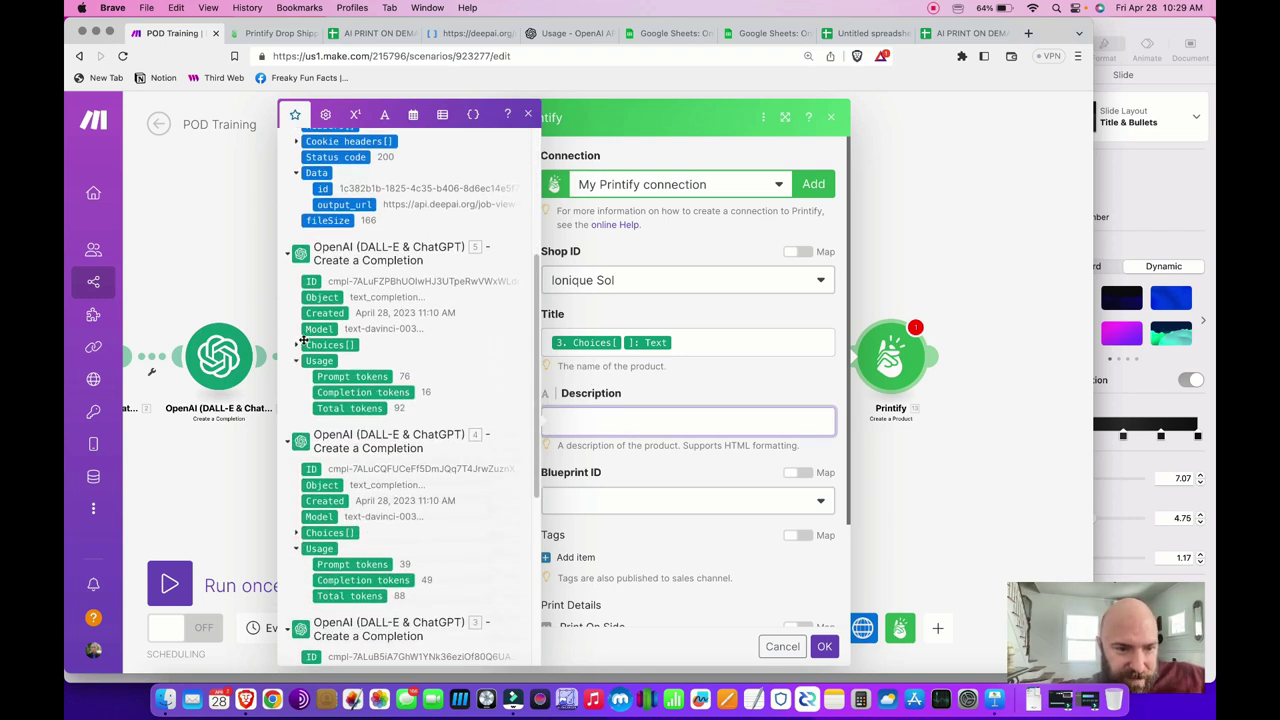
{"action": "left_click", "coordinate": [296, 346]}
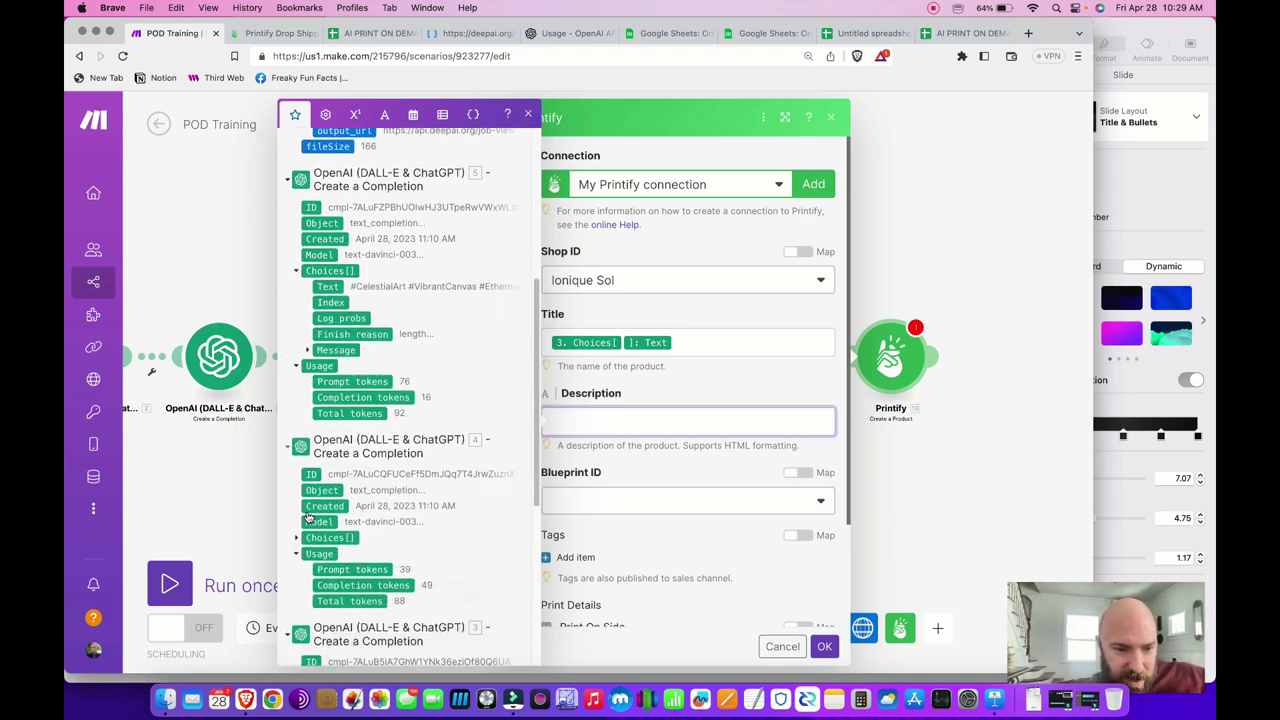
{"action": "scroll", "coordinate": [296, 498], "scroll_direction": "down", "scroll_amount": 2}
{"action": "left_click", "coordinate": [297, 499]}
{"action": "scroll", "coordinate": [300, 495], "scroll_direction": "down", "scroll_amount": 1}
{"action": "left_click", "coordinate": [328, 484]}
{"action": "scroll", "coordinate": [400, 400], "scroll_direction": "up", "scroll_amount": 2}
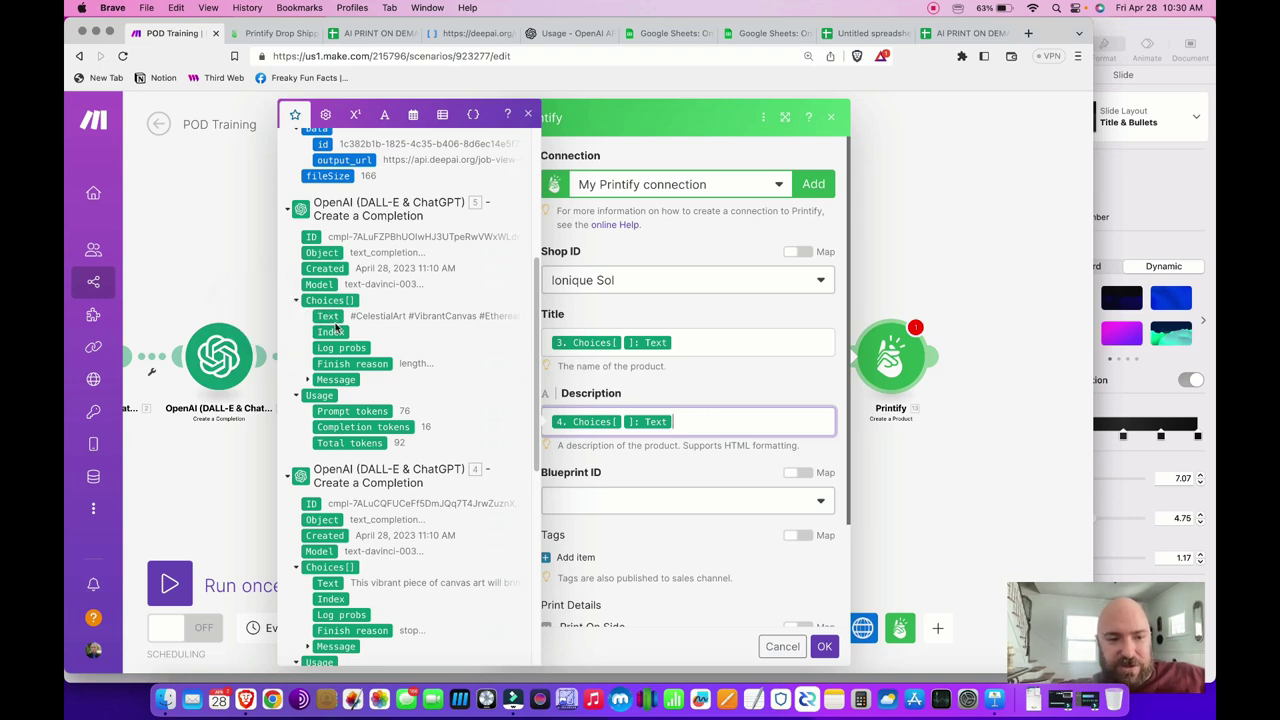
{"action": "left_click", "coordinate": [331, 316]}
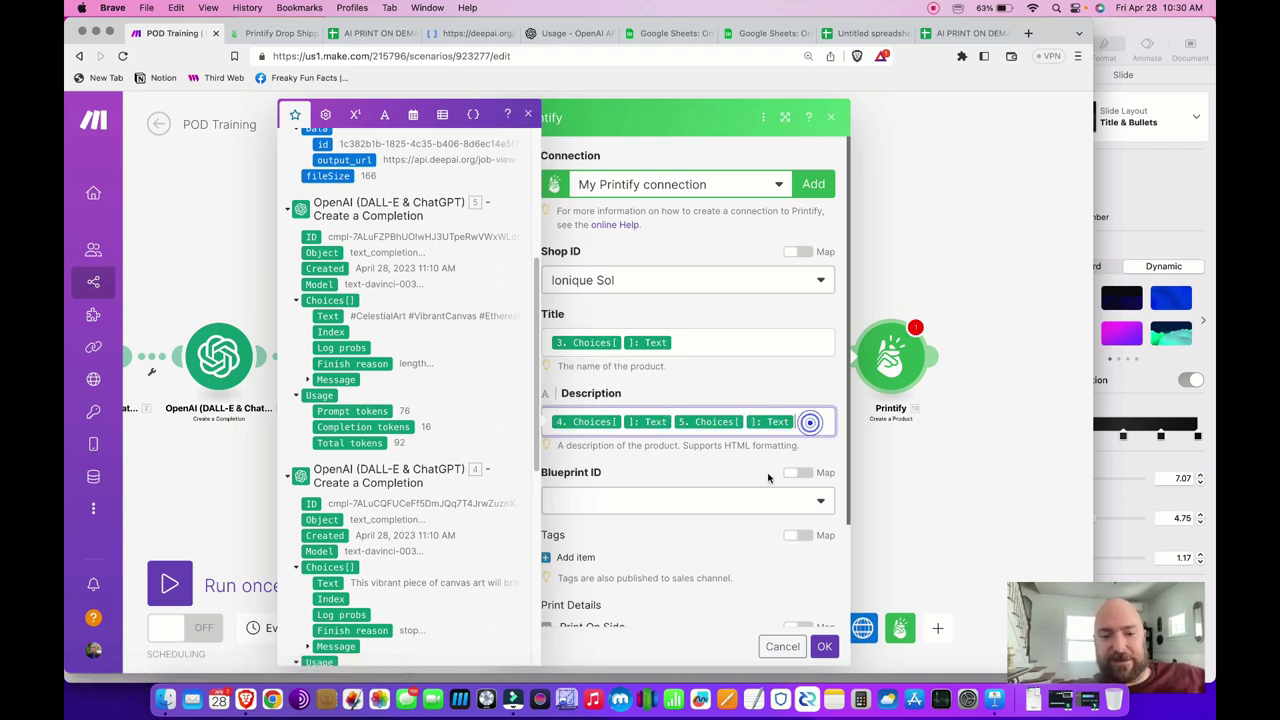
{"action": "left_click", "coordinate": [739, 461]}
- Set the Blueprint ID to Canvas Gallery Wraps | Generic brand and the Print Provider ID to Sensaria
{"action": "scroll", "coordinate": [645, 385], "scroll_direction": "down", "scroll_amount": 2}
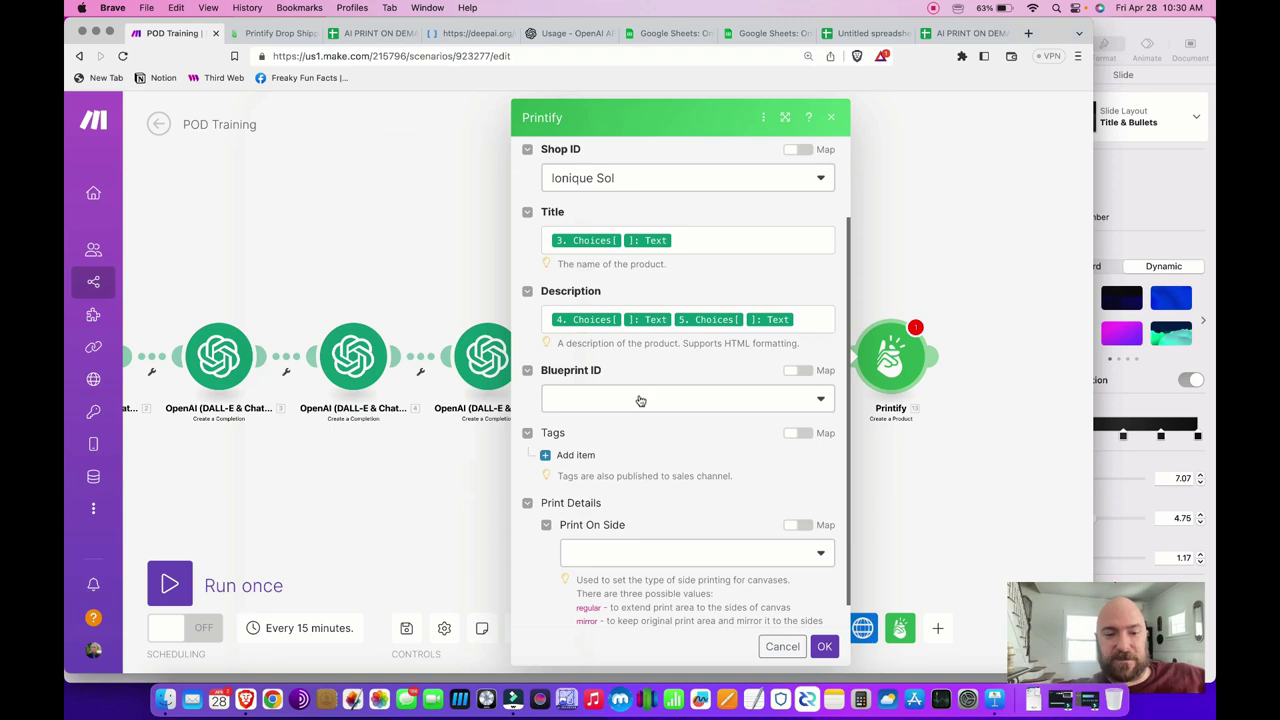
{"action": "left_click", "coordinate": [640, 400]}
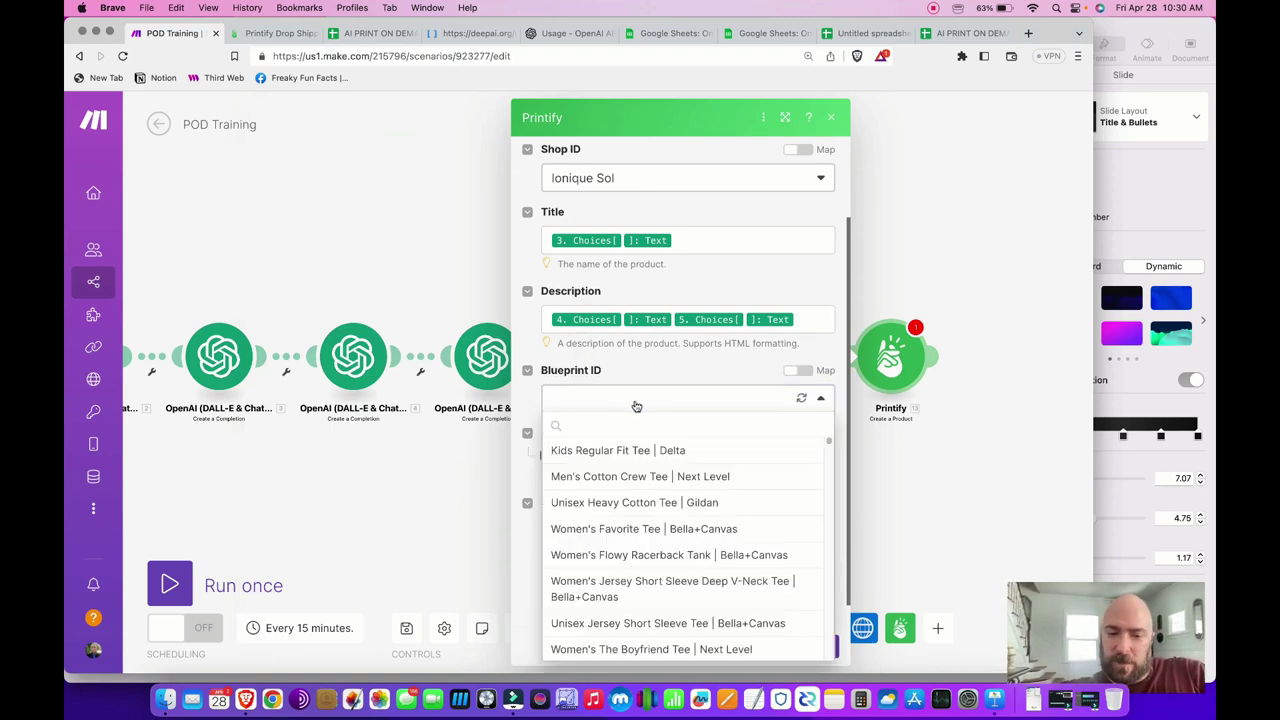
{"action": "type", "text": "gneric"}
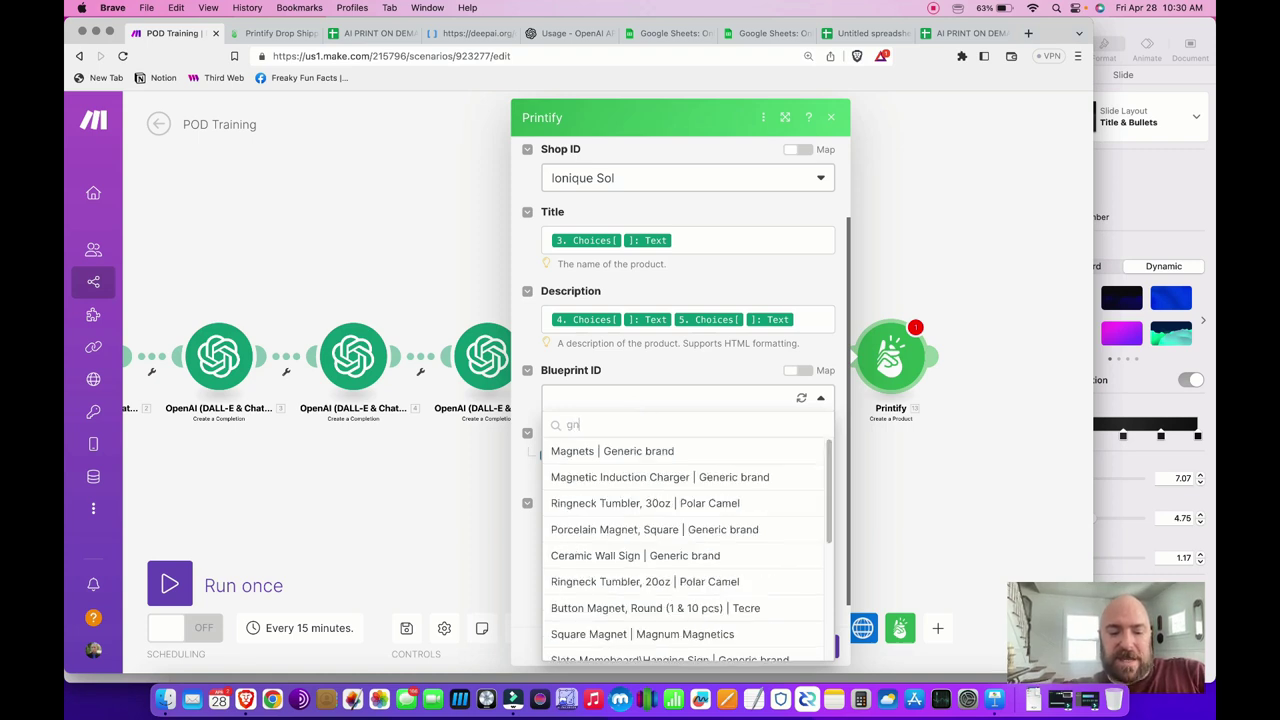
{"action": "key", "text": "BackSpace"}
{"action": "key", "text": "BackSpace"}
{"action": "key", "text": "BackSpace"}
{"action": "type", "text": "eneri"}
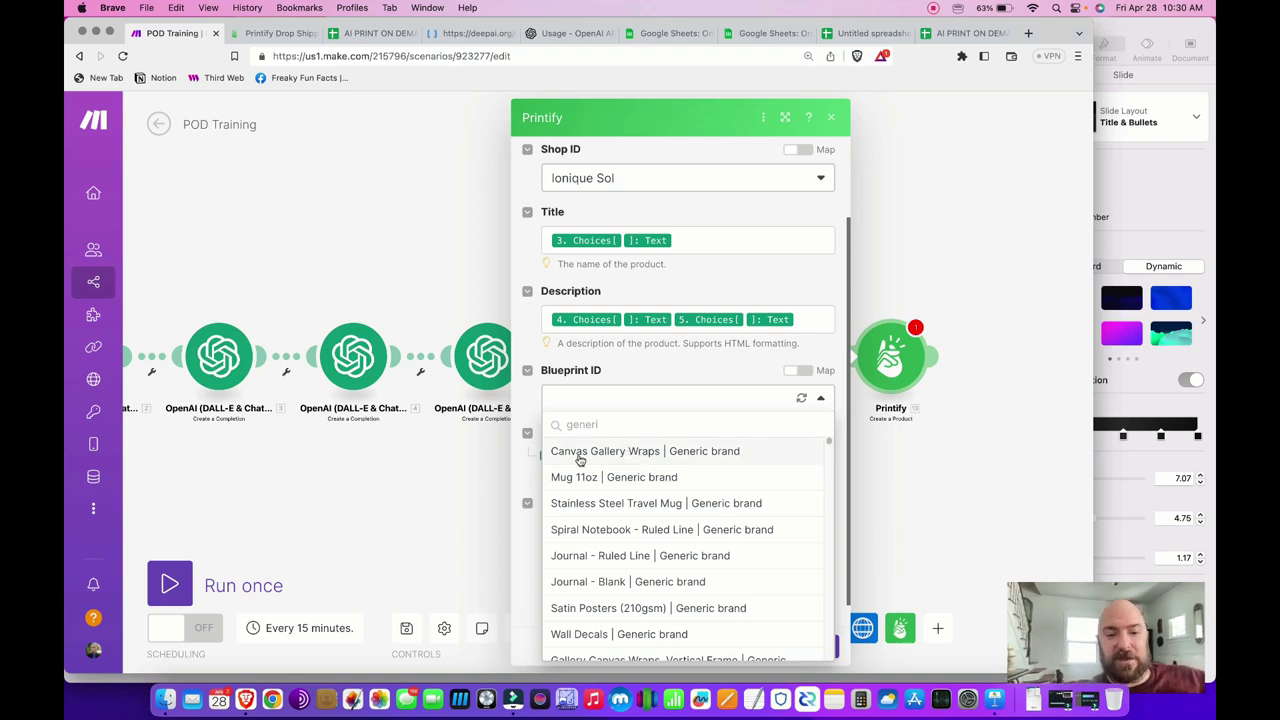
{"action": "left_click", "coordinate": [701, 455]}
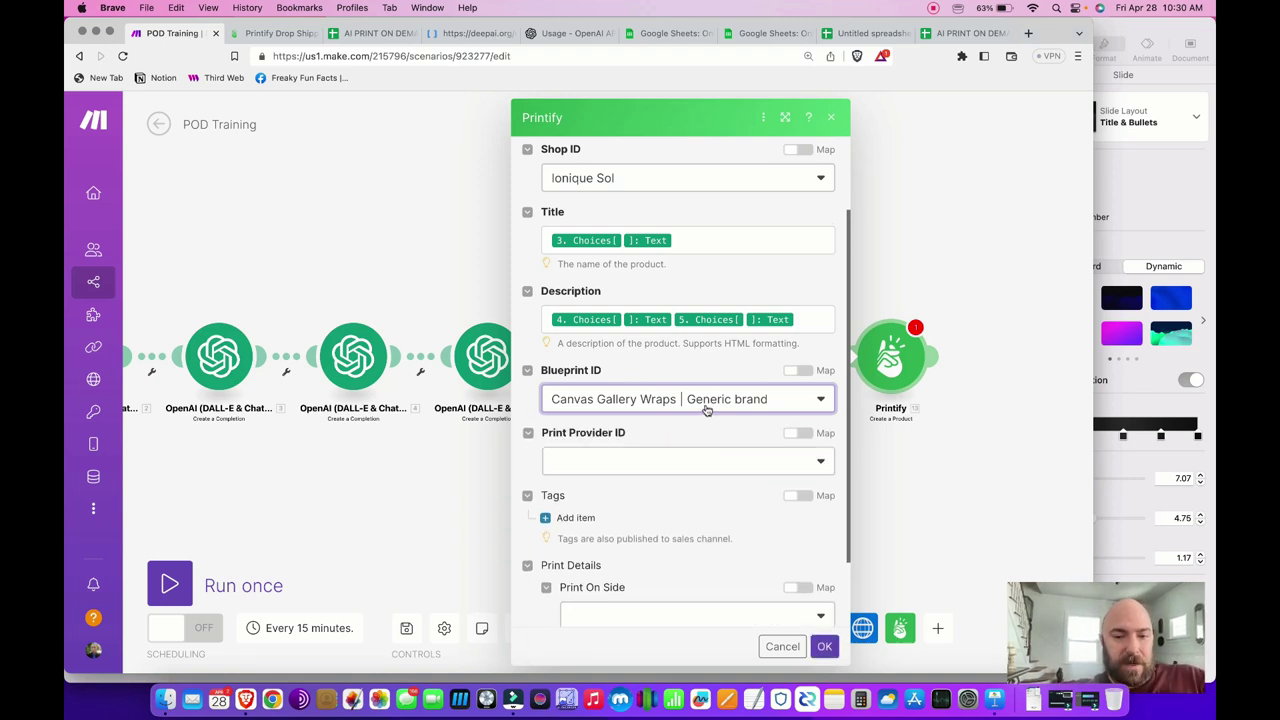
{"action": "left_click", "coordinate": [707, 406]}
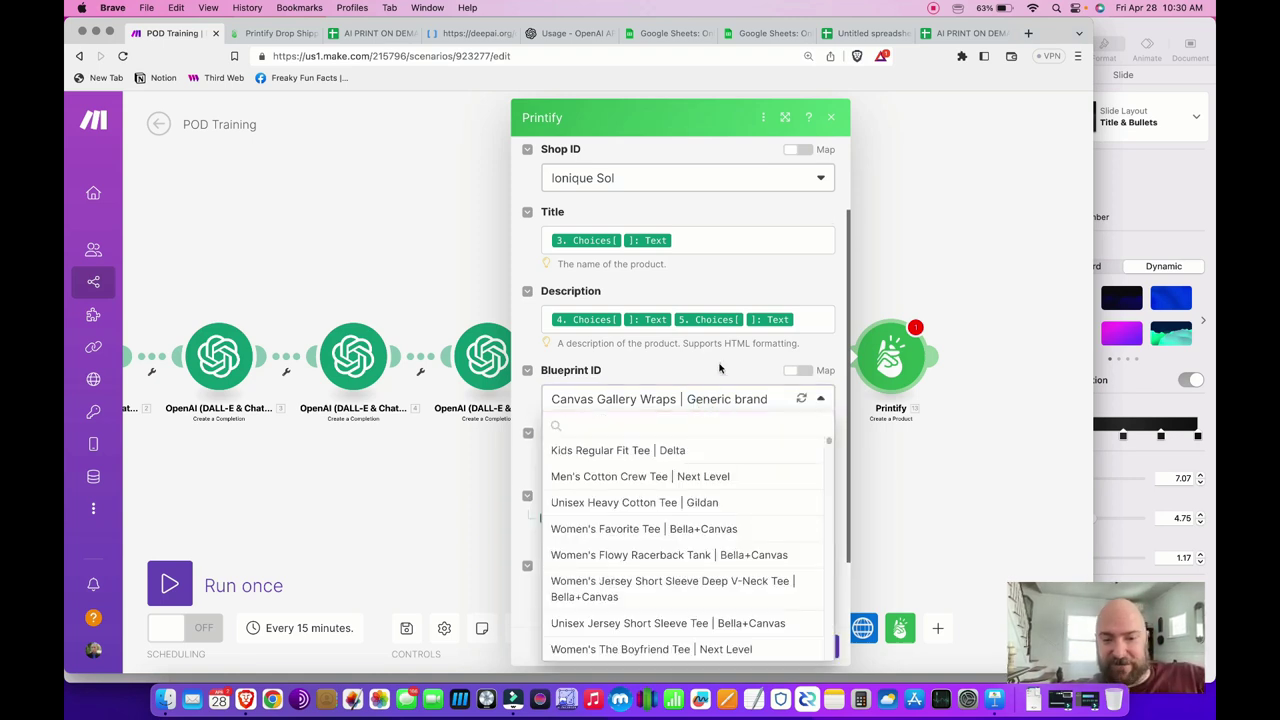
{"action": "left_click", "coordinate": [719, 369]}
{"action": "left_click", "coordinate": [665, 466]}
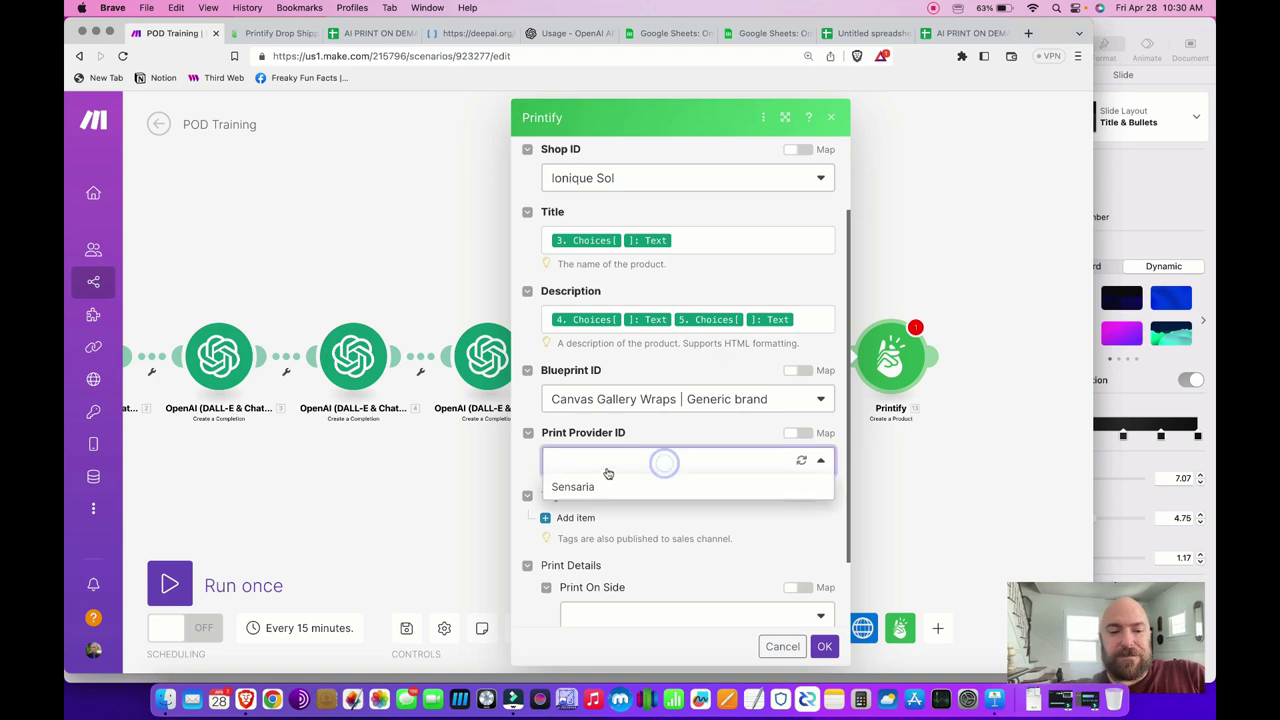
{"action": "left_click", "coordinate": [588, 488]}
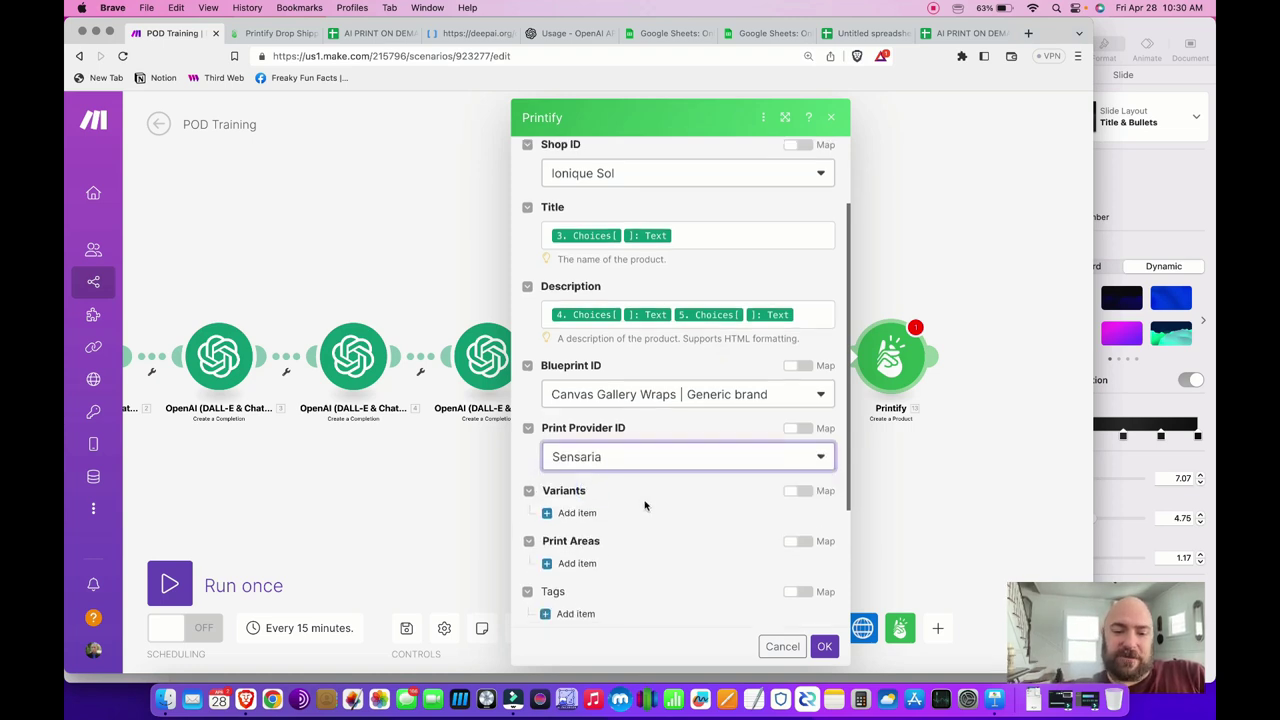
- Add a first item to the product's Variants and set its Variant ID to 36" x 36" / Premium Gallery Wraps (1.25")
{"action": "scroll", "coordinate": [645, 506], "scroll_direction": "down", "scroll_amount": 3}
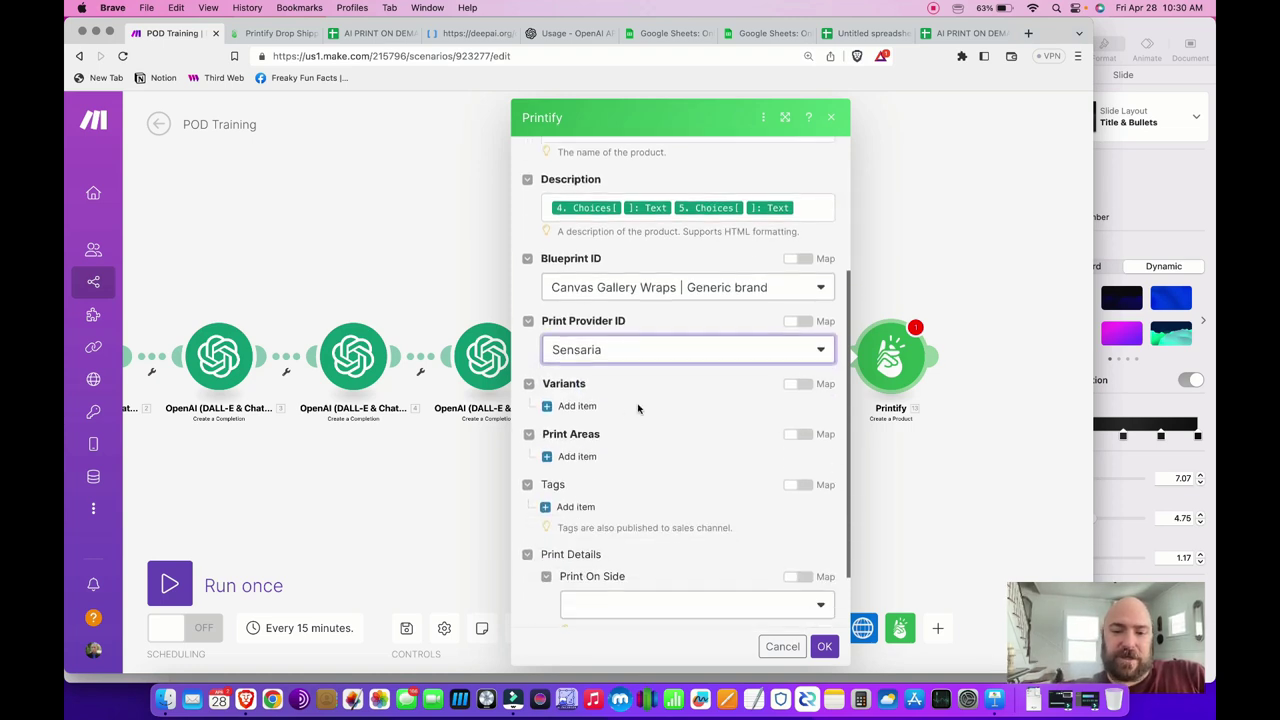
{"action": "left_click", "coordinate": [576, 407]}
{"action": "left_click", "coordinate": [714, 458]}
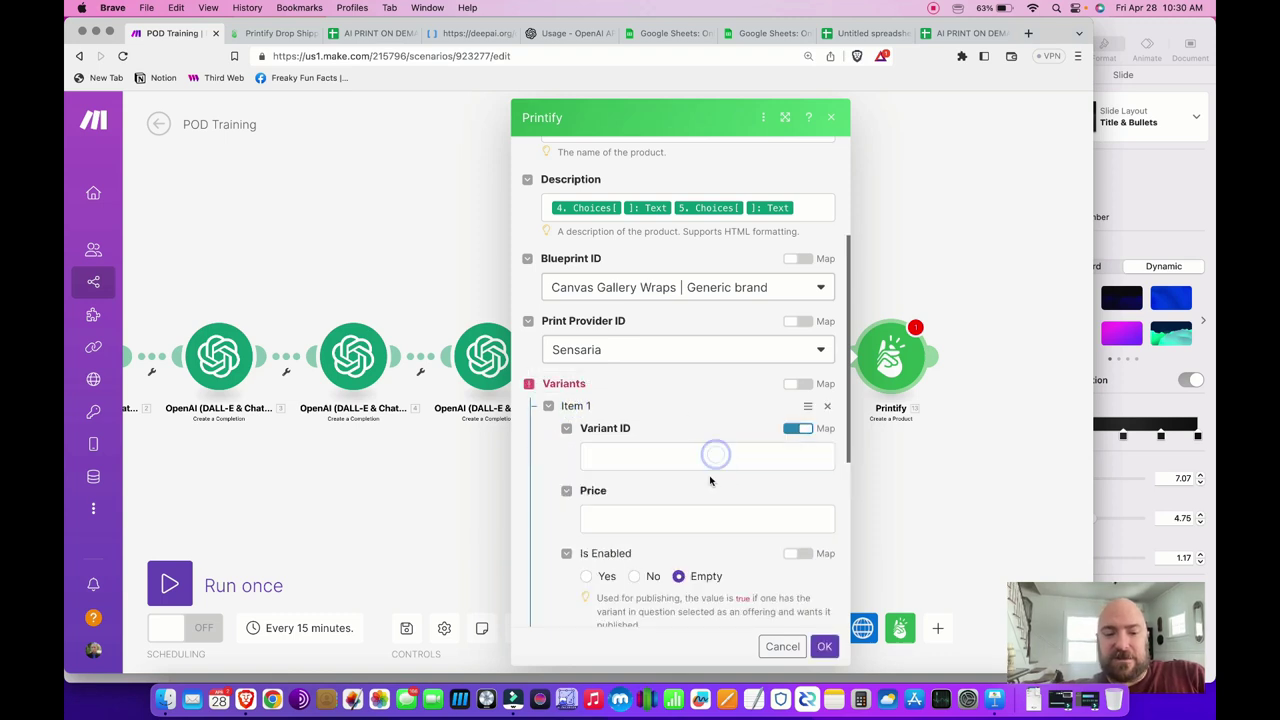
{"action": "left_click", "coordinate": [798, 428]}
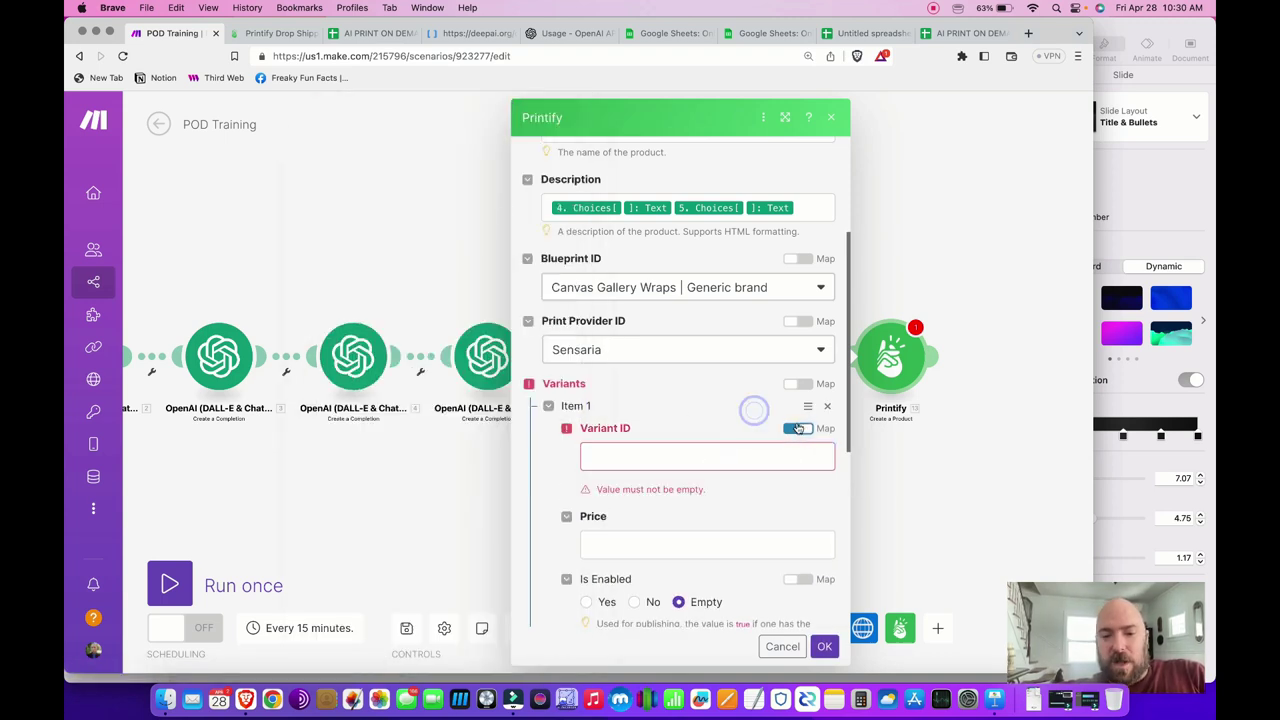
{"action": "left_click", "coordinate": [802, 430]}
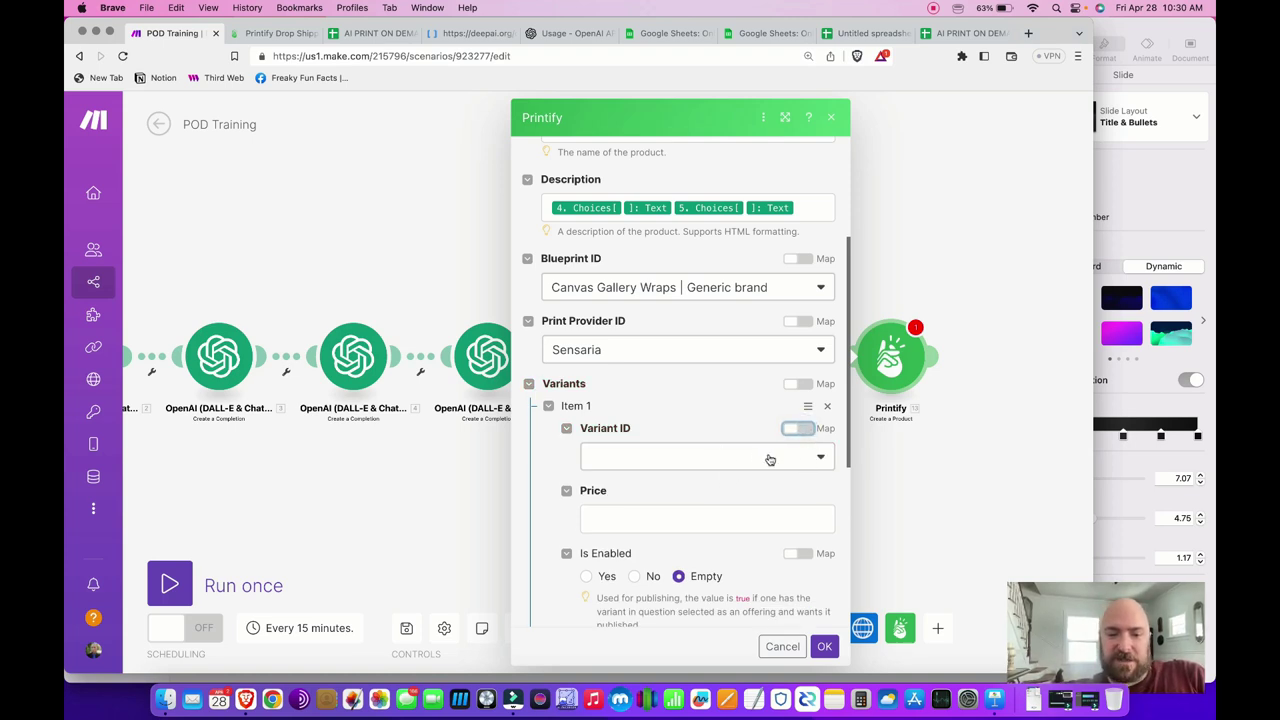
{"action": "left_click", "coordinate": [766, 456]}
{"action": "scroll", "coordinate": [710, 568], "scroll_direction": "down", "scroll_amount": 10}
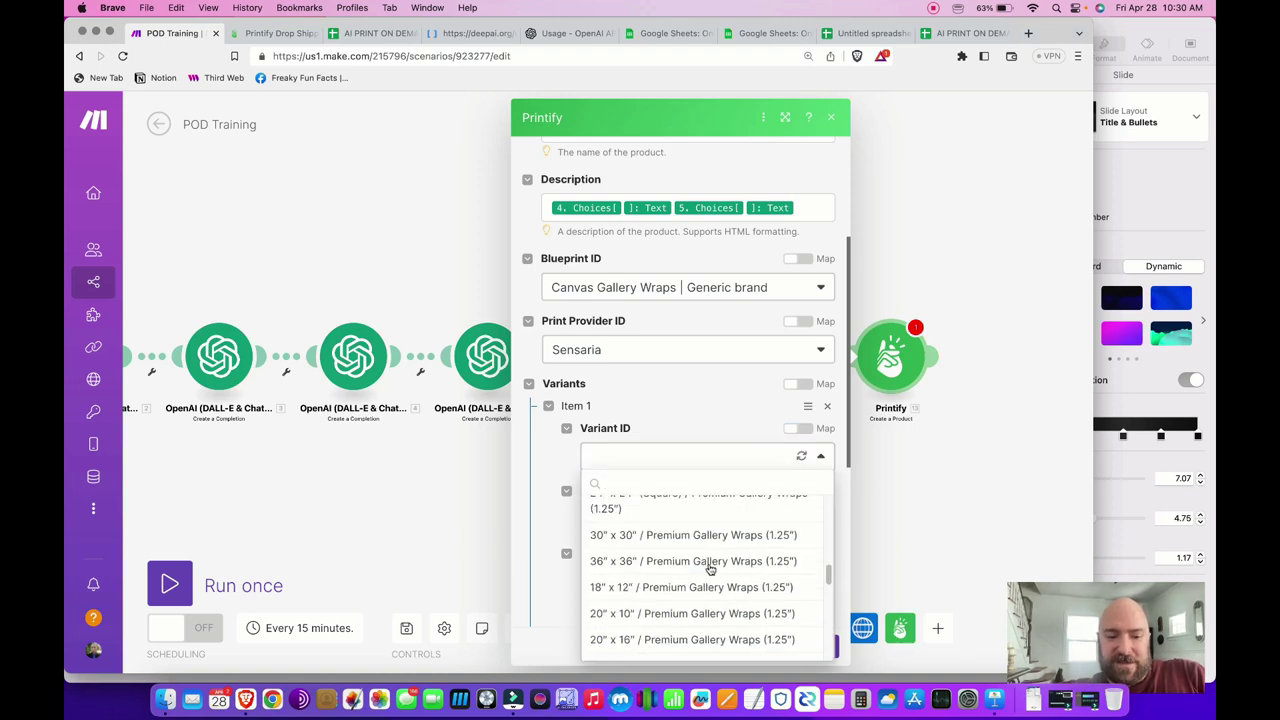
{"action": "scroll", "coordinate": [710, 568], "scroll_direction": "down", "scroll_amount": 5}
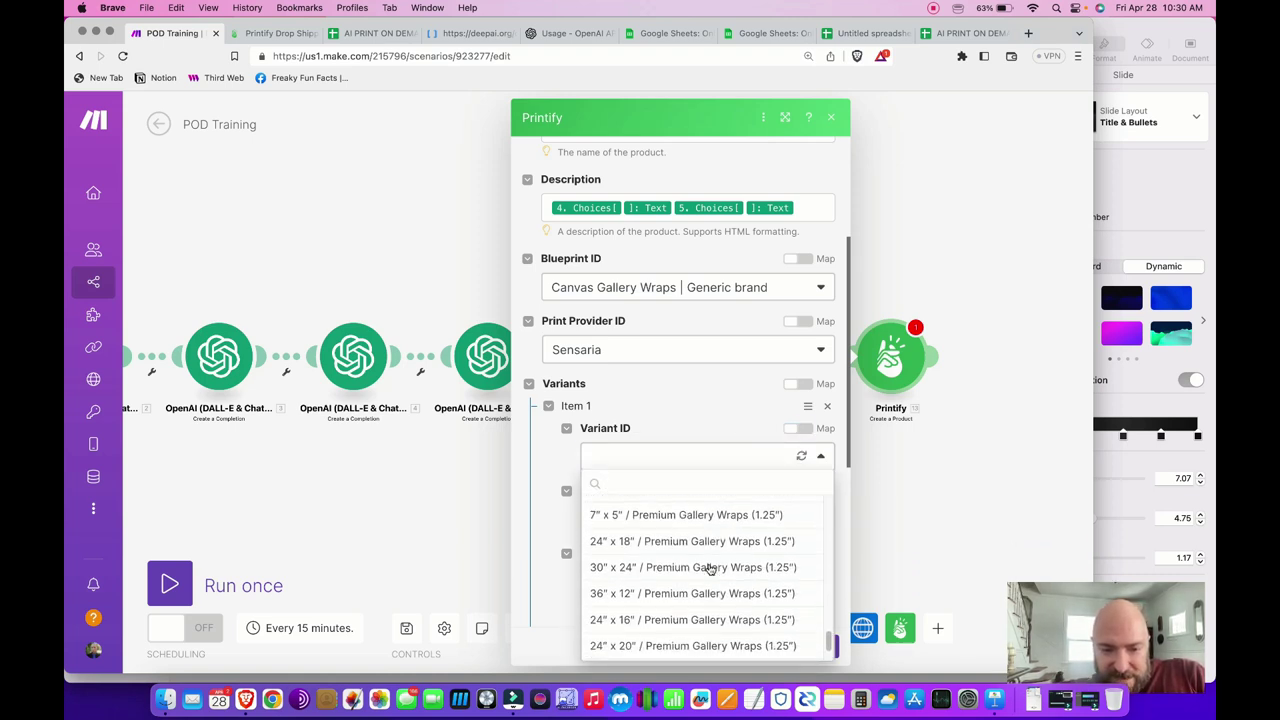
{"action": "scroll", "coordinate": [710, 568], "scroll_direction": "up", "scroll_amount": 5}
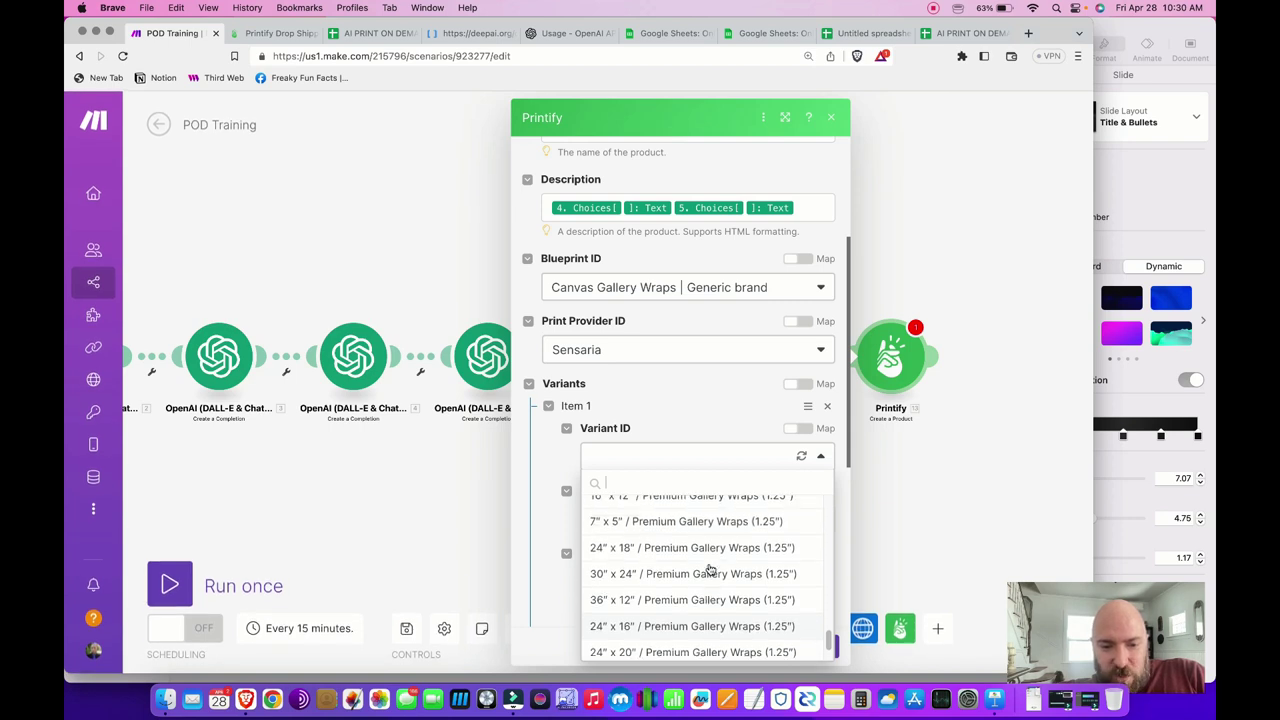
{"action": "scroll", "coordinate": [710, 568], "scroll_direction": "down", "scroll_amount": 5}
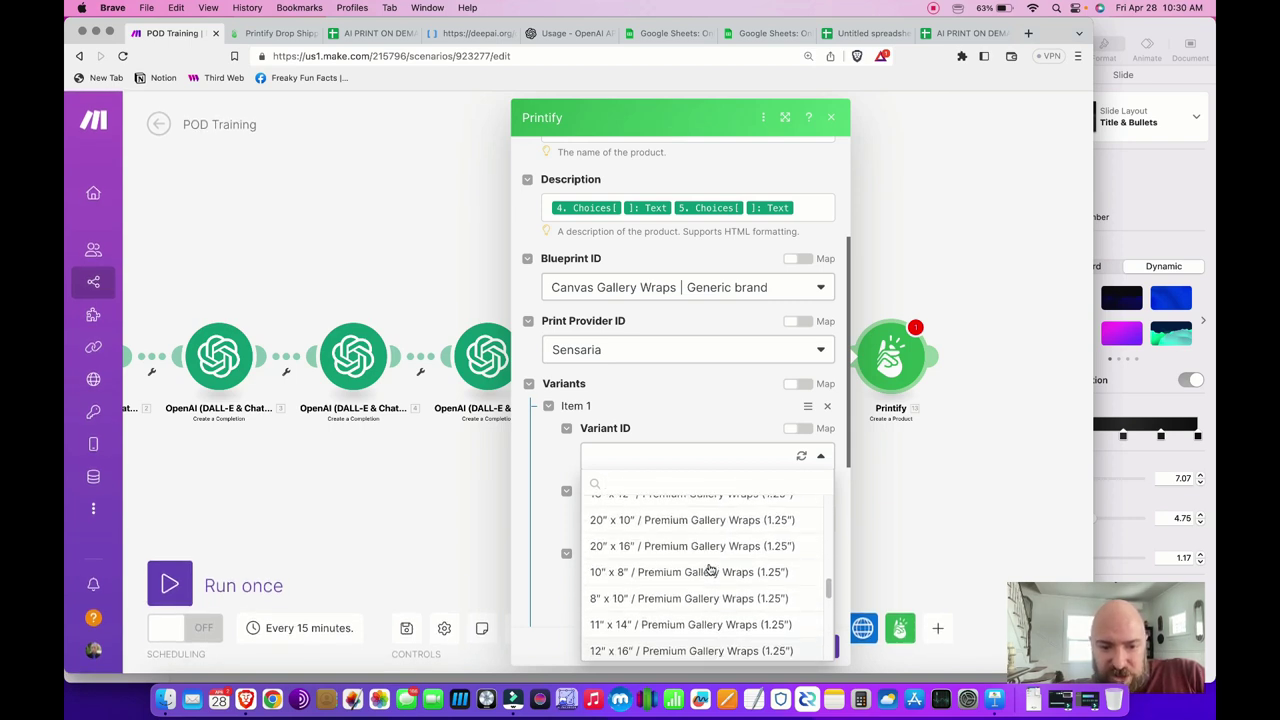
{"action": "left_click", "coordinate": [704, 566]}
- Set the price of the 36" x 36" variant to 19900
{"action": "left_click", "coordinate": [628, 518]}
{"action": "type", "text": "19900"}
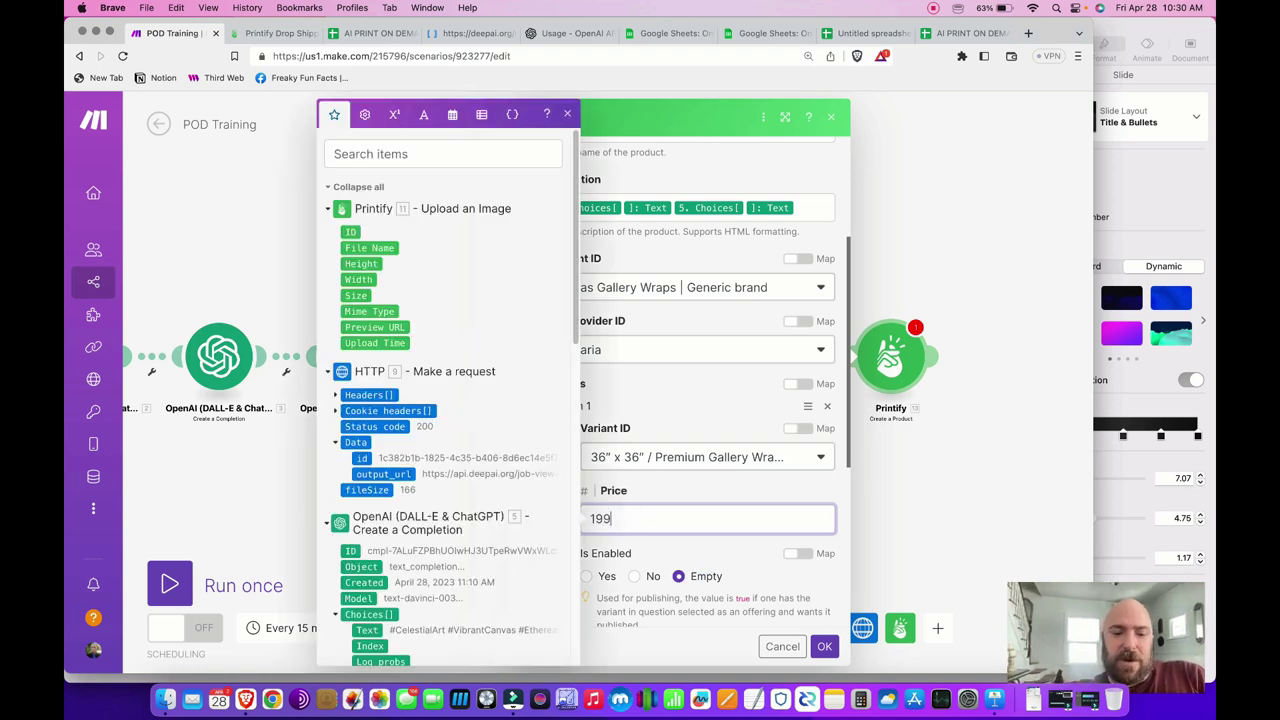
{"action": "left_click", "coordinate": [659, 490]}
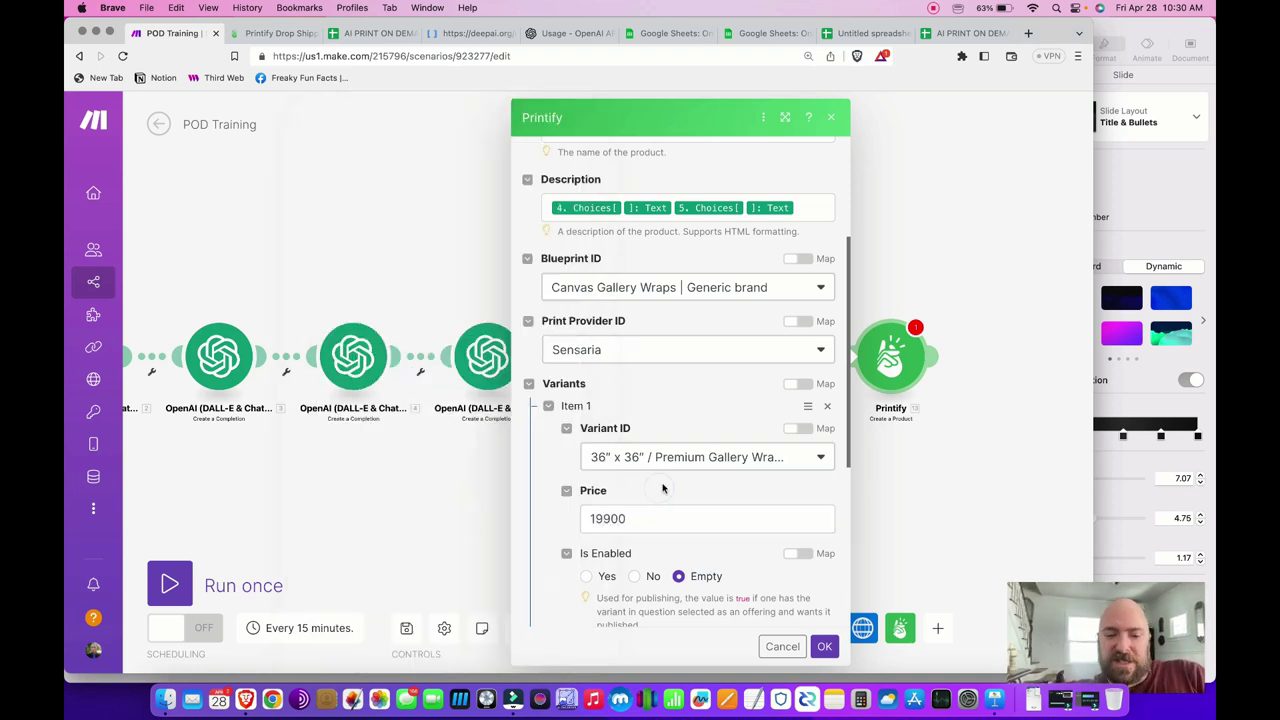
{"action": "left_click", "coordinate": [613, 520]}
{"action": "left_click", "coordinate": [610, 518]}
{"action": "type", "text": "."}
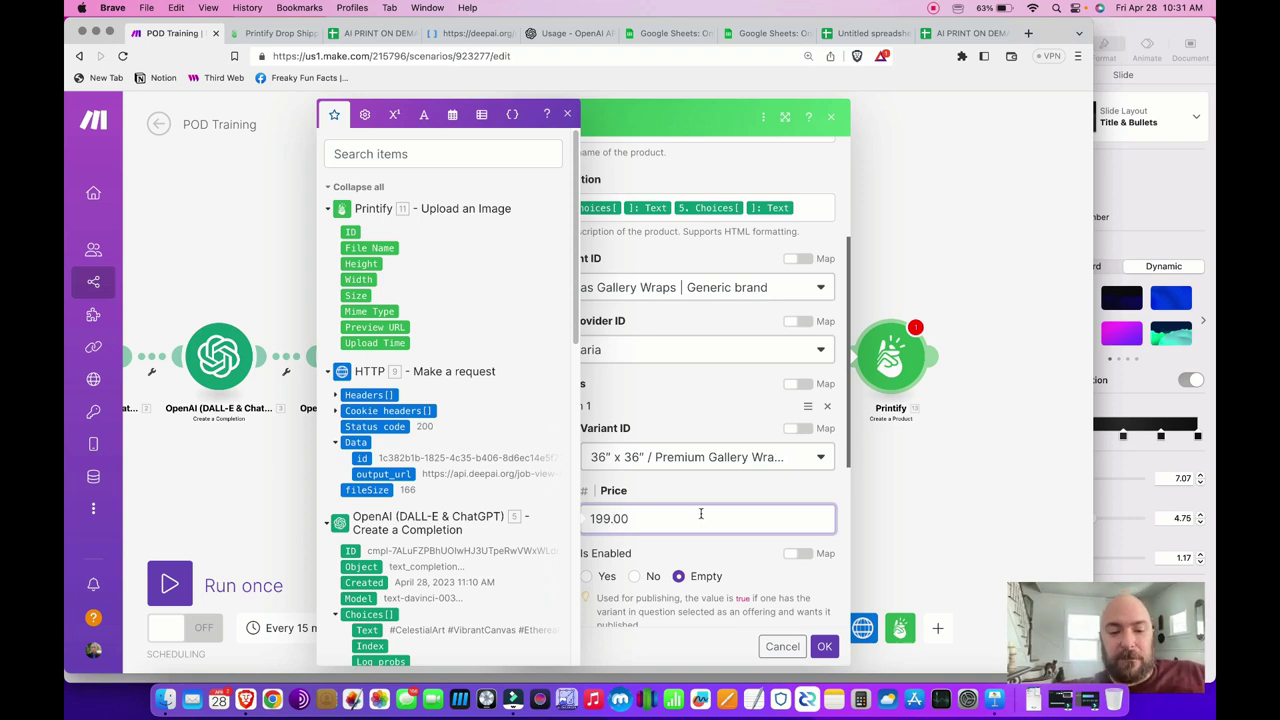
{"action": "key", "text": "BackSpace"}
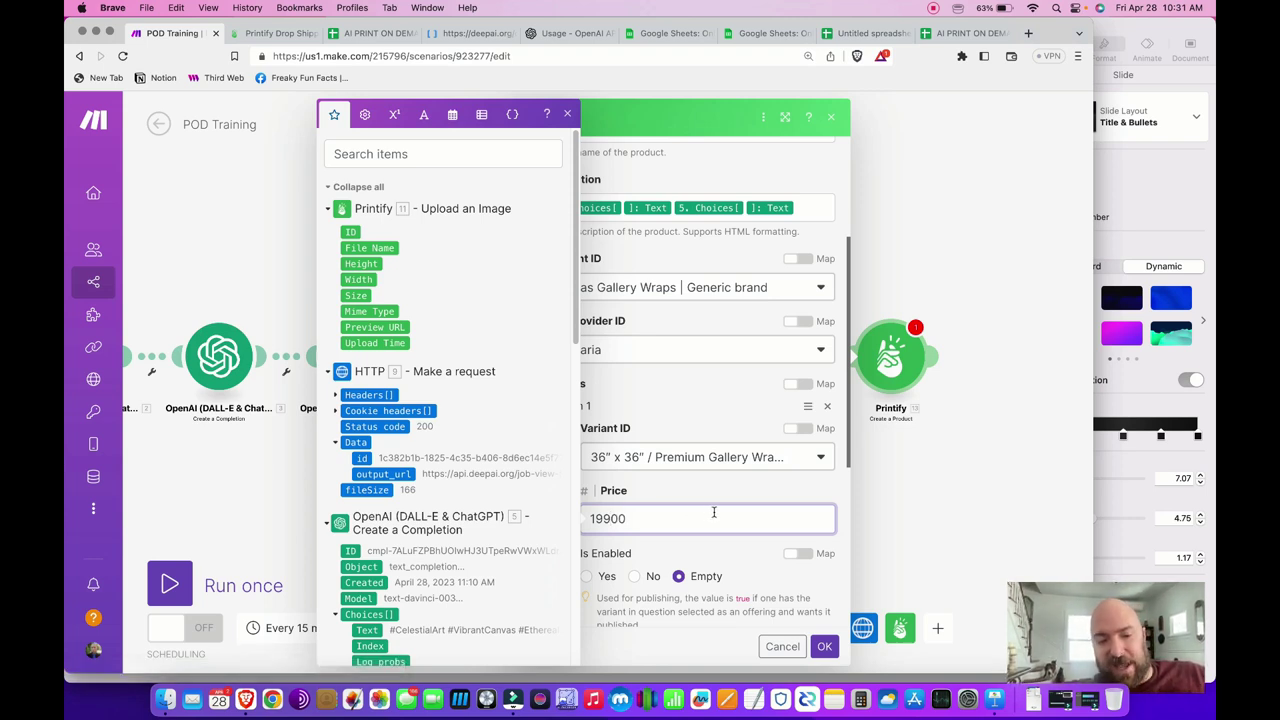
{"action": "left_click", "coordinate": [648, 492]}
- Set Is Enabled to Yes for the 36" x 36" variant
{"action": "scroll", "coordinate": [628, 548], "scroll_direction": "down", "scroll_amount": 1}
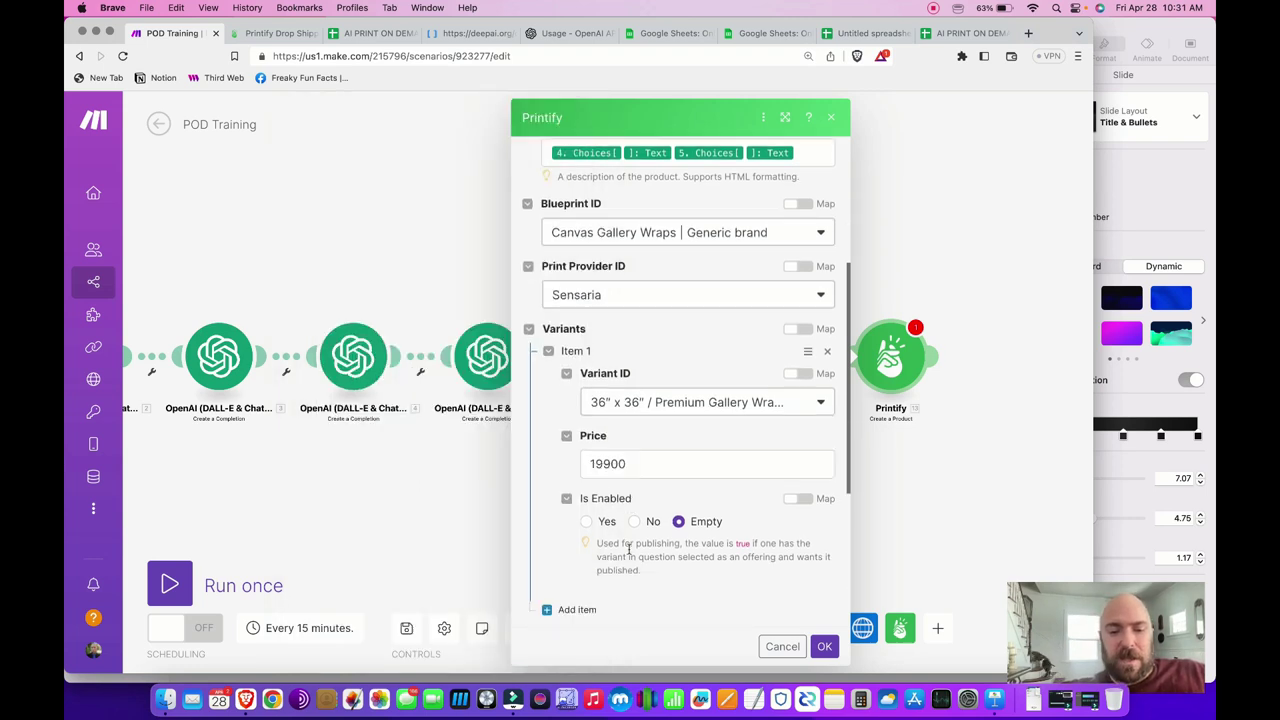
{"action": "left_click", "coordinate": [585, 516]}
- Add a second variant and set its Variant ID to 24" x 24" (Square) / Premium Gallery Wraps
{"action": "scroll", "coordinate": [585, 515], "scroll_direction": "down", "scroll_amount": 3}
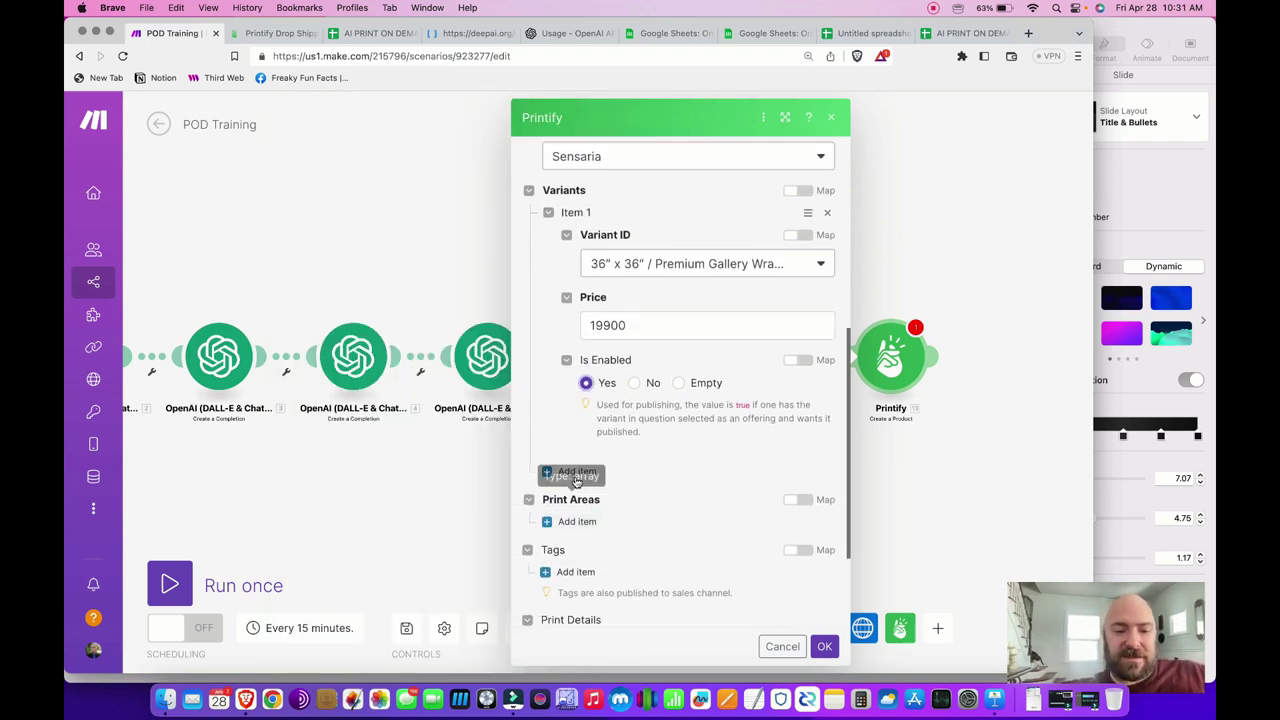
{"action": "left_click", "coordinate": [578, 471]}
{"action": "left_click", "coordinate": [657, 520]}
{"action": "left_click", "coordinate": [797, 493]}
{"action": "left_click", "coordinate": [720, 522]}
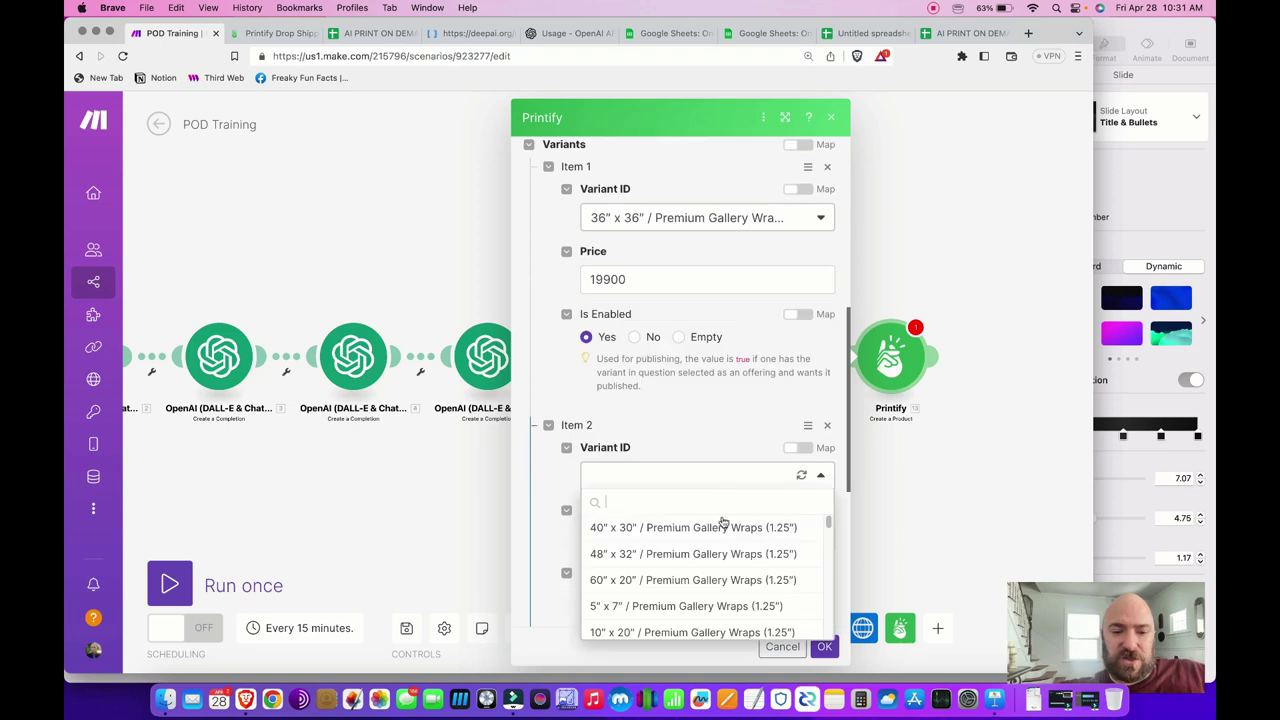
{"action": "type", "text": "24"}
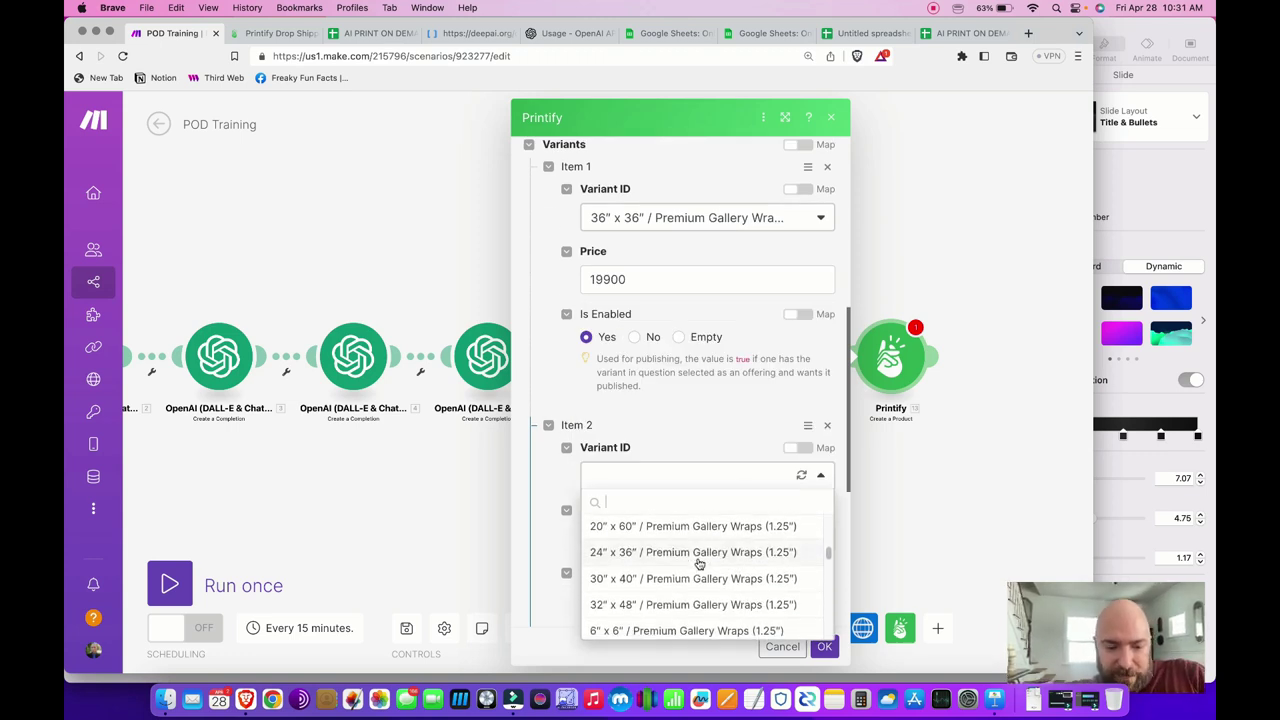
{"action": "left_click", "coordinate": [663, 590]}
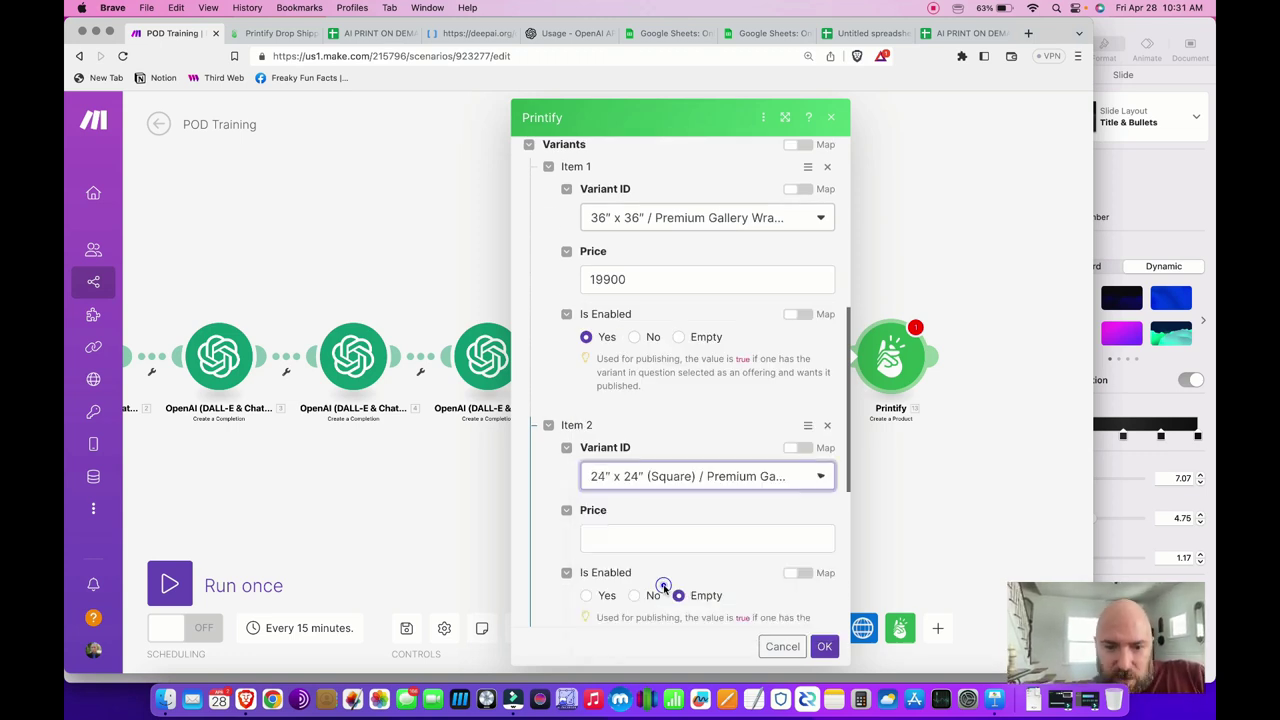
- Set the 24" x 24" variant's price to 9900 and its Is Enabled option to Yes
{"action": "left_click", "coordinate": [624, 537]}
{"action": "type", "text": "9900"}
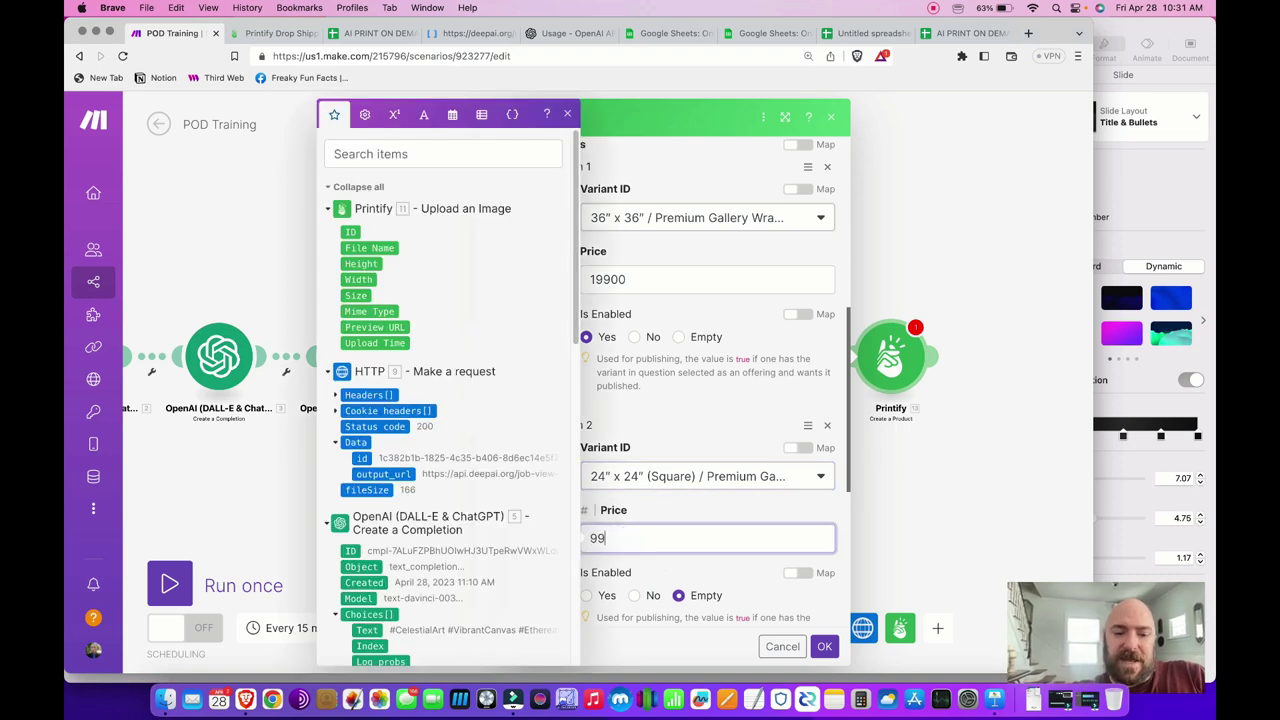
{"action": "left_click", "coordinate": [668, 503]}
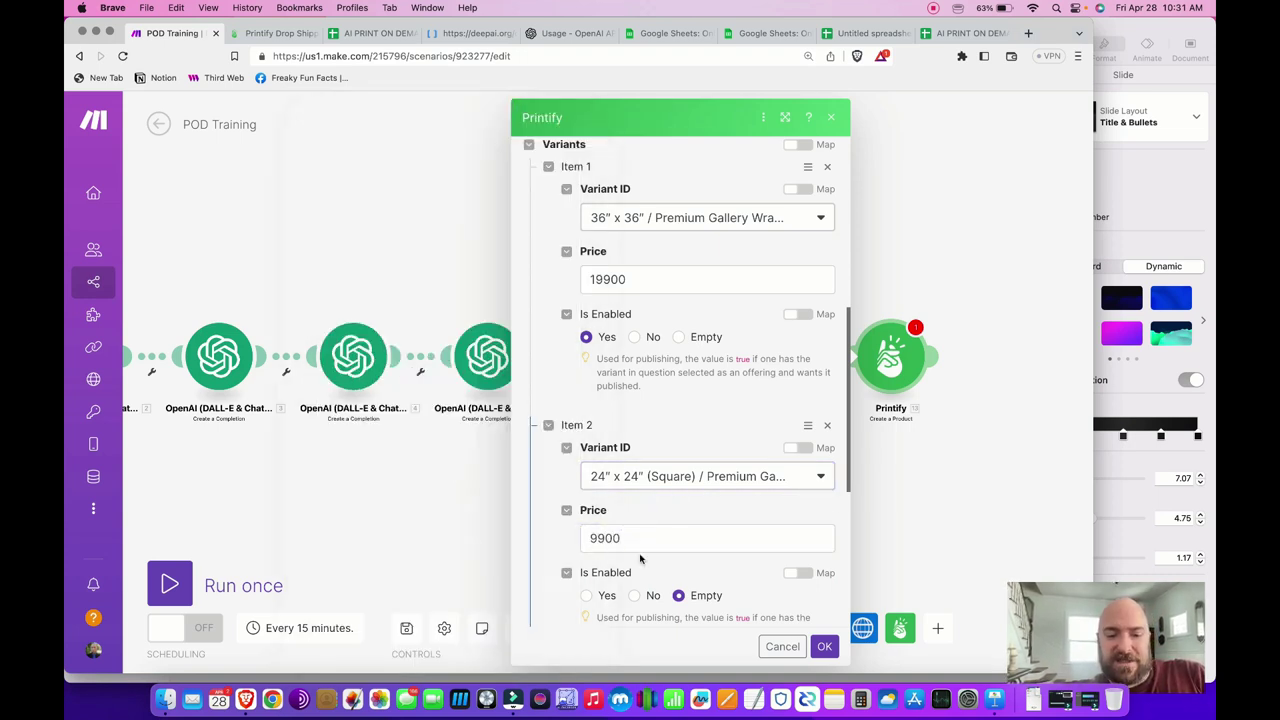
{"action": "scroll", "coordinate": [643, 560], "scroll_direction": "down", "scroll_amount": 3}
{"action": "left_click", "coordinate": [586, 496]}
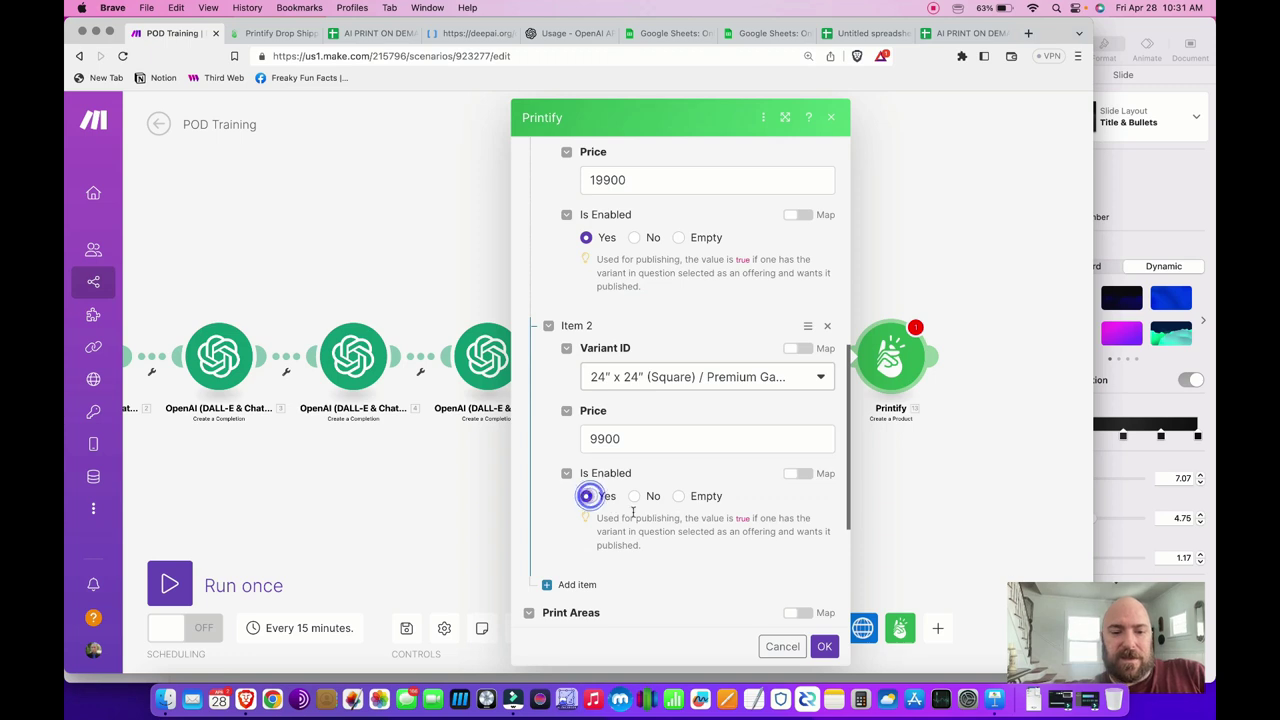
- Add a Print Areas item and assign it the 36" x 36" / Premium Gallery Wraps variant as its first Variant ID
{"action": "scroll", "coordinate": [656, 540], "scroll_direction": "down", "scroll_amount": 5}
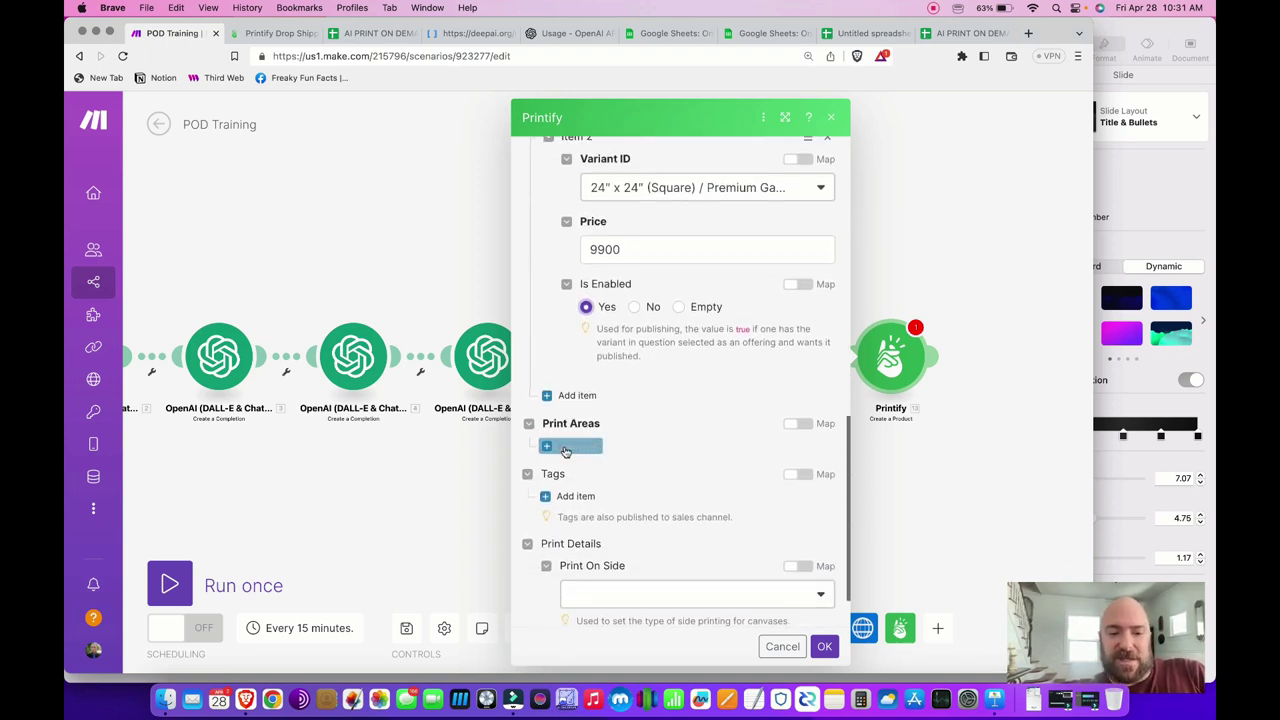
{"action": "left_click", "coordinate": [576, 447]}
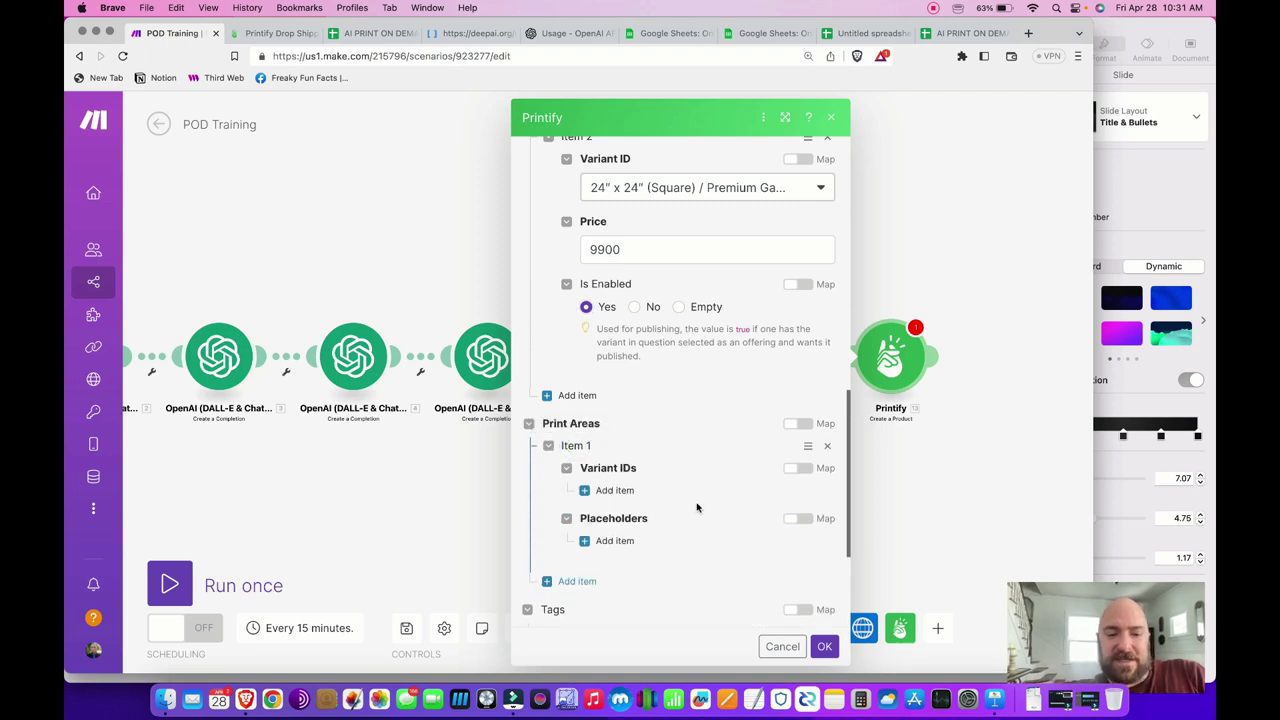
{"action": "left_click", "coordinate": [622, 490]}
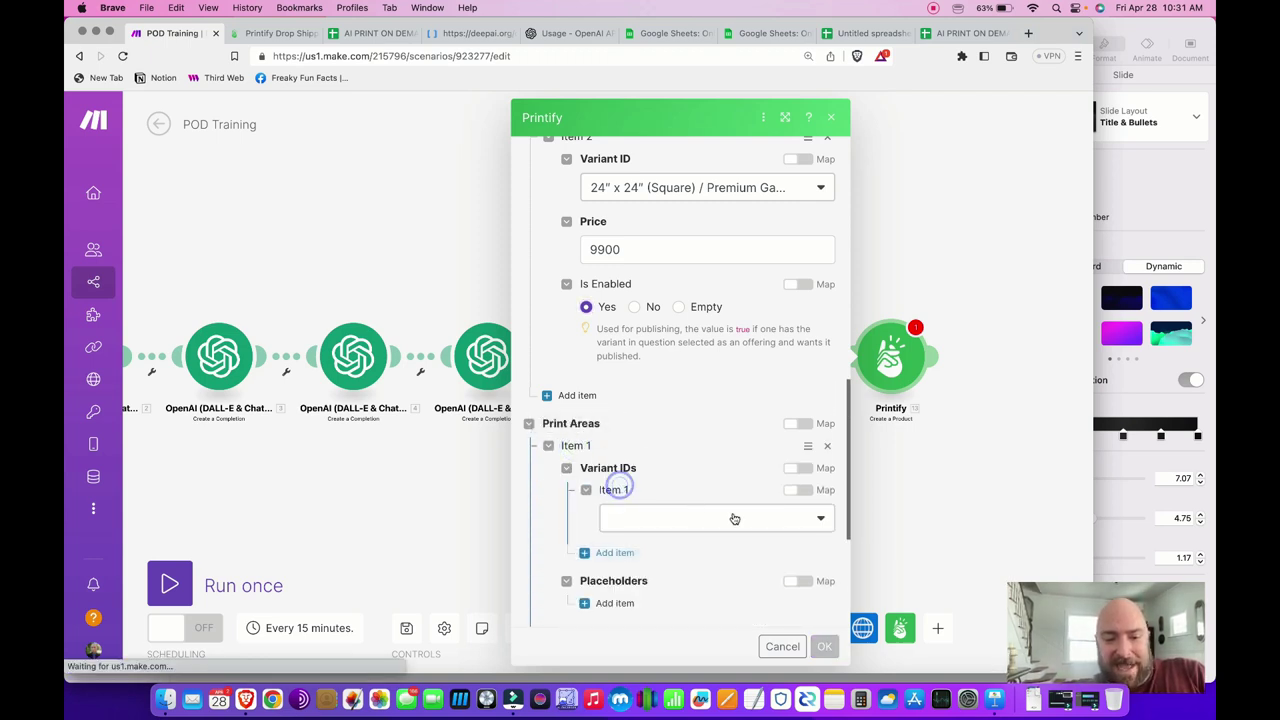
{"action": "left_click", "coordinate": [789, 518]}
{"action": "left_click", "coordinate": [803, 494]}
{"action": "left_click", "coordinate": [737, 517]}
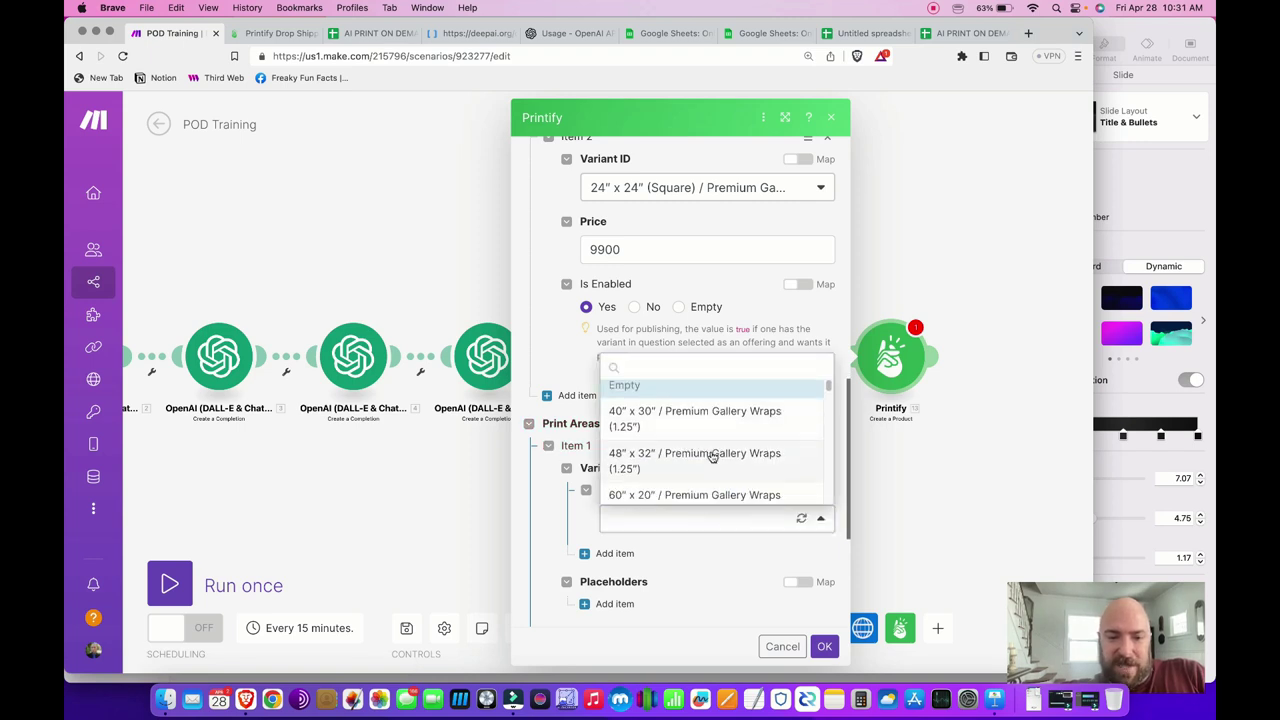
{"action": "scroll", "coordinate": [712, 456], "scroll_direction": "down", "scroll_amount": 10}
{"action": "scroll", "coordinate": [712, 456], "scroll_direction": "up", "scroll_amount": 1}
{"action": "left_click", "coordinate": [736, 430]}
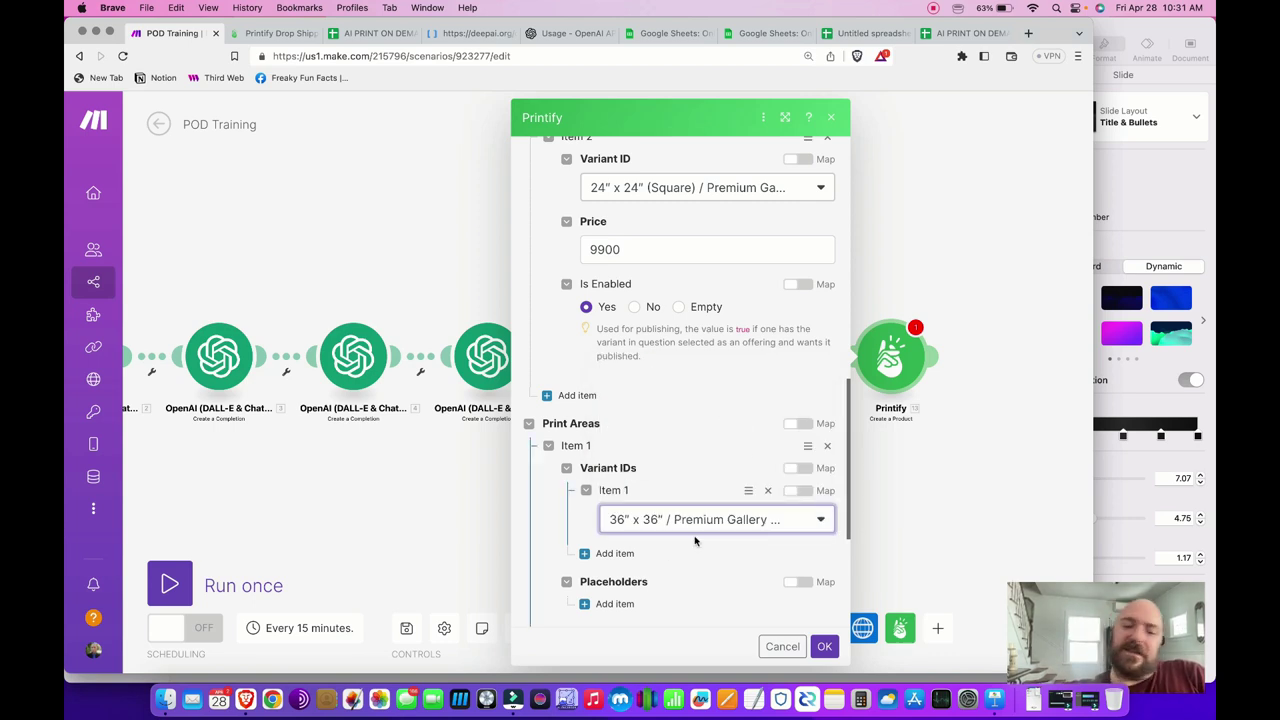
- Add a placeholder to the print area and set its Position to front
{"action": "scroll", "coordinate": [695, 541], "scroll_direction": "down", "scroll_amount": 2}
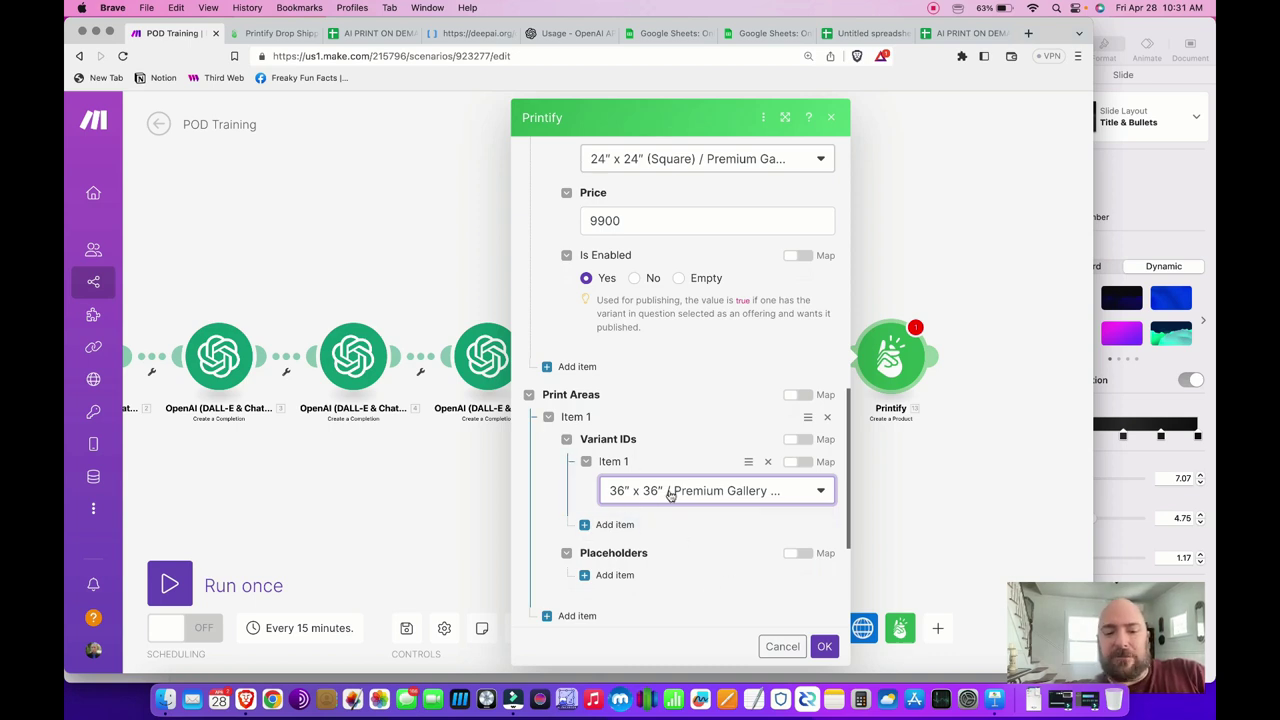
{"action": "scroll", "coordinate": [615, 528], "scroll_direction": "down", "scroll_amount": 3}
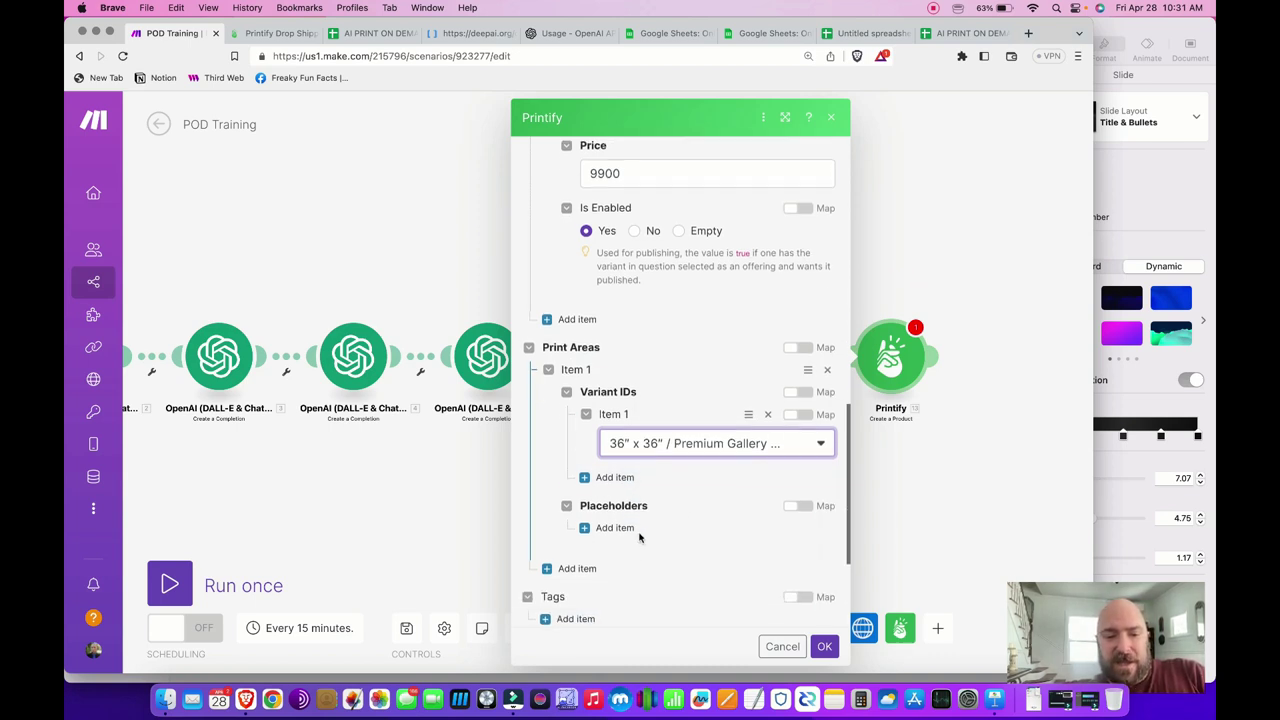
{"action": "left_click", "coordinate": [604, 527]}
{"action": "scroll", "coordinate": [658, 446], "scroll_direction": "down", "scroll_amount": 5}
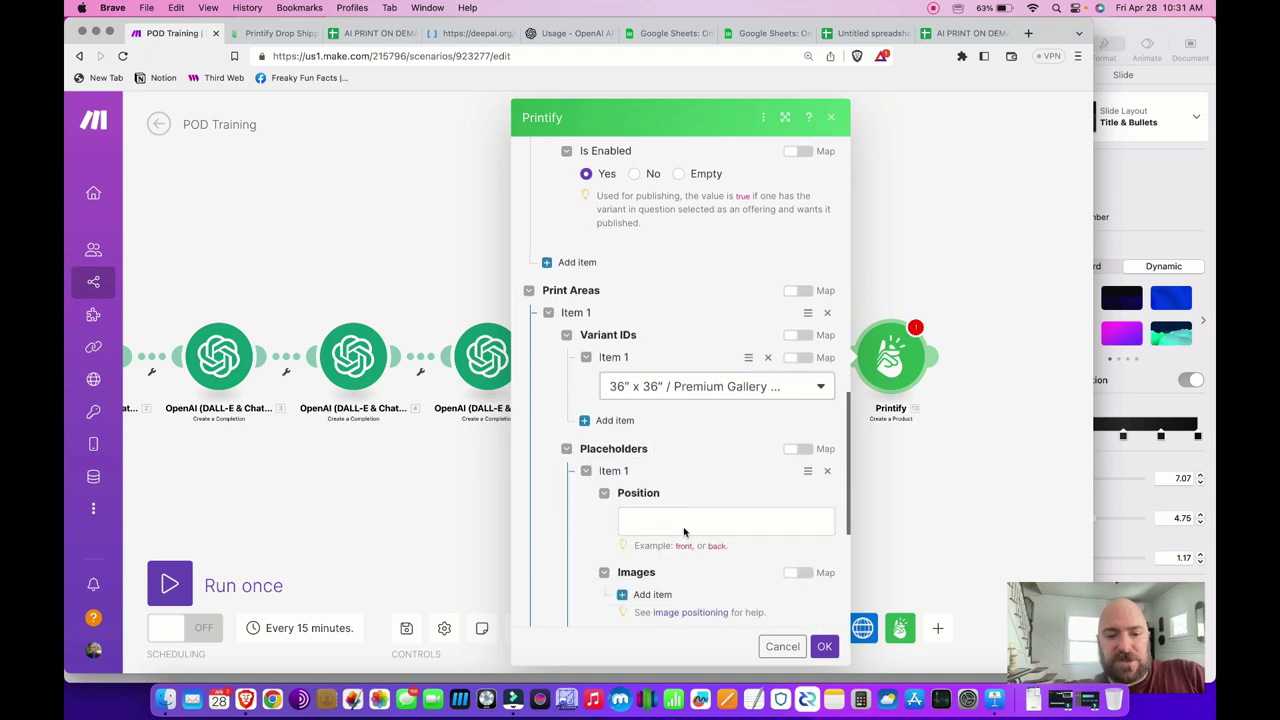
{"action": "left_click", "coordinate": [653, 451]}
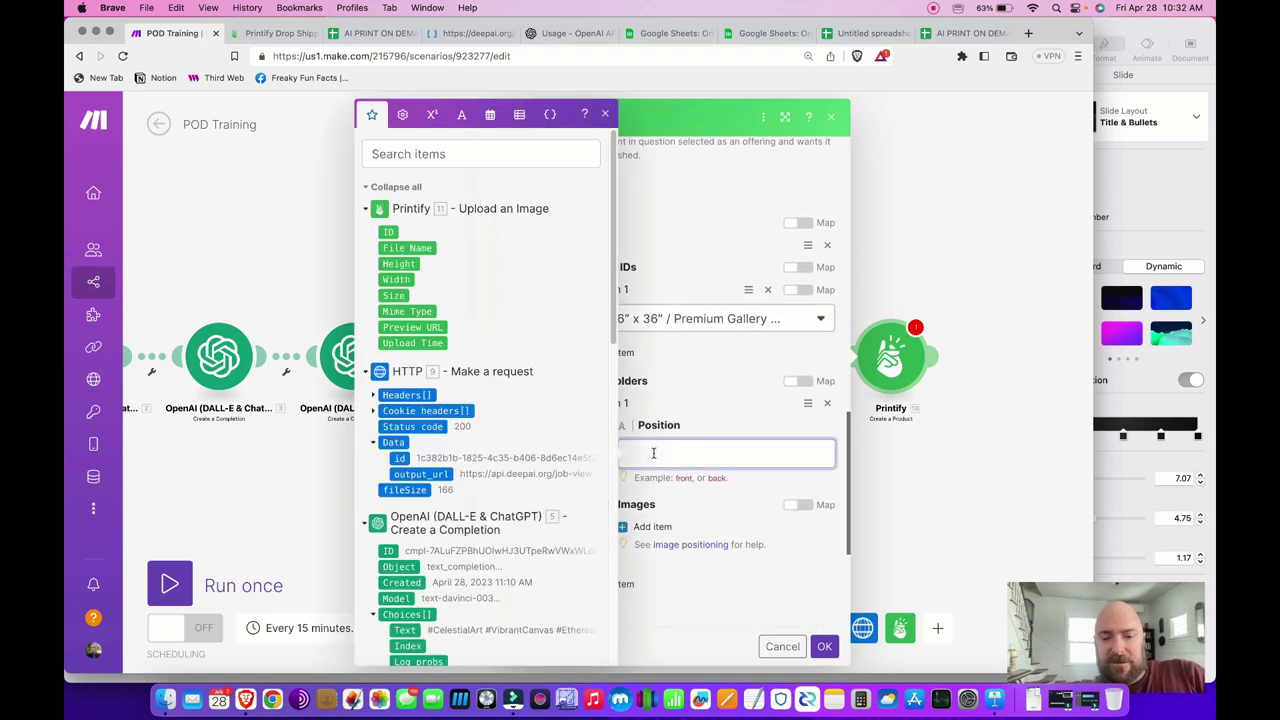
{"action": "type", "text": "front"}
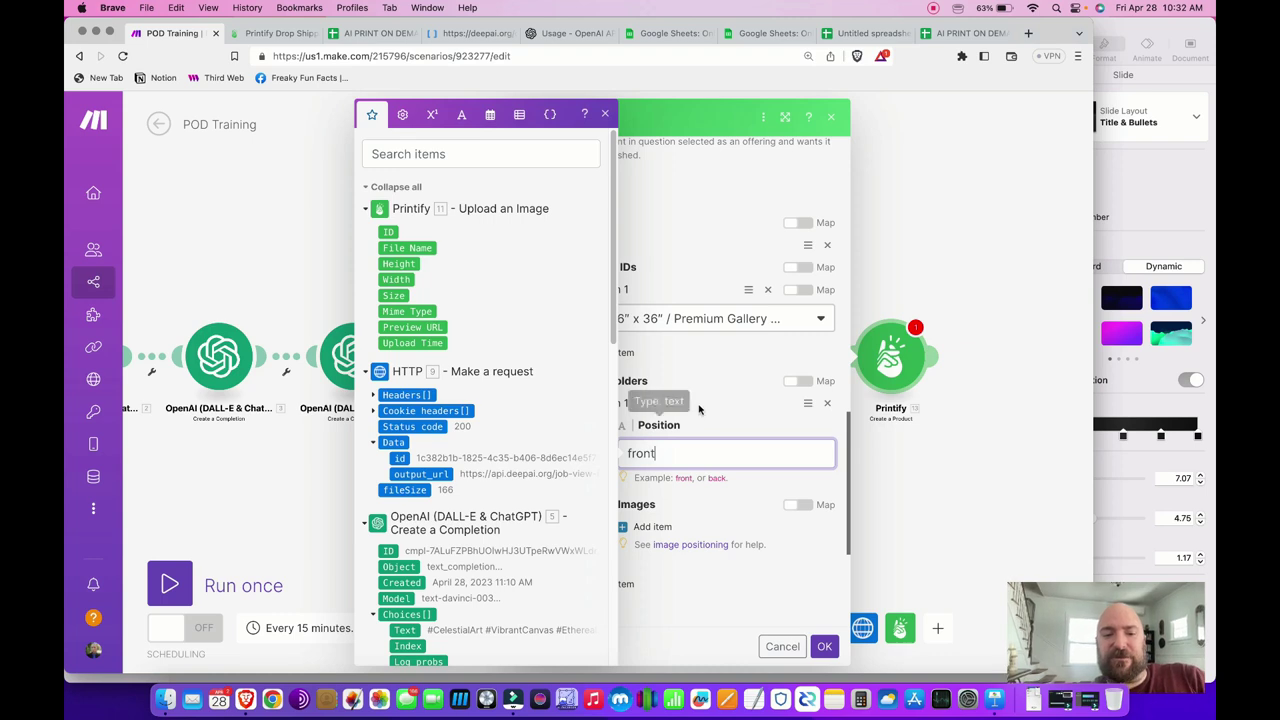
{"action": "left_click", "coordinate": [701, 417]}
{"action": "left_click", "coordinate": [674, 455]}
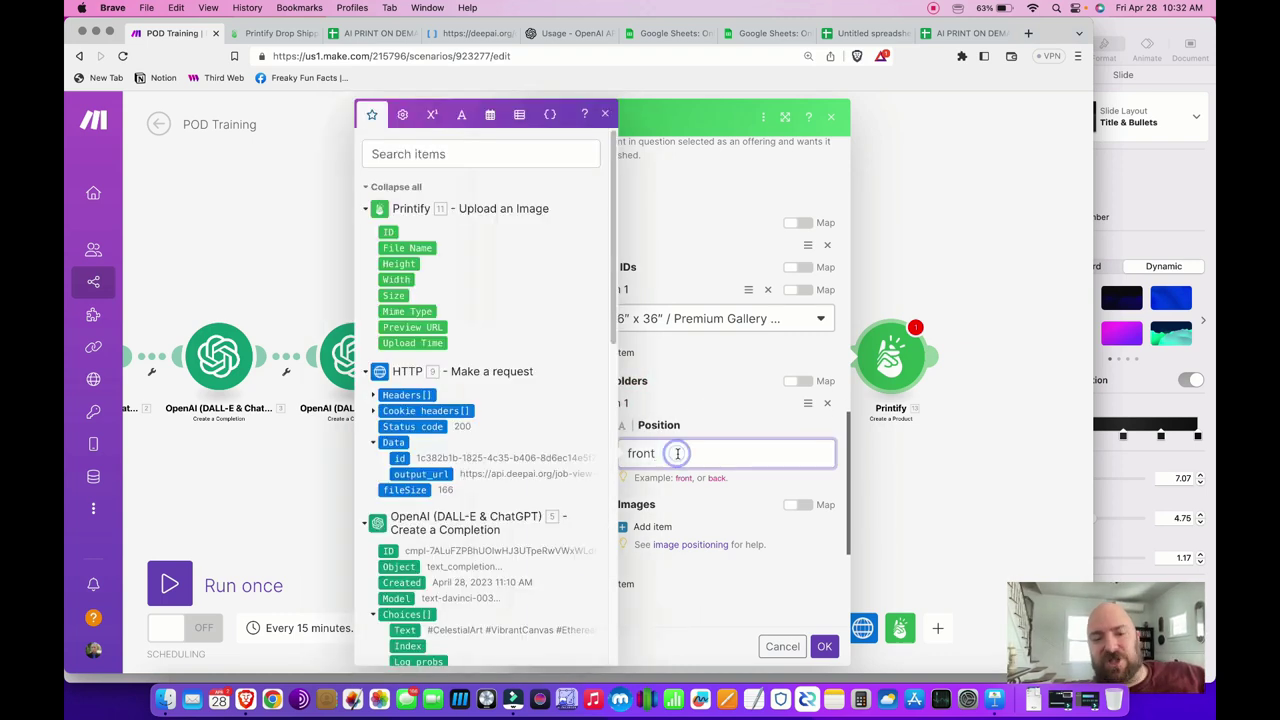
{"action": "left_click", "coordinate": [708, 418]}
{"action": "left_click", "coordinate": [684, 458]}
{"action": "left_click", "coordinate": [705, 431]}
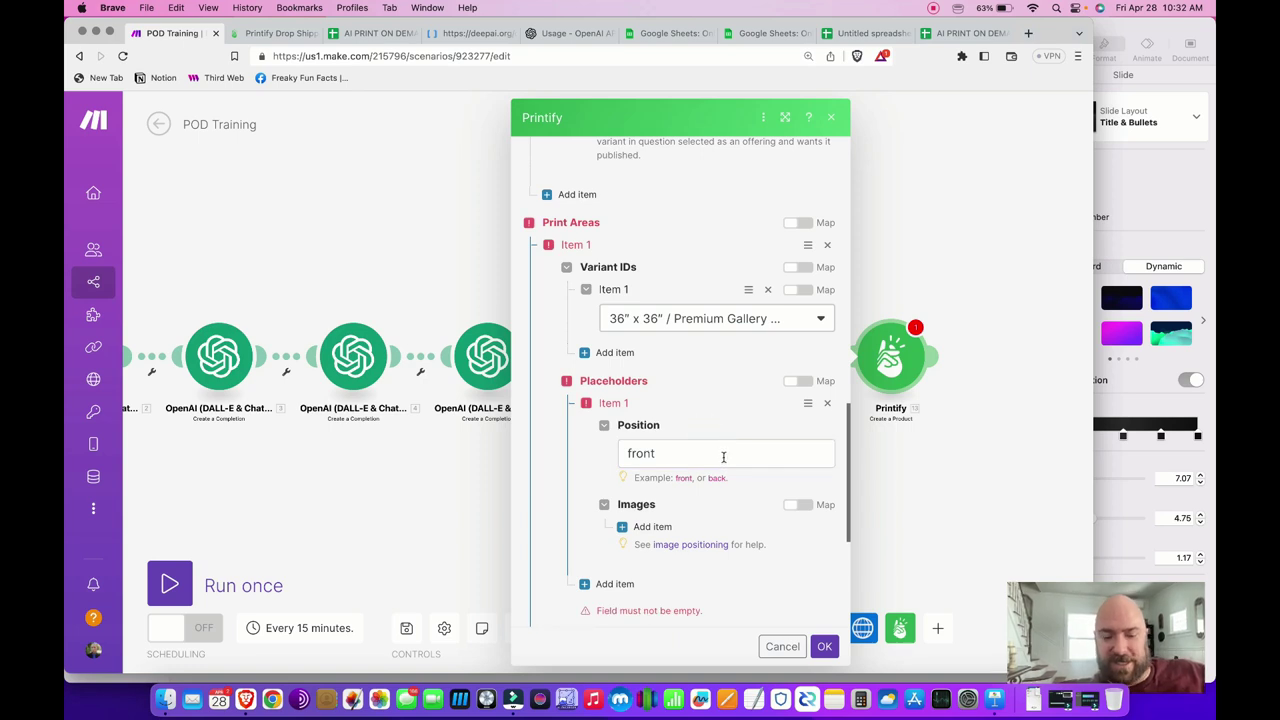
- Add an image to the front placeholder and map its ID to the ID output of the Printify Upload an Image module
{"action": "scroll", "coordinate": [702, 502], "scroll_direction": "down", "scroll_amount": 1}
{"action": "left_click", "coordinate": [702, 500]}
{"action": "scroll", "coordinate": [703, 505], "scroll_direction": "down", "scroll_amount": 4}
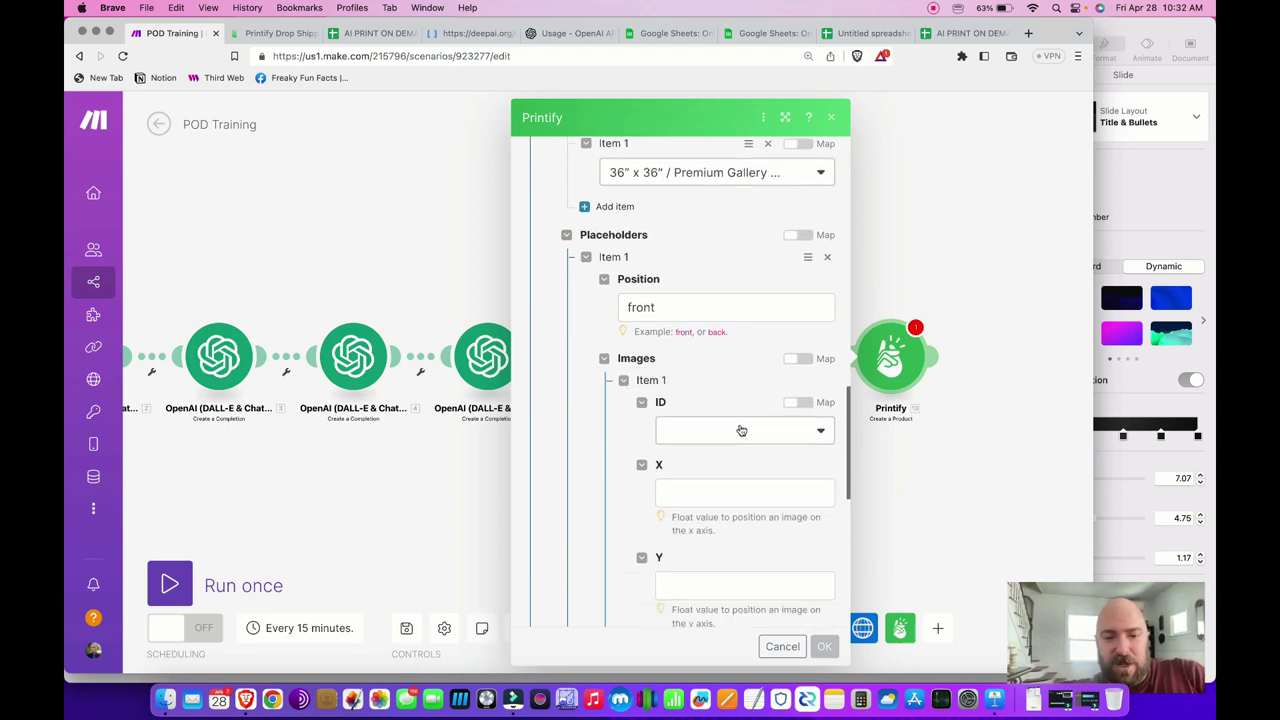
{"action": "left_click", "coordinate": [741, 430]}
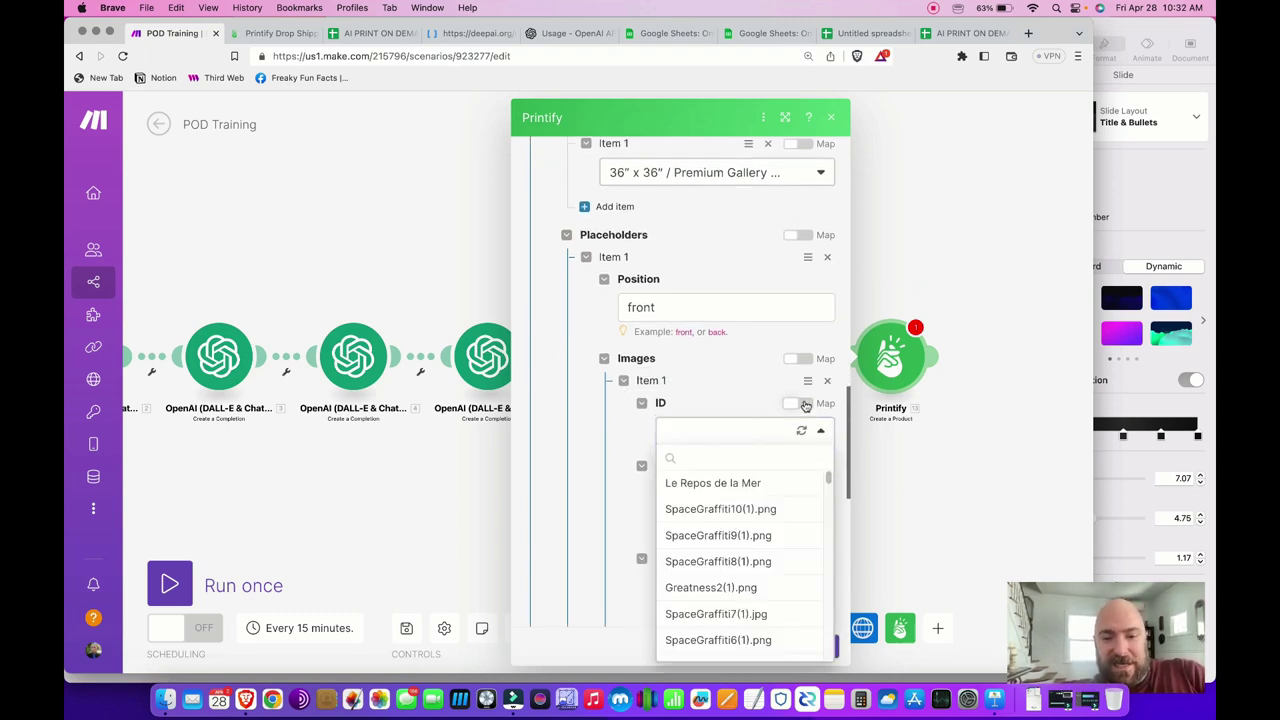
{"action": "left_click", "coordinate": [805, 404]}
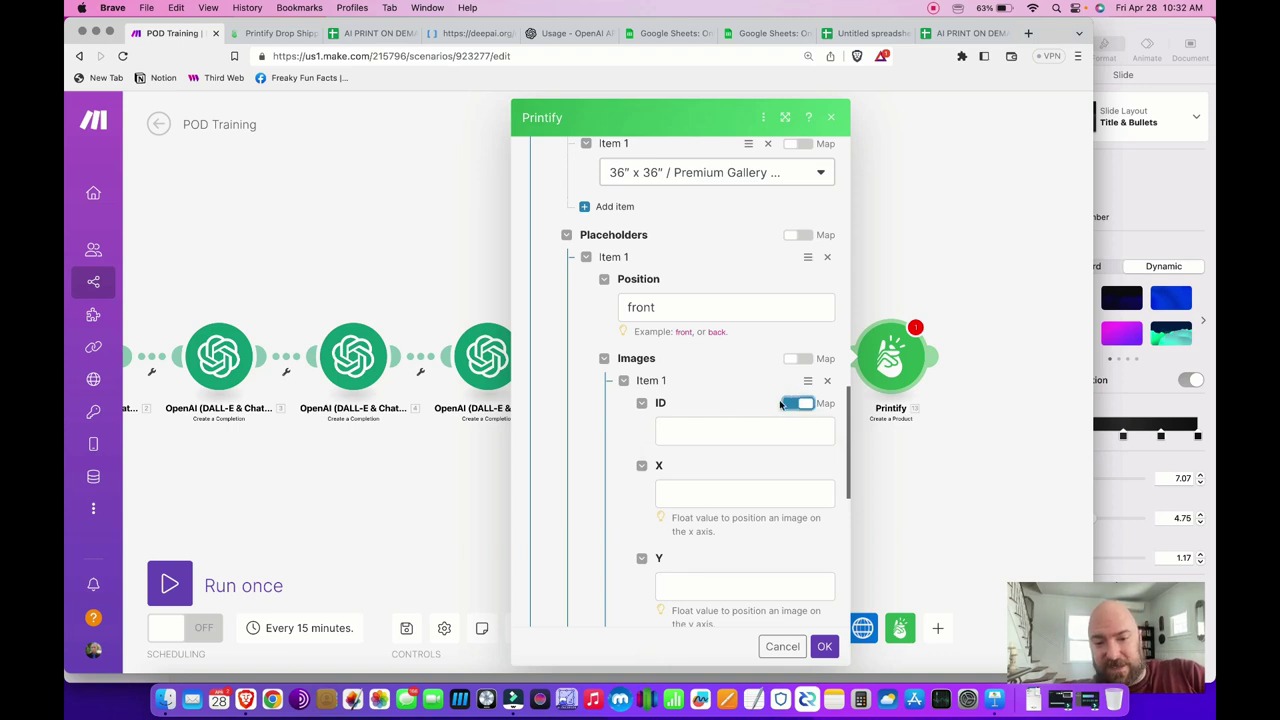
{"action": "left_click", "coordinate": [788, 430]}
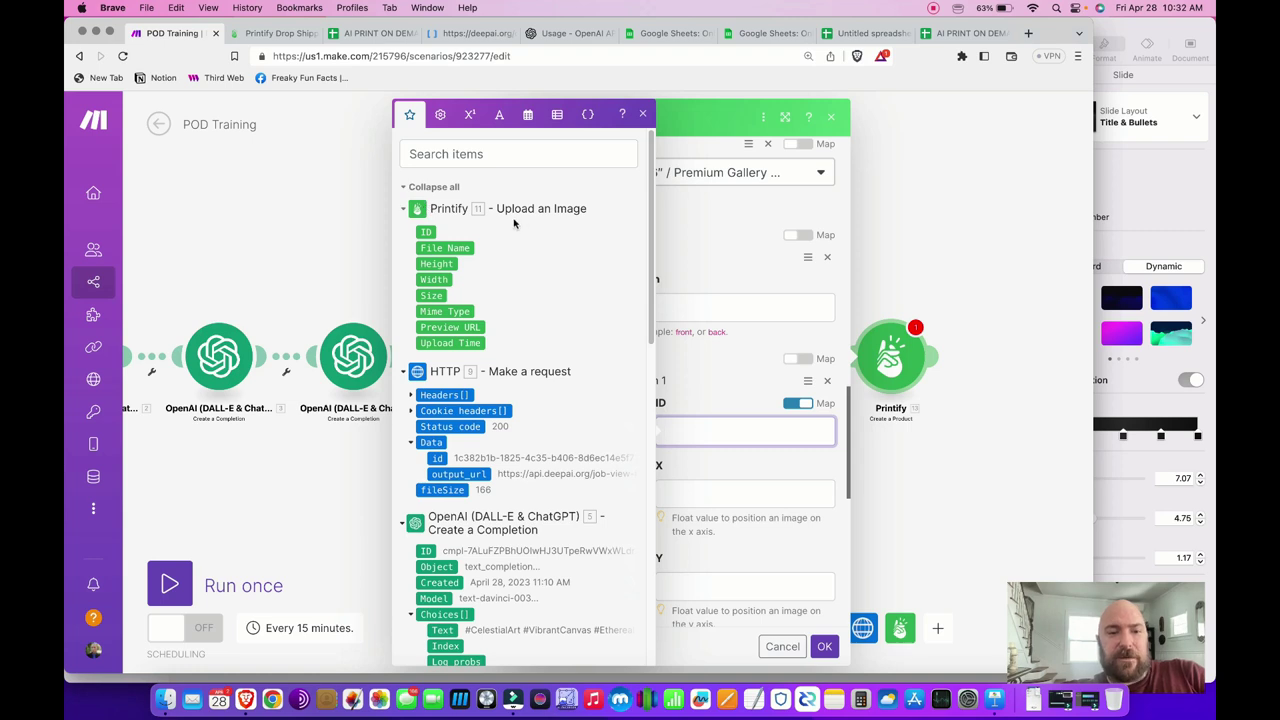
{"action": "left_click", "coordinate": [426, 232]}
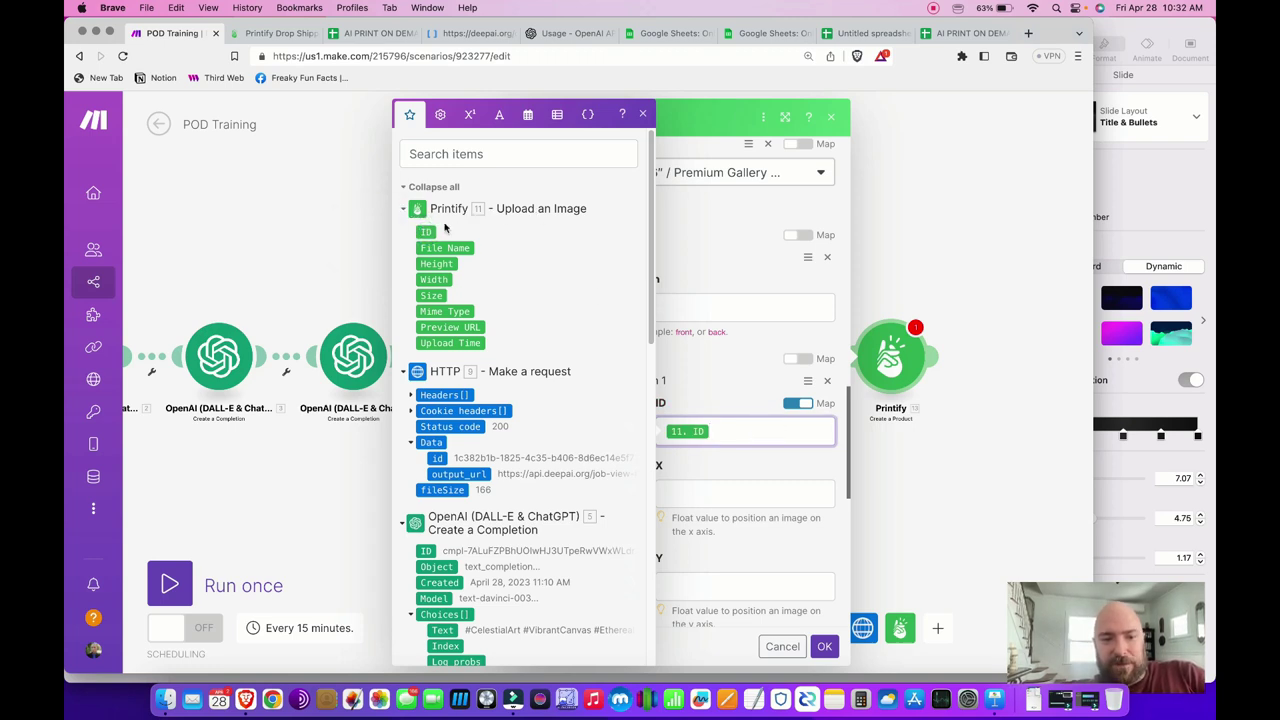
{"action": "left_click", "coordinate": [733, 403]}
- Set the placeholder image's X and Y position values to 0.5 each
{"action": "left_click", "coordinate": [706, 489]}
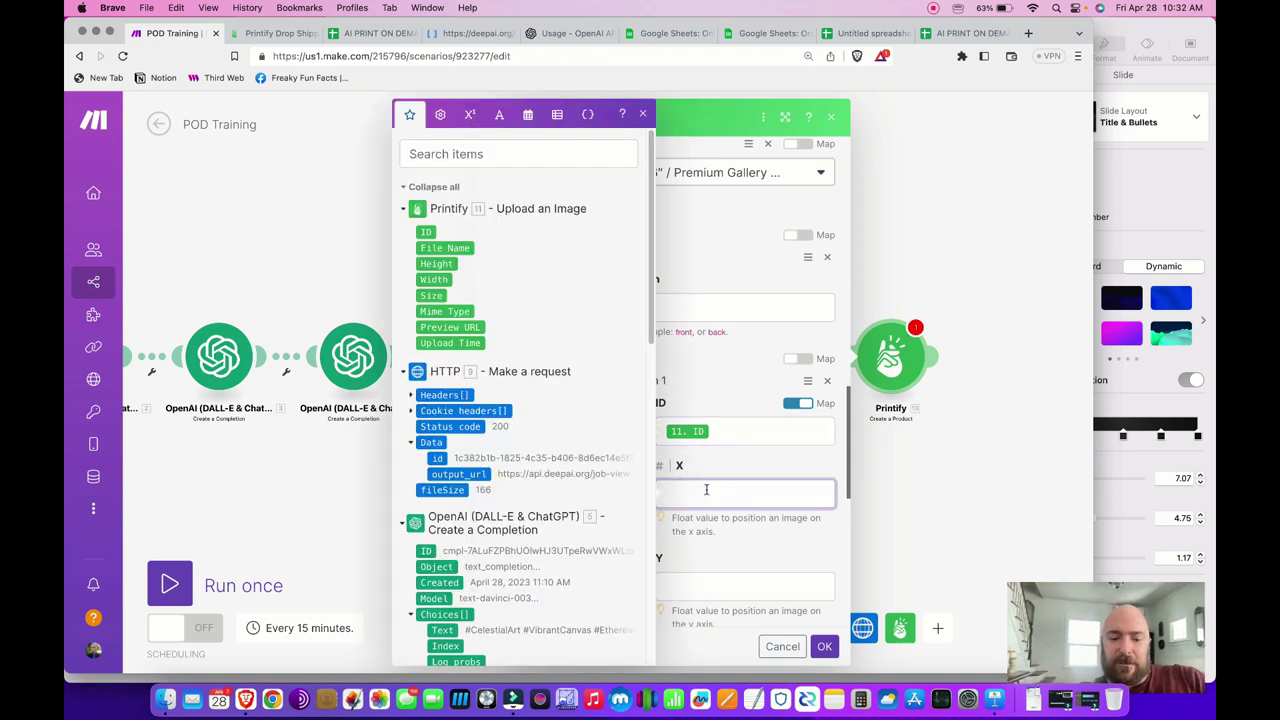
{"action": "type", "text": "0.5"}
{"action": "left_click", "coordinate": [728, 580]}
{"action": "type", "text": "0.5"}
{"action": "left_click", "coordinate": [751, 552]}
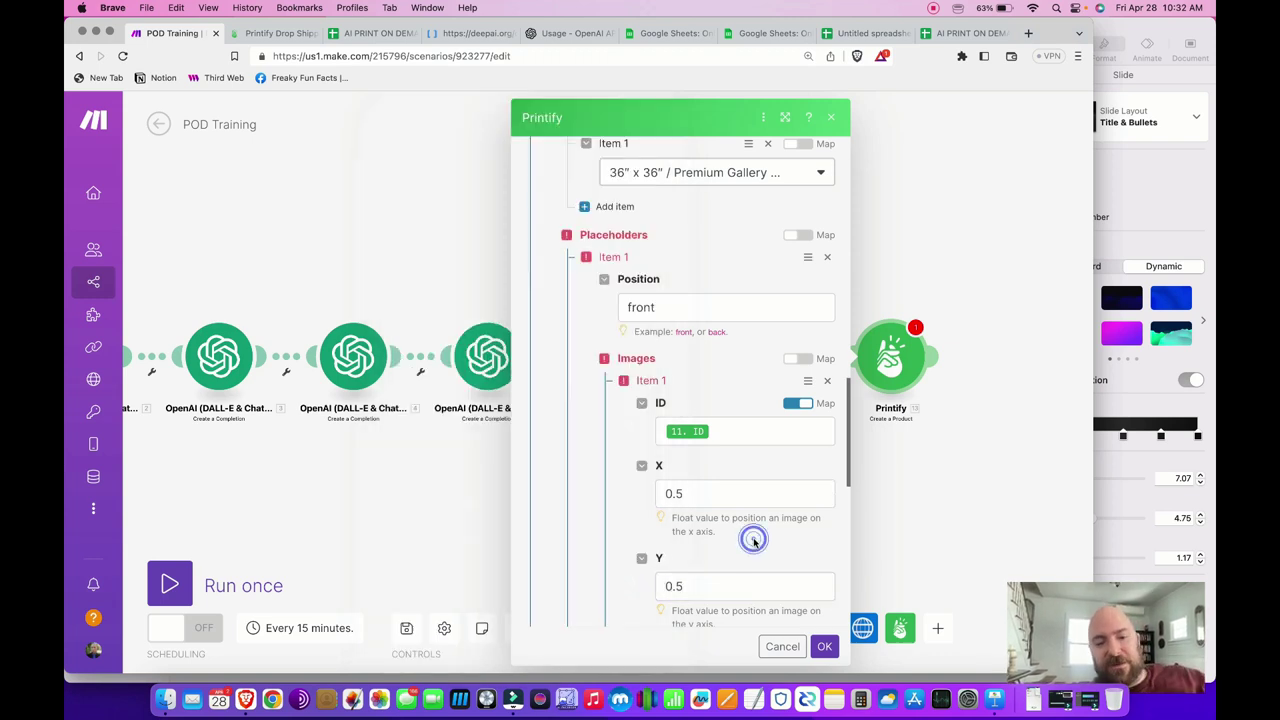
- Set the placeholder image's Scale to 1 and its Angle to 360
{"action": "scroll", "coordinate": [754, 543], "scroll_direction": "down", "scroll_amount": 2}
{"action": "left_click", "coordinate": [698, 582]}
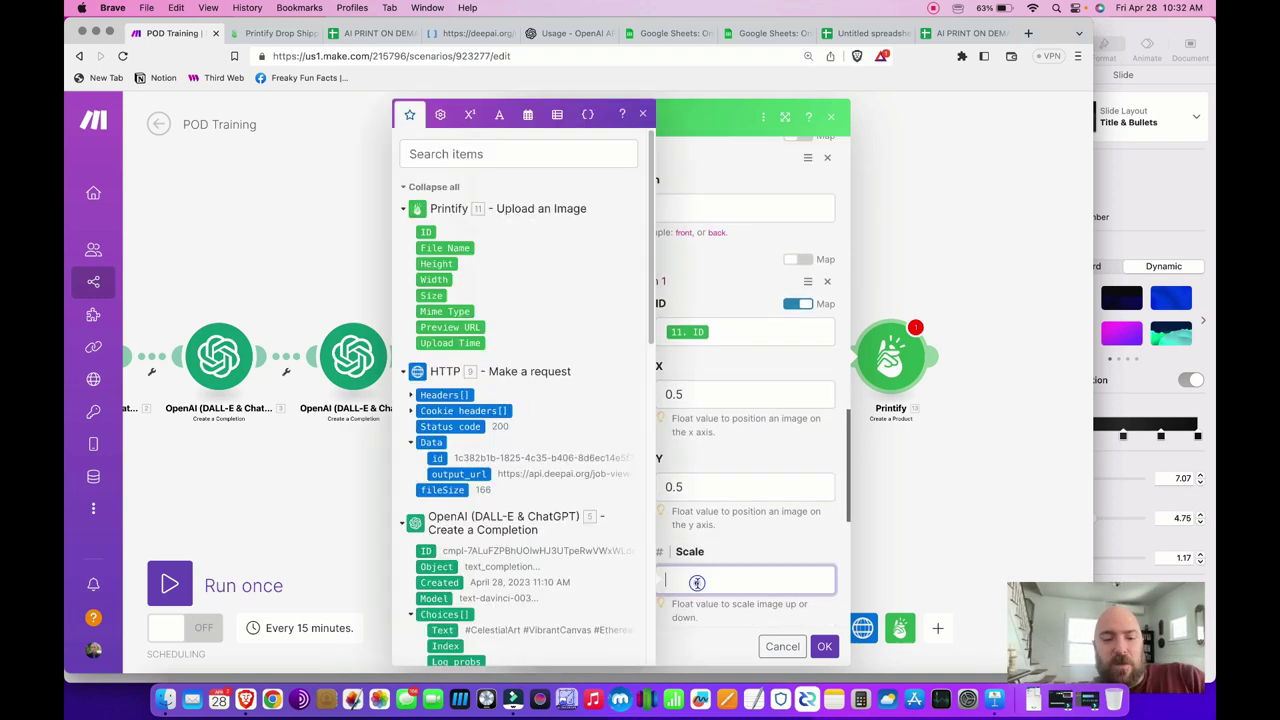
{"action": "type", "text": "1"}
{"action": "left_click", "coordinate": [745, 540]}
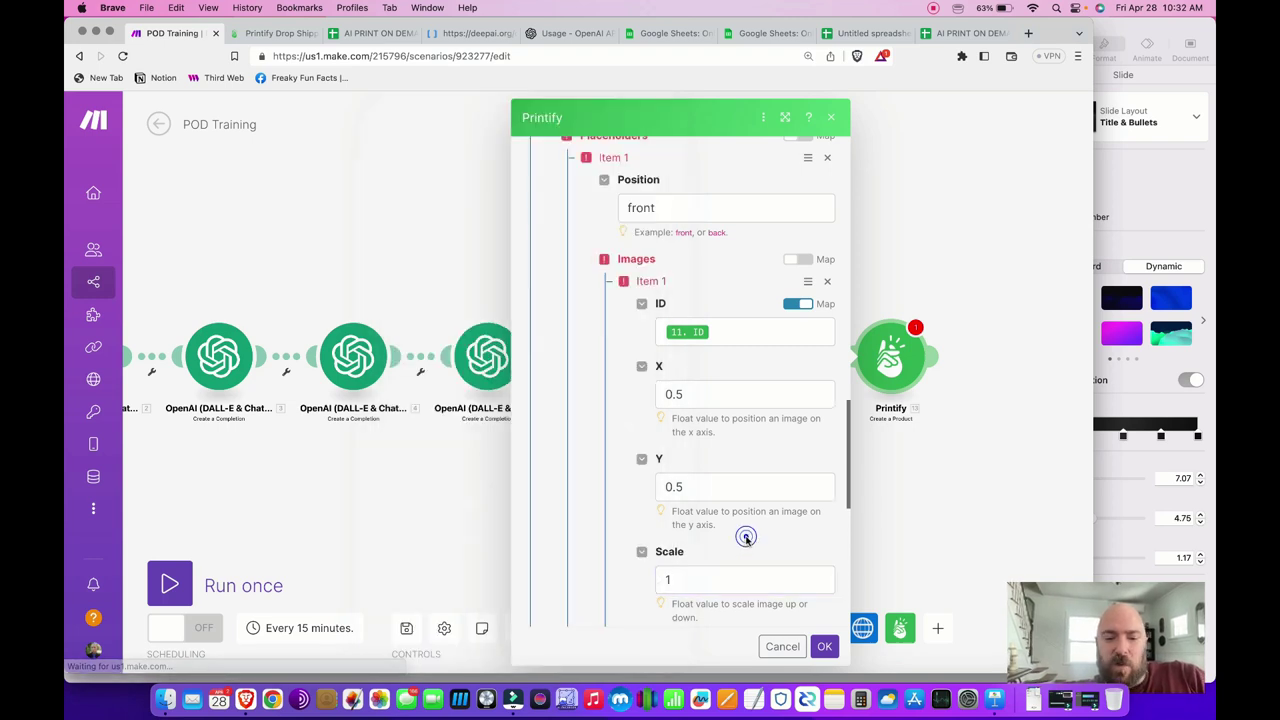
{"action": "scroll", "coordinate": [745, 540], "scroll_direction": "down", "scroll_amount": 2}
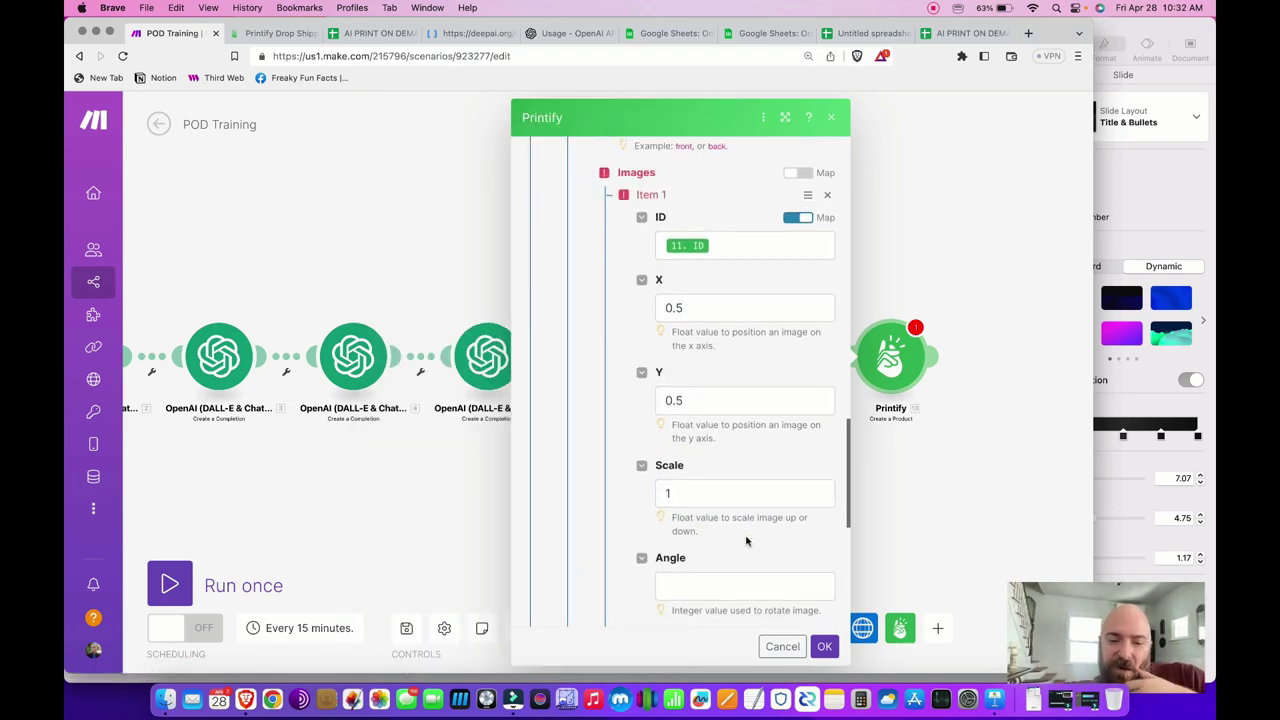
{"action": "scroll", "coordinate": [746, 538], "scroll_direction": "down", "scroll_amount": 1}
{"action": "left_click", "coordinate": [735, 535]}
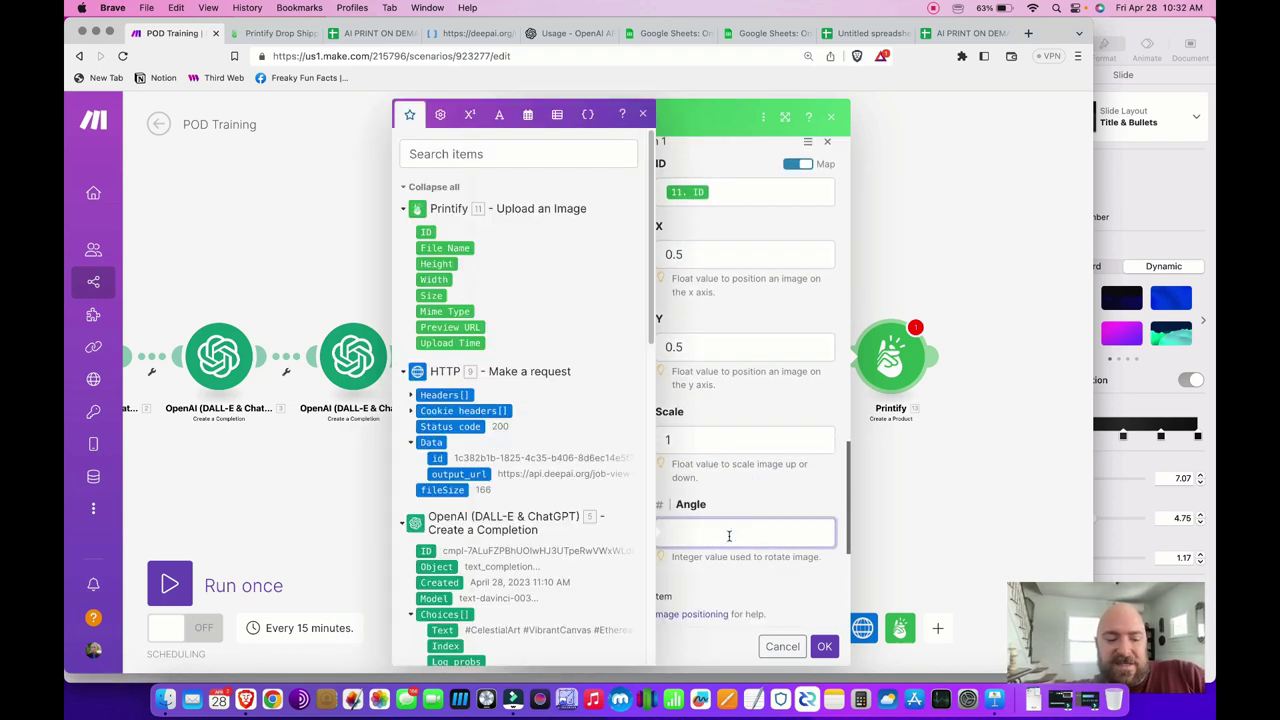
{"action": "left_click", "coordinate": [760, 493]}
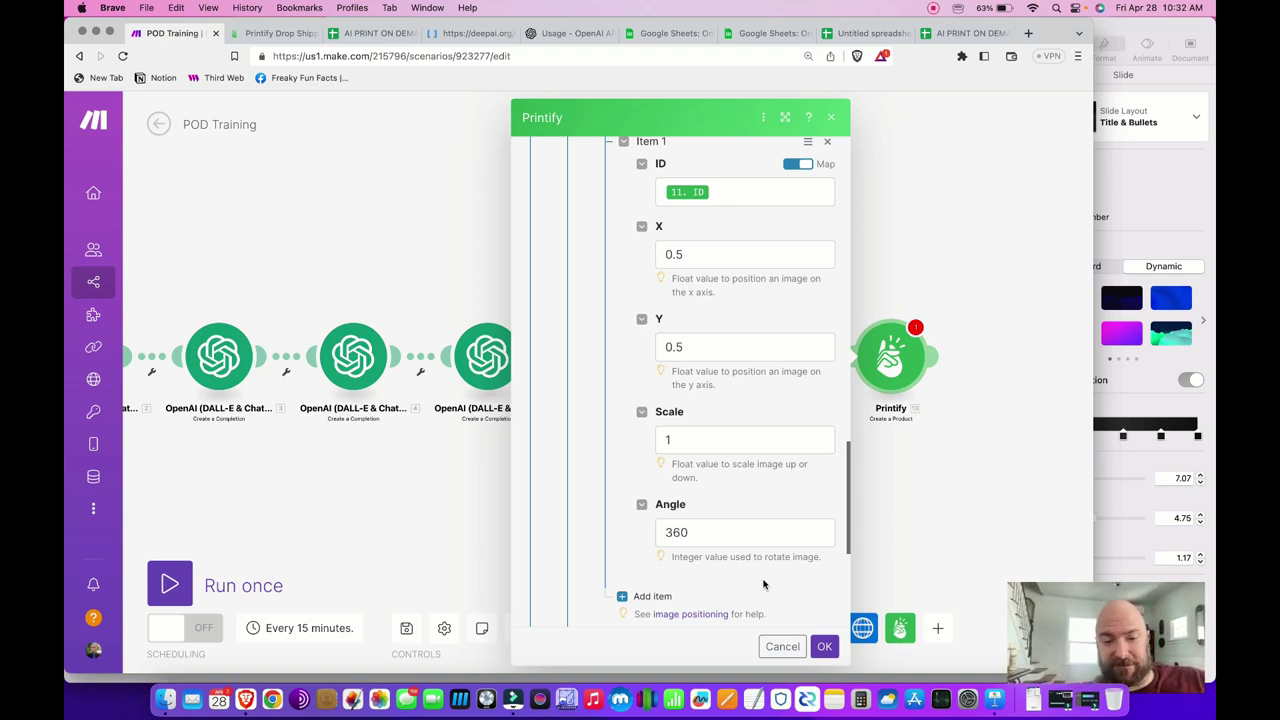
- Add three product tags: canvas, brush strokes and abstract
{"action": "scroll", "coordinate": [763, 585], "scroll_direction": "down", "scroll_amount": 6}
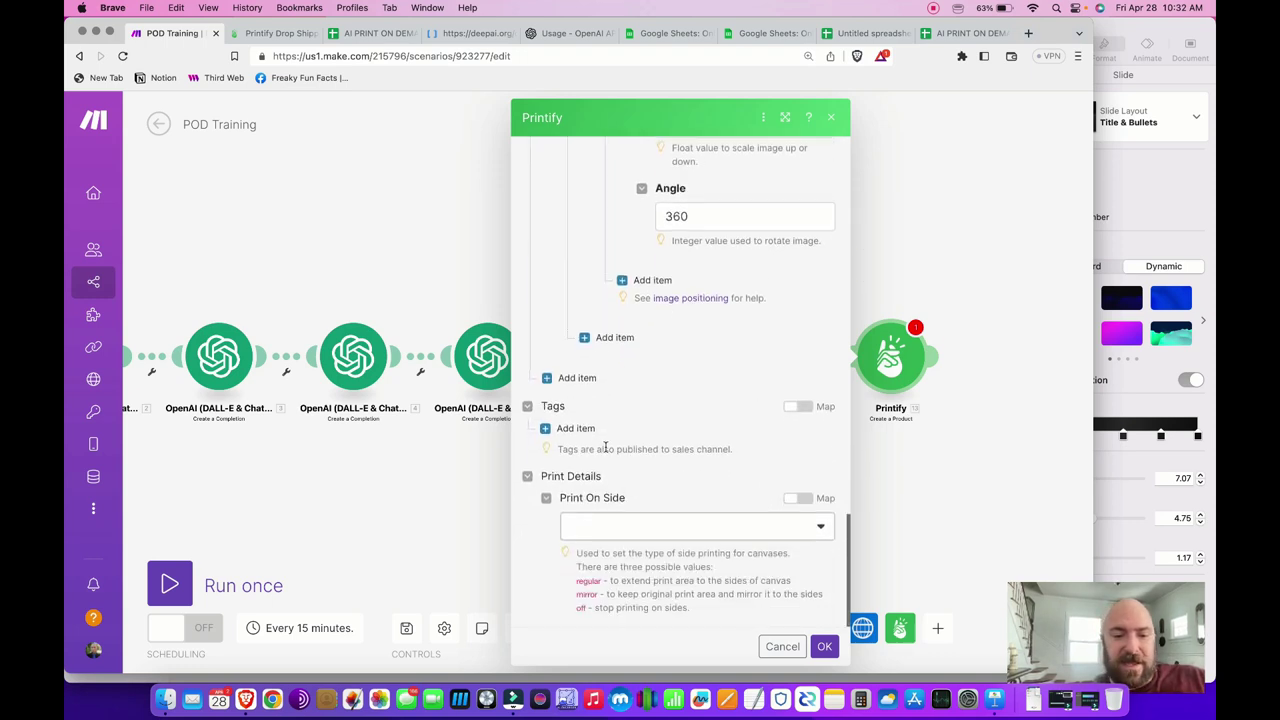
{"action": "left_click", "coordinate": [566, 428]}
{"action": "left_click", "coordinate": [618, 458]}
{"action": "type", "text": "canvas"}
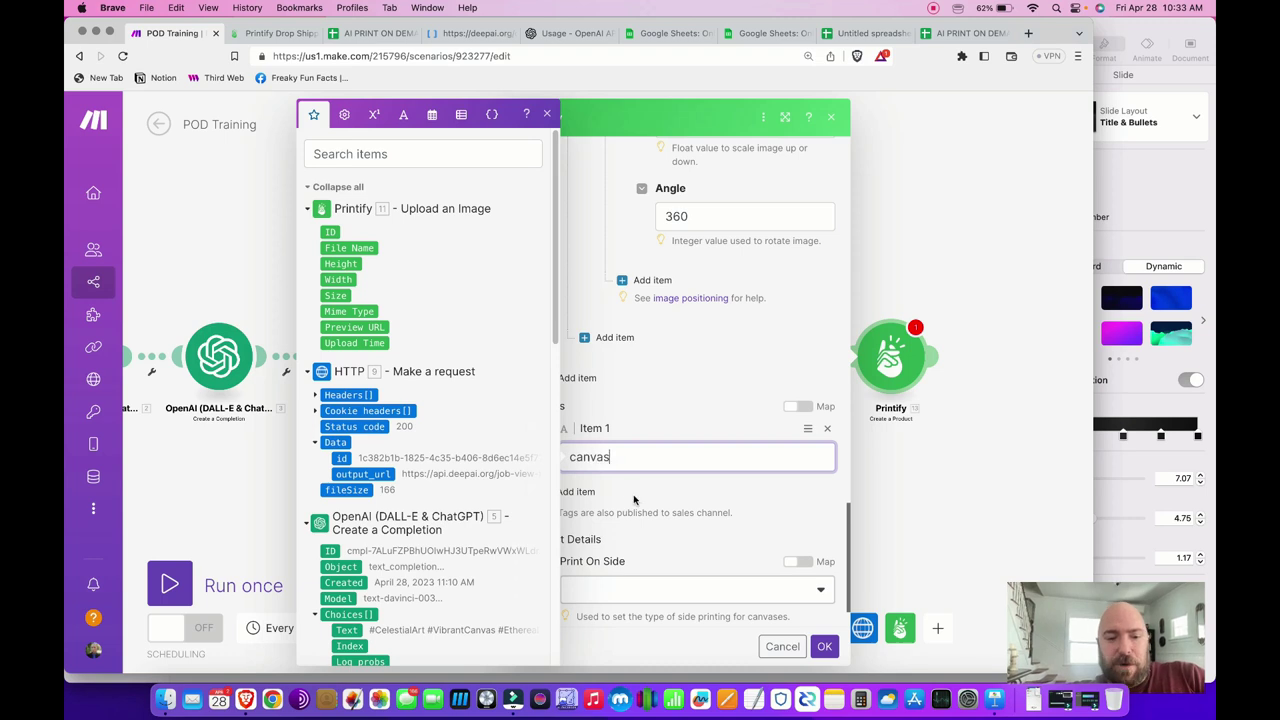
{"action": "left_click", "coordinate": [678, 428]}
{"action": "left_click", "coordinate": [573, 491]}
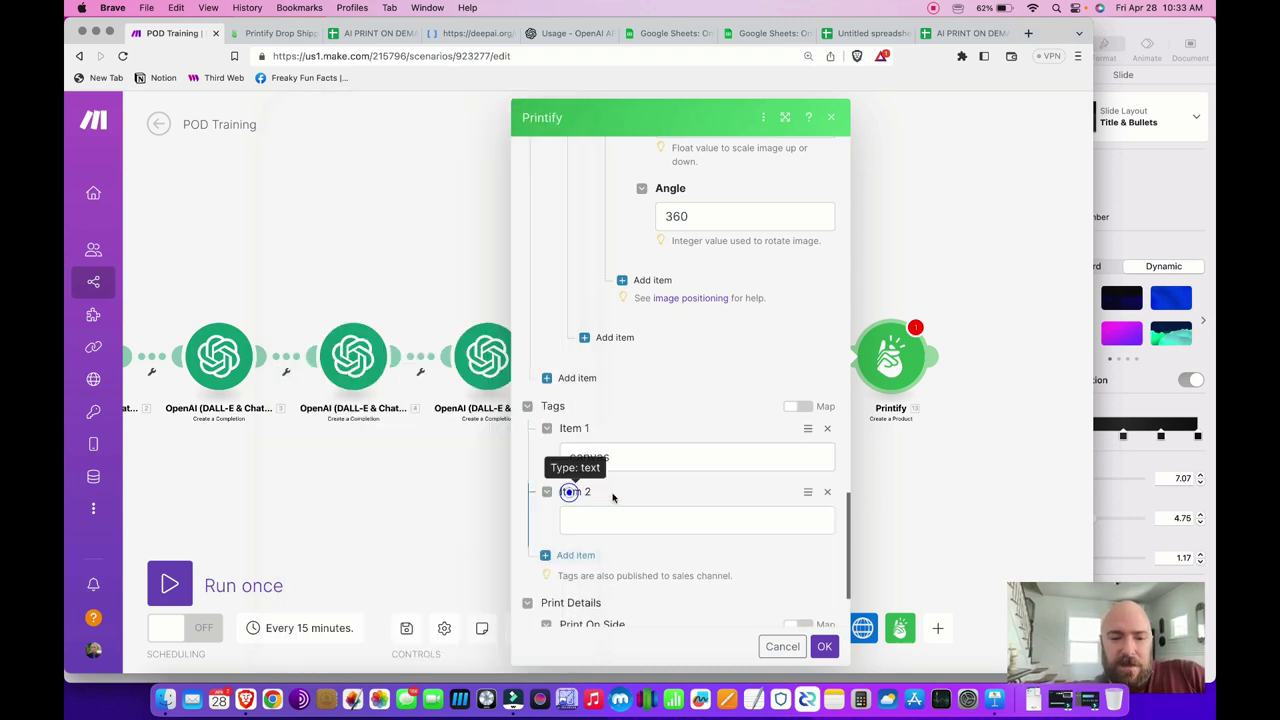
{"action": "left_click", "coordinate": [600, 515]}
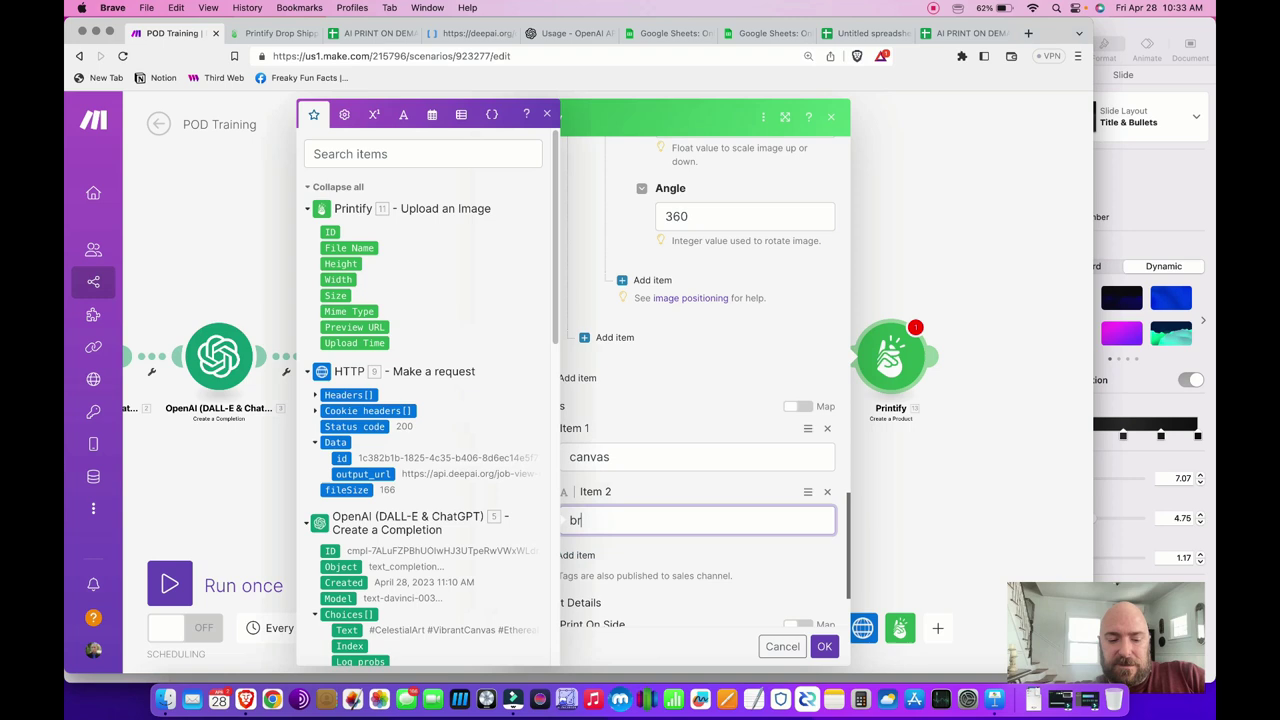
{"action": "left_click", "coordinate": [651, 492]}
{"action": "left_click", "coordinate": [552, 556]}
{"action": "left_click", "coordinate": [593, 583]}
{"action": "type", "text": "abstract"}
{"action": "left_click", "coordinate": [658, 556]}
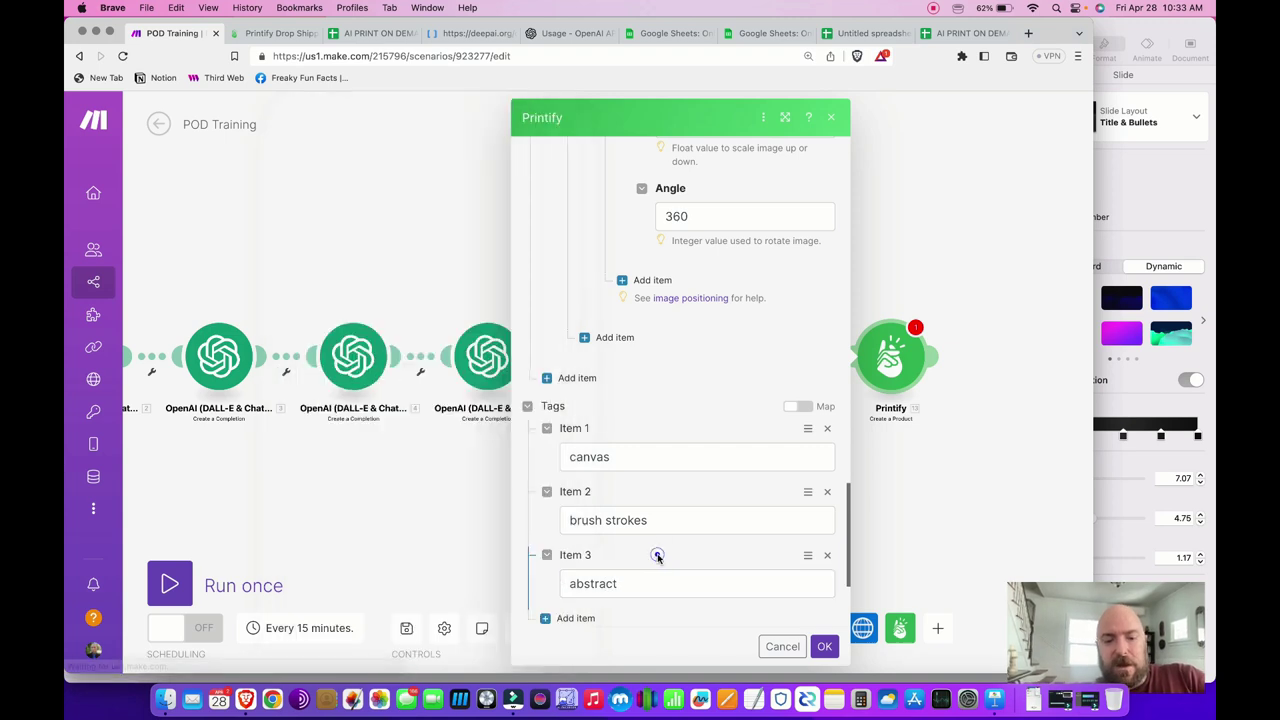
- Set Print On Side to mirror in the print details and save the Printify Create a Product module
{"action": "scroll", "coordinate": [669, 545], "scroll_direction": "down", "scroll_amount": 1}
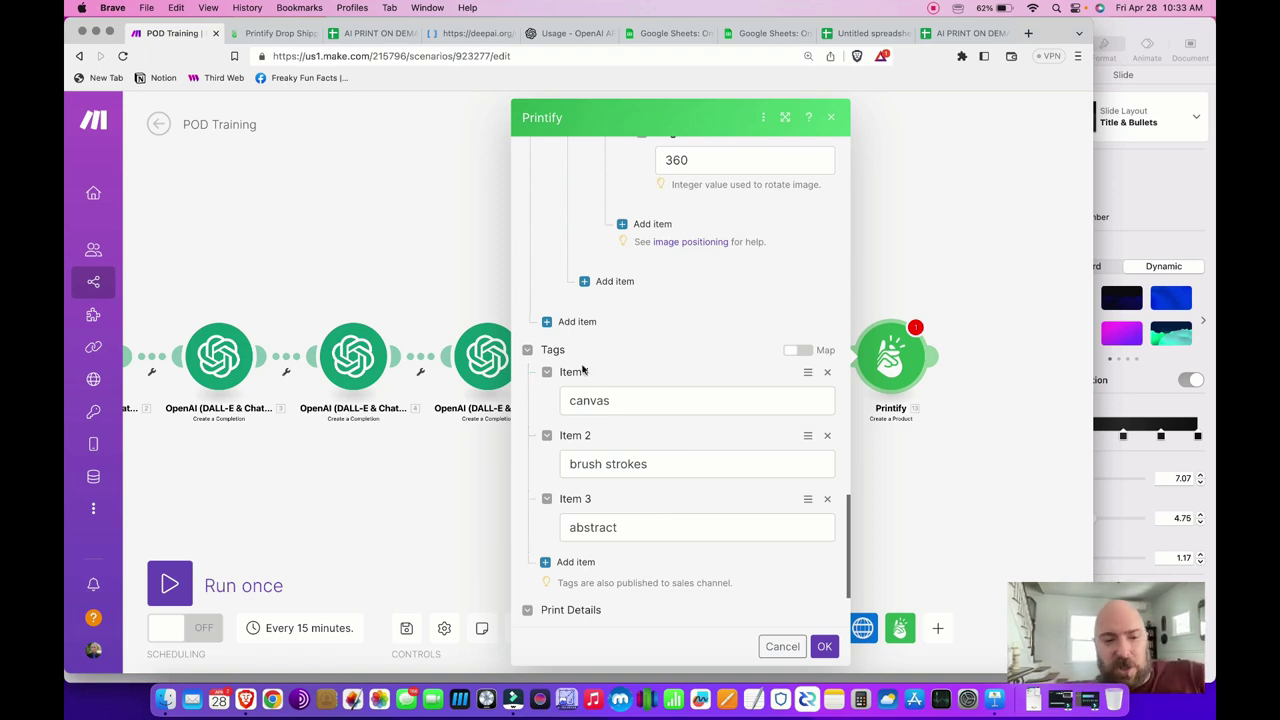
{"action": "scroll", "coordinate": [636, 394], "scroll_direction": "down", "scroll_amount": 3}
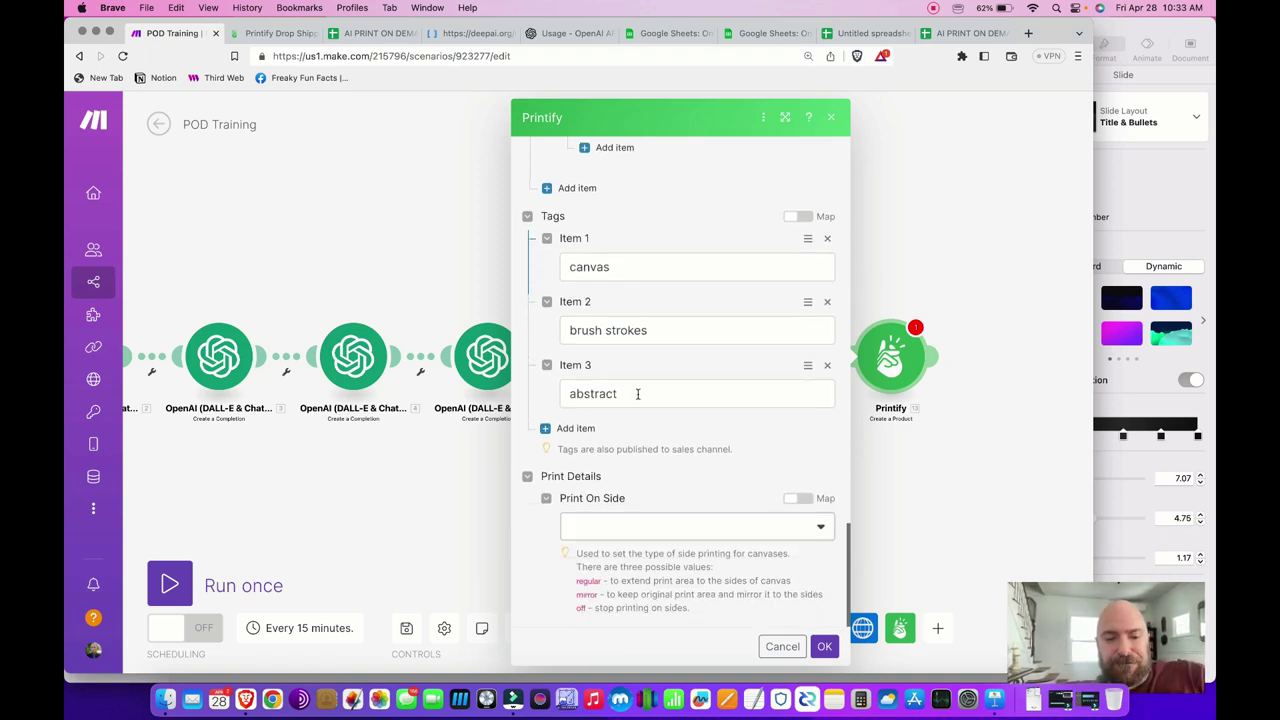
{"action": "left_click", "coordinate": [642, 531]}
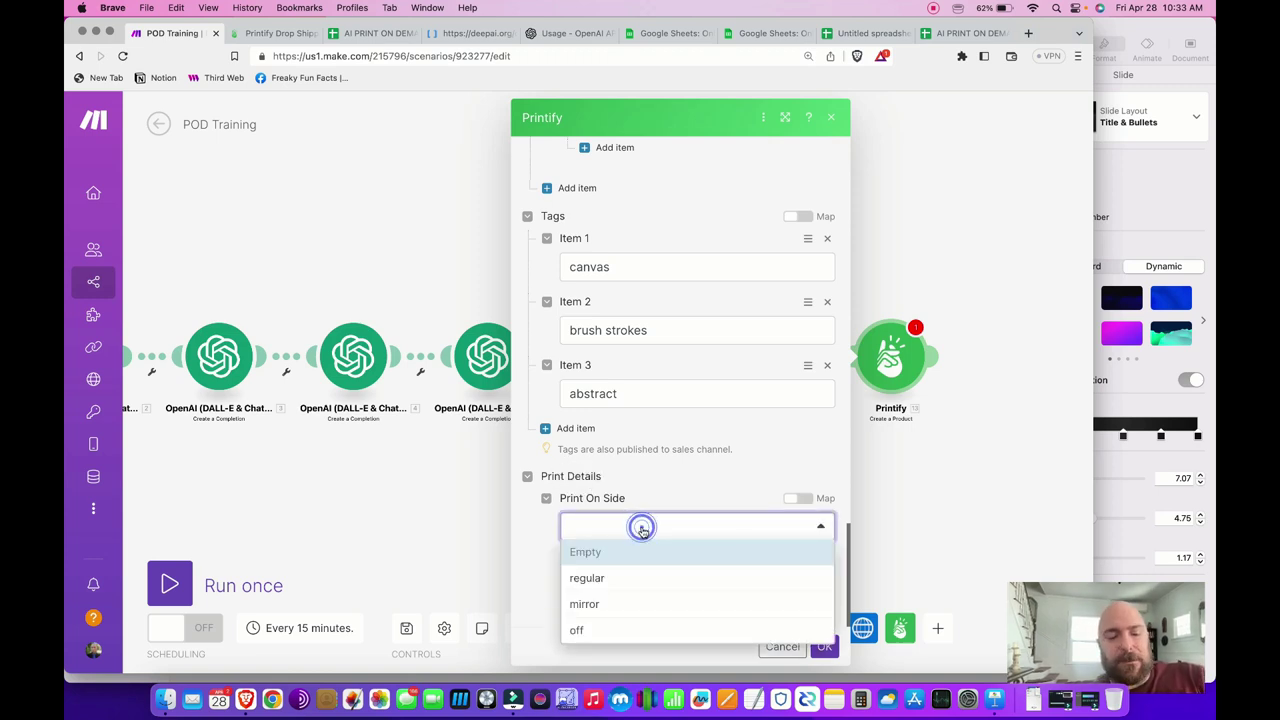
{"action": "left_click", "coordinate": [611, 606]}
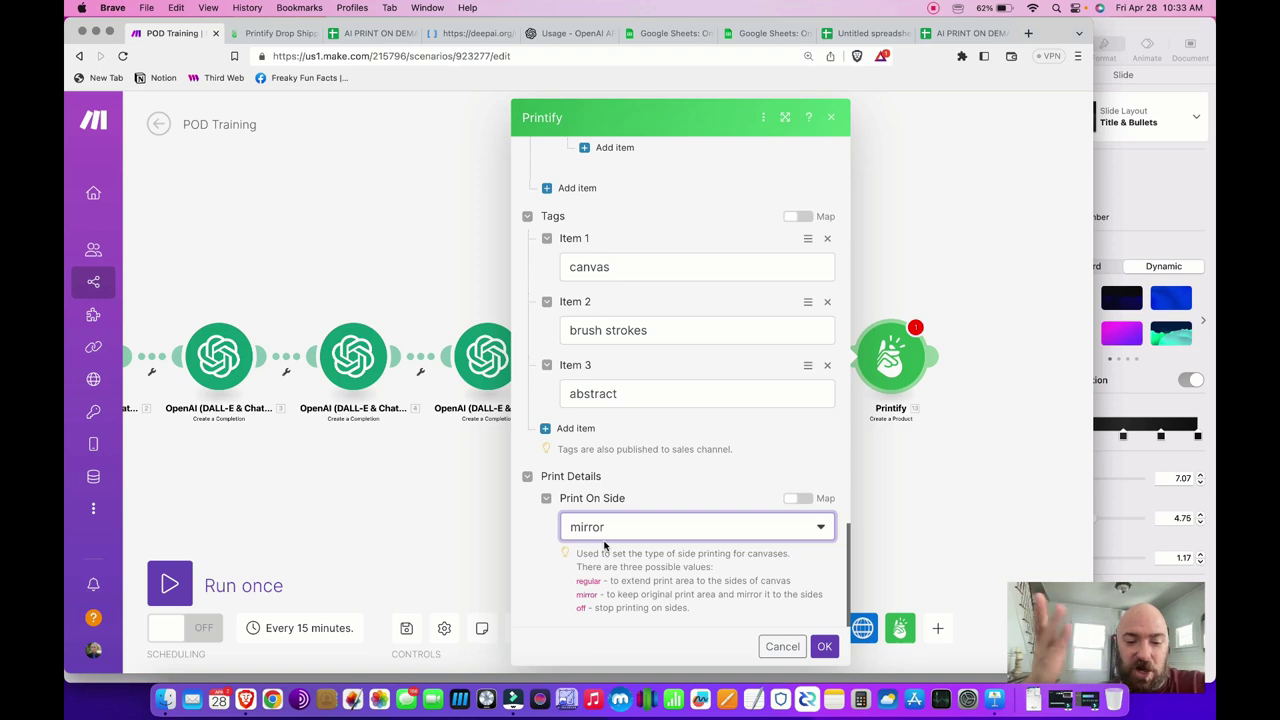
{"action": "left_click", "coordinate": [685, 526]}
{"action": "left_click", "coordinate": [685, 526]}
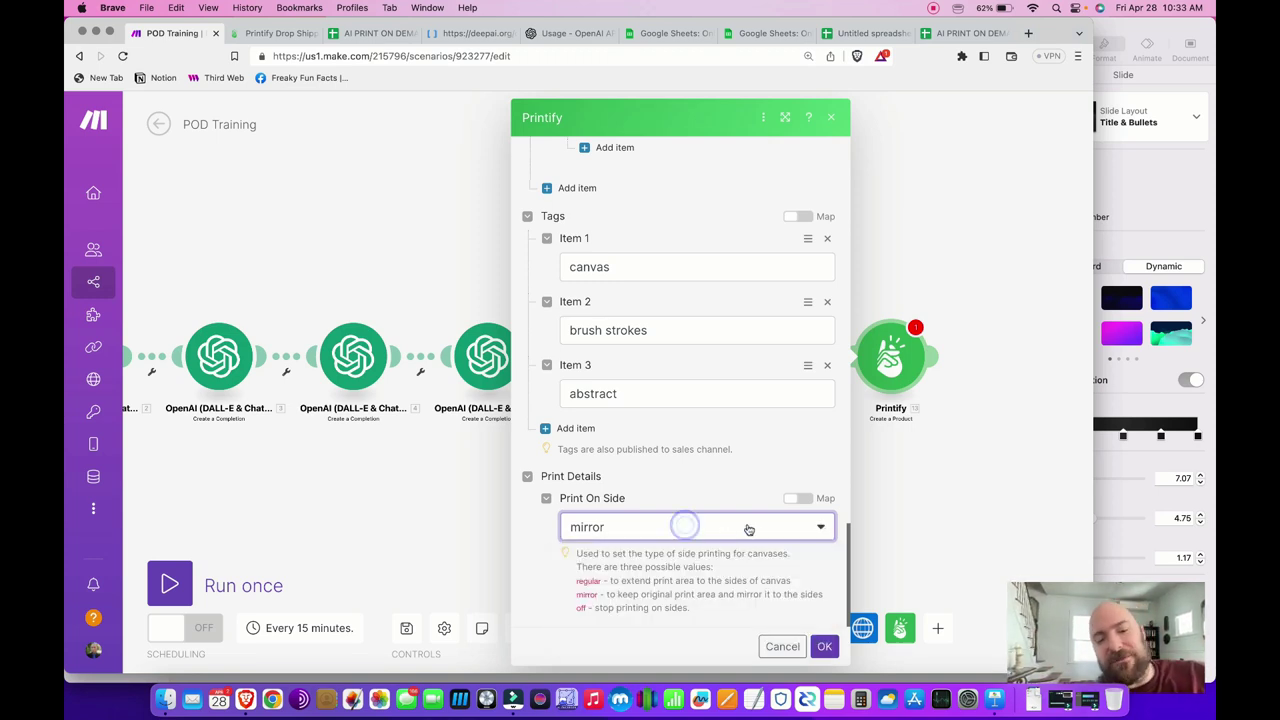
{"action": "left_click", "coordinate": [824, 646]}
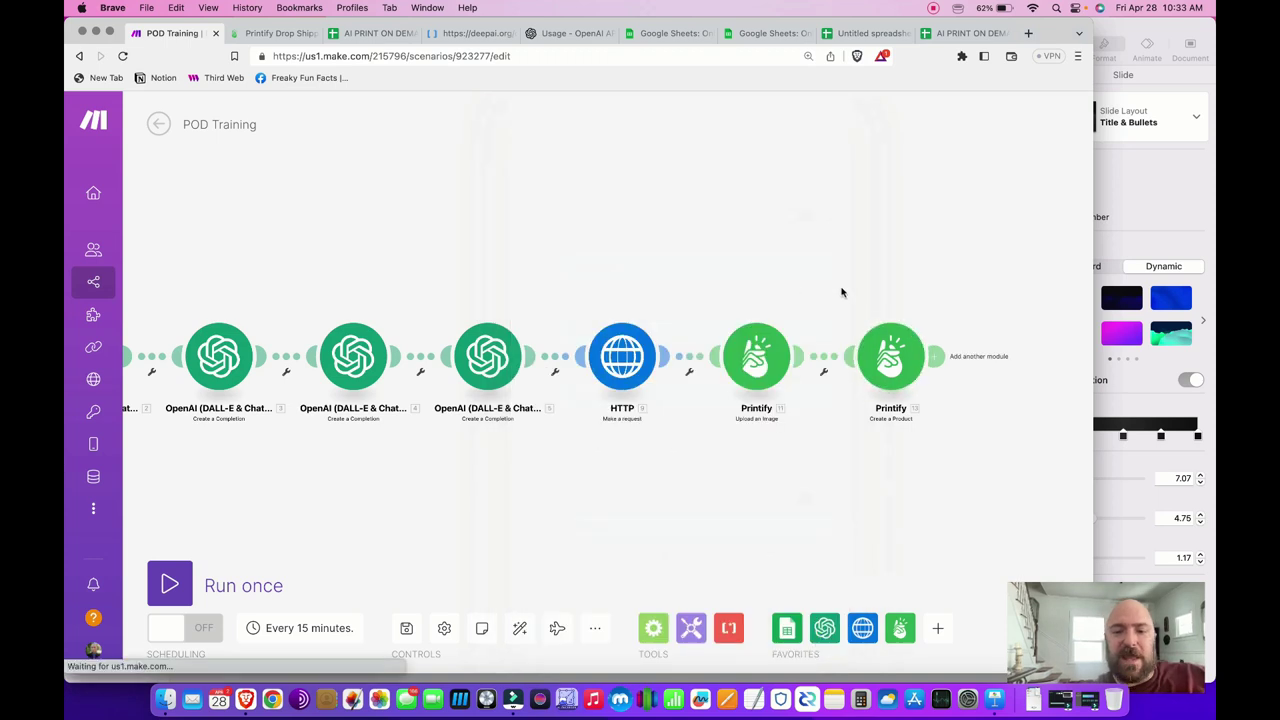
- Run the completed POD Training scenario once
{"action": "left_click_drag", "start_coordinate": [519, 213], "coordinate": [628, 230]}
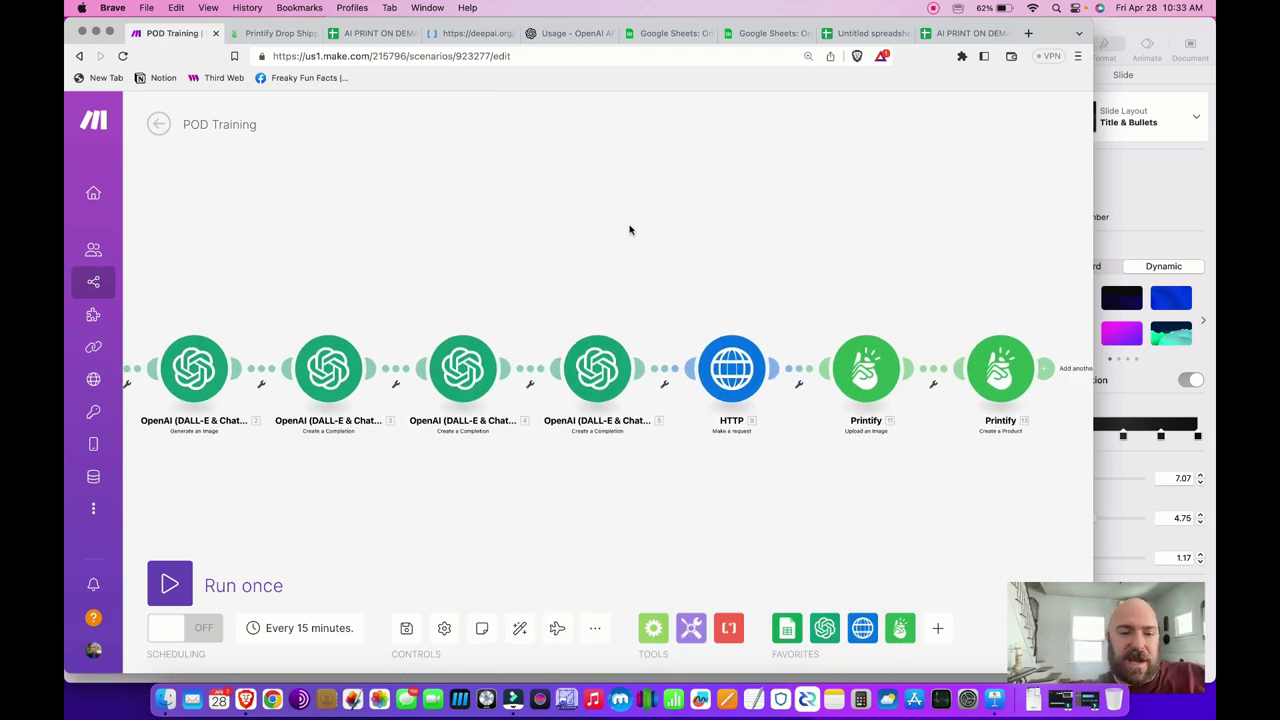
{"action": "left_click_drag", "start_coordinate": [289, 267], "coordinate": [343, 271]}
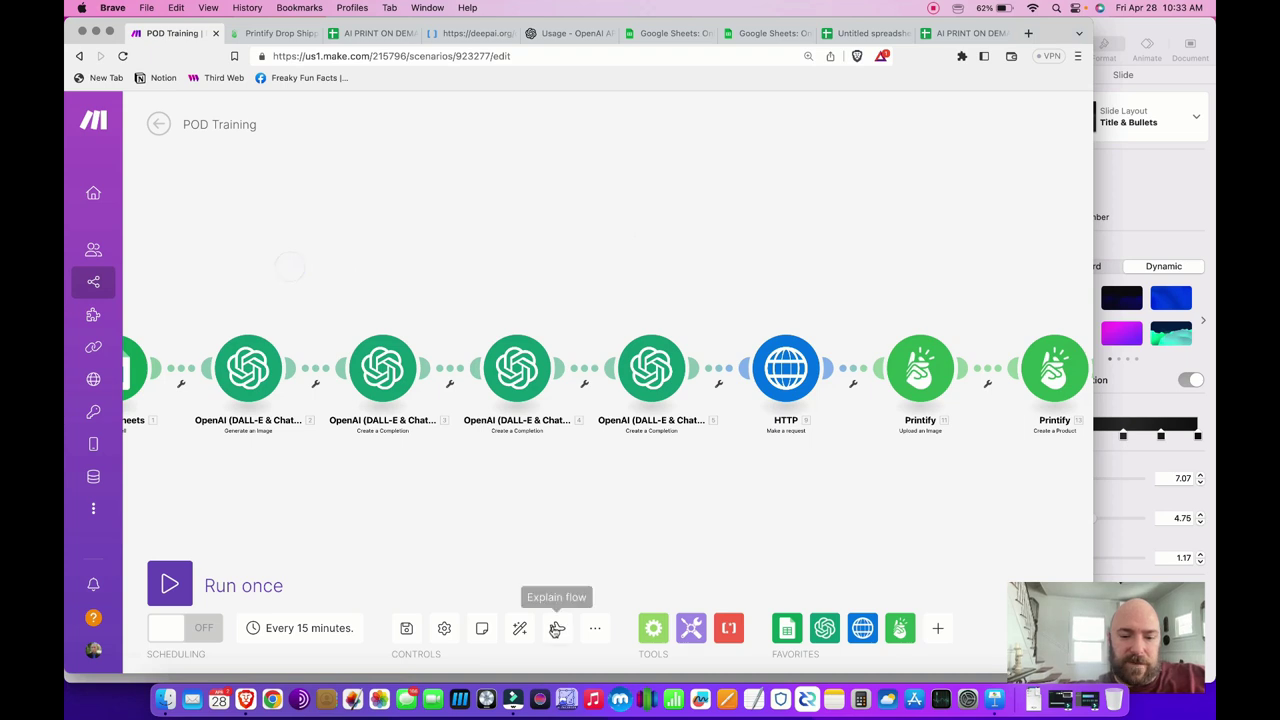
{"action": "left_click", "coordinate": [170, 585]}
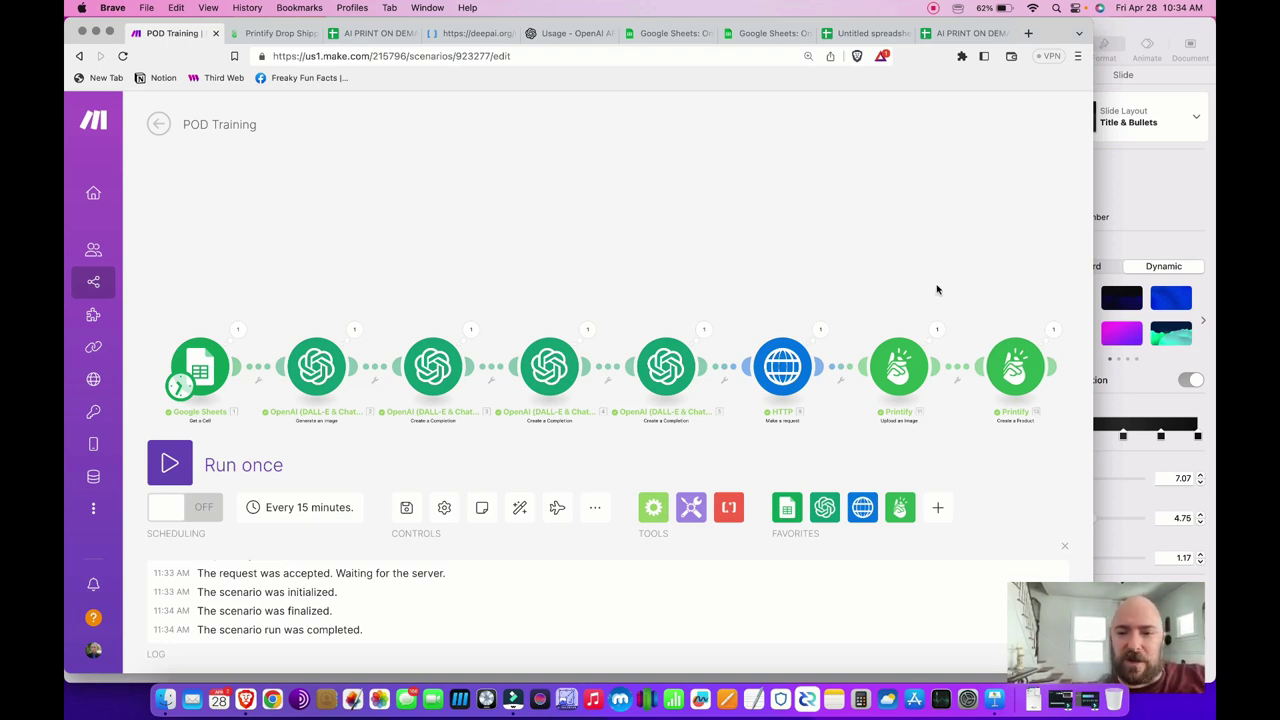
- Switch to Printify and open the "Art Print of Raging Waves on the Rocky Coastline." product from the store's product list
{"action": "left_click", "coordinate": [280, 33]}
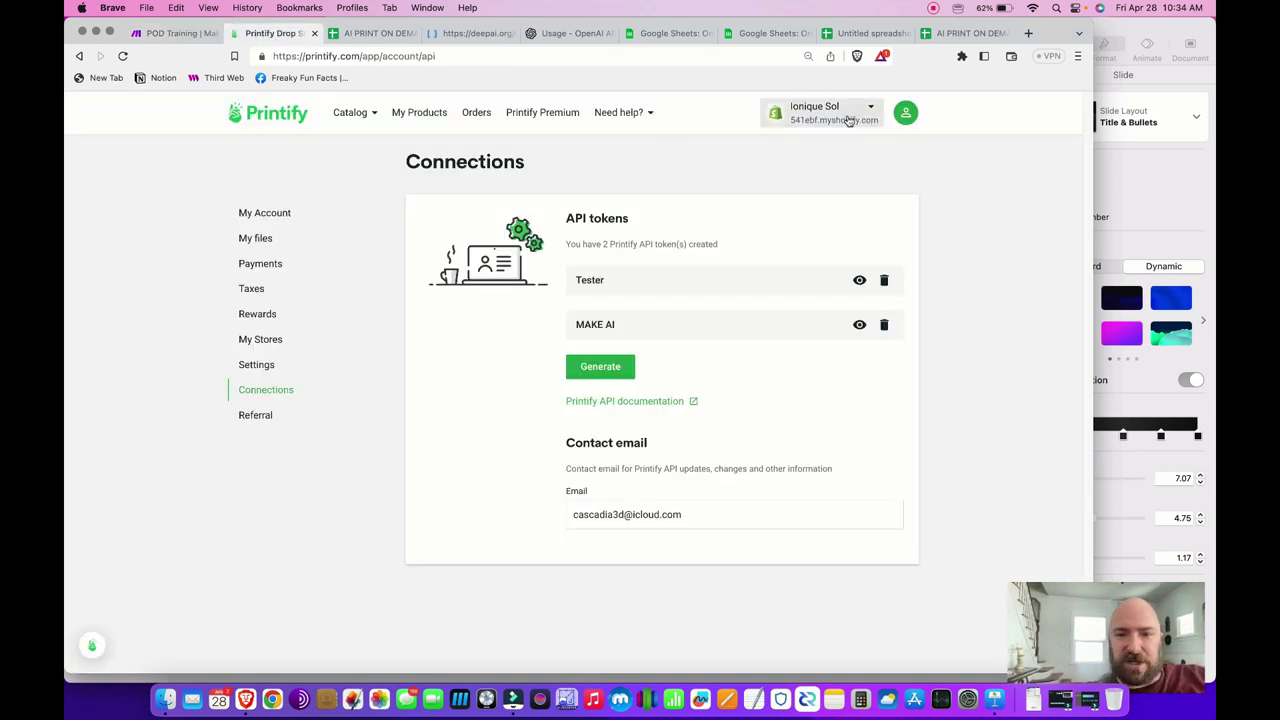
{"action": "left_click", "coordinate": [420, 115]}
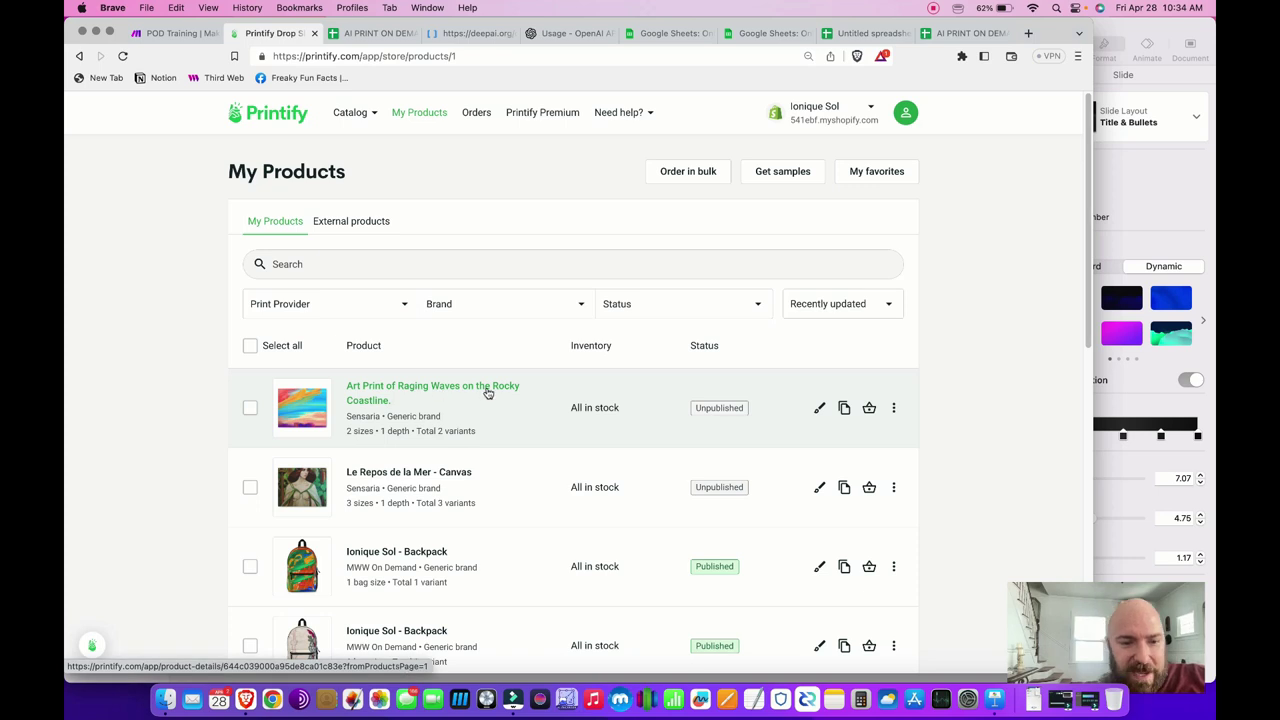
{"action": "left_click", "coordinate": [381, 391]}
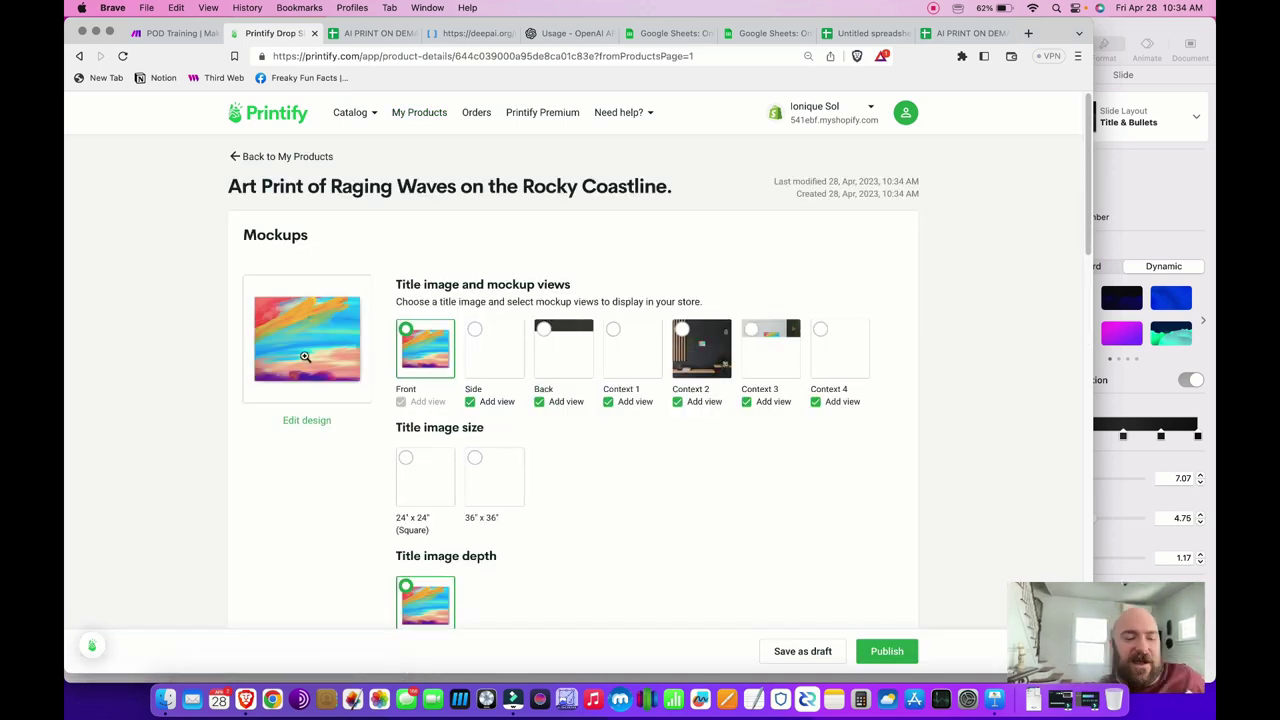
- Check the product's mockups and move the hashtags in its description into a separate paragraph
{"action": "scroll", "coordinate": [660, 499], "scroll_direction": "down", "scroll_amount": 2}
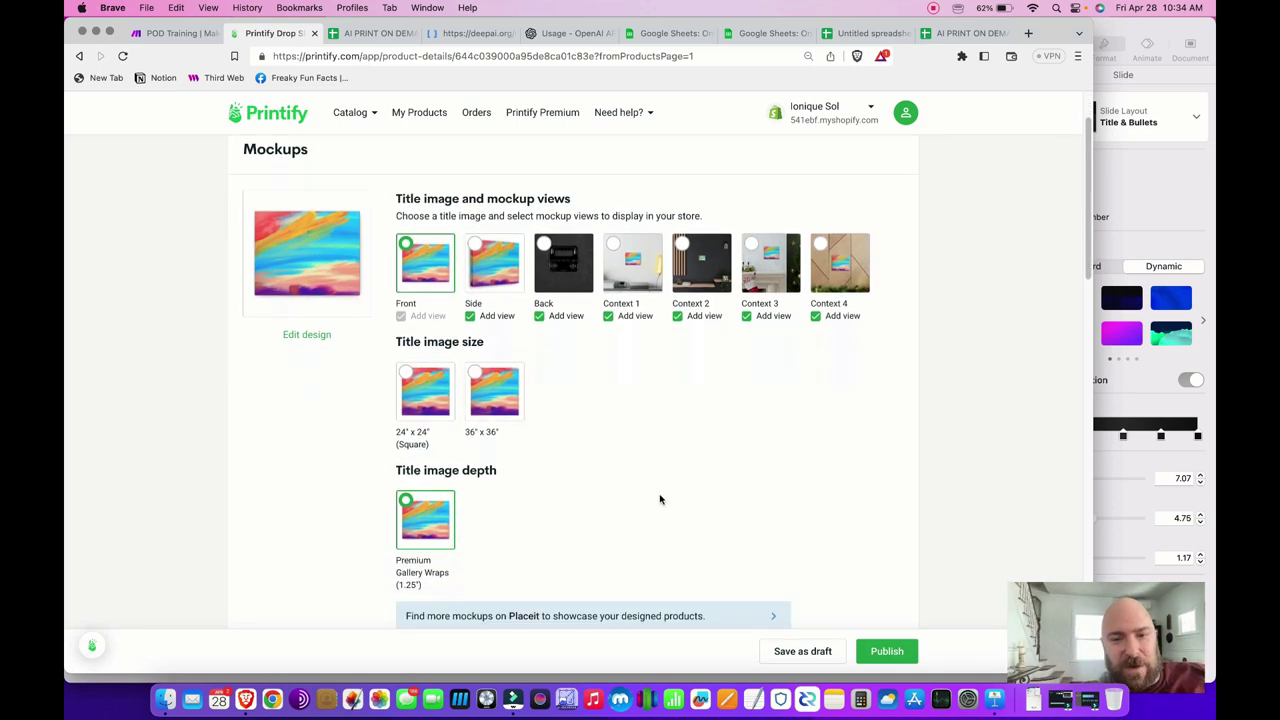
{"action": "scroll", "coordinate": [660, 499], "scroll_direction": "down", "scroll_amount": 1}
{"action": "scroll", "coordinate": [660, 499], "scroll_direction": "up", "scroll_amount": 2}
{"action": "scroll", "coordinate": [660, 499], "scroll_direction": "down", "scroll_amount": 5}
{"action": "scroll", "coordinate": [660, 499], "scroll_direction": "down", "scroll_amount": 8}
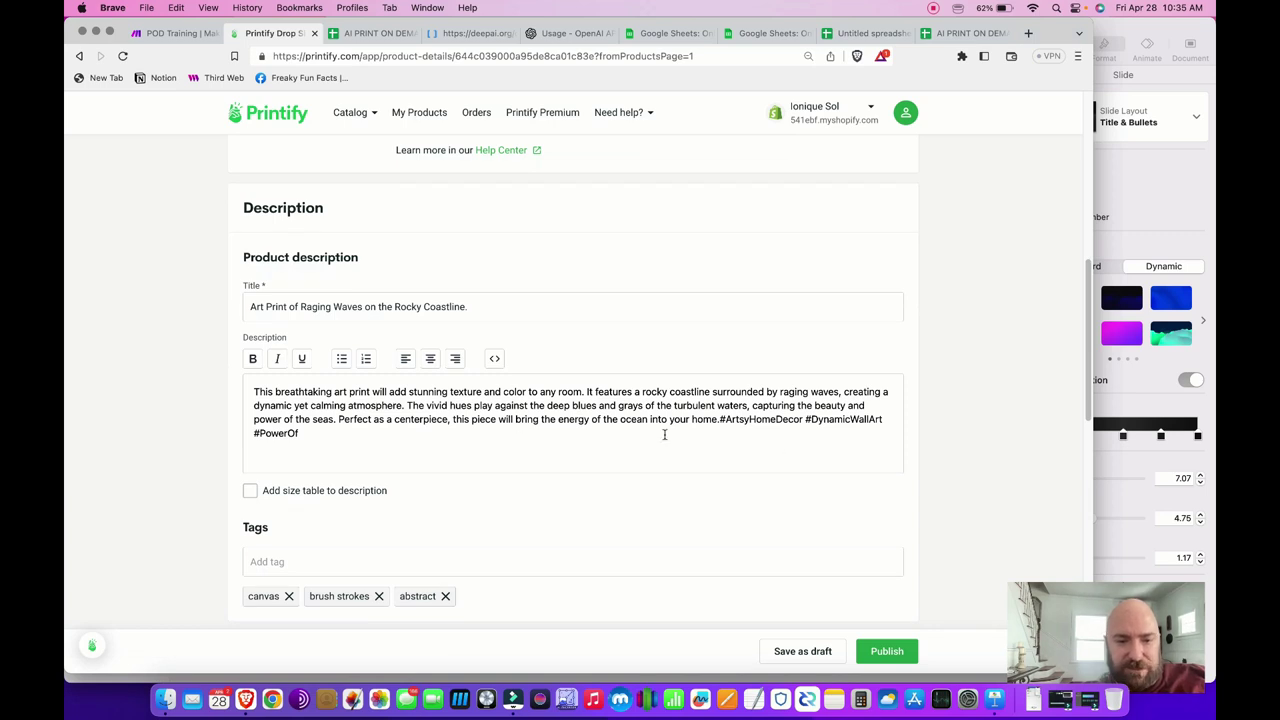
{"action": "left_click", "coordinate": [720, 420]}
{"action": "key", "text": "Return"}
{"action": "key", "text": "Return"}
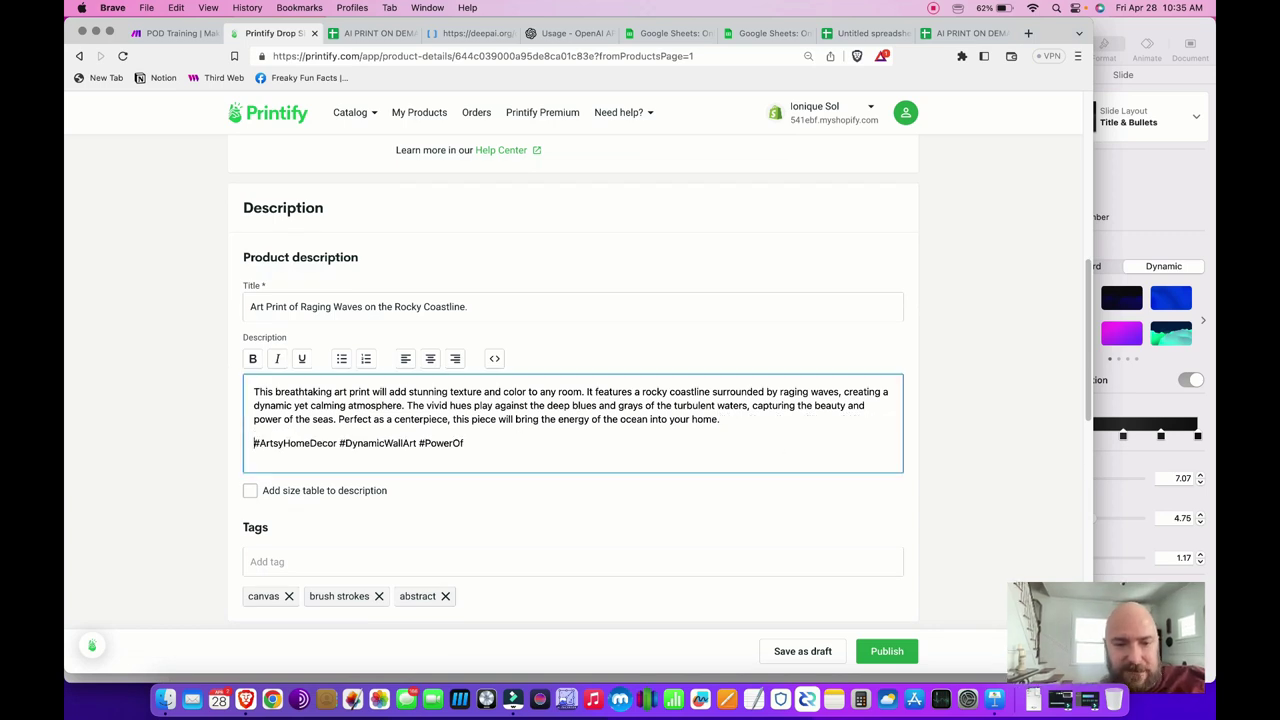
- Select the hashtag line at the end of the product description
{"action": "left_click_drag", "start_coordinate": [485, 447], "coordinate": [244, 450]}
{"action": "left_click", "coordinate": [474, 446]}
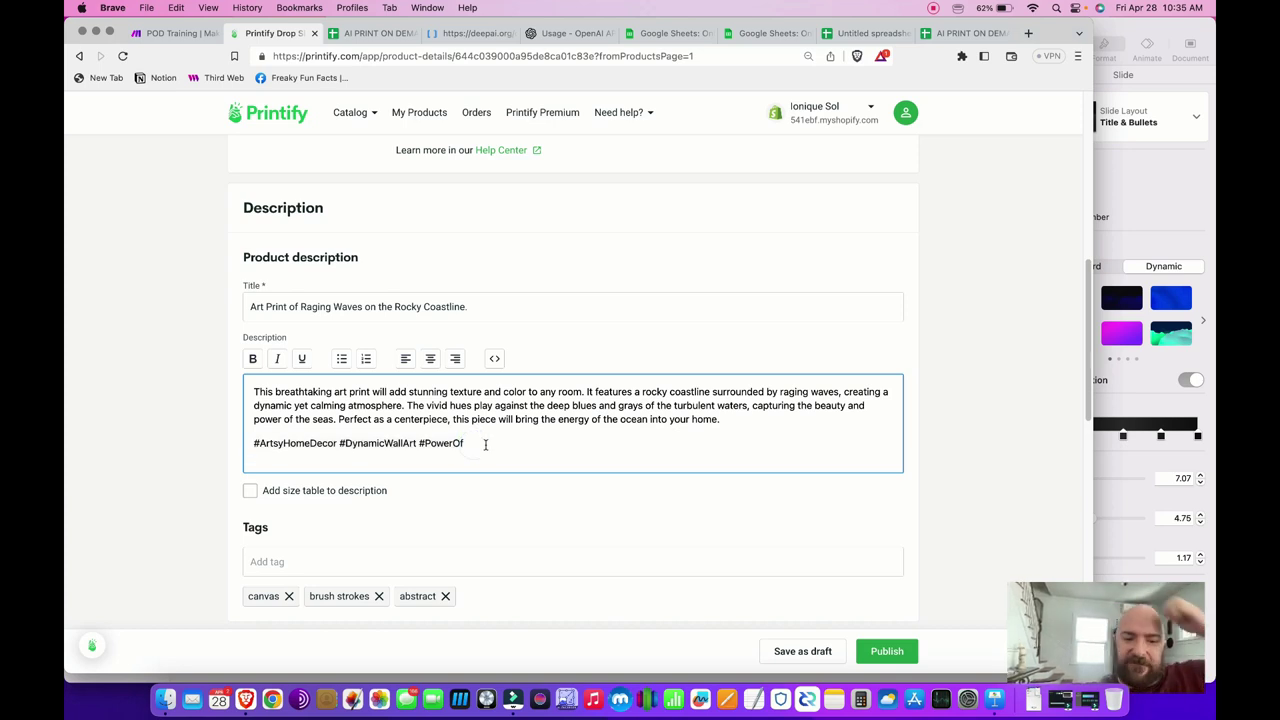
{"action": "left_click_drag", "start_coordinate": [482, 443], "coordinate": [255, 443]}
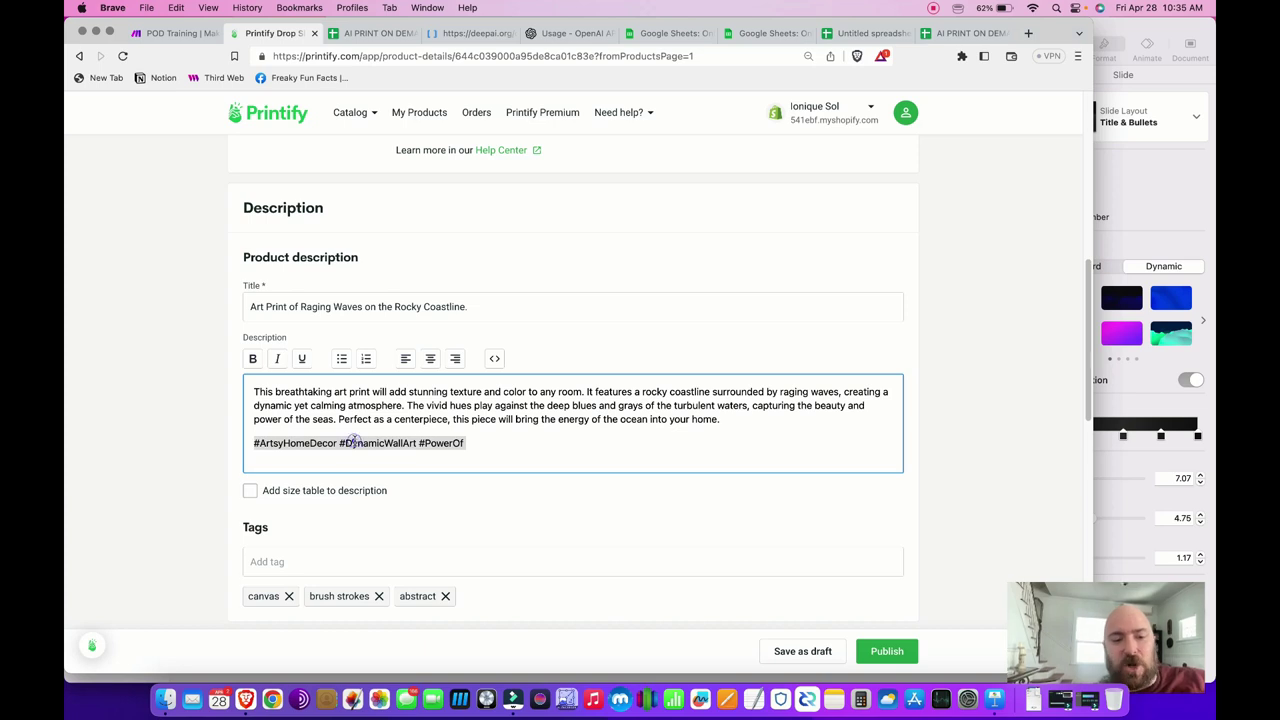
{"action": "left_click", "coordinate": [501, 443]}
{"action": "left_click_drag", "start_coordinate": [283, 454], "coordinate": [244, 446]}
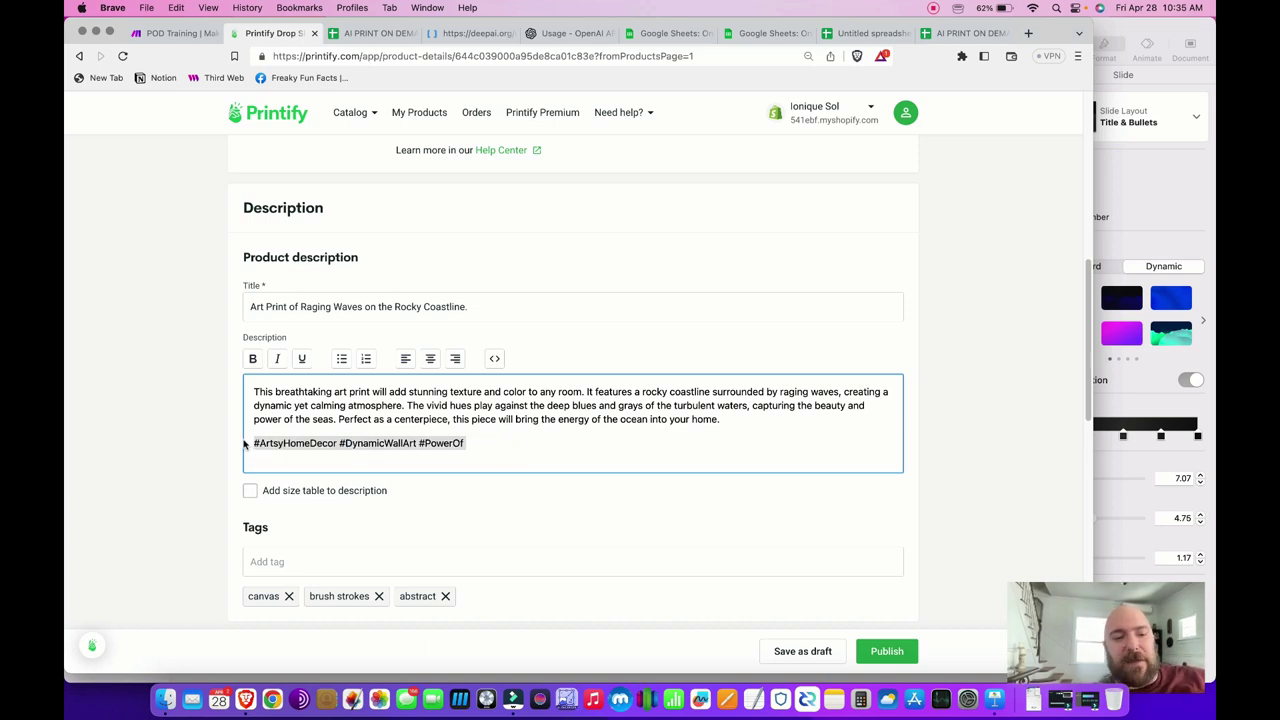
- Review the product's hashtags, variant pricing and publishing settings, and return to the My Products list
{"action": "left_click", "coordinate": [484, 443]}
{"action": "left_click_drag", "start_coordinate": [497, 443], "coordinate": [293, 440]}
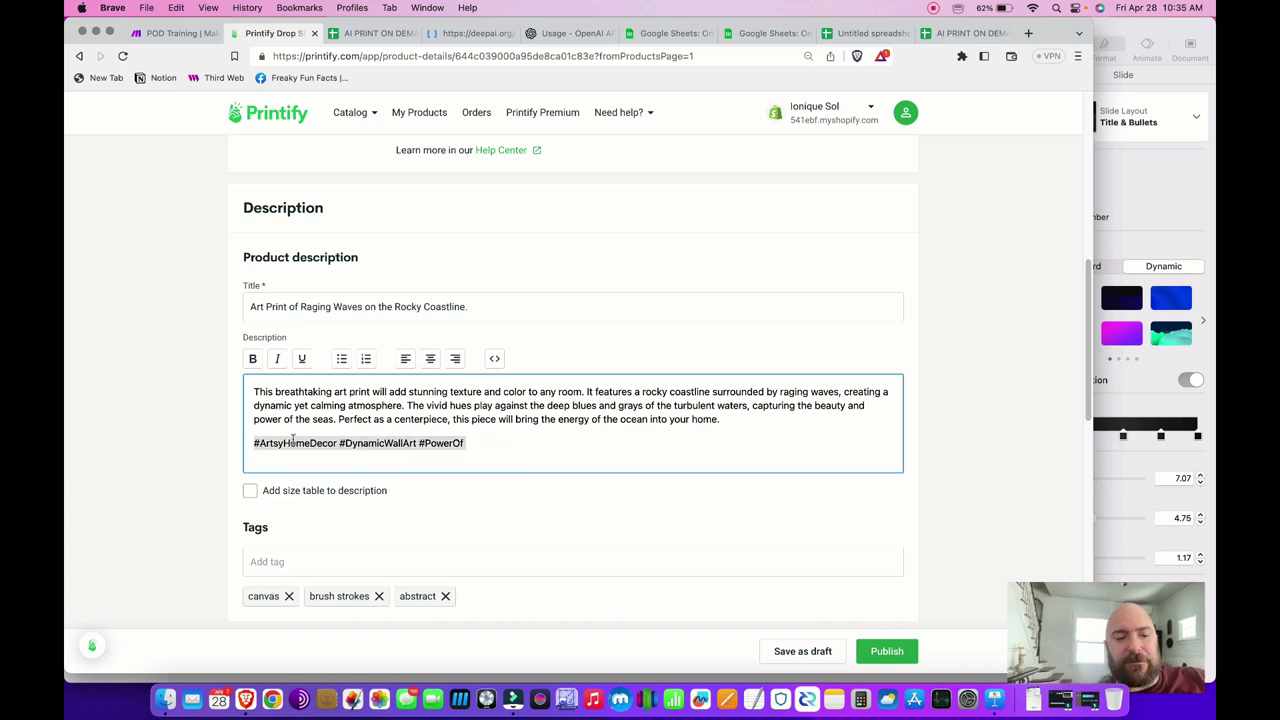
{"action": "left_click", "coordinate": [458, 455]}
{"action": "scroll", "coordinate": [636, 391], "scroll_direction": "up", "scroll_amount": 3}
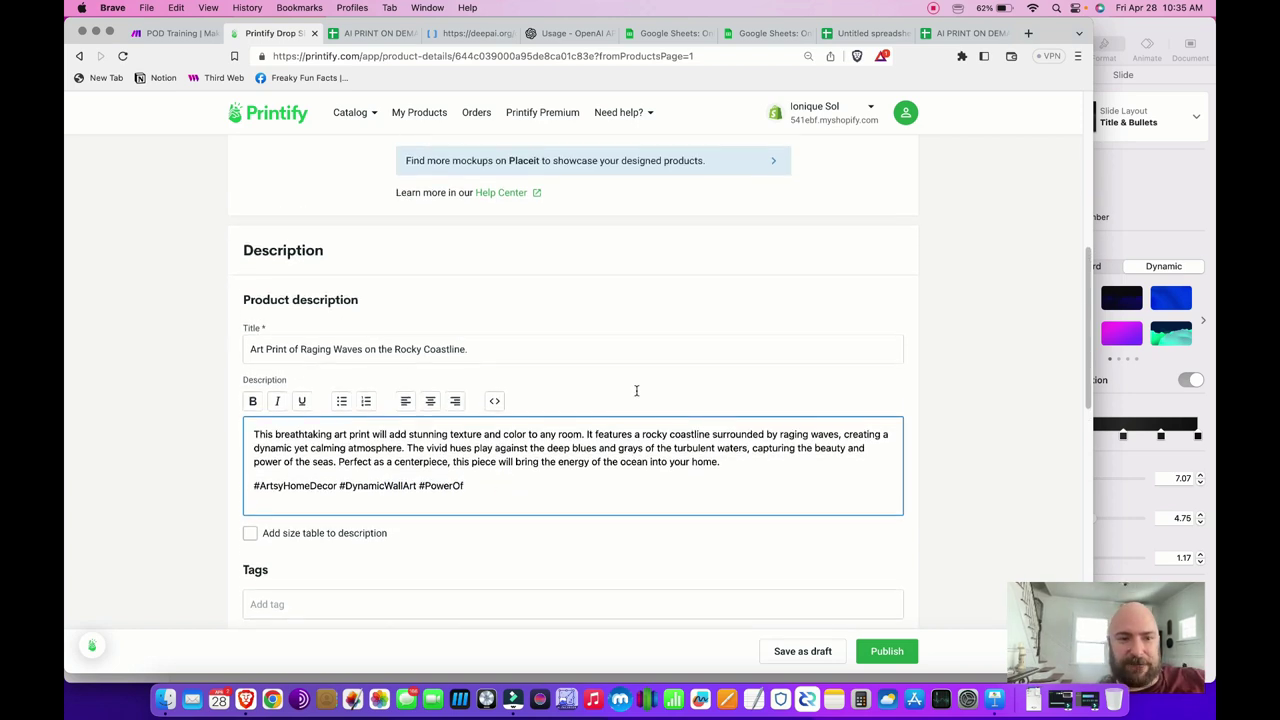
{"action": "scroll", "coordinate": [636, 391], "scroll_direction": "down", "scroll_amount": 8}
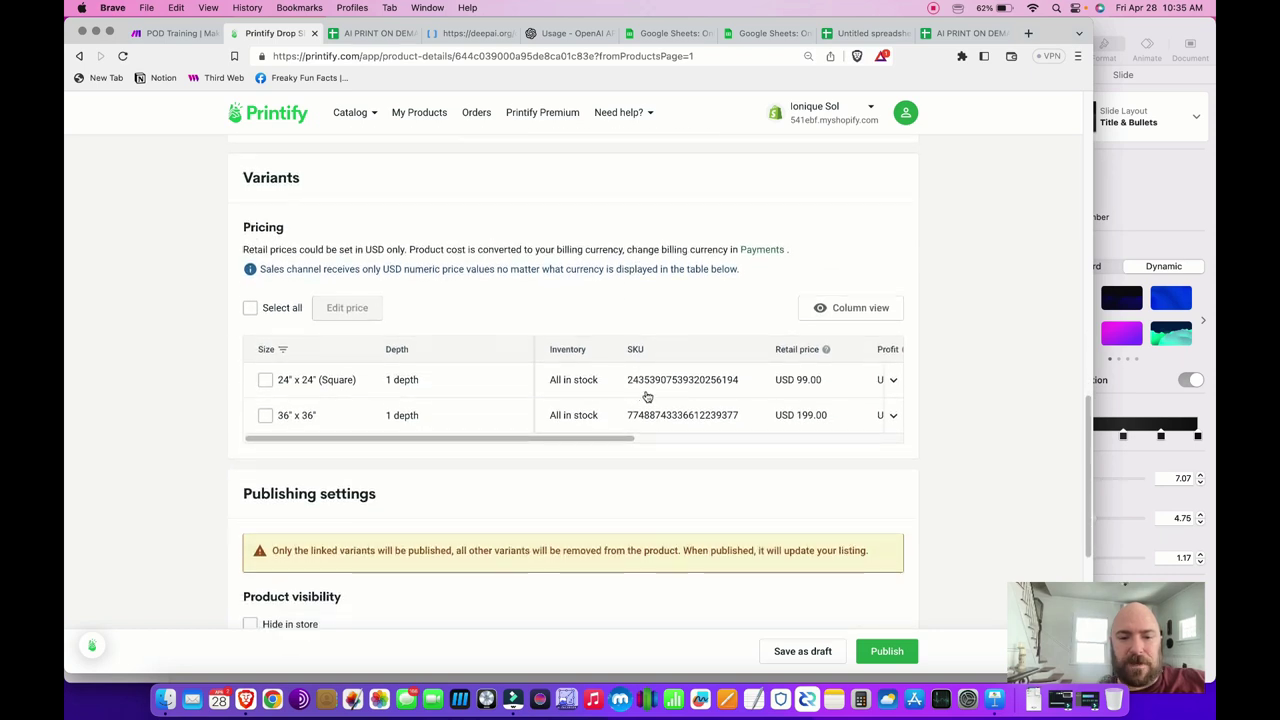
{"action": "scroll", "coordinate": [790, 350], "scroll_direction": "down", "scroll_amount": 2}
{"action": "scroll", "coordinate": [758, 445], "scroll_direction": "down", "scroll_amount": 2}
{"action": "scroll", "coordinate": [758, 445], "scroll_direction": "up", "scroll_amount": 10}
{"action": "scroll", "coordinate": [310, 172], "scroll_direction": "up", "scroll_amount": 1}
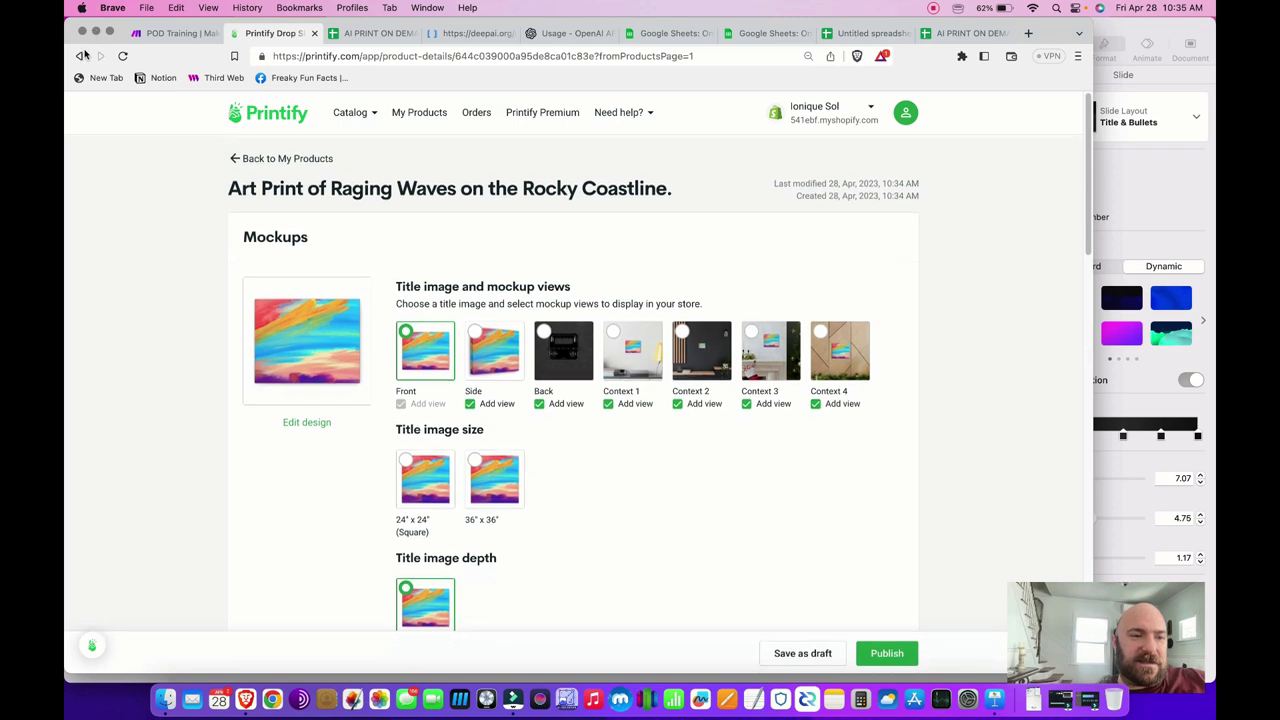
{"action": "left_click", "coordinate": [287, 157]}
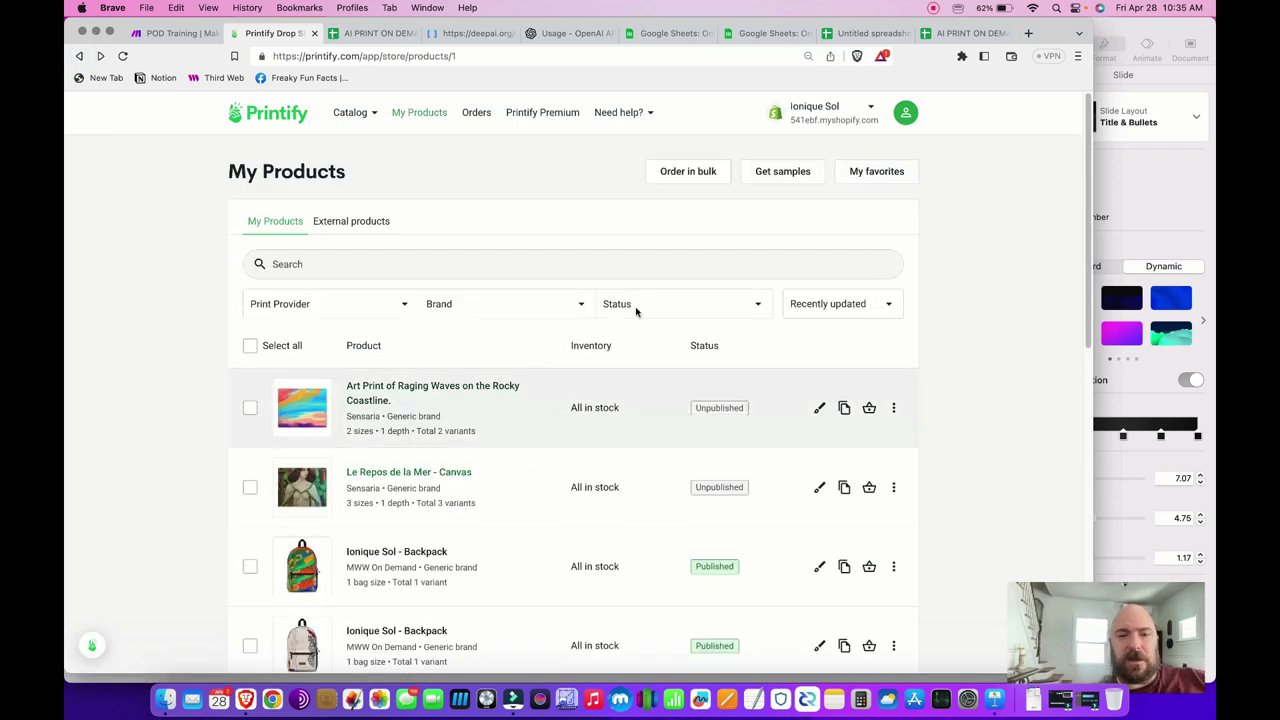
- Switch to Make and schedule the POD Training scenario to run at regular intervals of 4400 minutes
{"action": "left_click", "coordinate": [165, 34]}
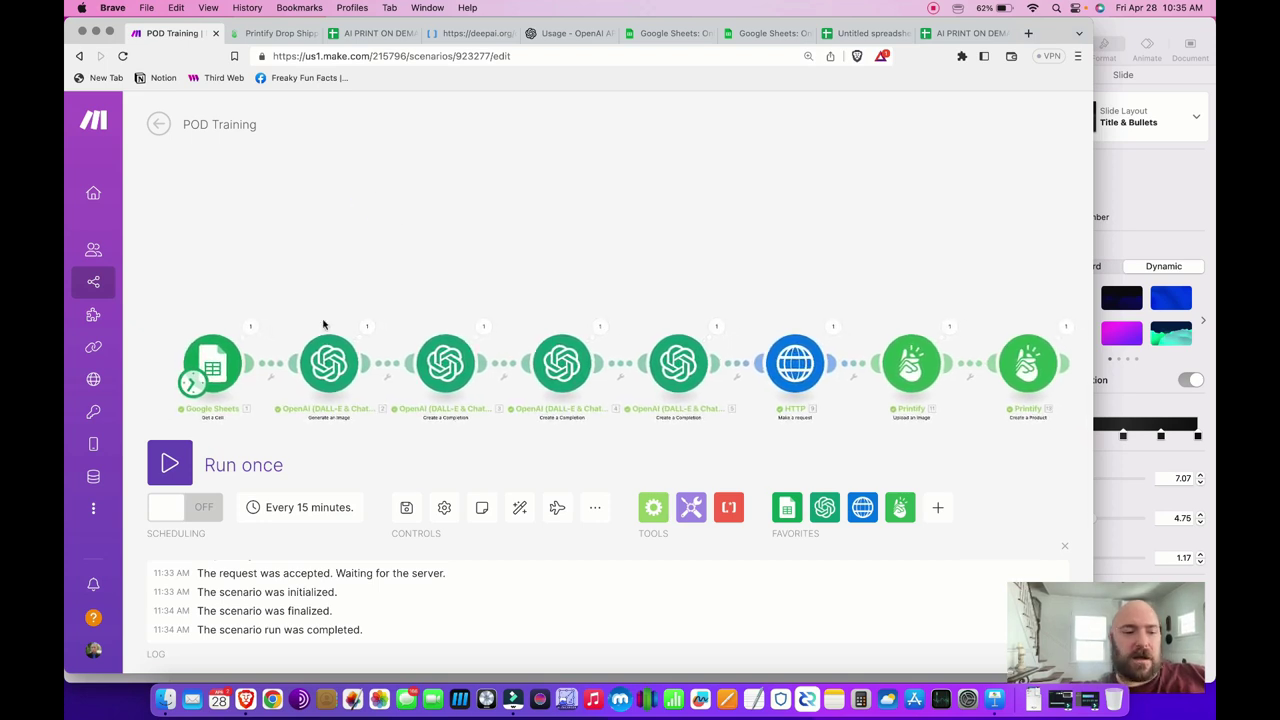
{"action": "left_click", "coordinate": [311, 509]}
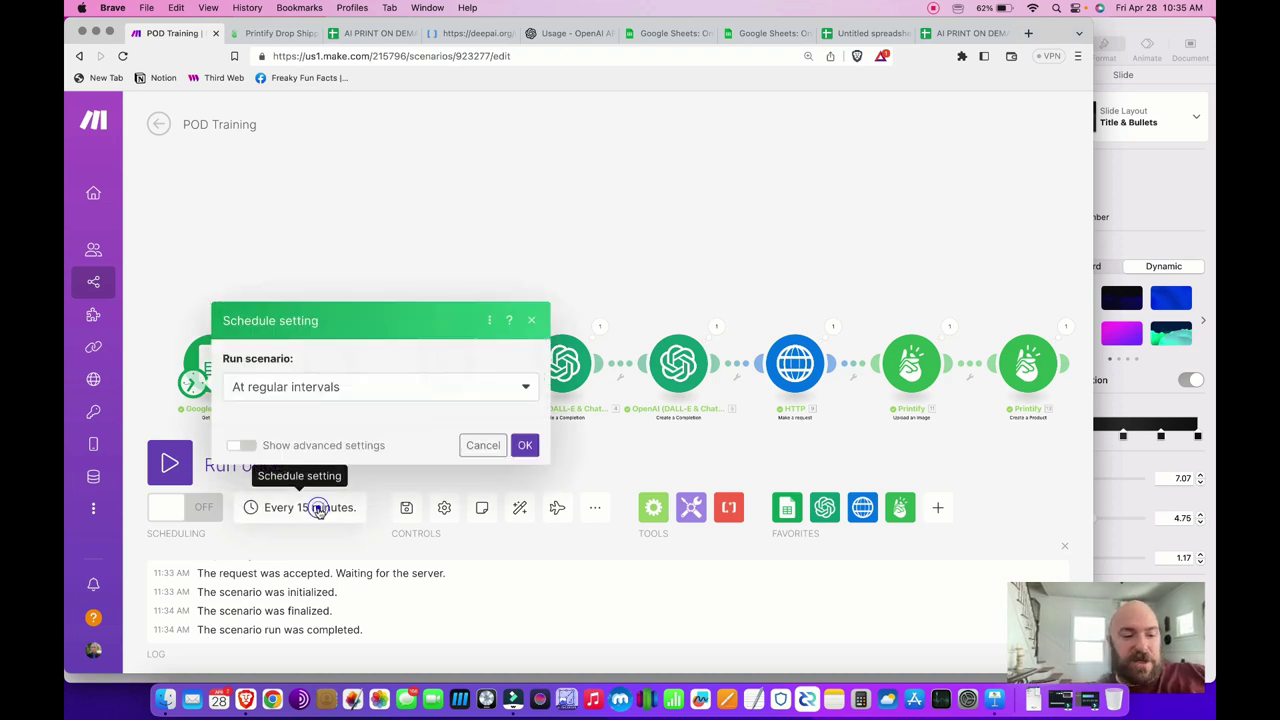
{"action": "left_click", "coordinate": [372, 294]}
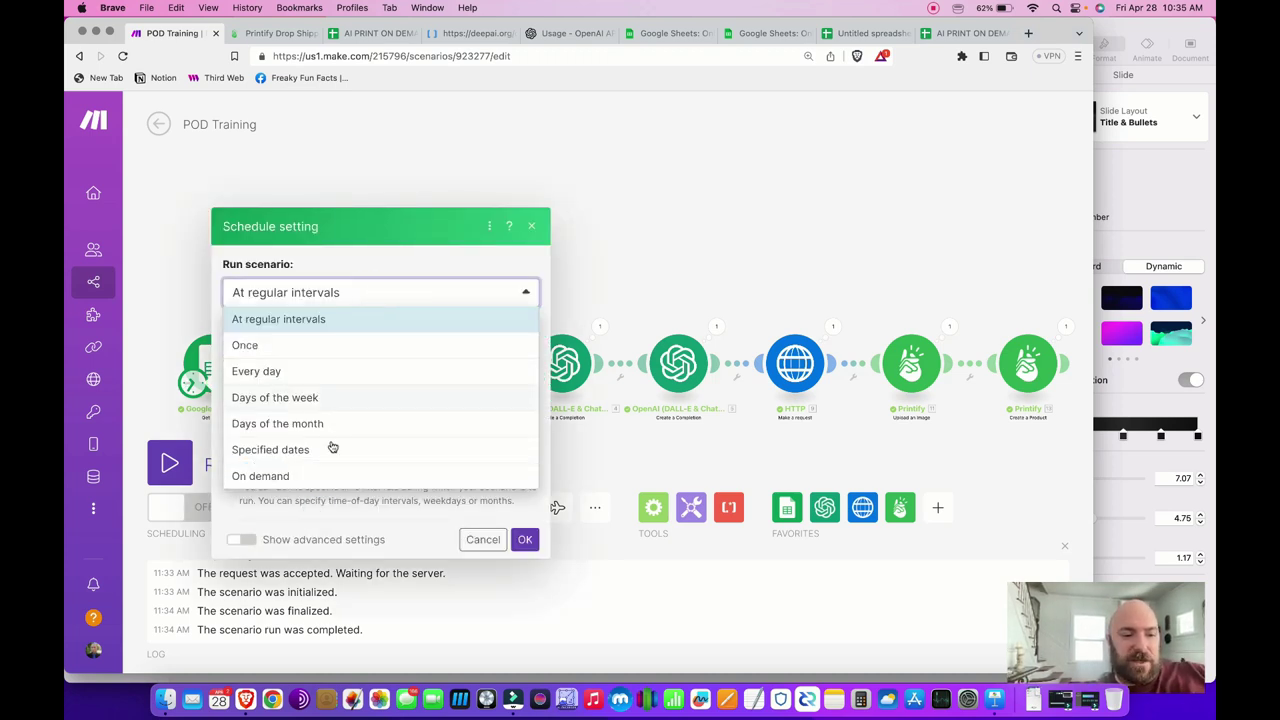
{"action": "left_click", "coordinate": [307, 251]}
{"action": "double_click", "coordinate": [243, 355]}
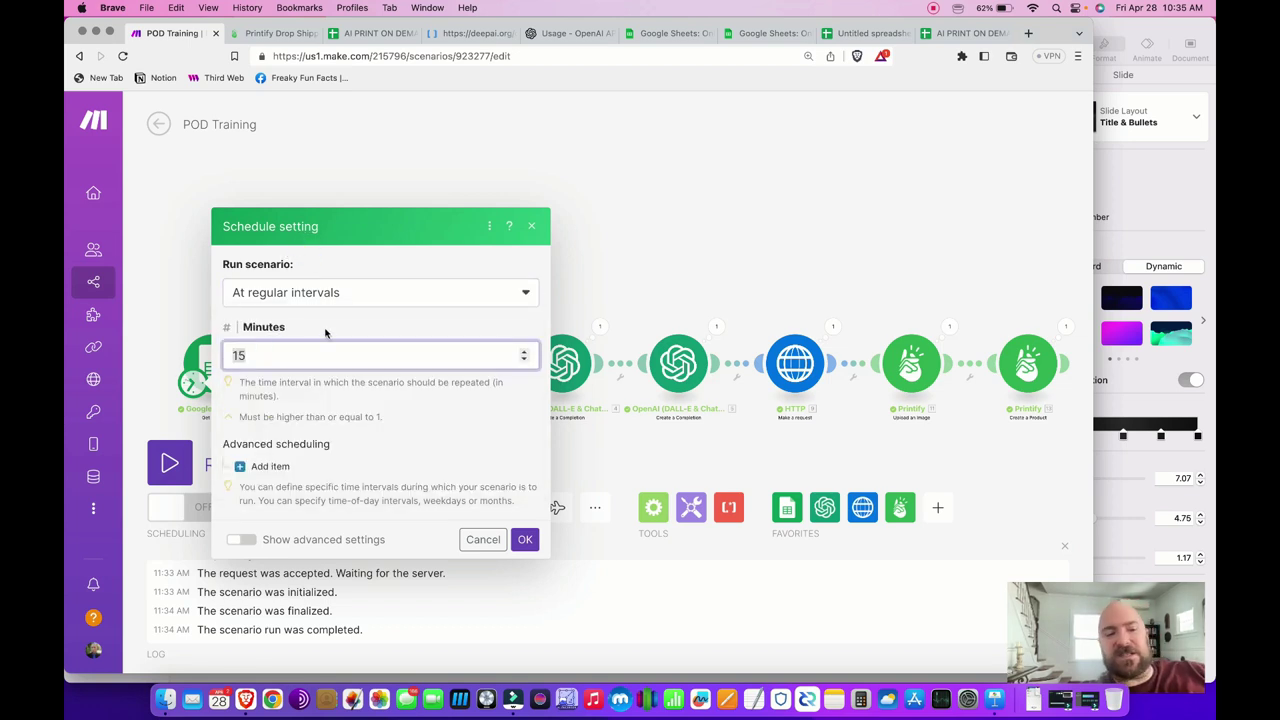
{"action": "type", "text": "4400"}
{"action": "left_click", "coordinate": [525, 539]}
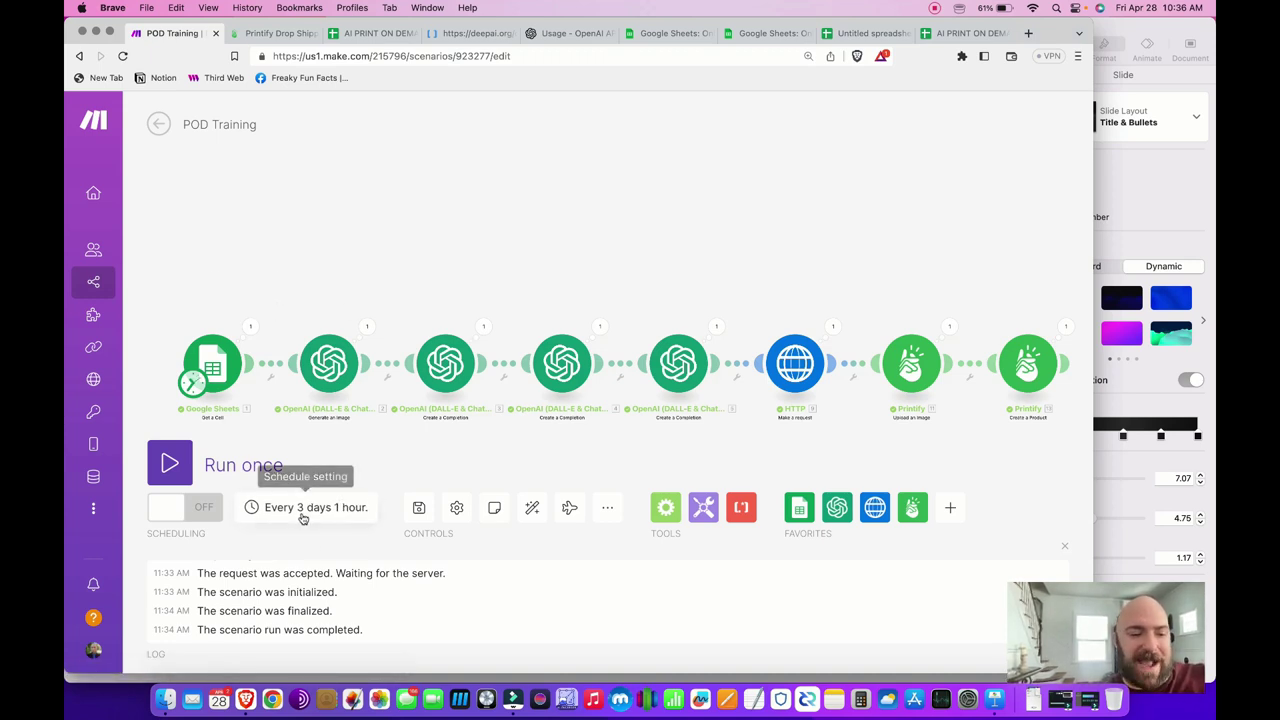
- Leave the POD Training editor with its changes saved and go back to the list of all scenarios
{"action": "left_click", "coordinate": [159, 124]}
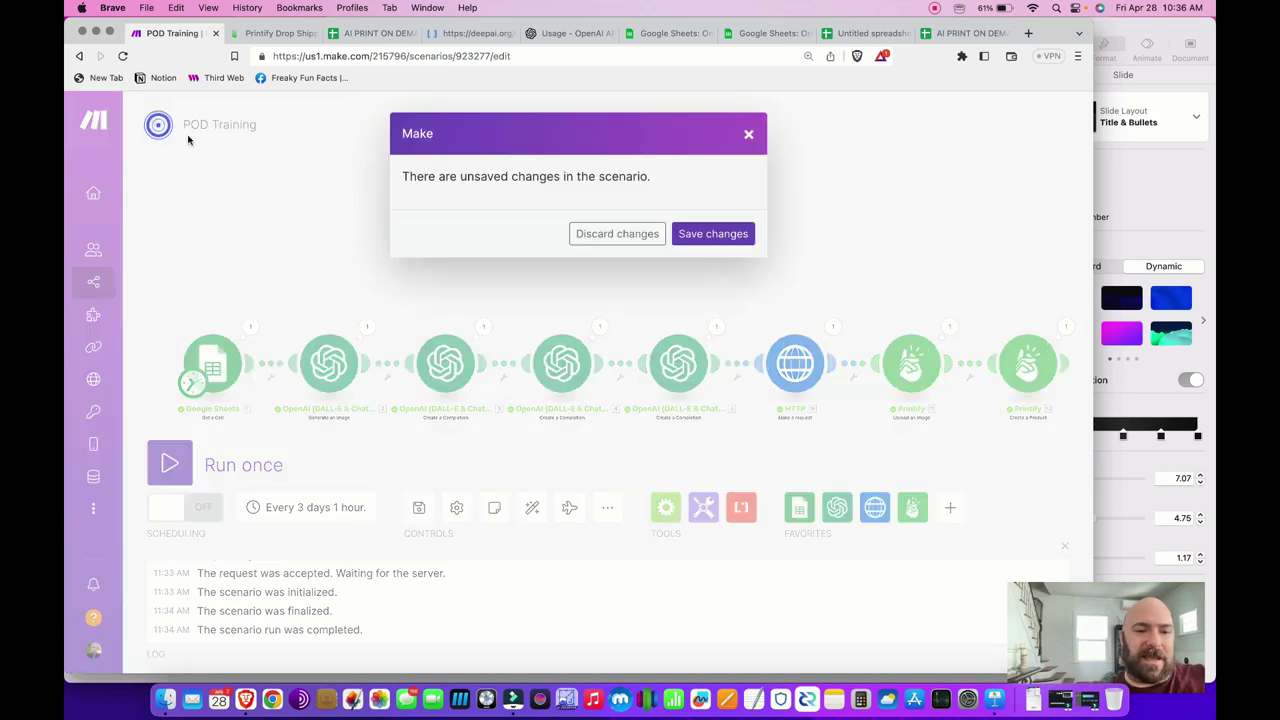
{"action": "left_click", "coordinate": [704, 234]}
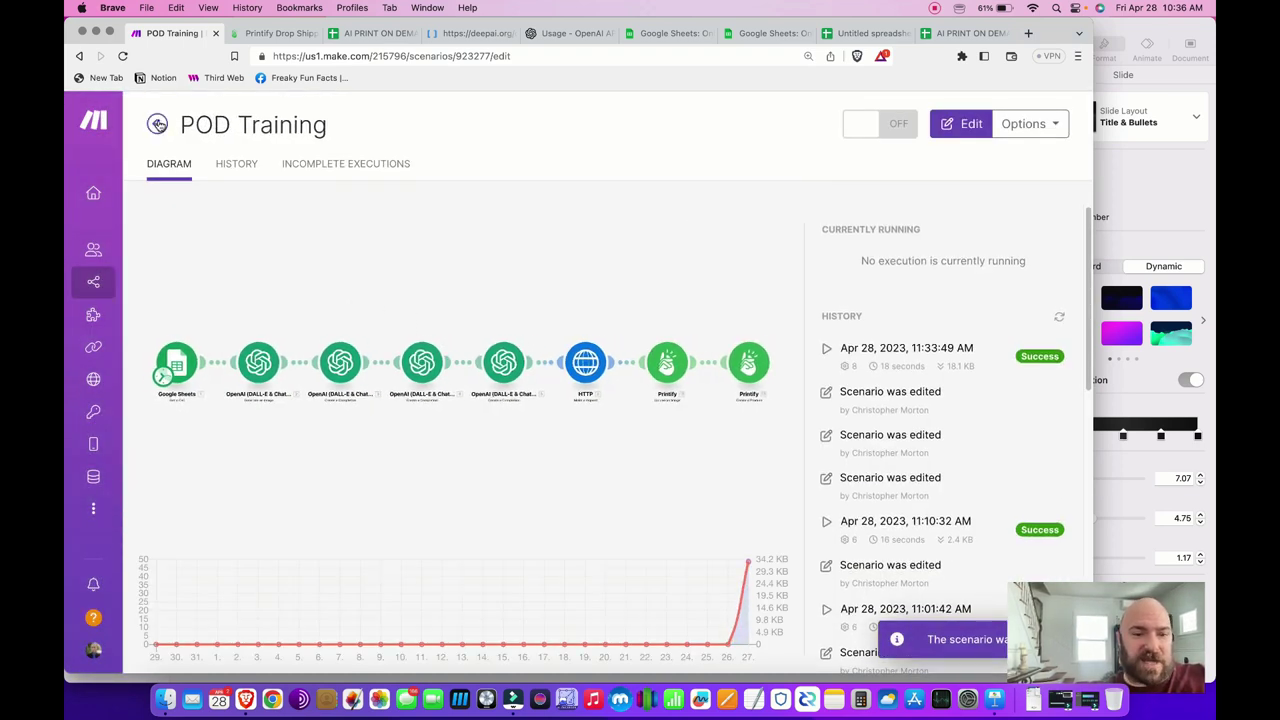
{"action": "left_click", "coordinate": [156, 124]}
- Browse the scenario folders for the different product types and return to the Backpacks folder
{"action": "left_click", "coordinate": [227, 289]}
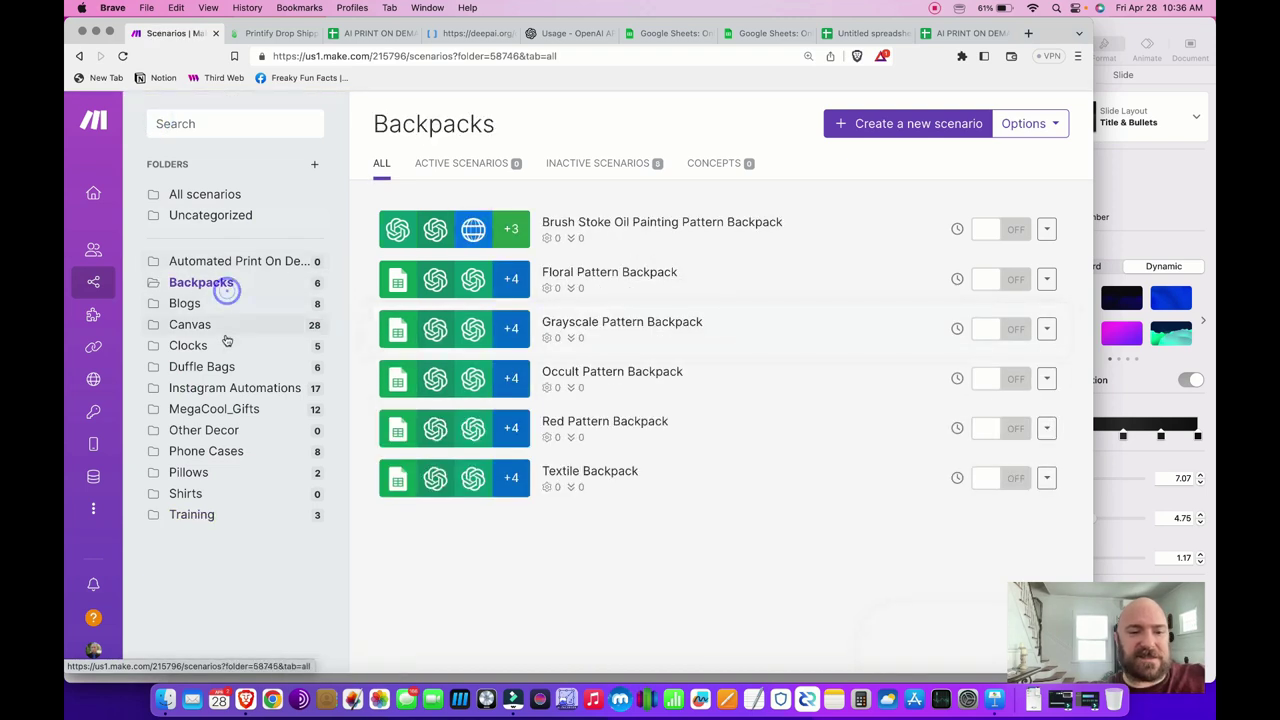
{"action": "left_click", "coordinate": [226, 340]}
{"action": "left_click", "coordinate": [226, 387]}
{"action": "left_click", "coordinate": [224, 432]}
{"action": "left_click", "coordinate": [230, 470]}
{"action": "left_click", "coordinate": [224, 344]}
{"action": "left_click", "coordinate": [229, 287]}
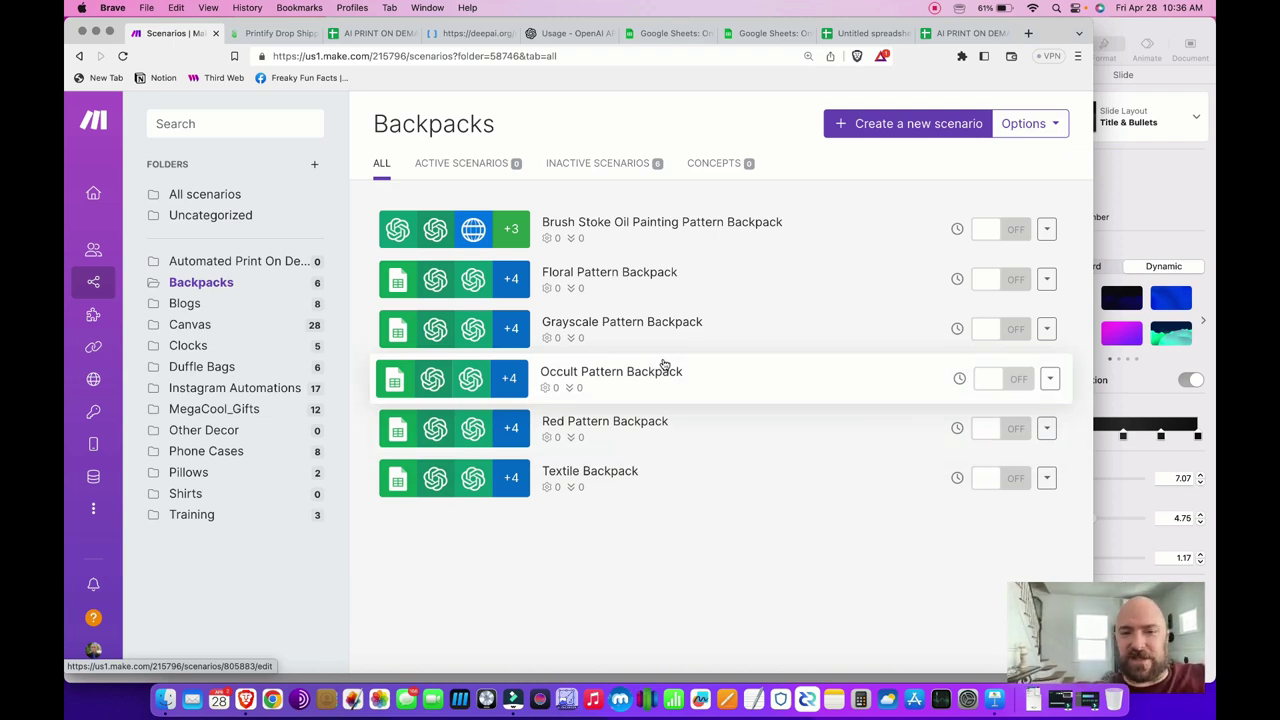
{"action": "left_click", "coordinate": [934, 8]}
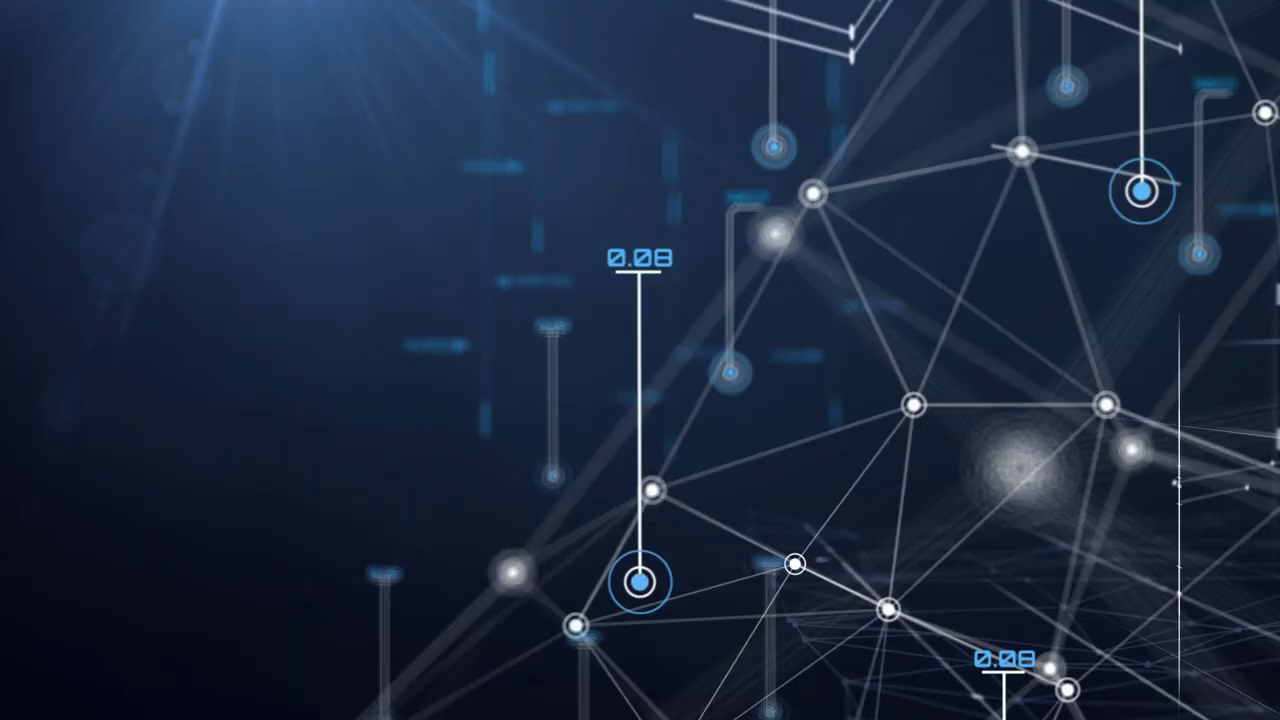